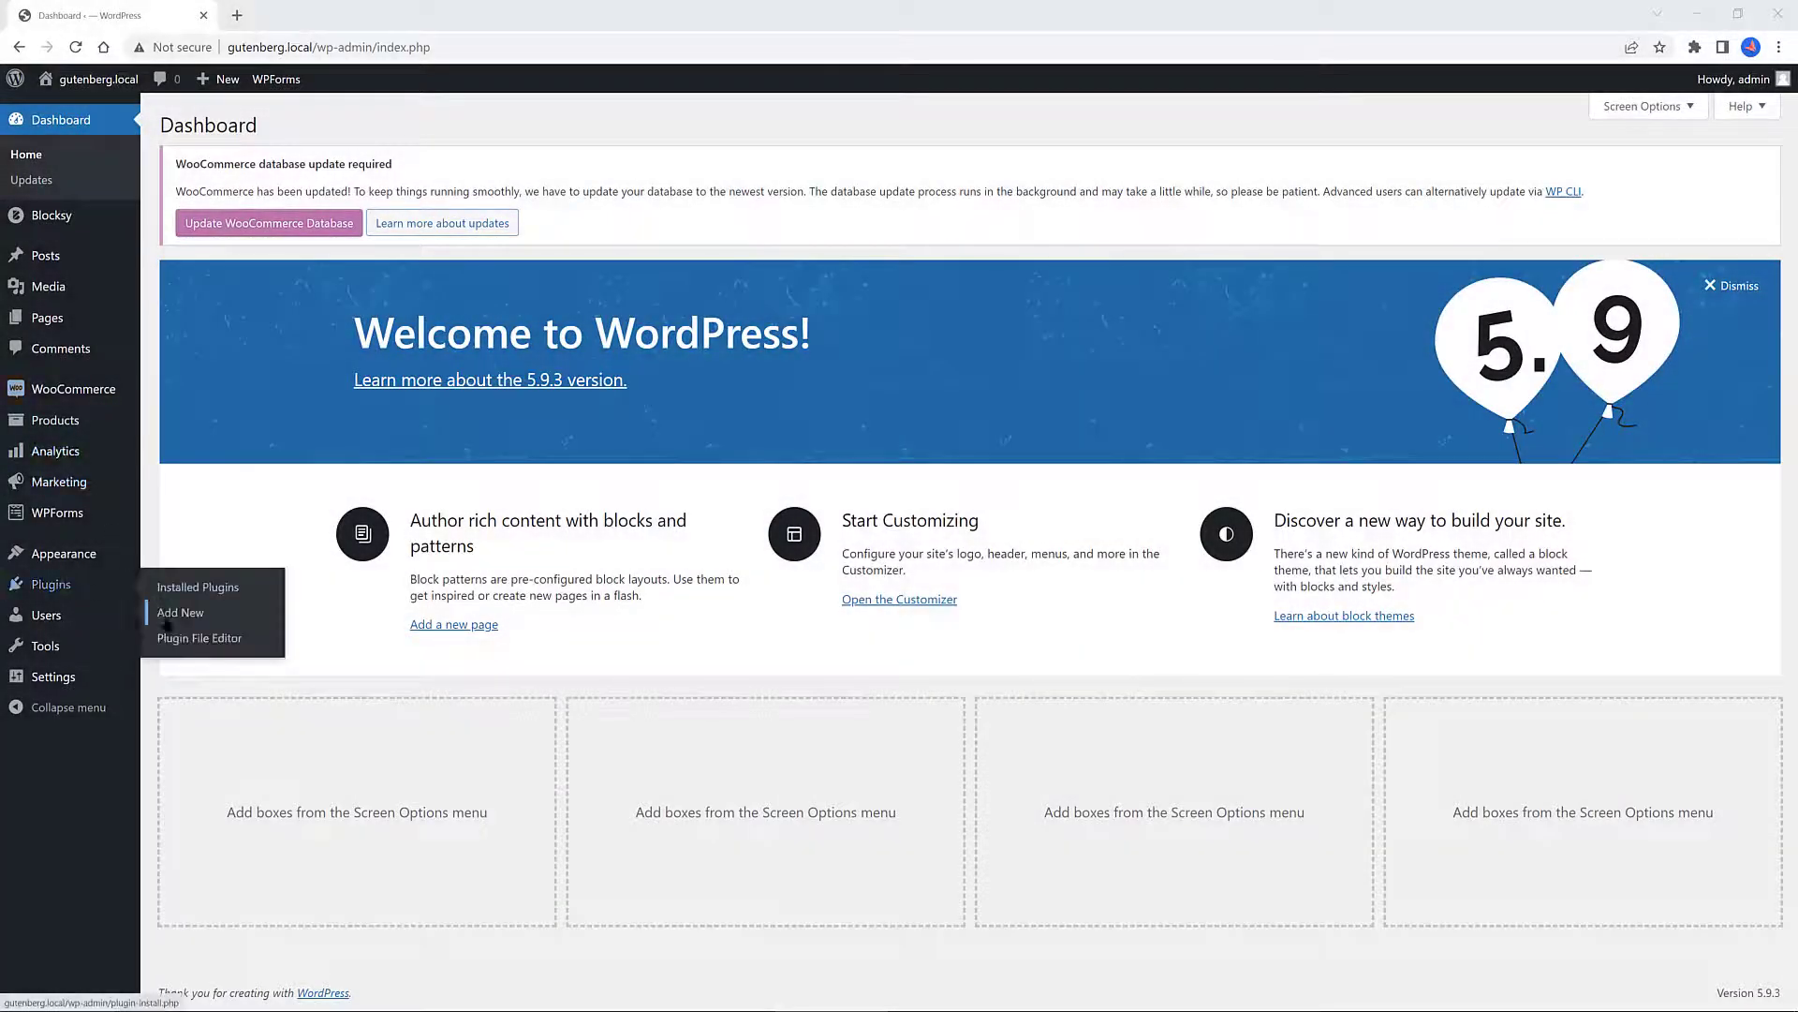
Find, install and activate the 'Widget-options' plugin and open its Widget Options settings page
{"action": "left_click", "coordinate": [182, 613]}
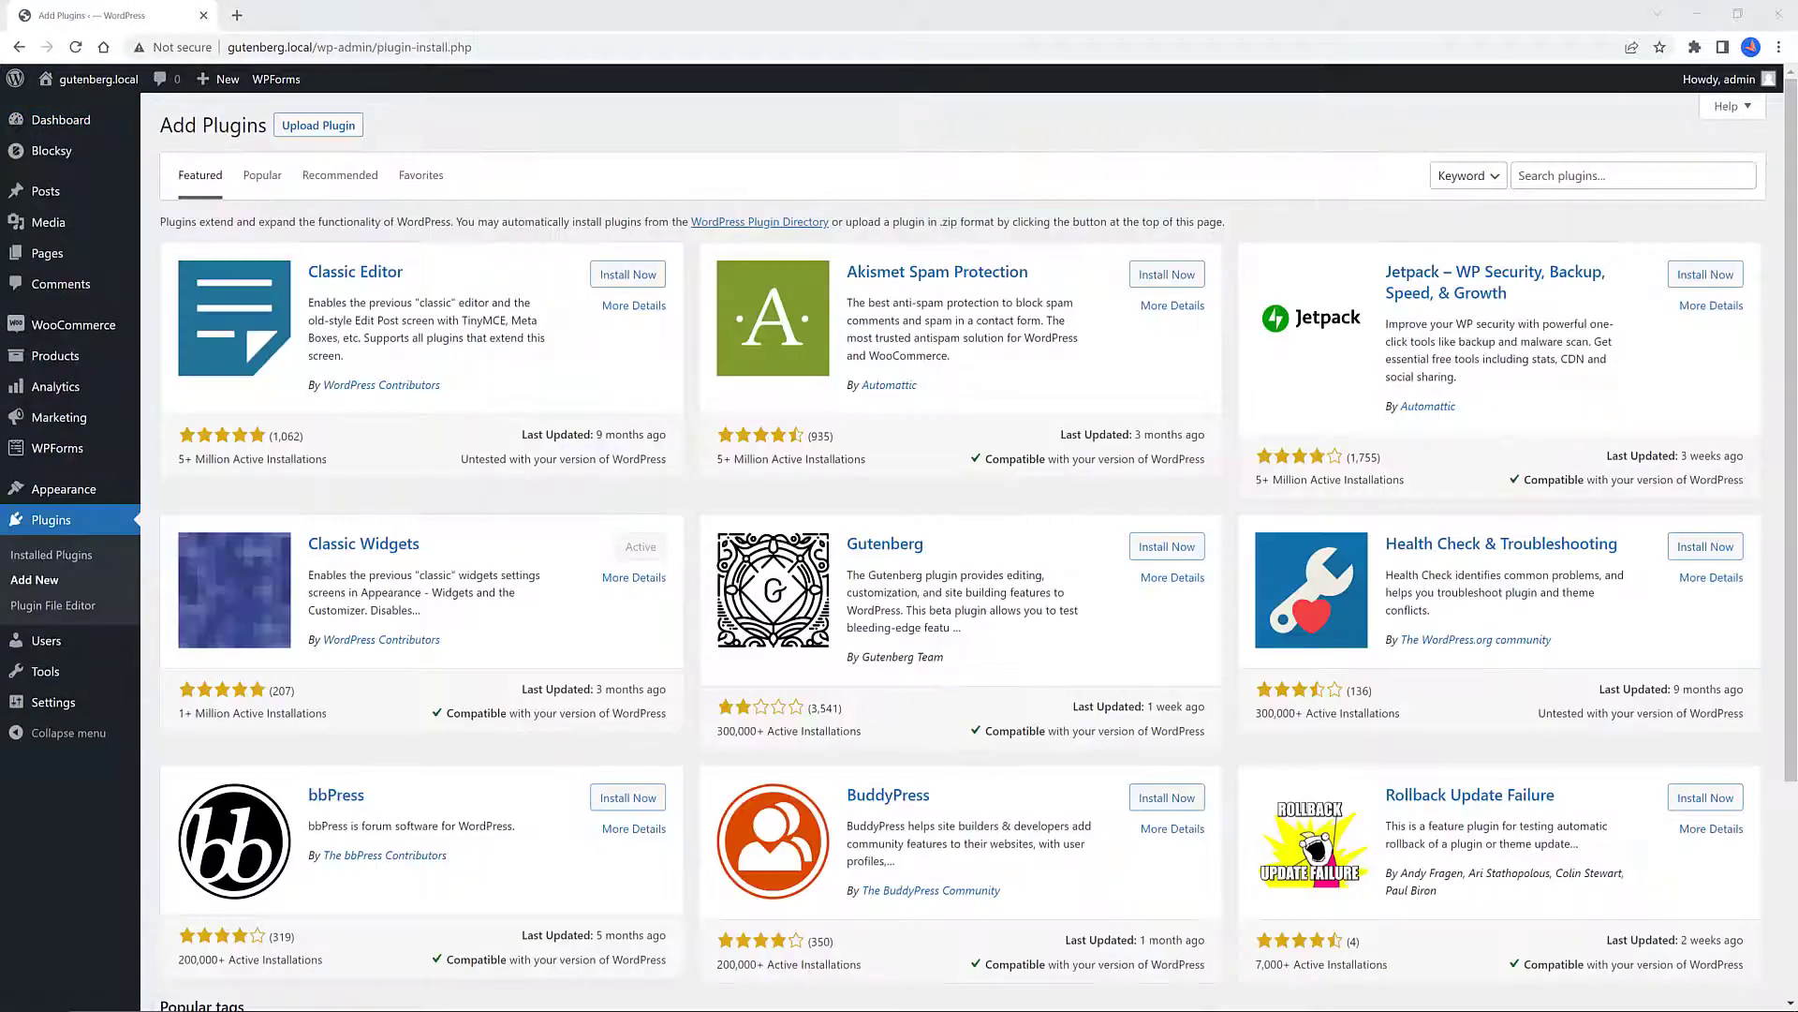
{"action": "type", "text": "Widget-options"}
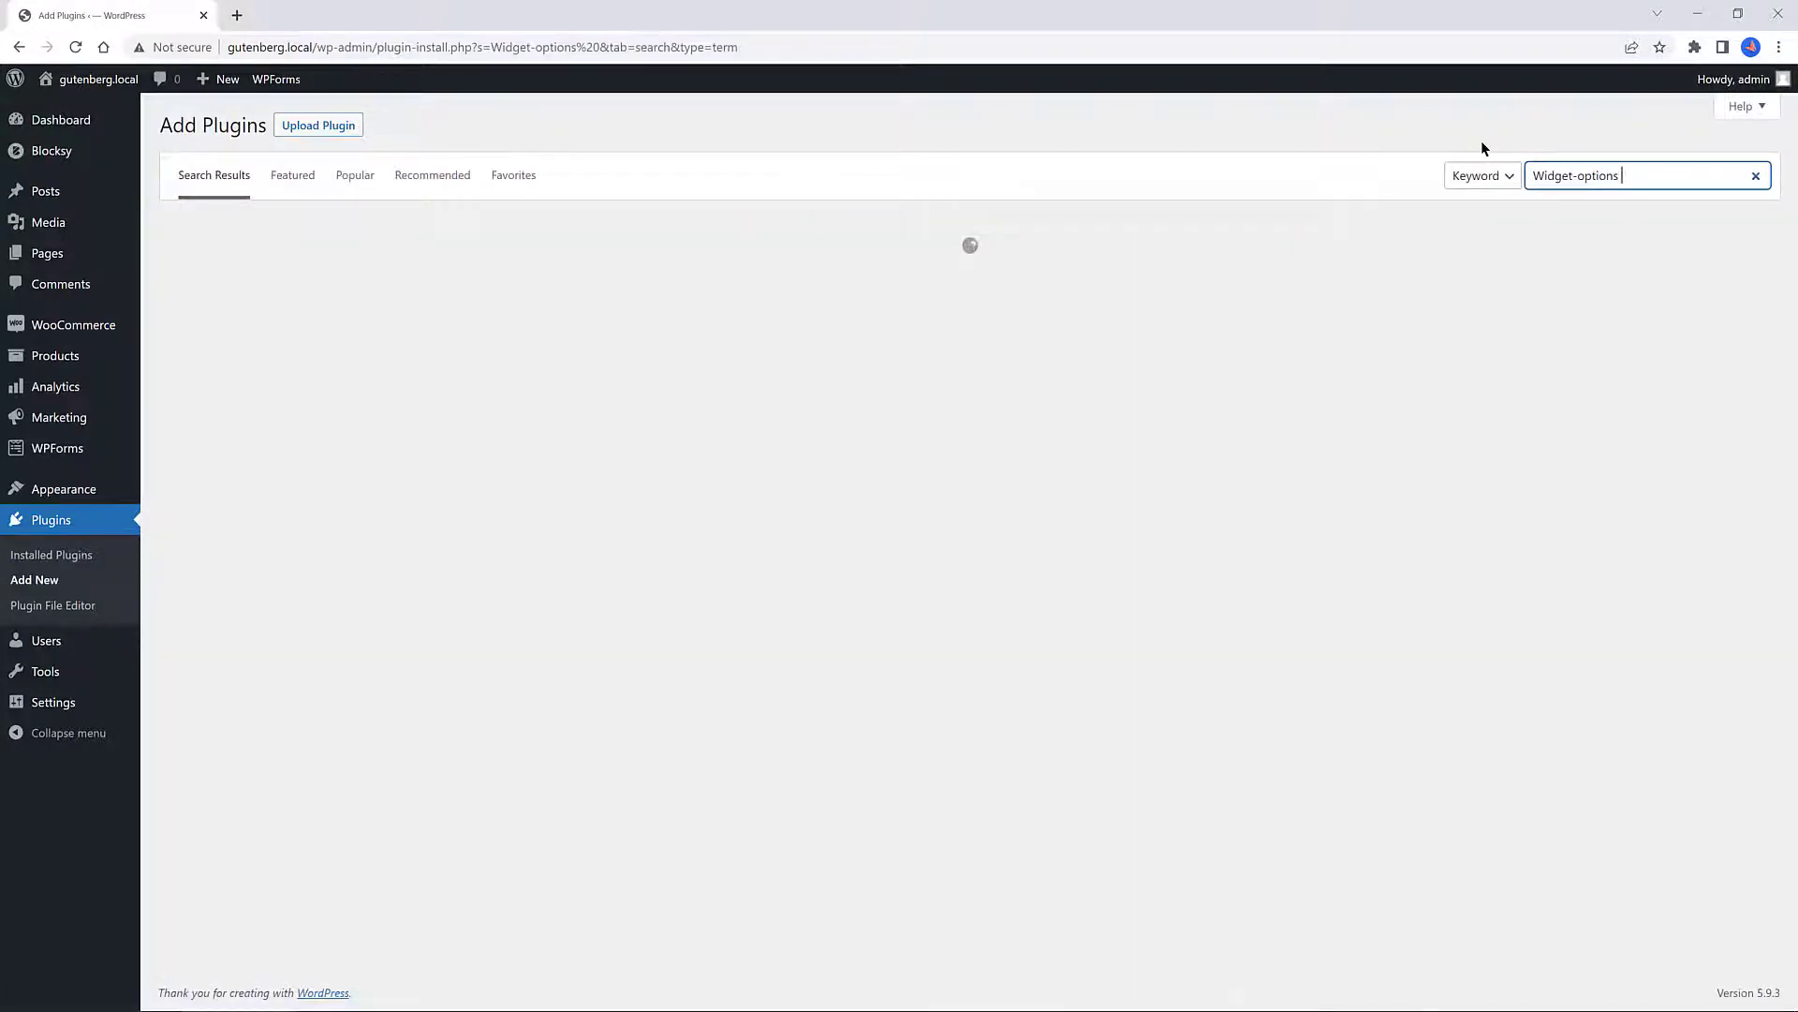
{"action": "left_click", "coordinate": [635, 280]}
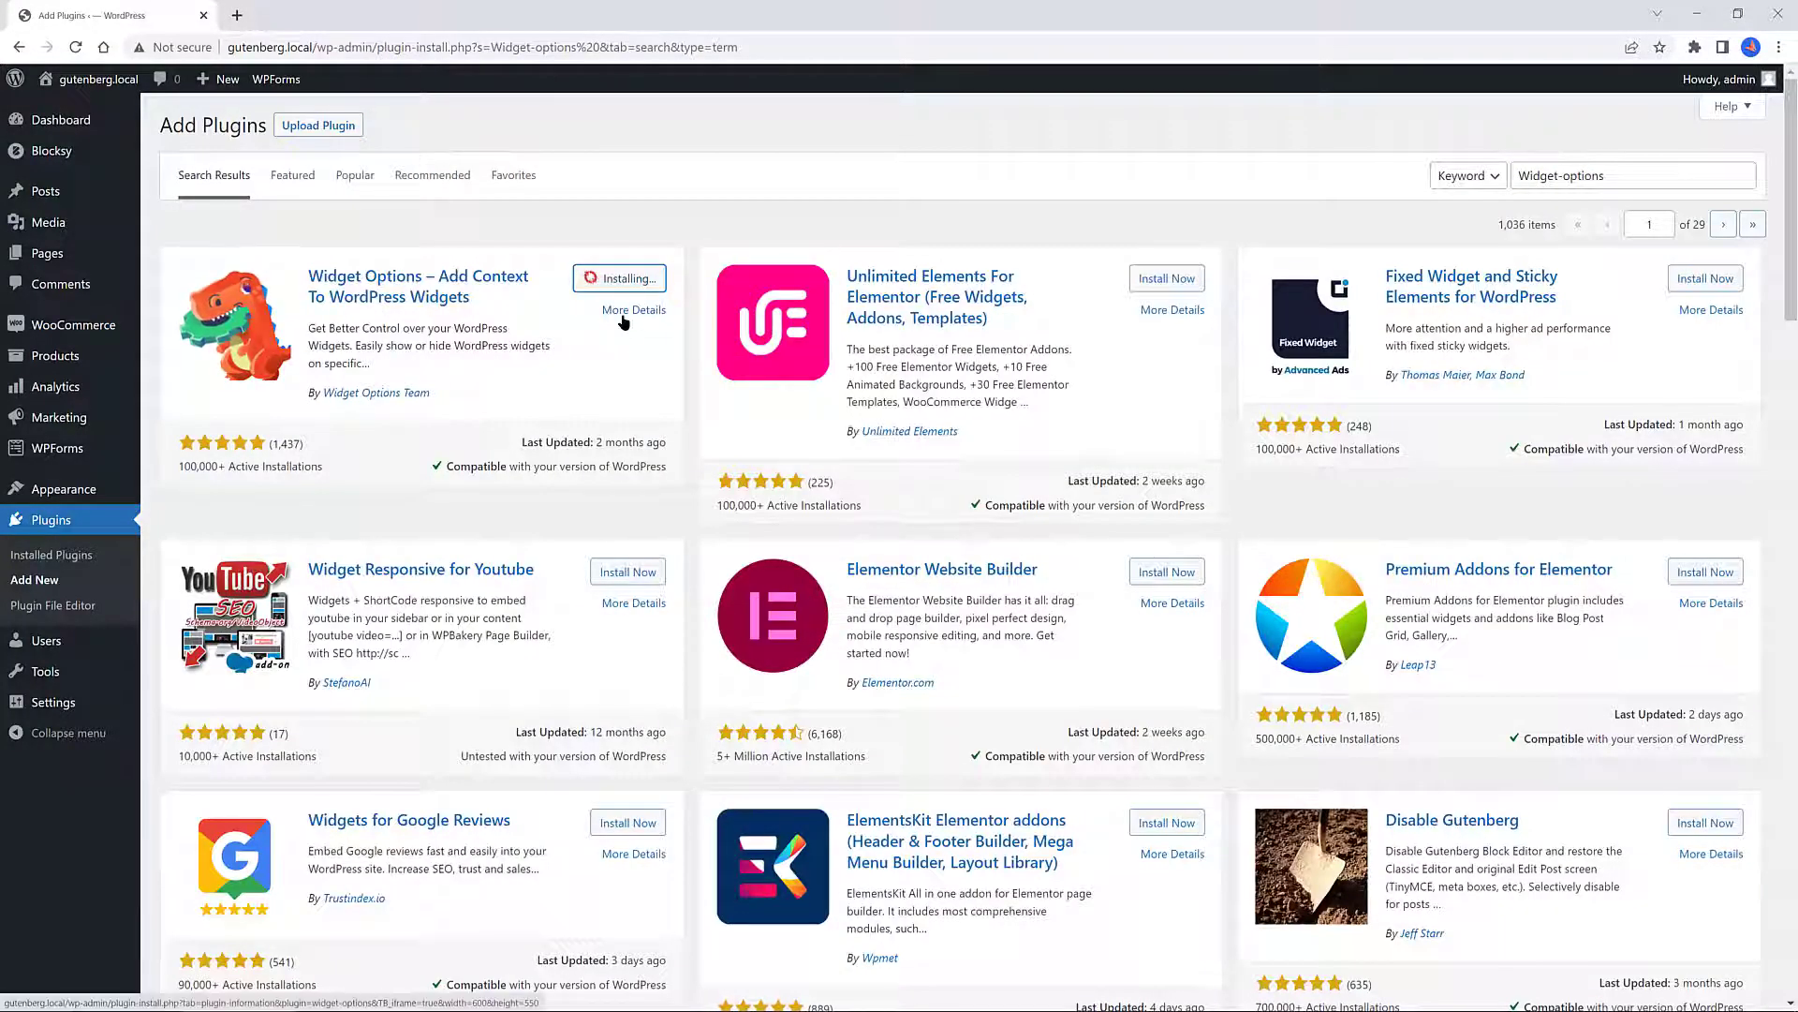
{"action": "left_click", "coordinate": [647, 278]}
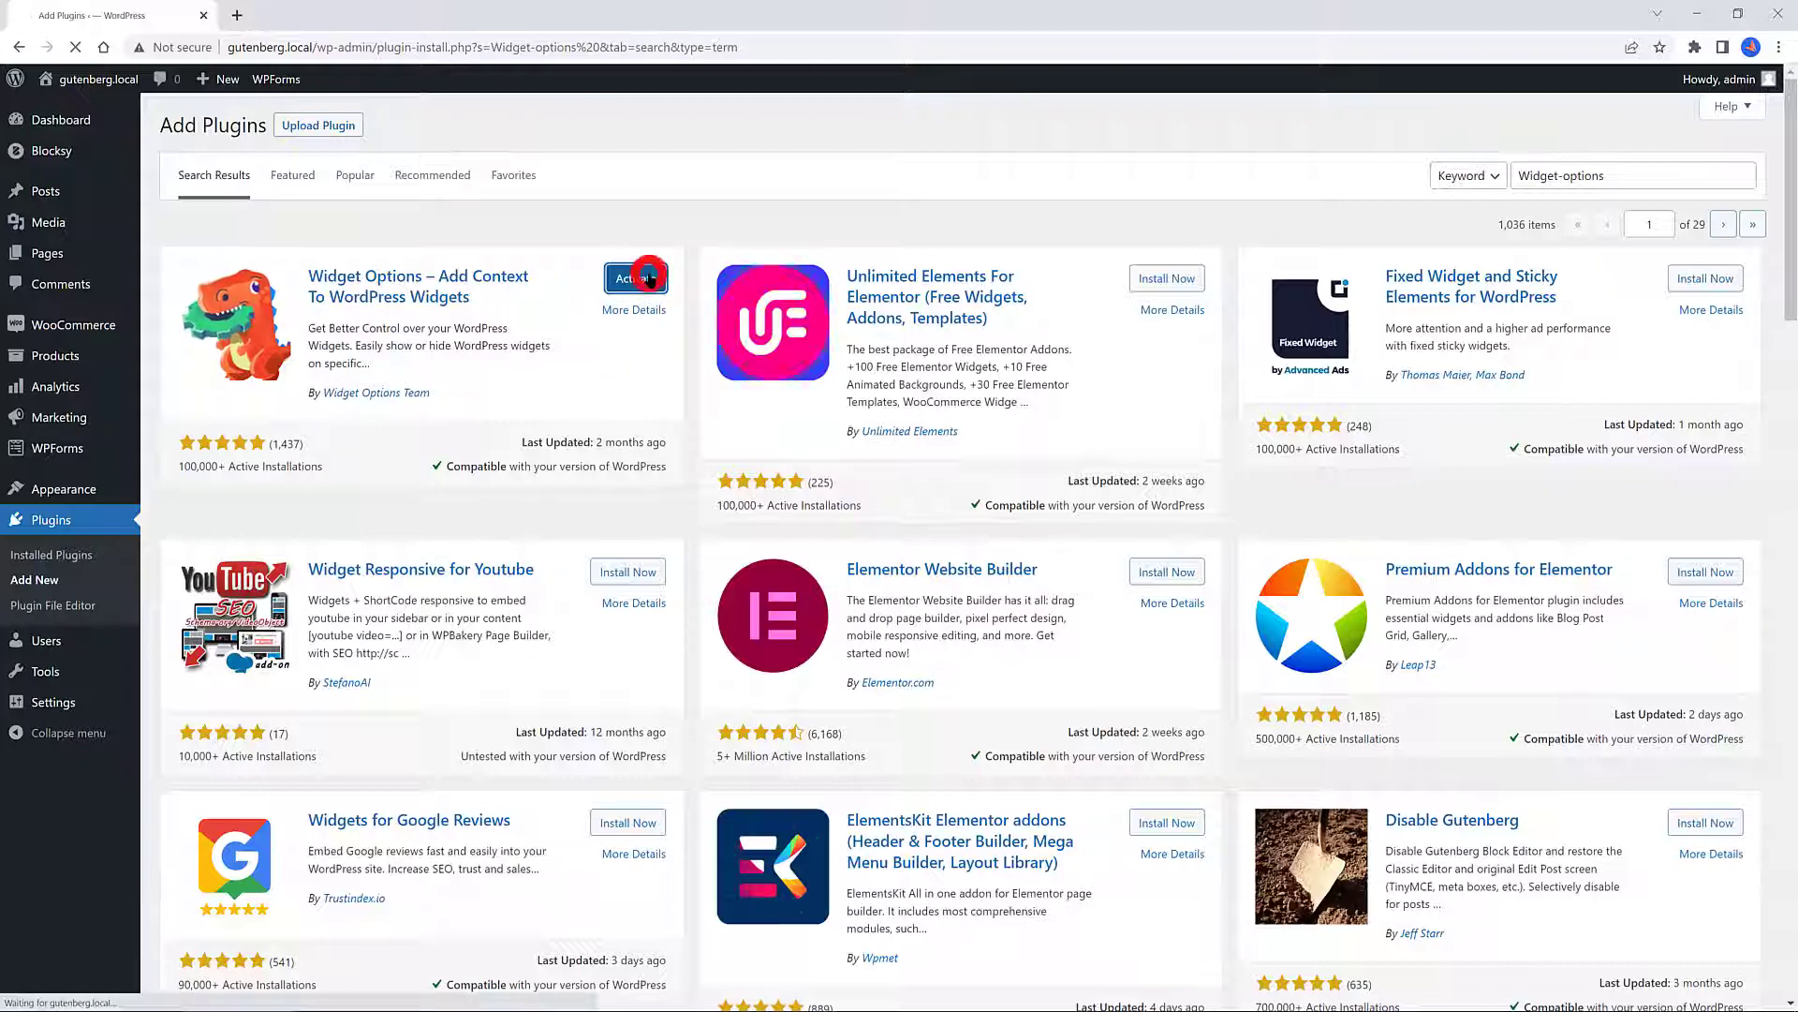
{"action": "mouse_move", "coordinate": [54, 676]}
{"action": "left_click", "coordinate": [166, 883]}
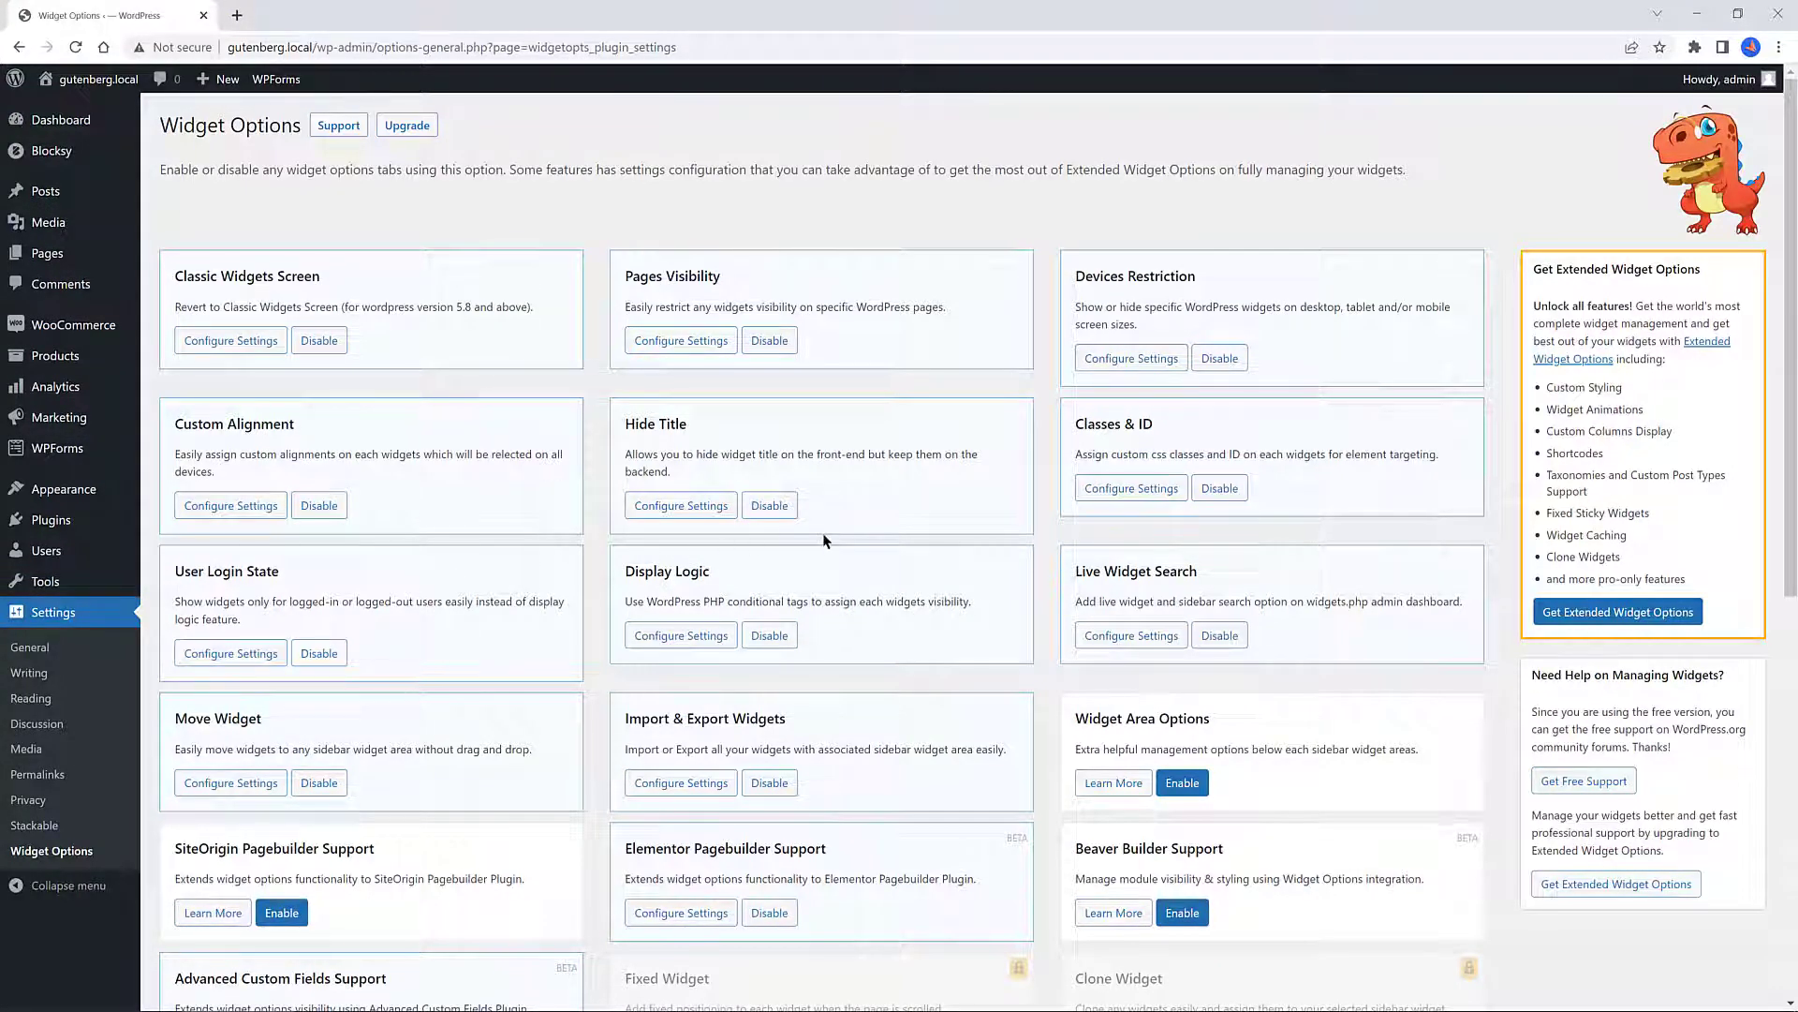
Enable the Widget Area Options module on the Widget Options settings page
{"action": "scroll", "coordinate": [825, 540], "scroll_direction": "down", "scroll_amount": 3}
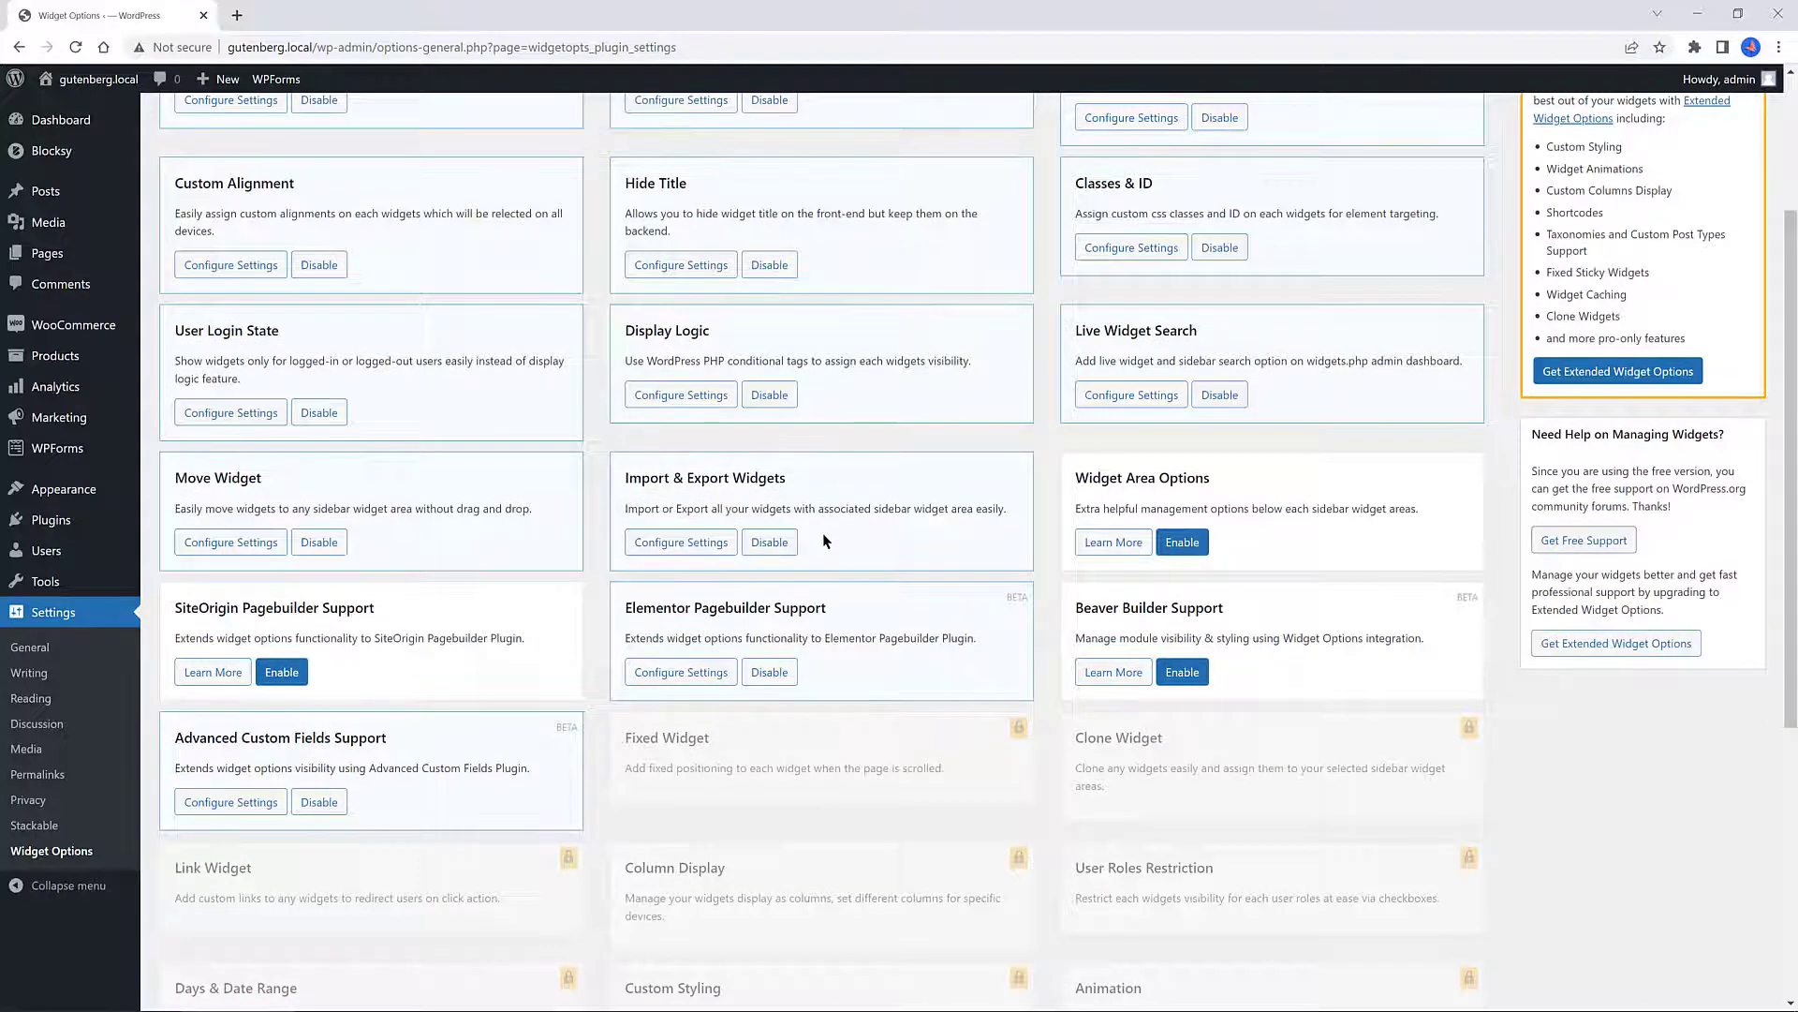
{"action": "scroll", "coordinate": [824, 540], "scroll_direction": "up", "scroll_amount": 3}
{"action": "scroll", "coordinate": [824, 540], "scroll_direction": "down", "scroll_amount": 1}
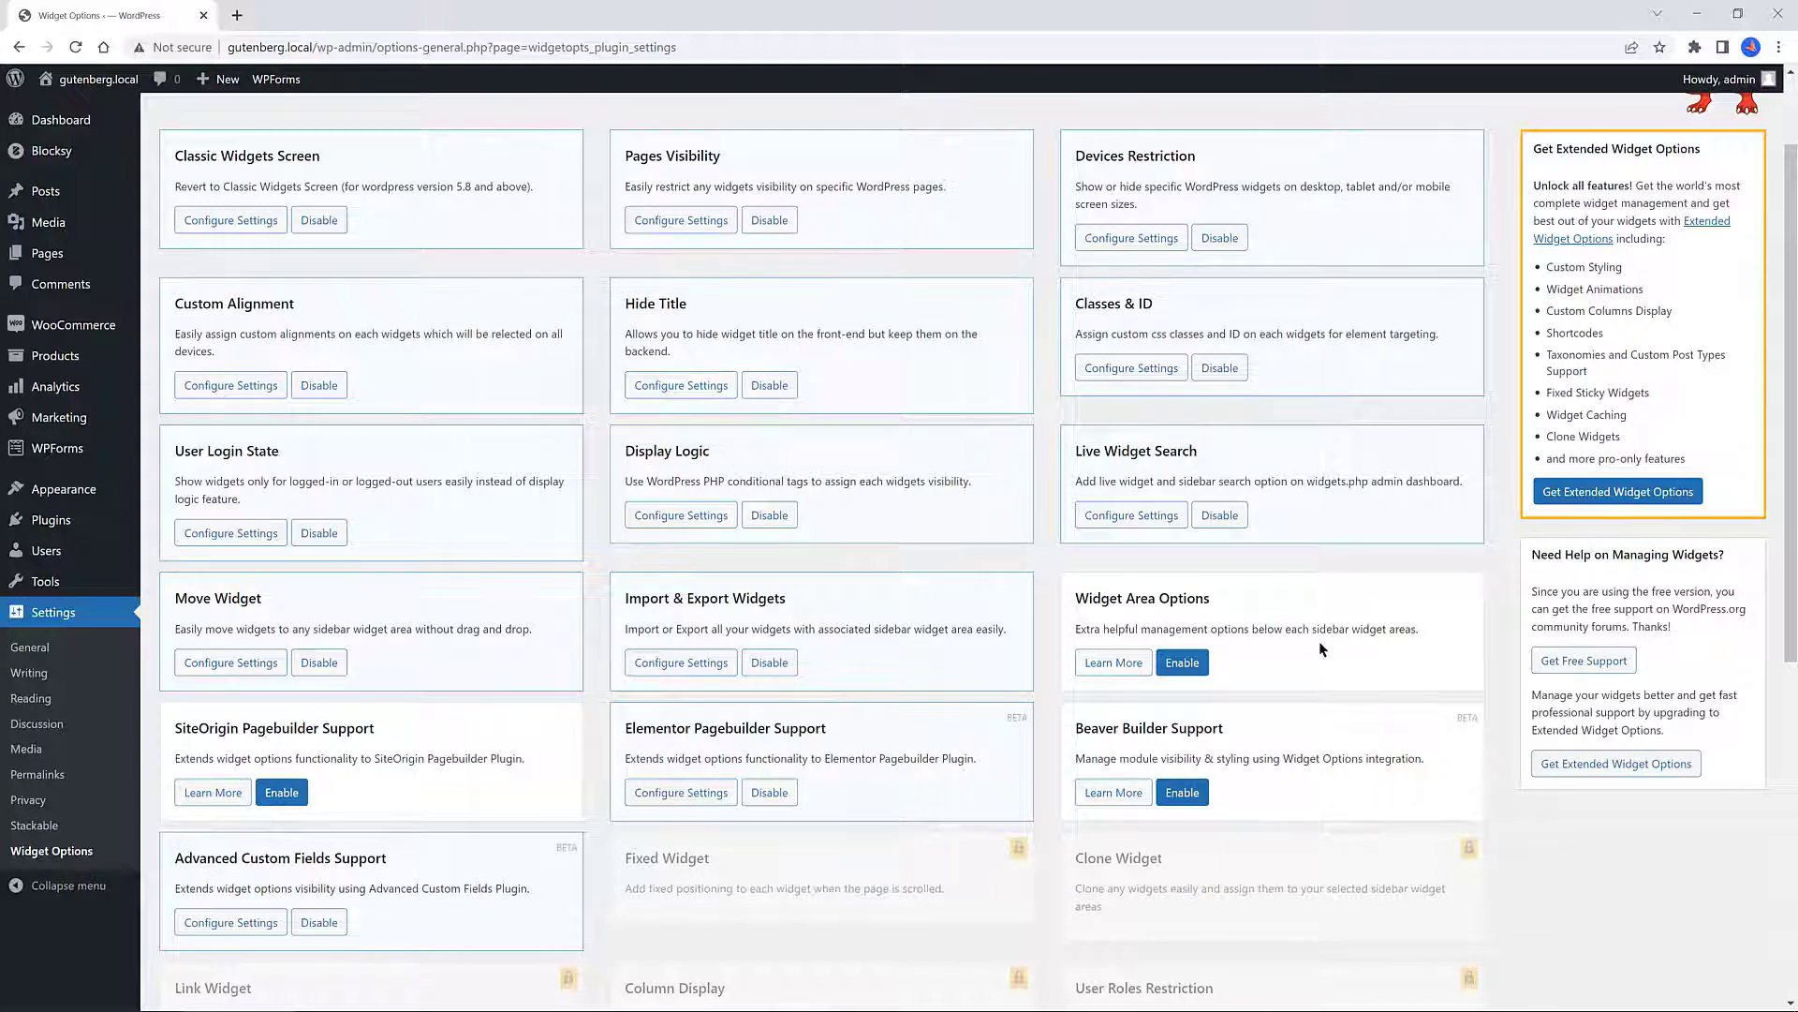
{"action": "left_click", "coordinate": [1198, 662]}
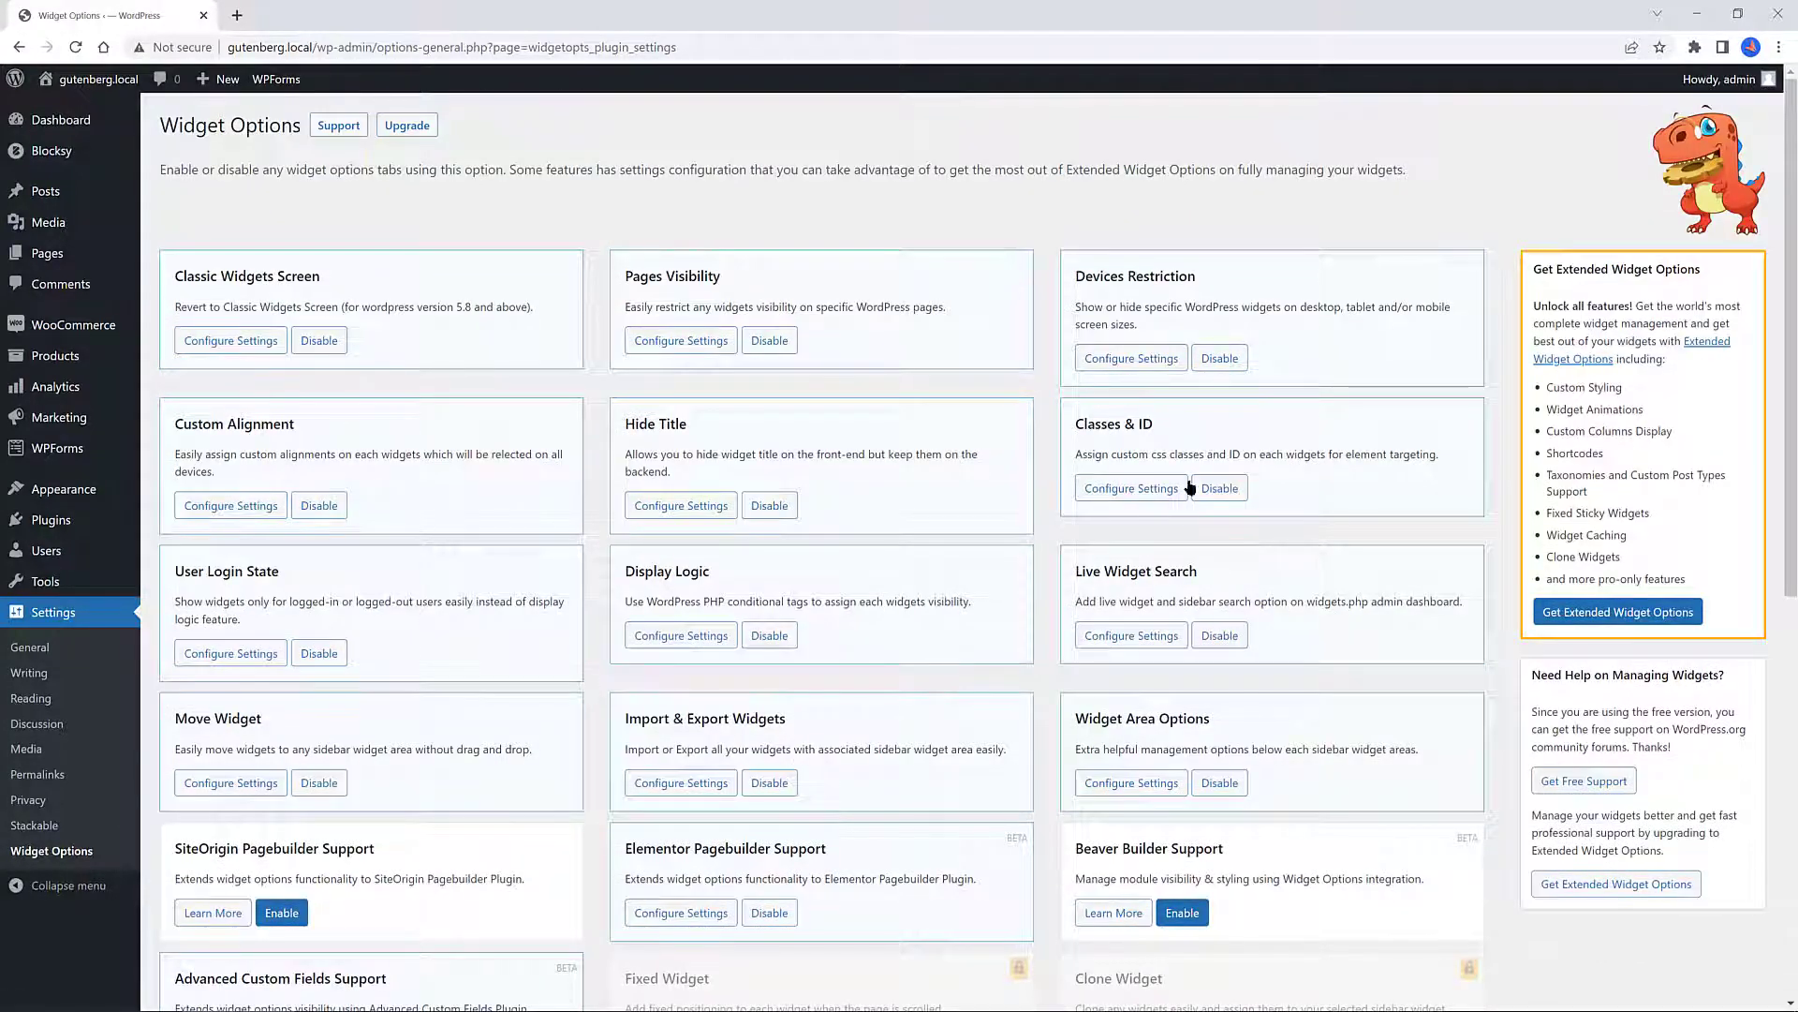
Go to the Appearance > Widgets screen
{"action": "scroll", "coordinate": [756, 553], "scroll_direction": "down", "scroll_amount": 6}
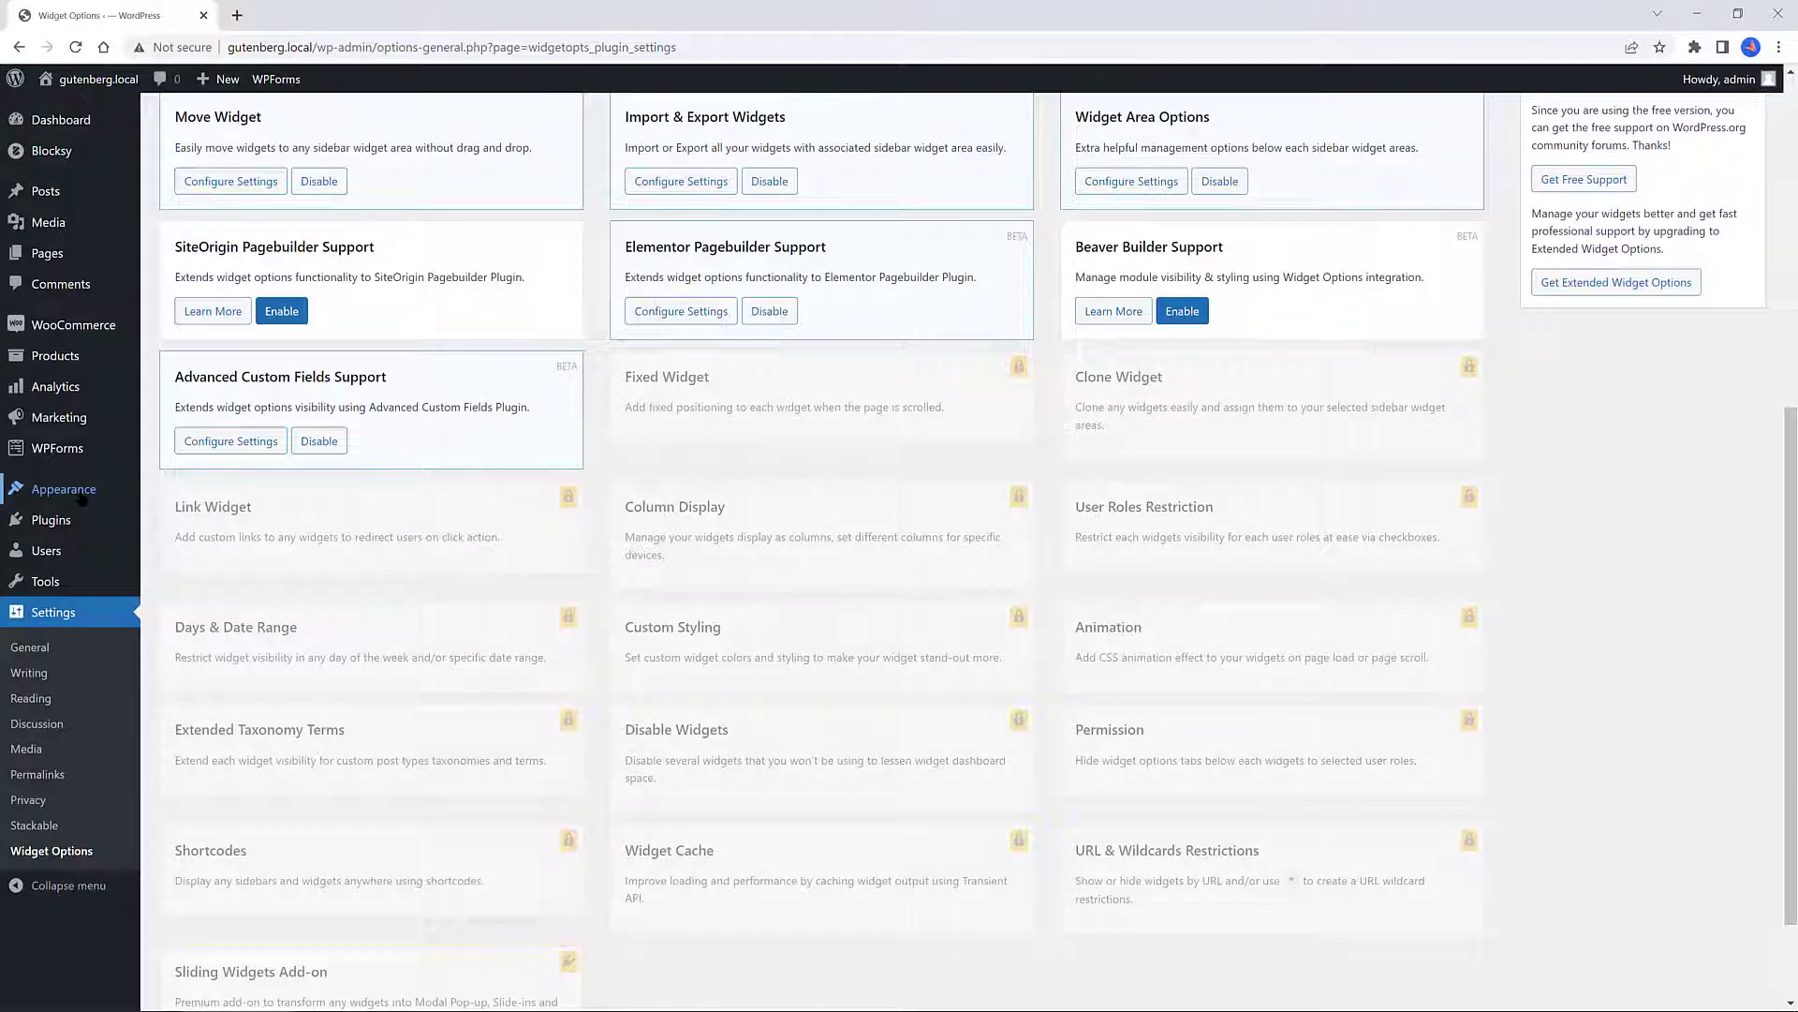
{"action": "mouse_move", "coordinate": [82, 499]}
{"action": "left_click", "coordinate": [166, 544]}
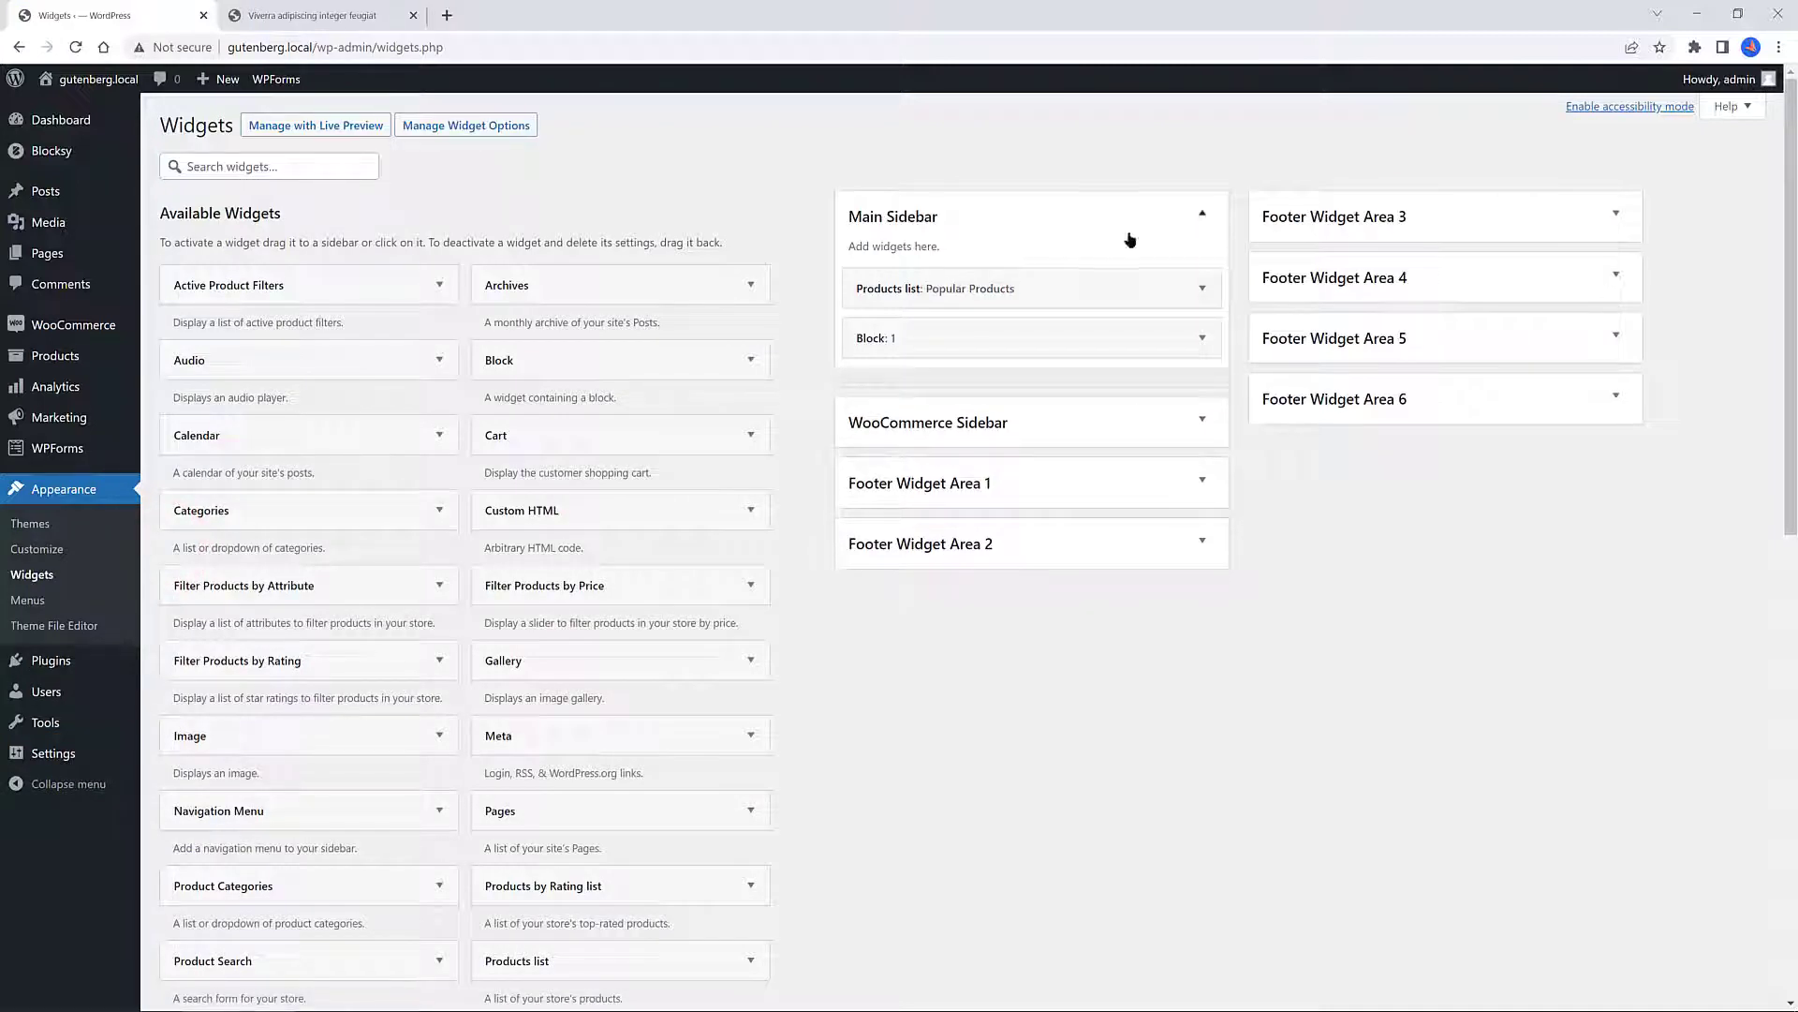
Set the Popular Products widget to 'Show on checked pages' with Home/Front and Blog ticked
{"action": "left_click", "coordinate": [1195, 289]}
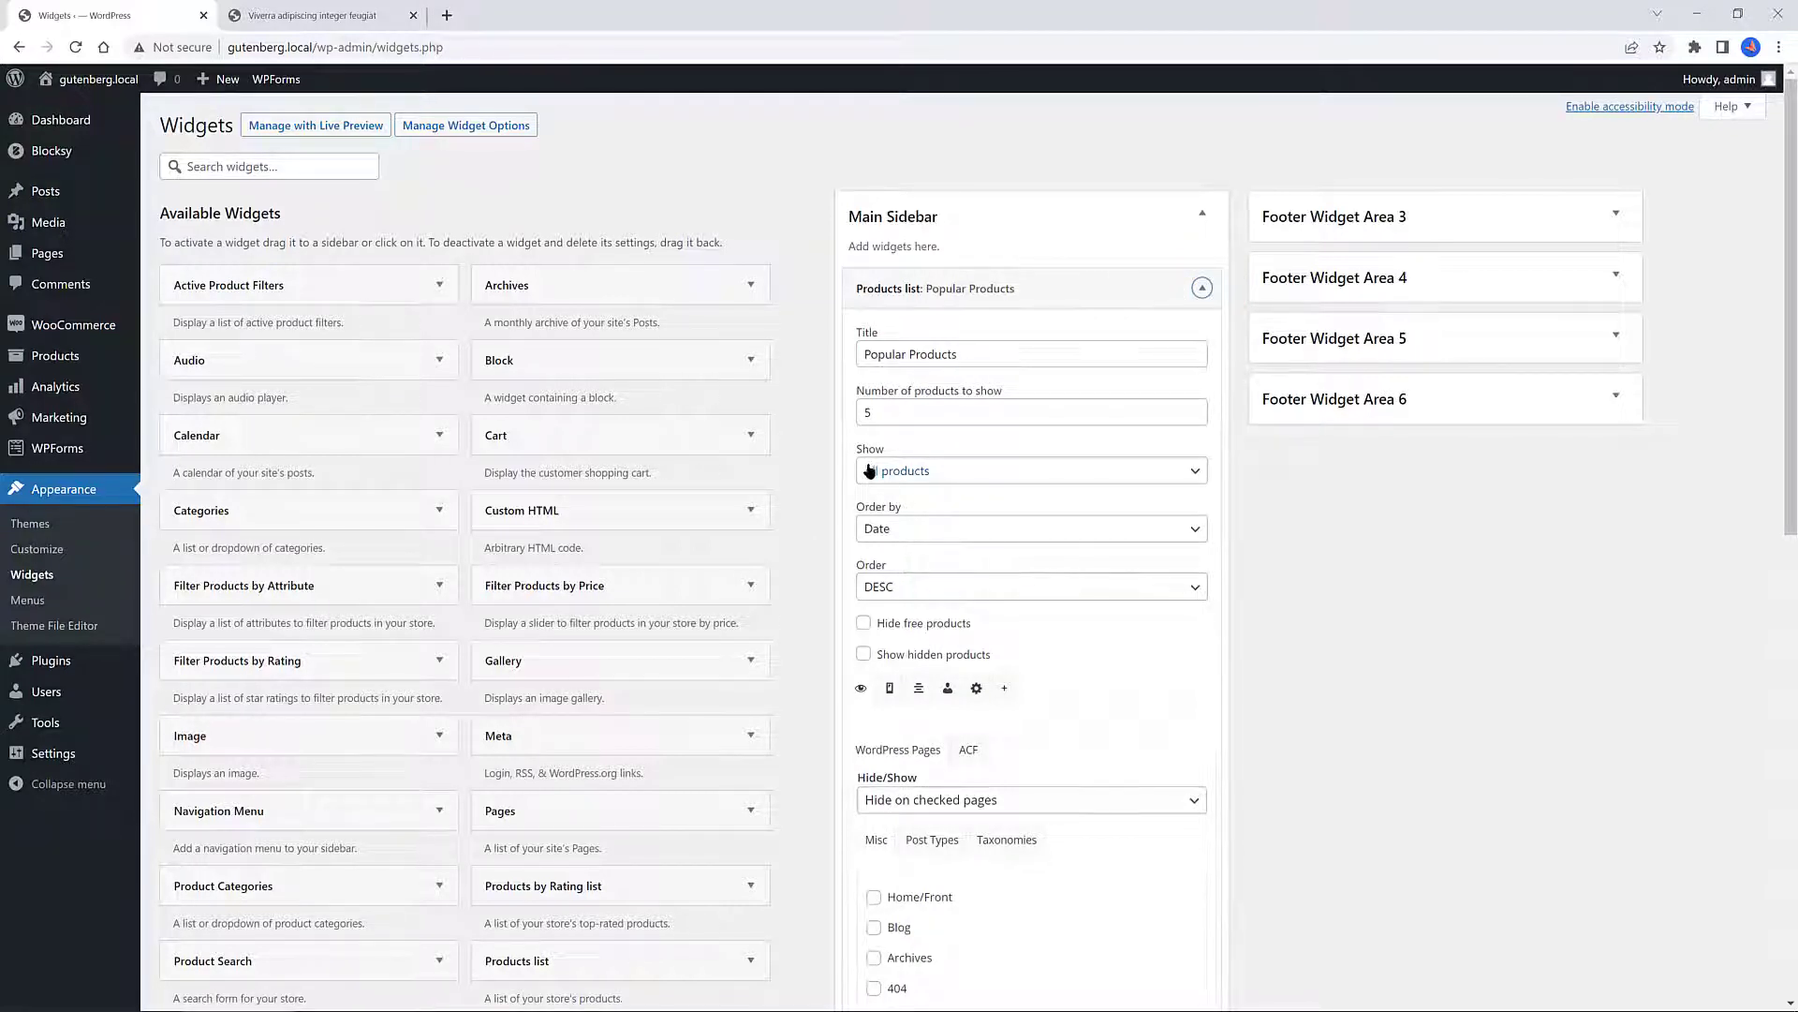
{"action": "scroll", "coordinate": [869, 471], "scroll_direction": "down", "scroll_amount": 3}
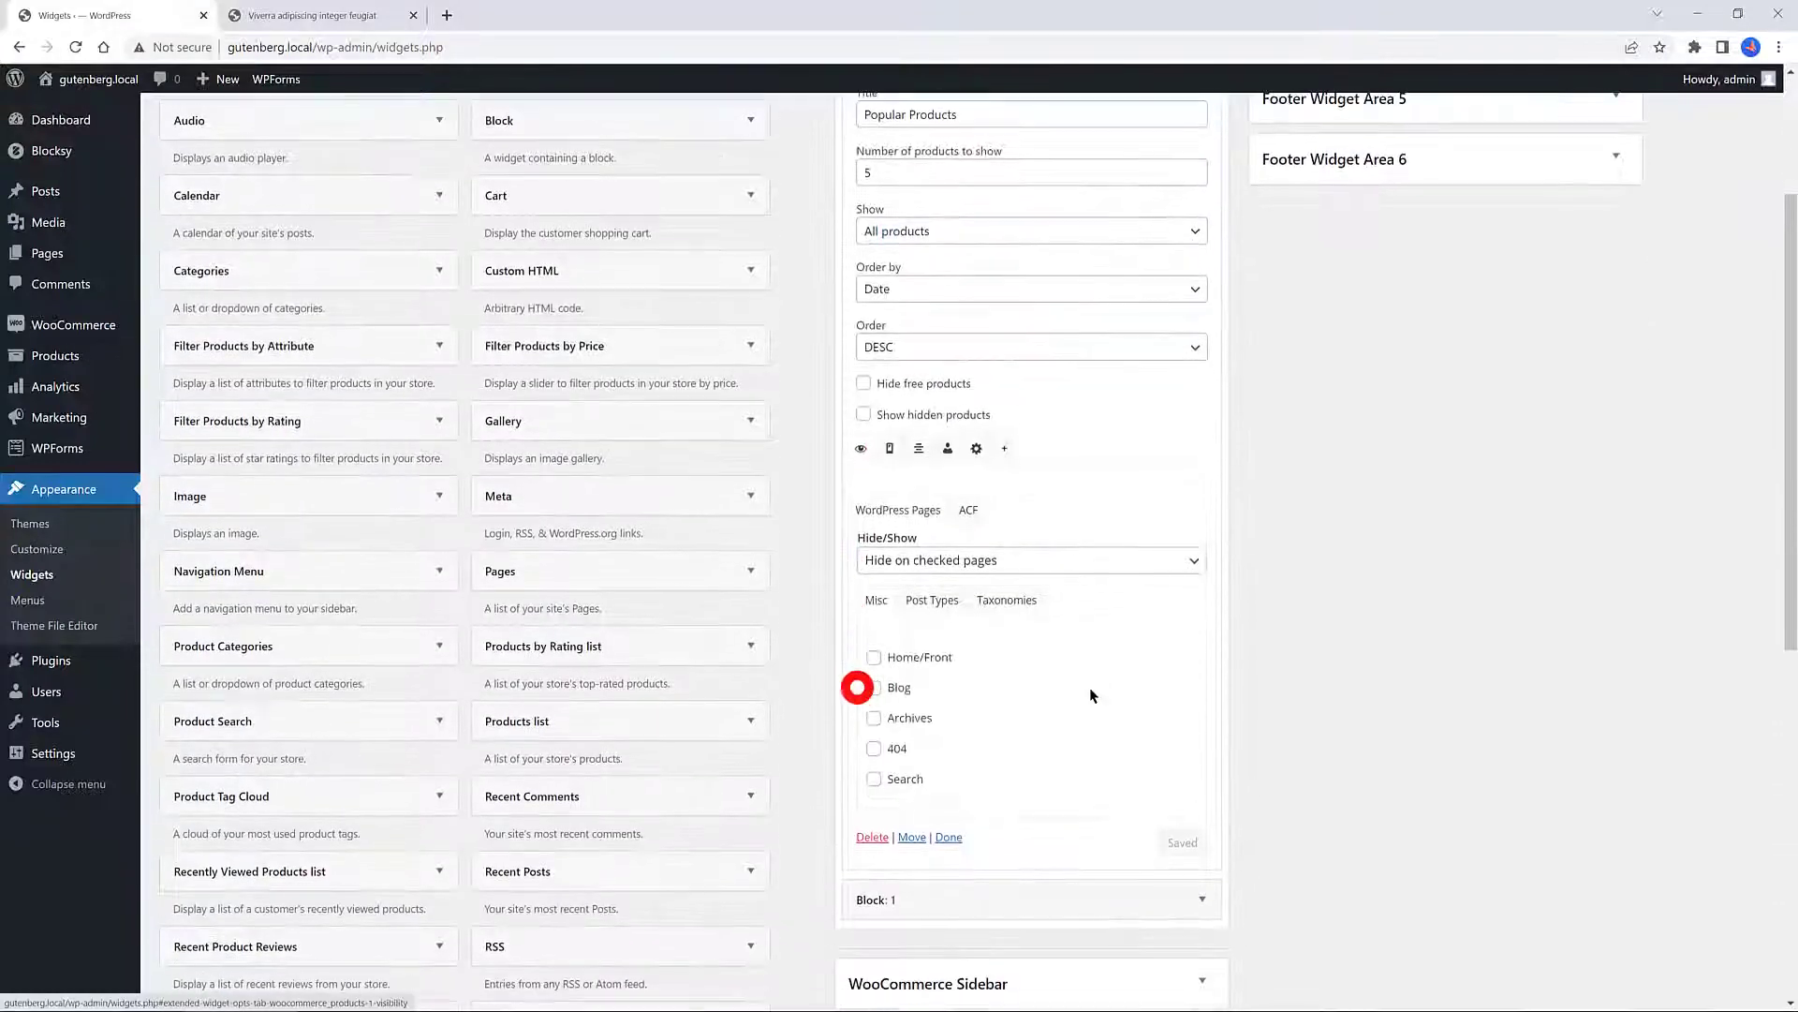
{"action": "left_click", "coordinate": [855, 682]}
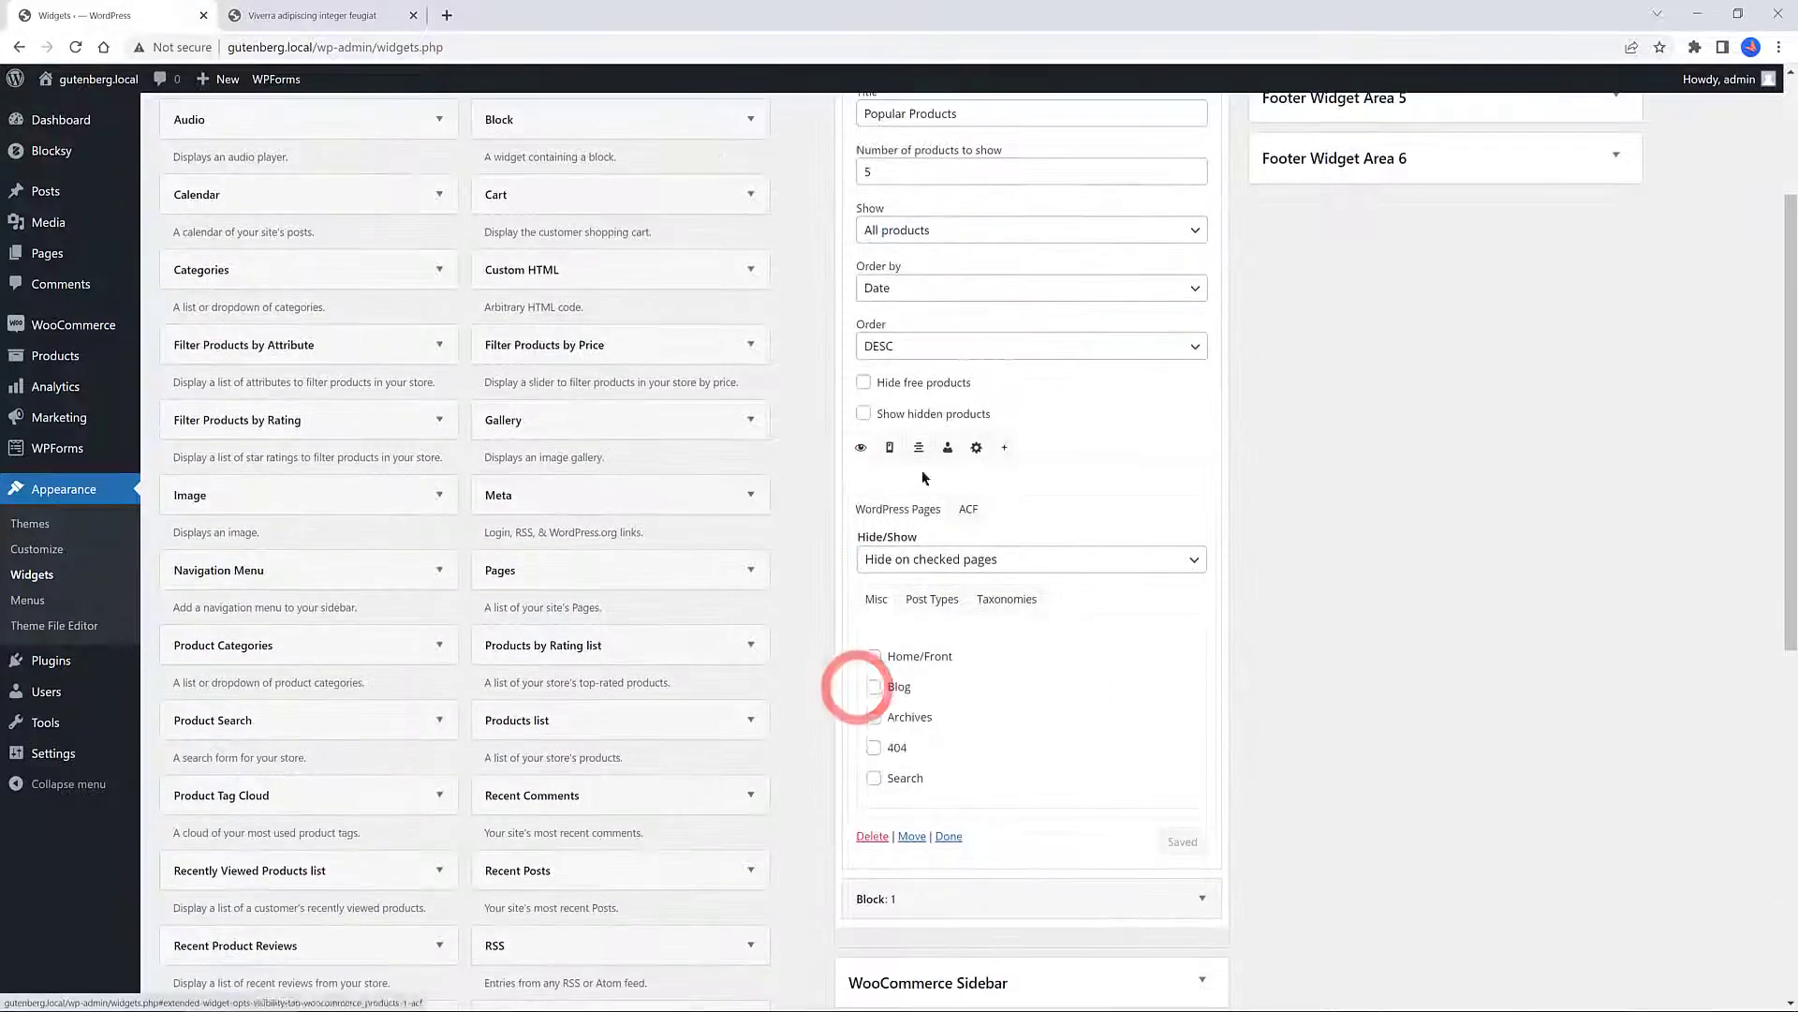
{"action": "left_click", "coordinate": [927, 560]}
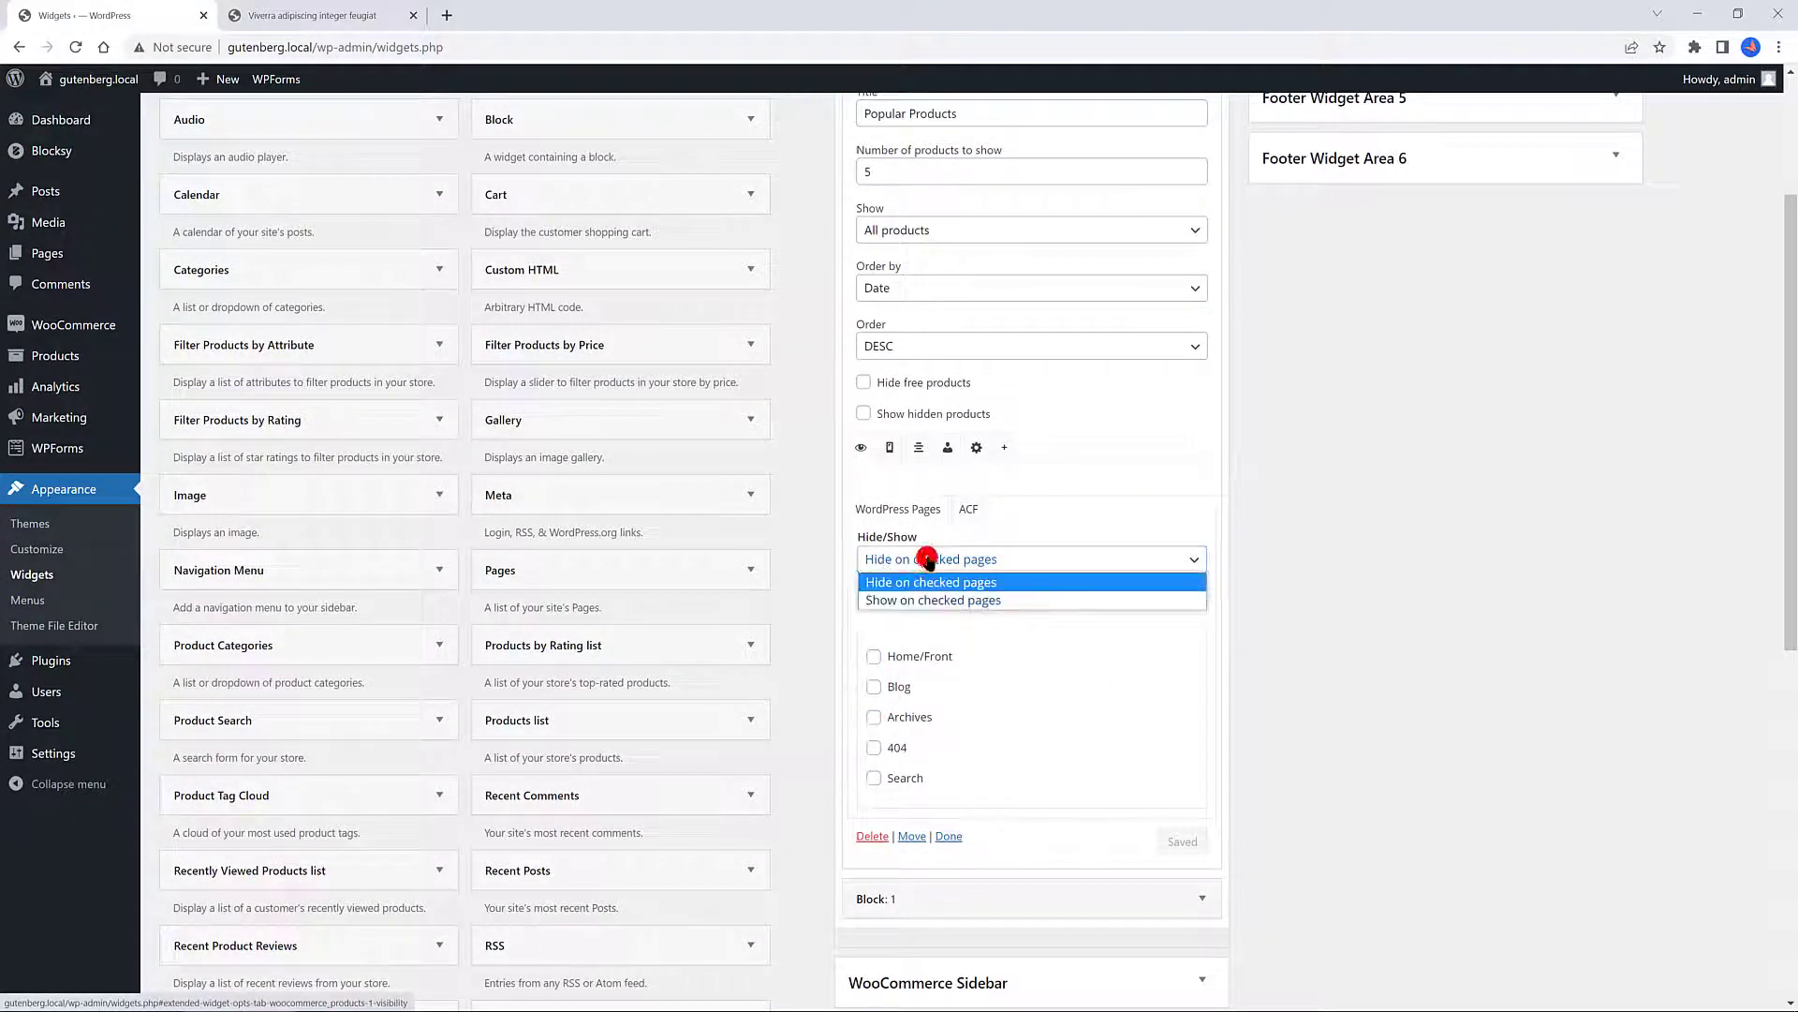
{"action": "left_click", "coordinate": [933, 601]}
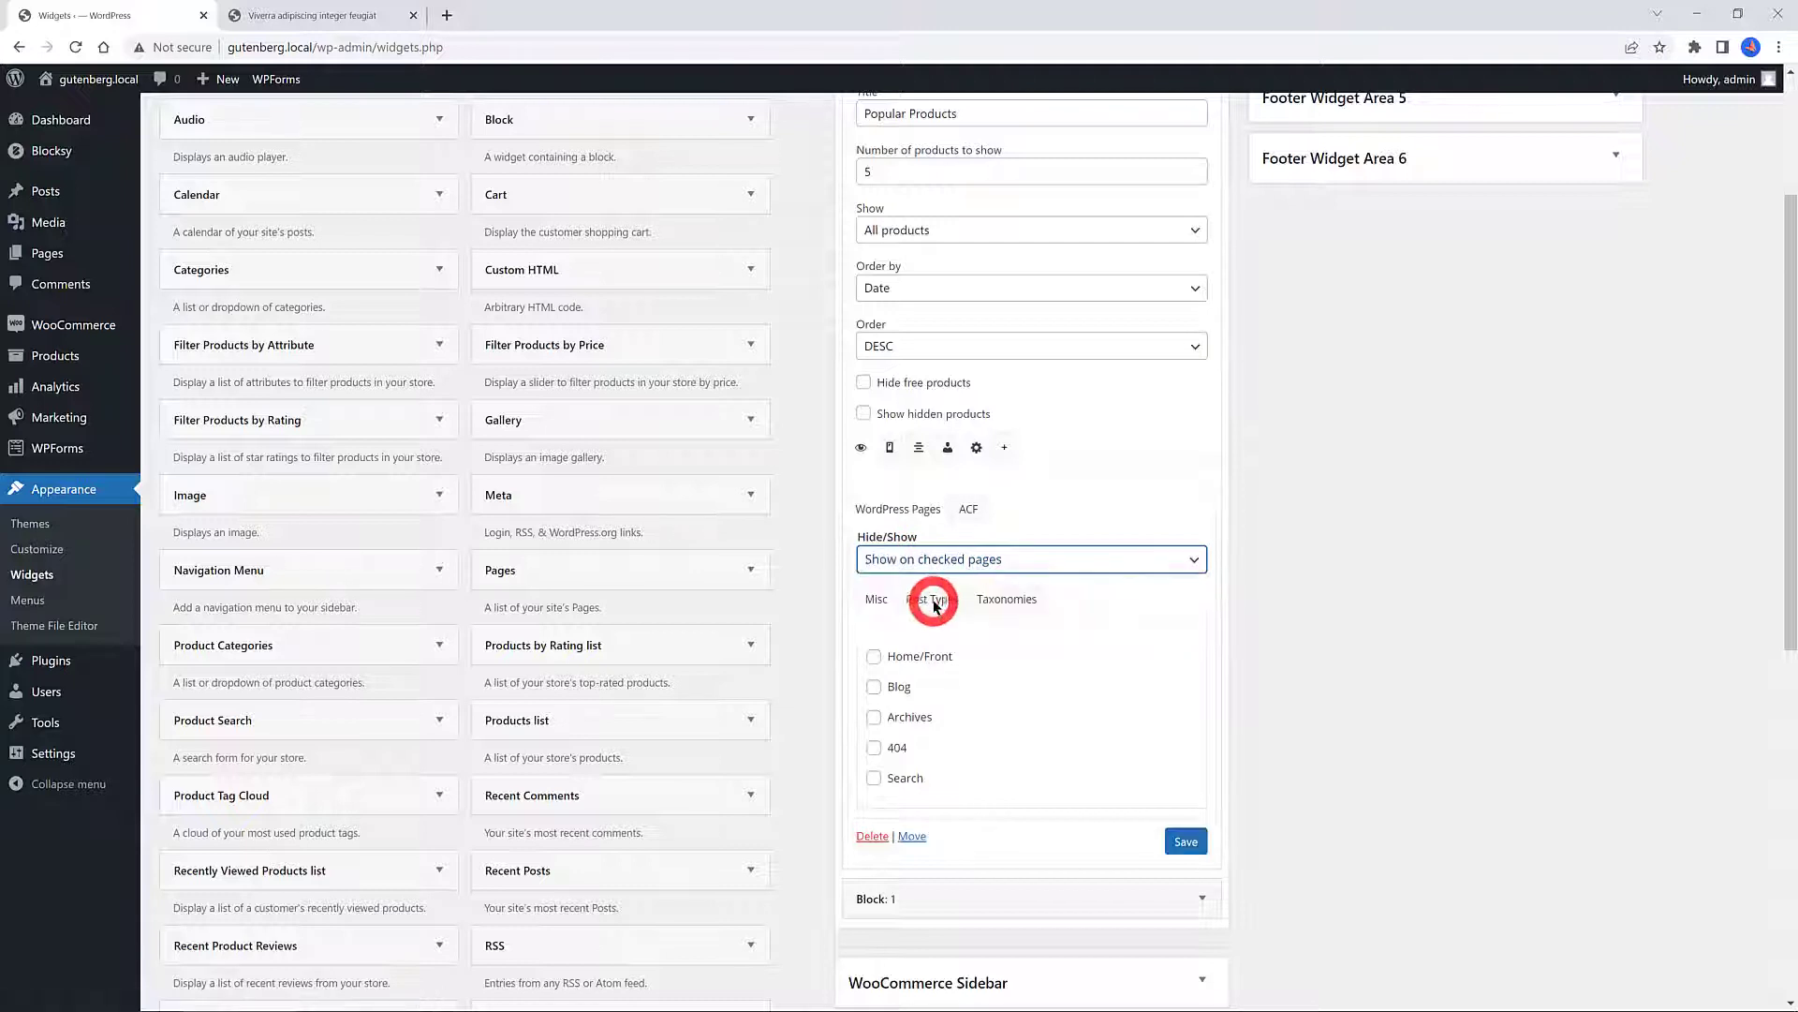
{"action": "left_click", "coordinate": [874, 660]}
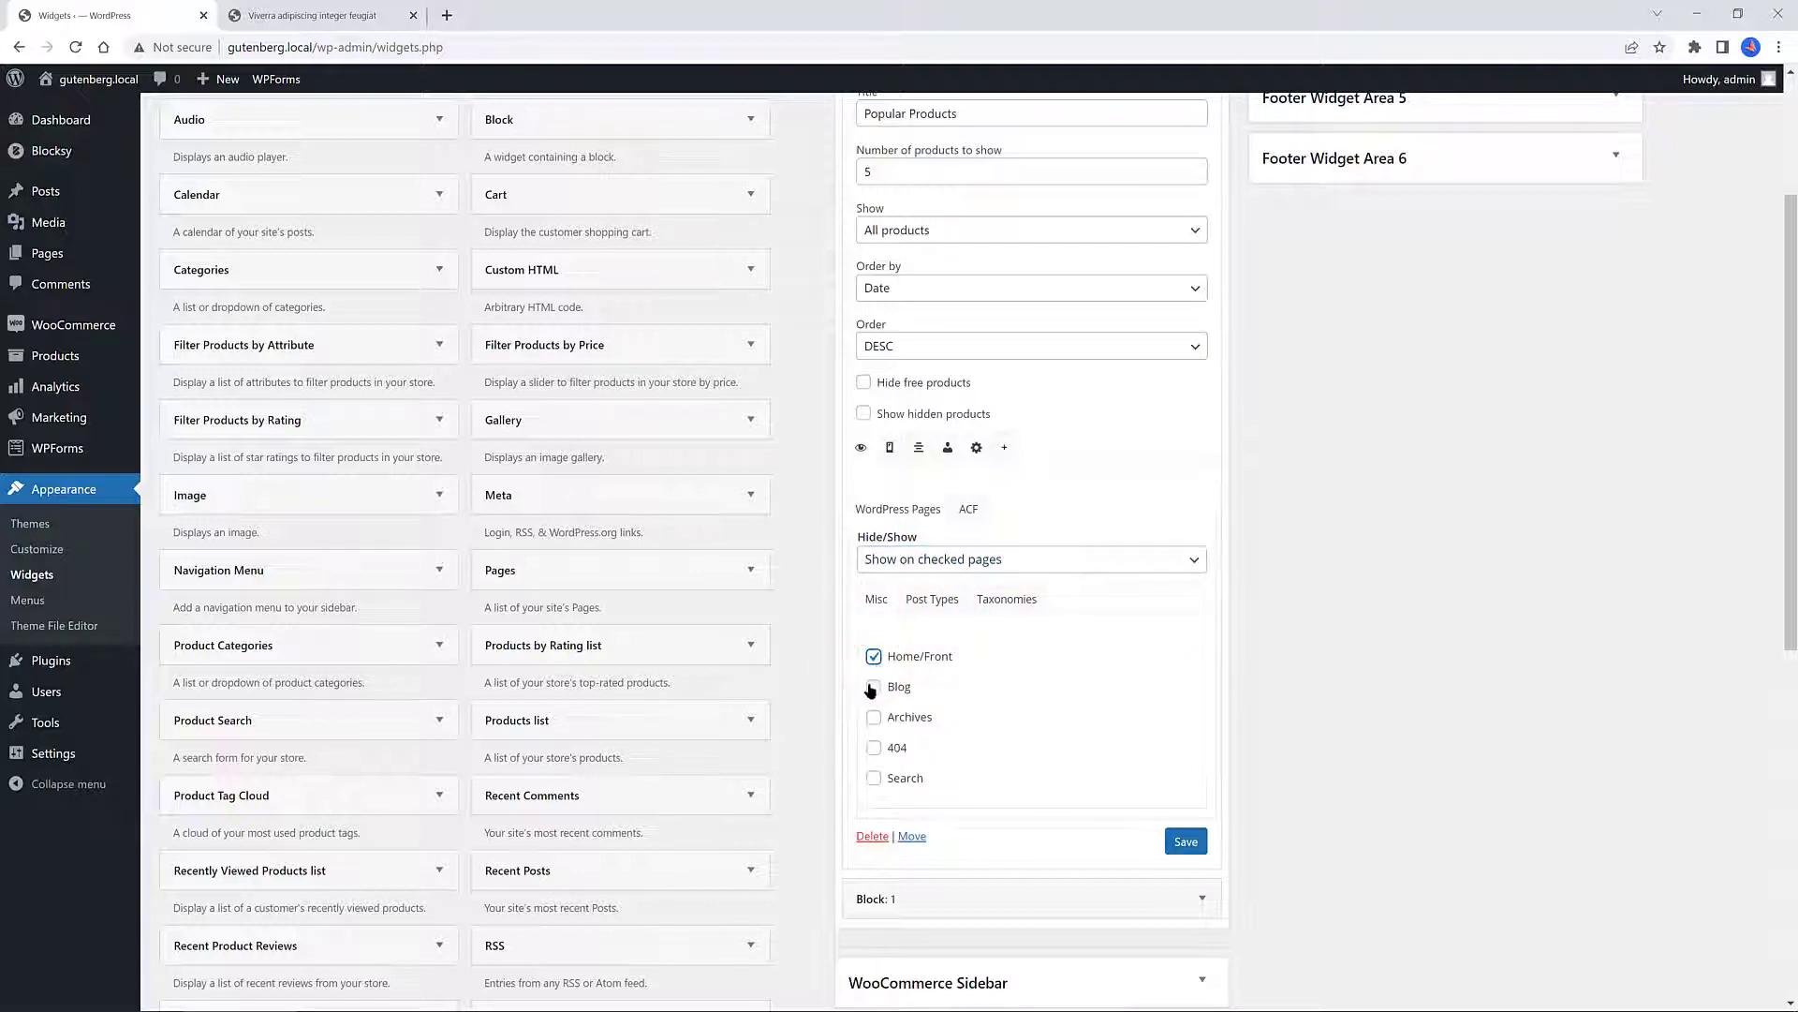
{"action": "left_click", "coordinate": [874, 689]}
Review the widget's Devices options and keep its alignment at Default
{"action": "left_click", "coordinate": [890, 448]}
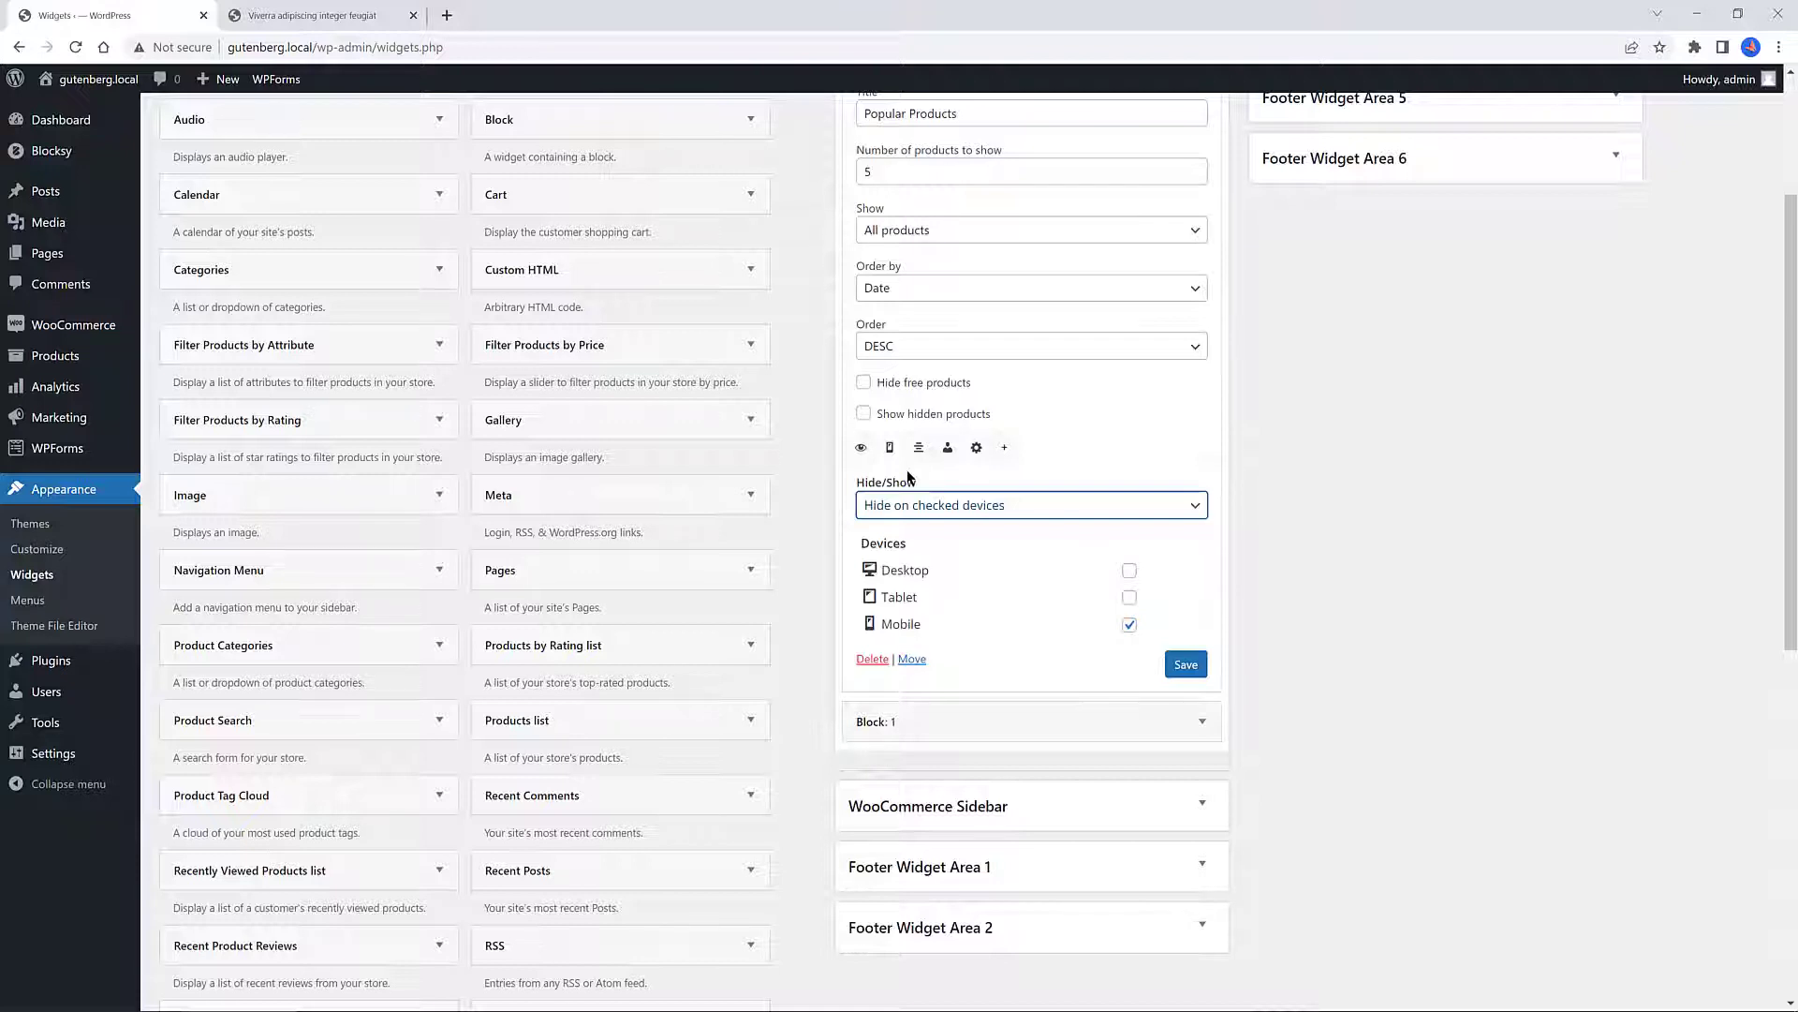
{"action": "left_click", "coordinate": [919, 449]}
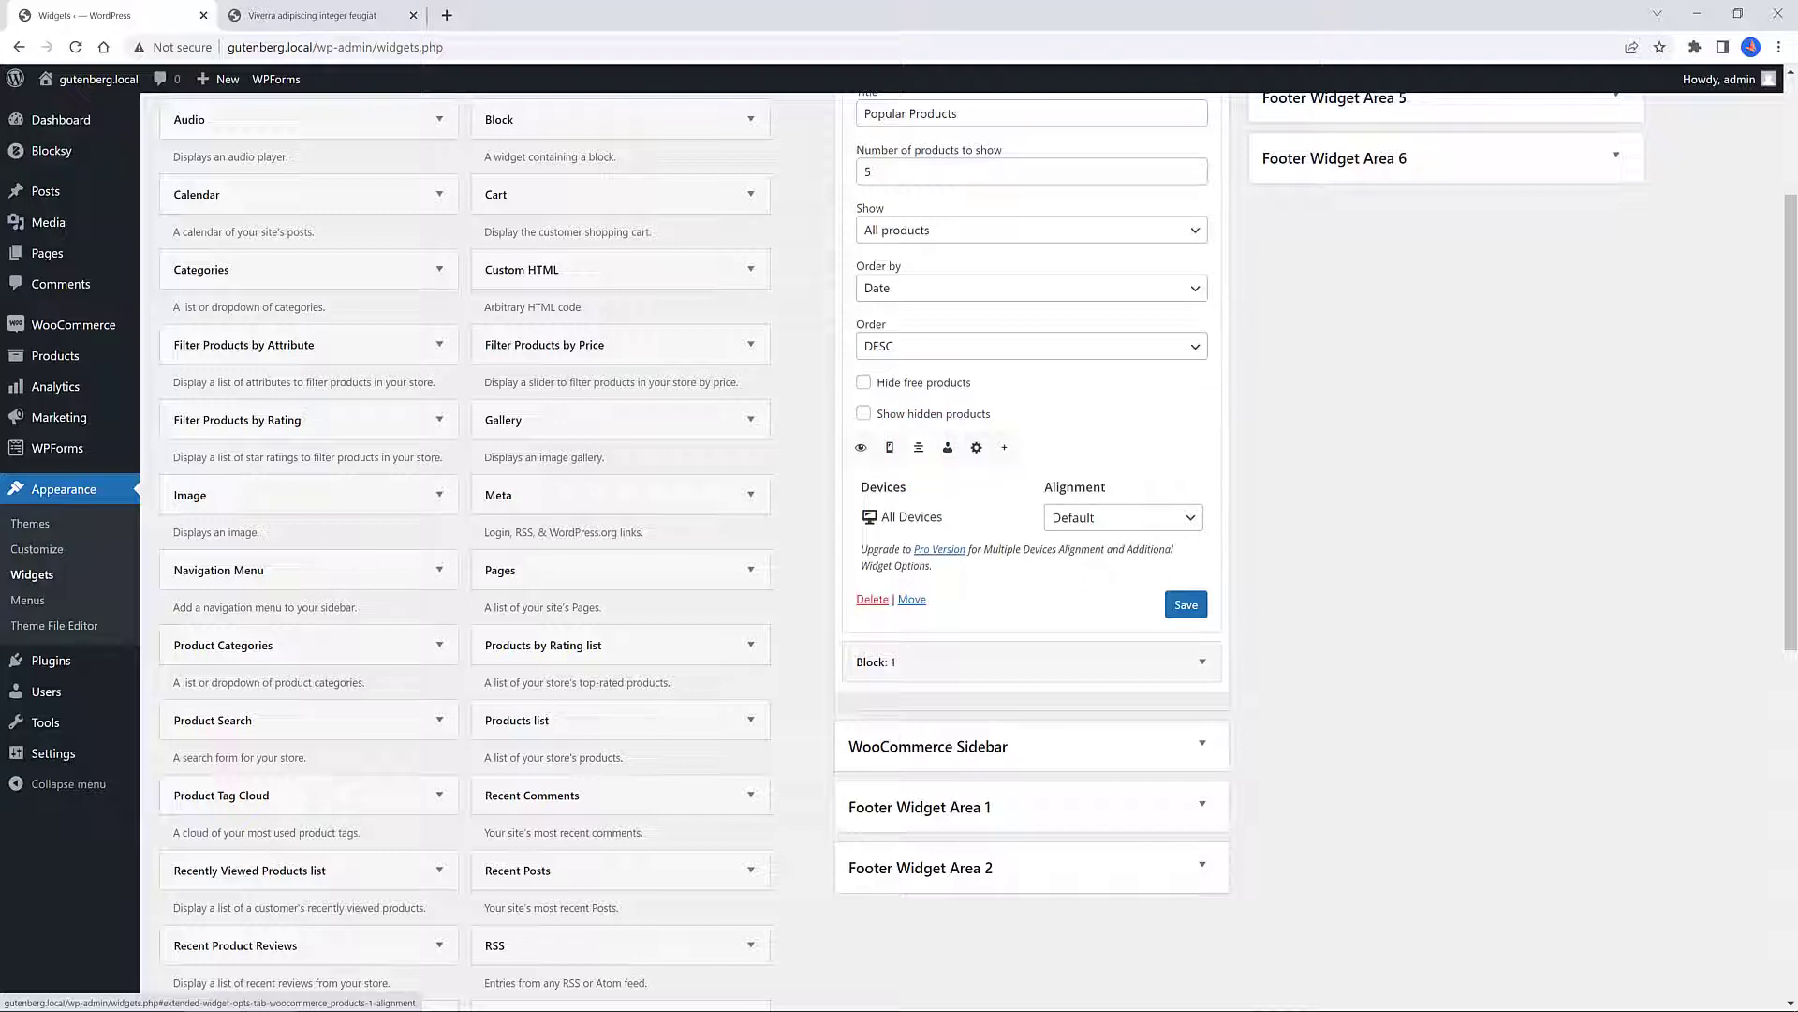
{"action": "left_click", "coordinate": [1116, 513]}
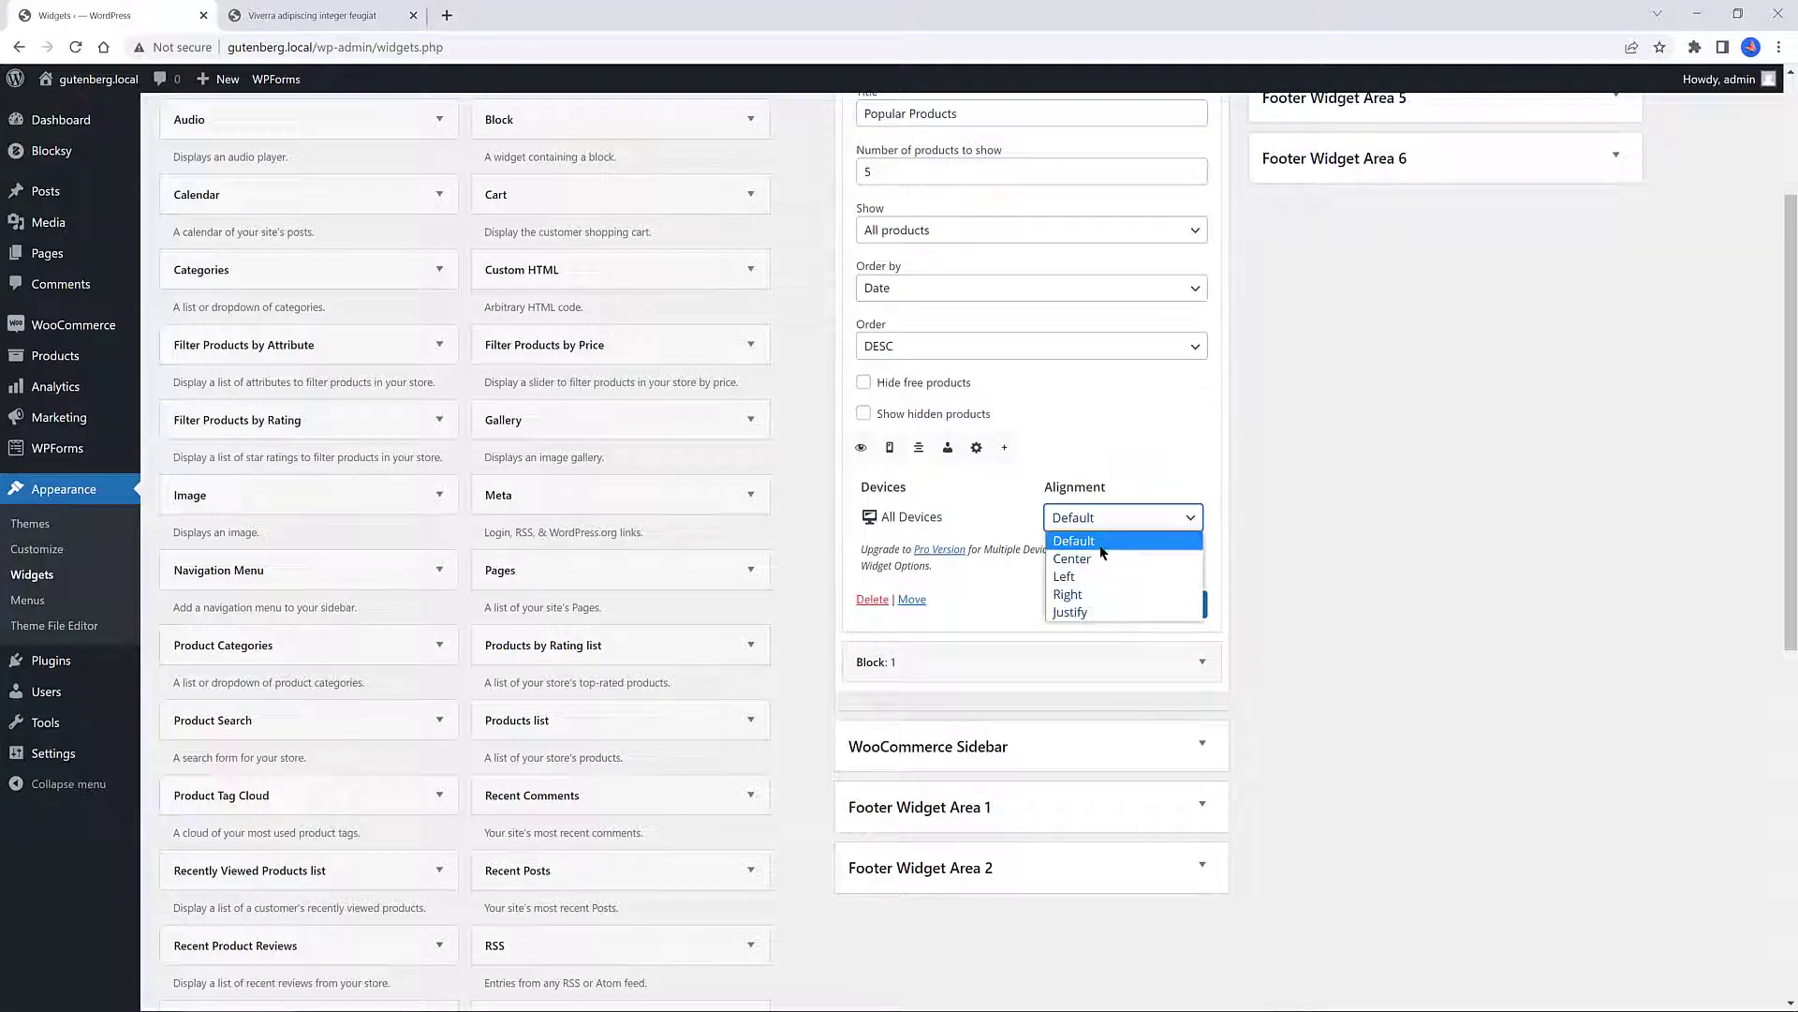
{"action": "left_click", "coordinate": [1073, 430]}
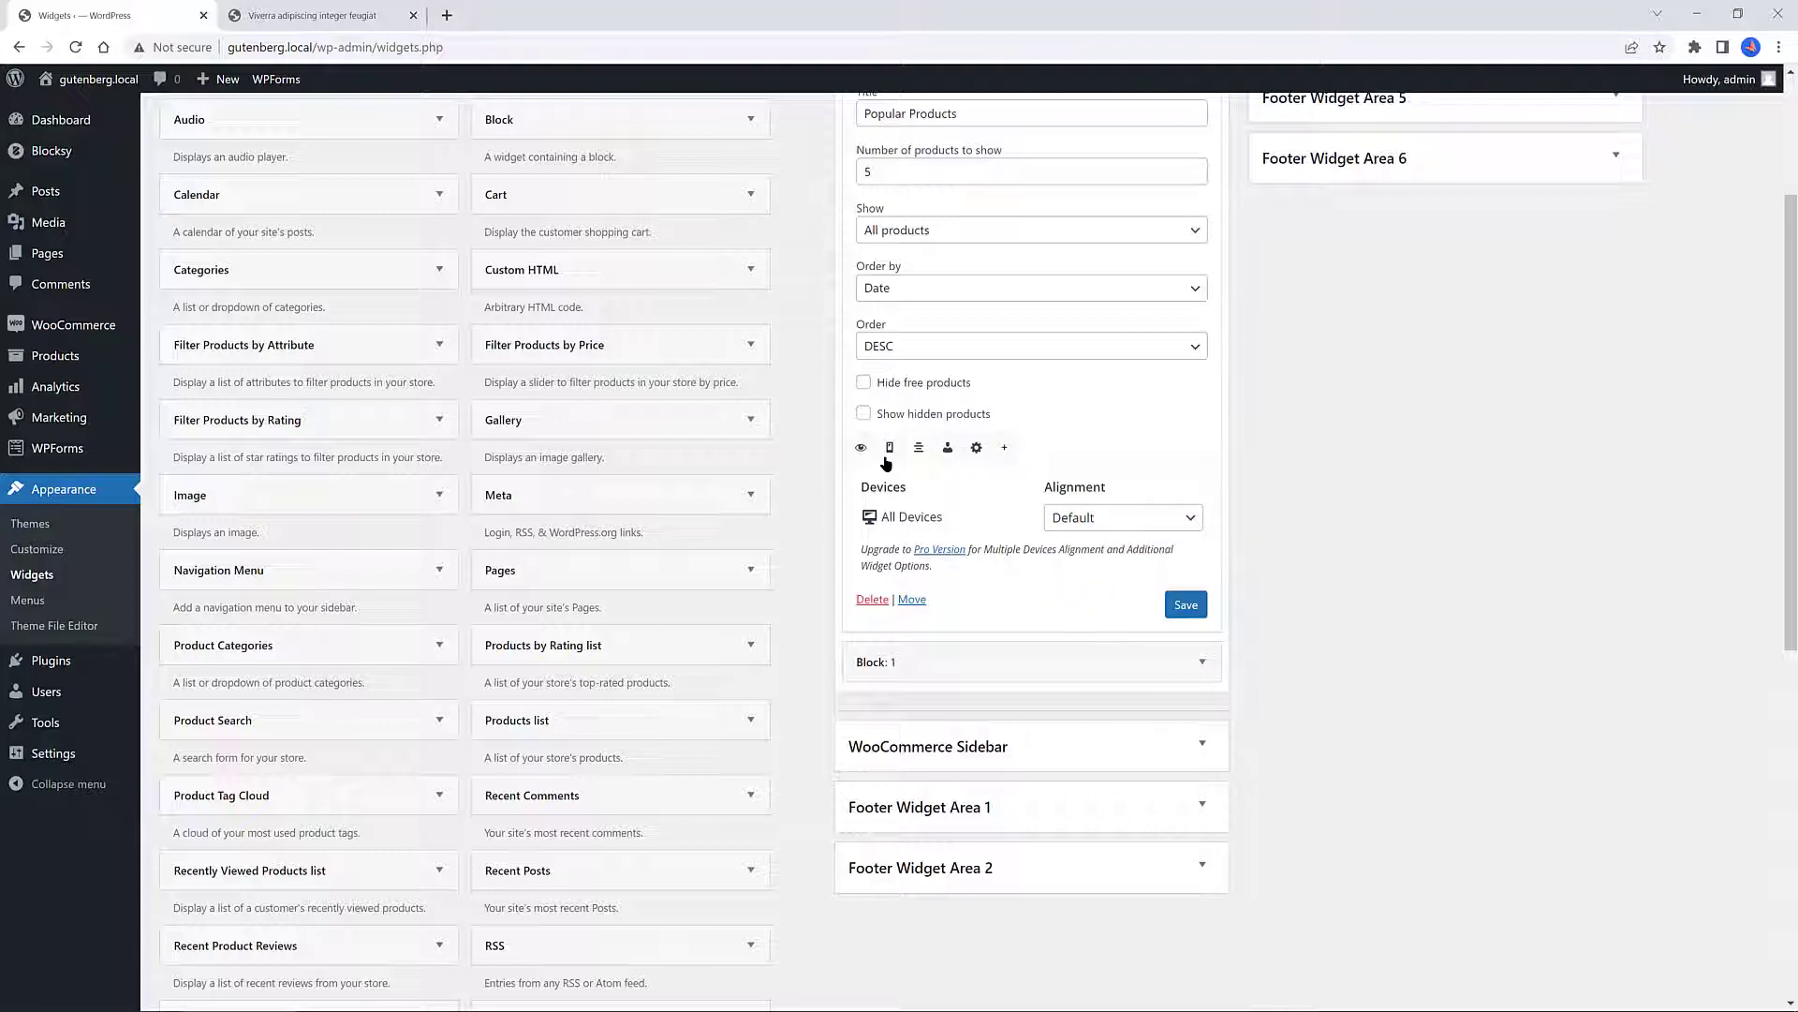
Limit the Popular Products widget to 'Show only for Logged-in Users'
{"action": "left_click", "coordinate": [946, 448]}
{"action": "left_click", "coordinate": [1008, 536]}
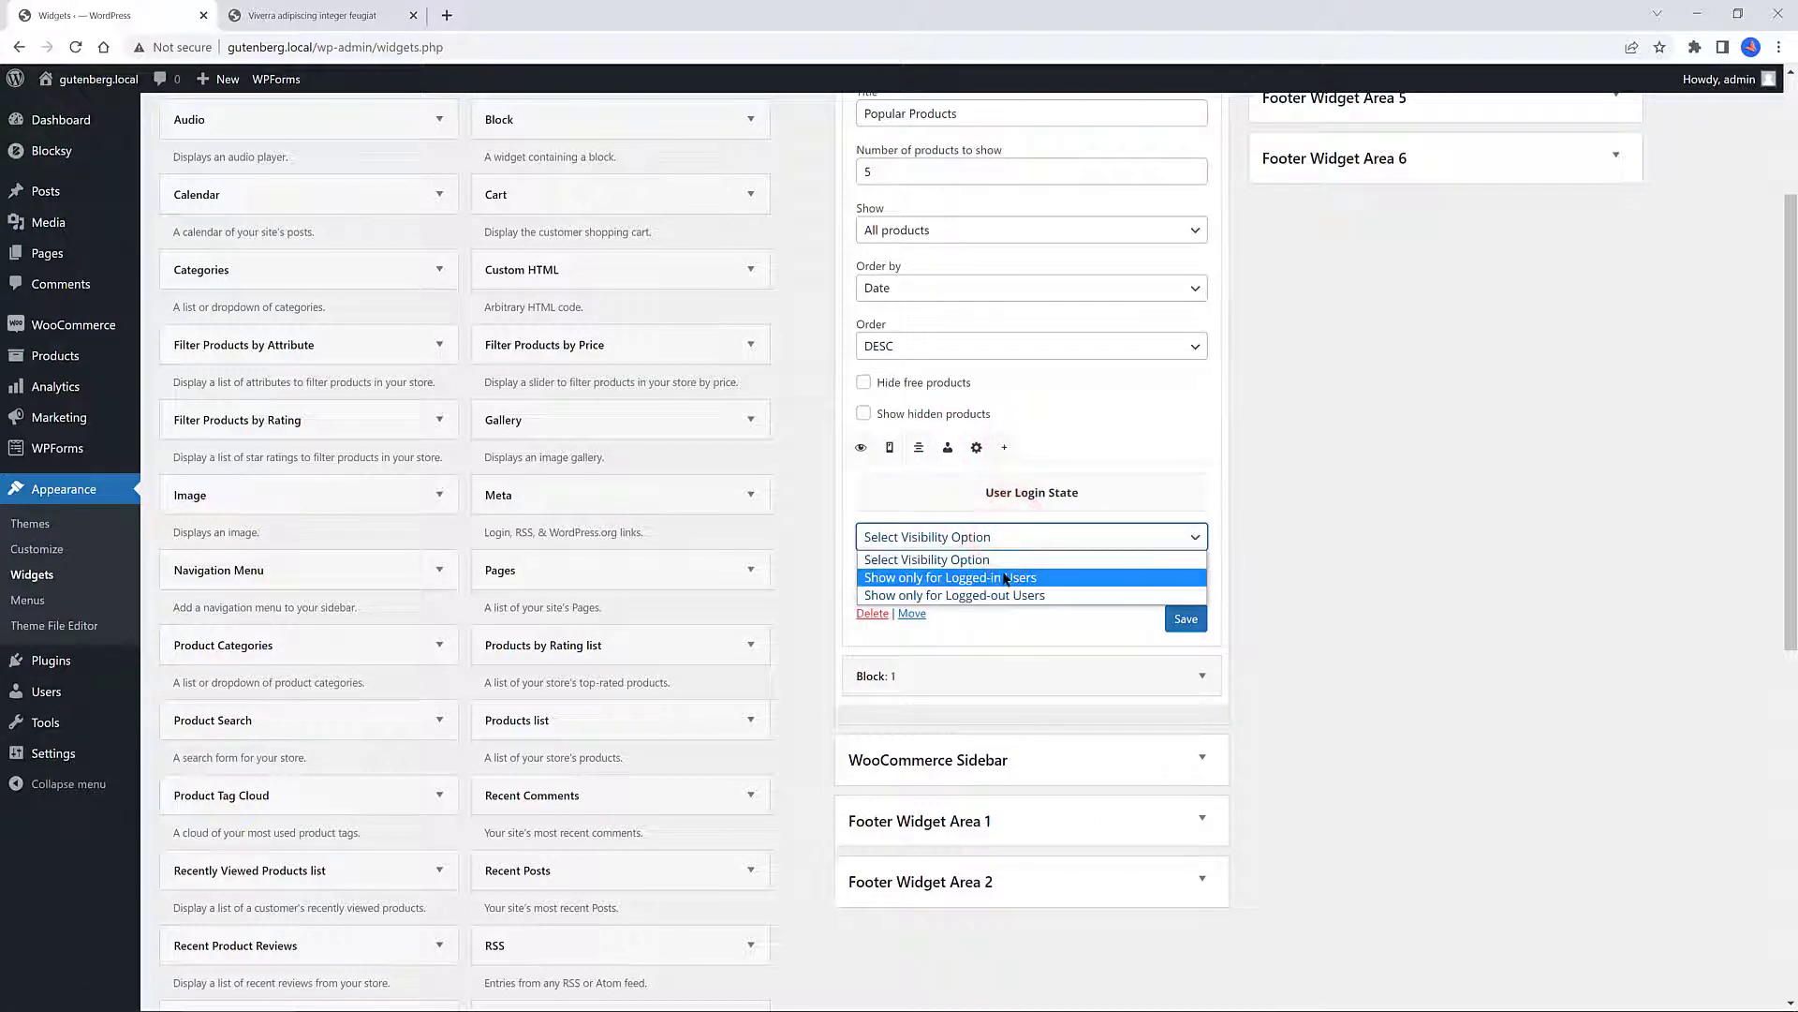
{"action": "left_click", "coordinate": [1036, 578]}
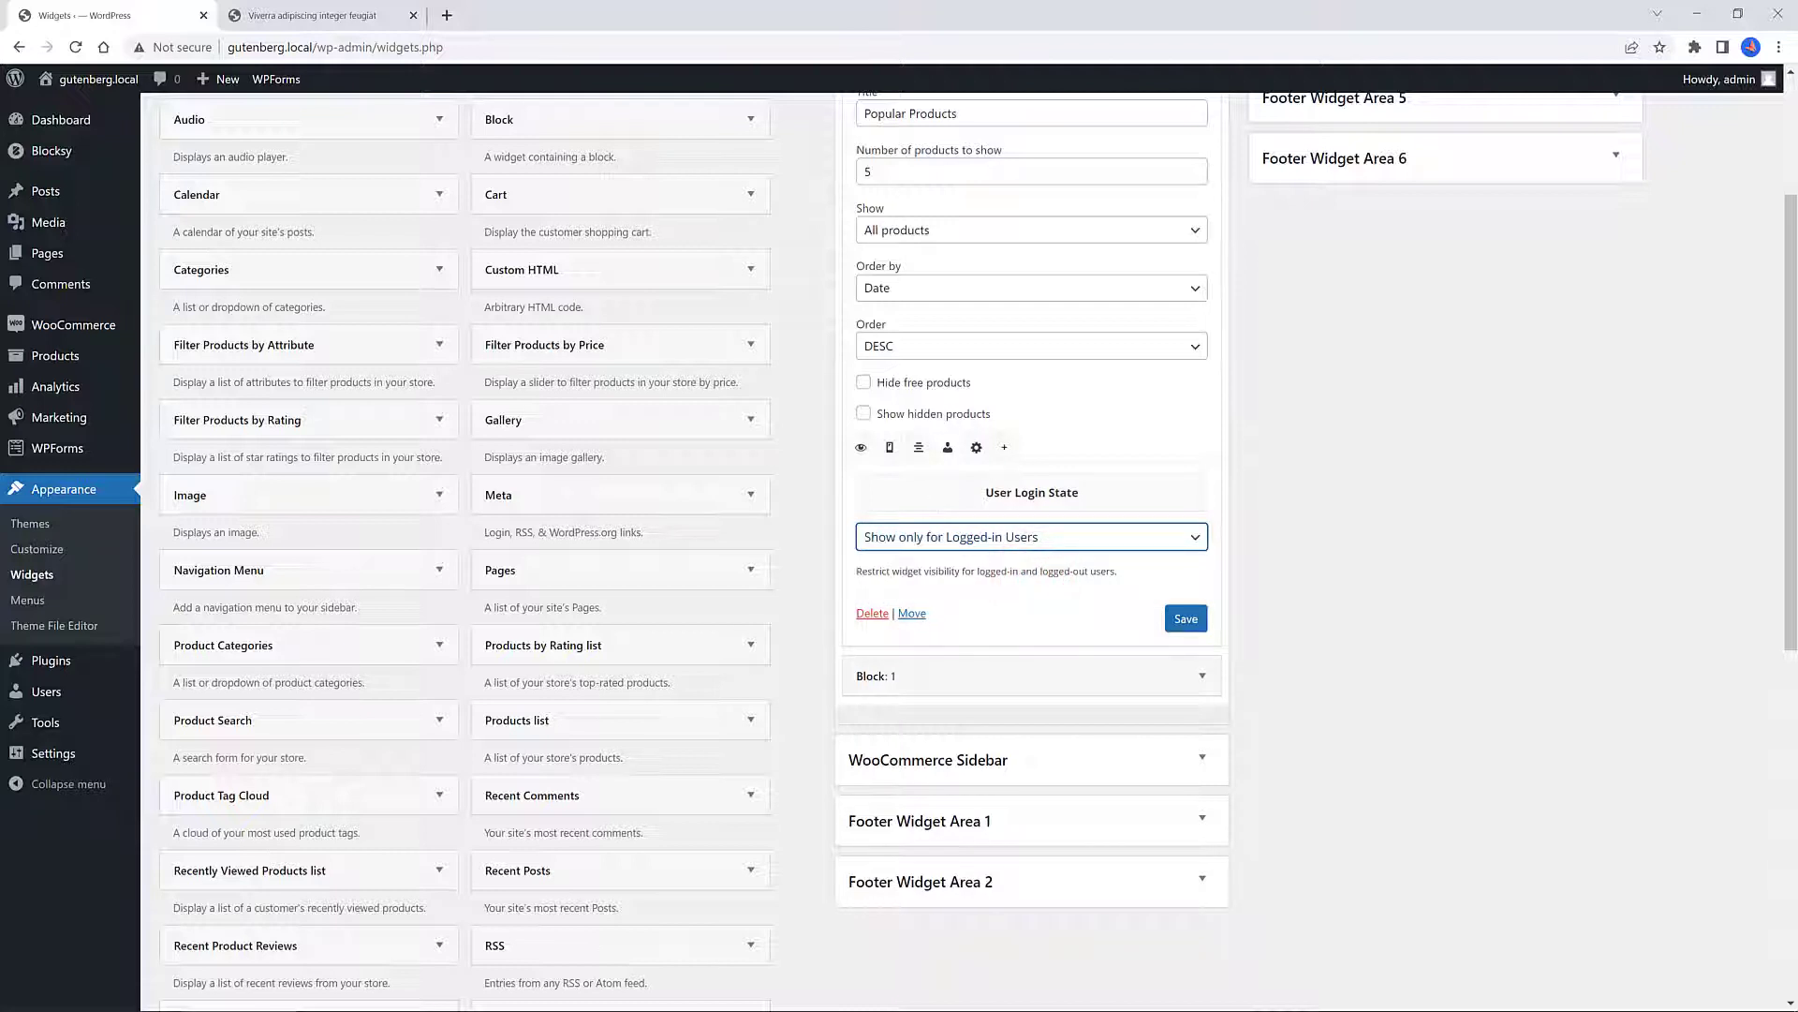
{"action": "left_click", "coordinate": [976, 447]}
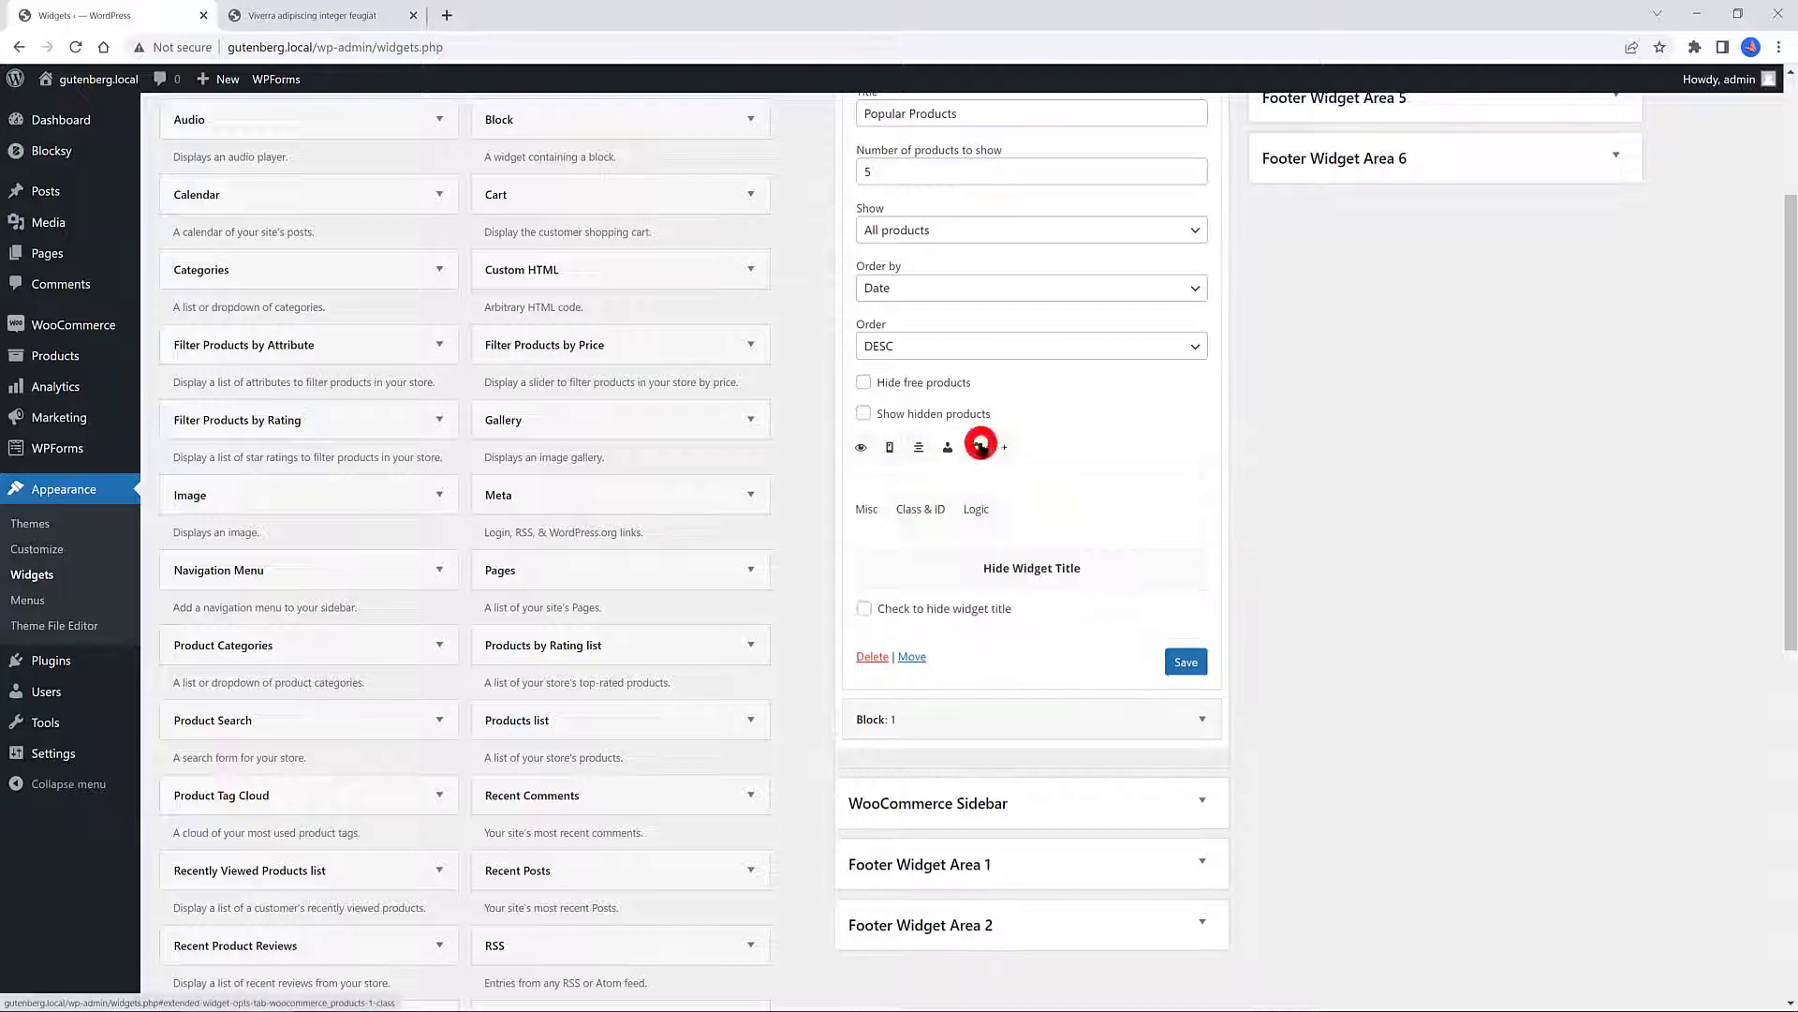
Hide the widget title and set the Widget CSS ID to 'myid'
{"action": "left_click", "coordinate": [865, 609]}
{"action": "left_click", "coordinate": [921, 509]}
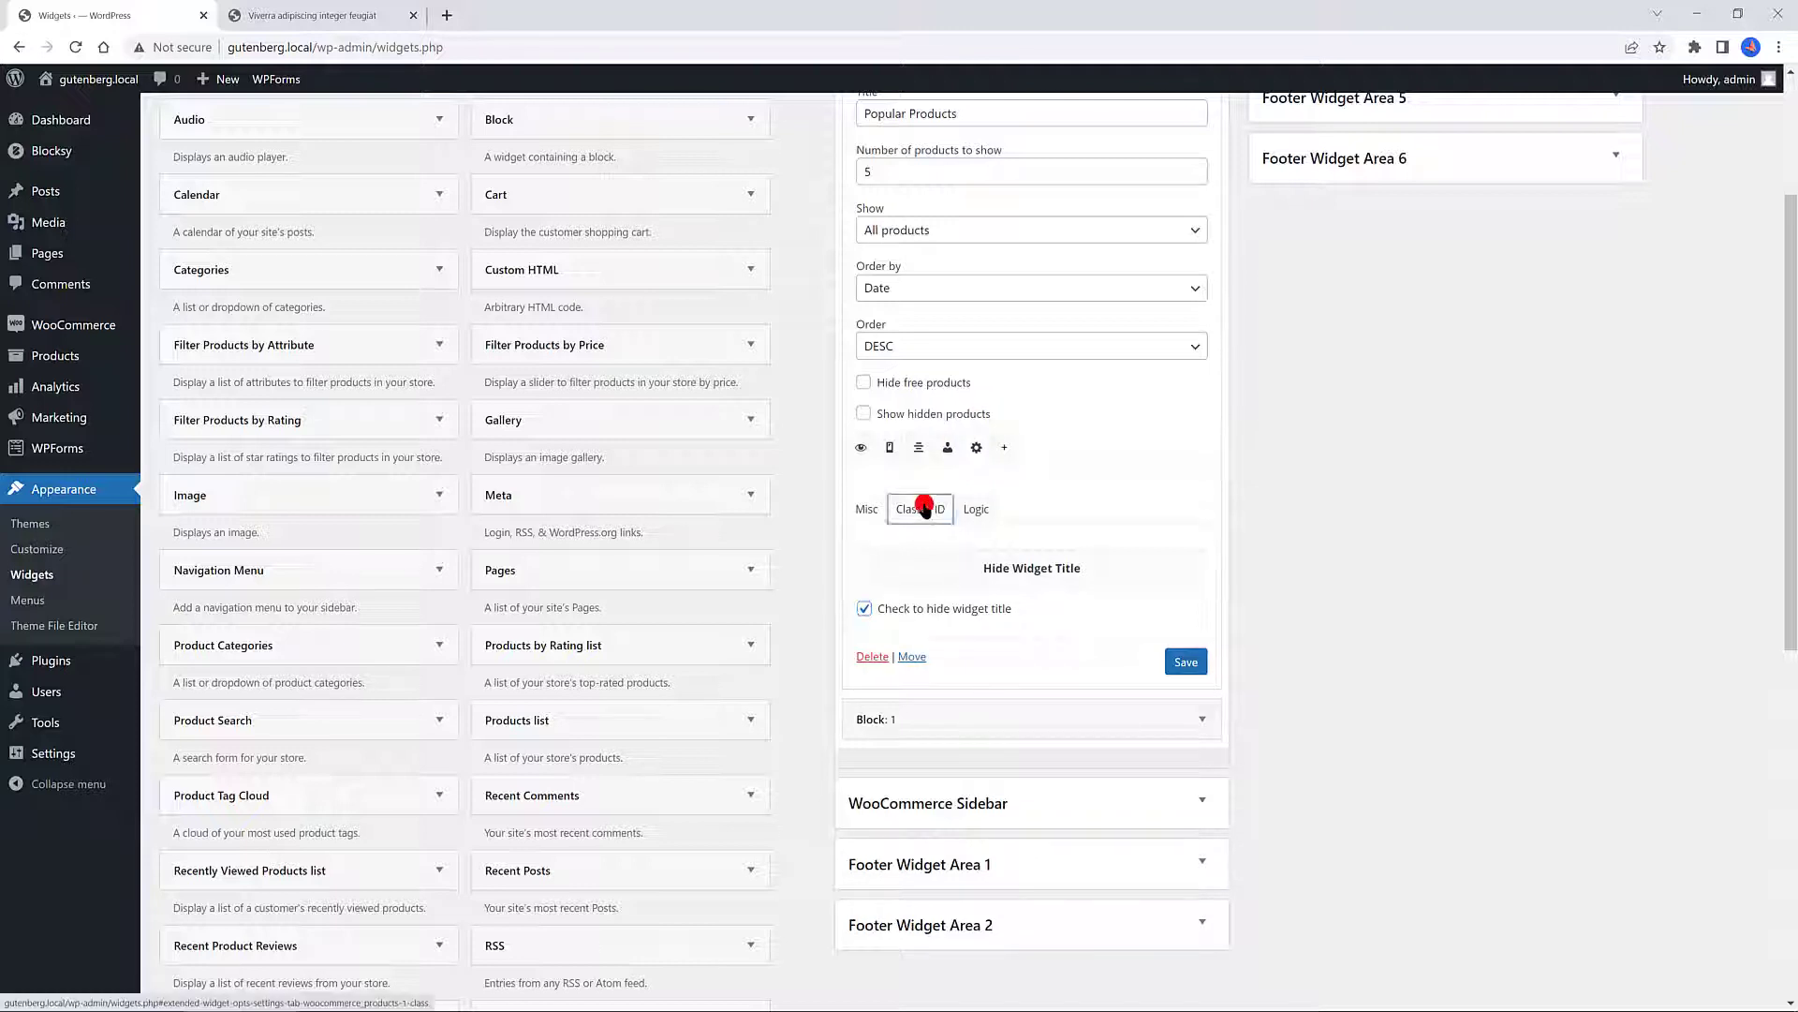
{"action": "left_click", "coordinate": [888, 584]}
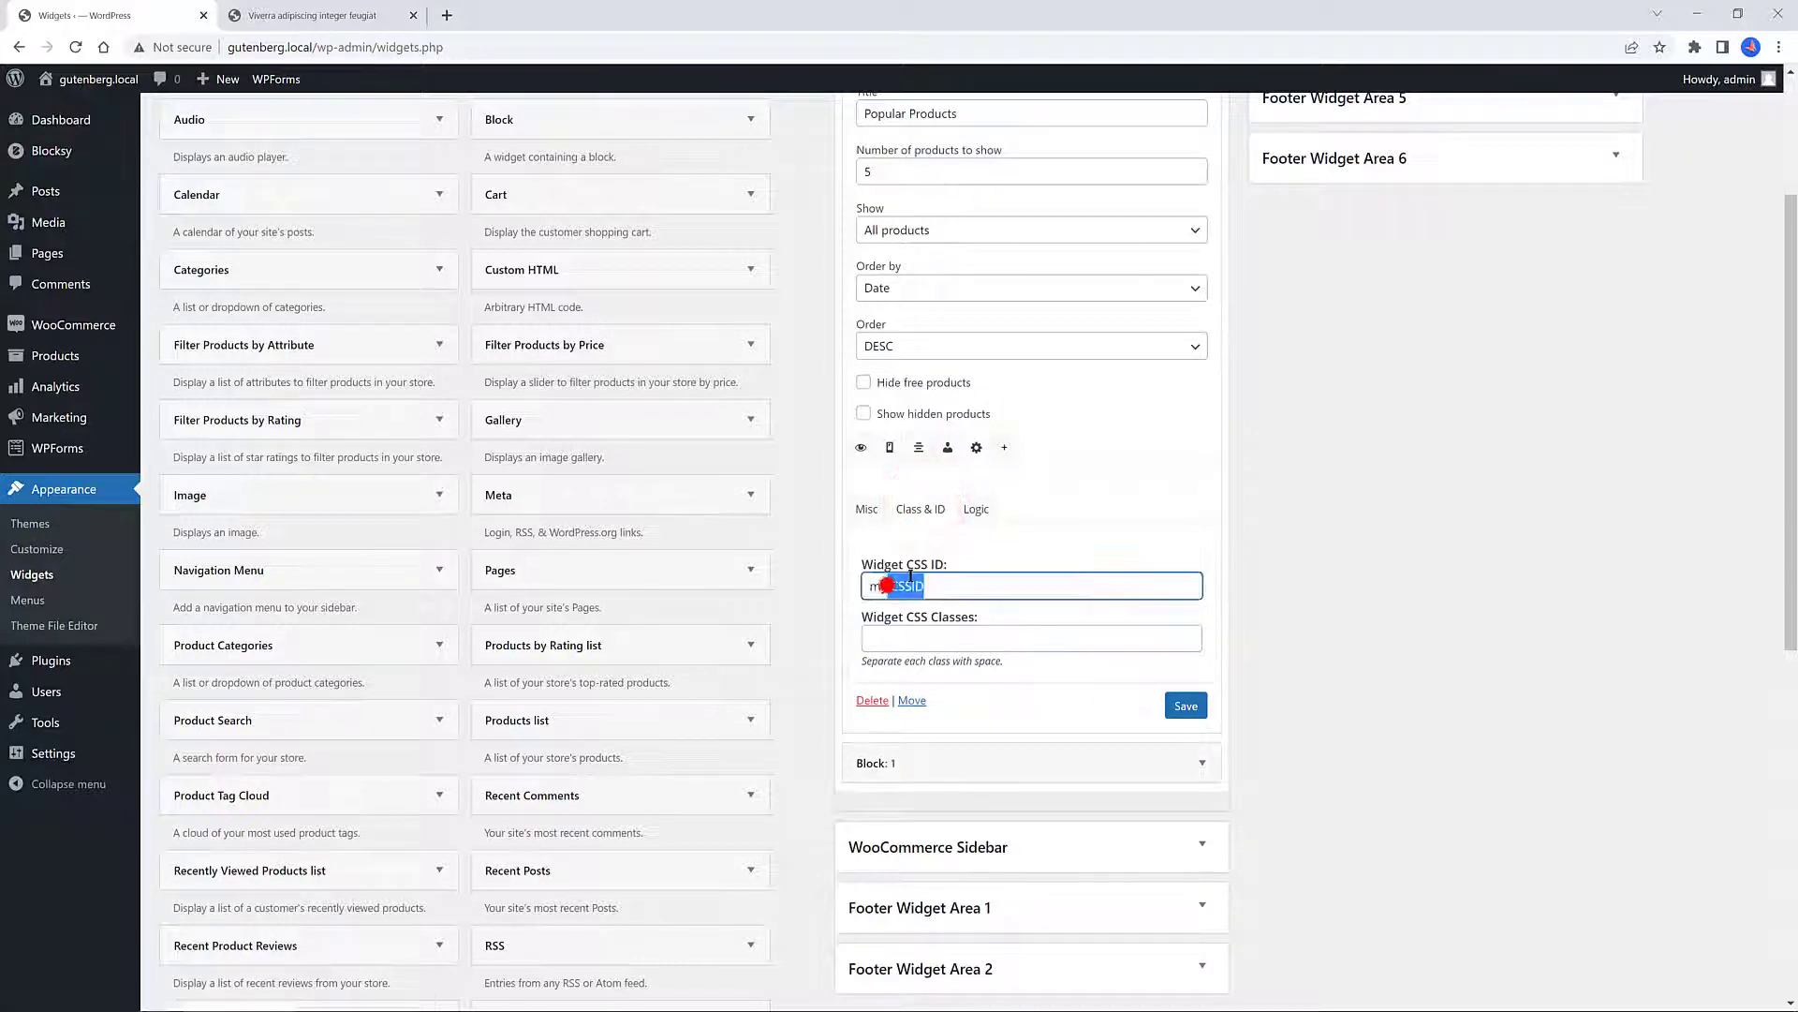
{"action": "type", "text": "my id"}
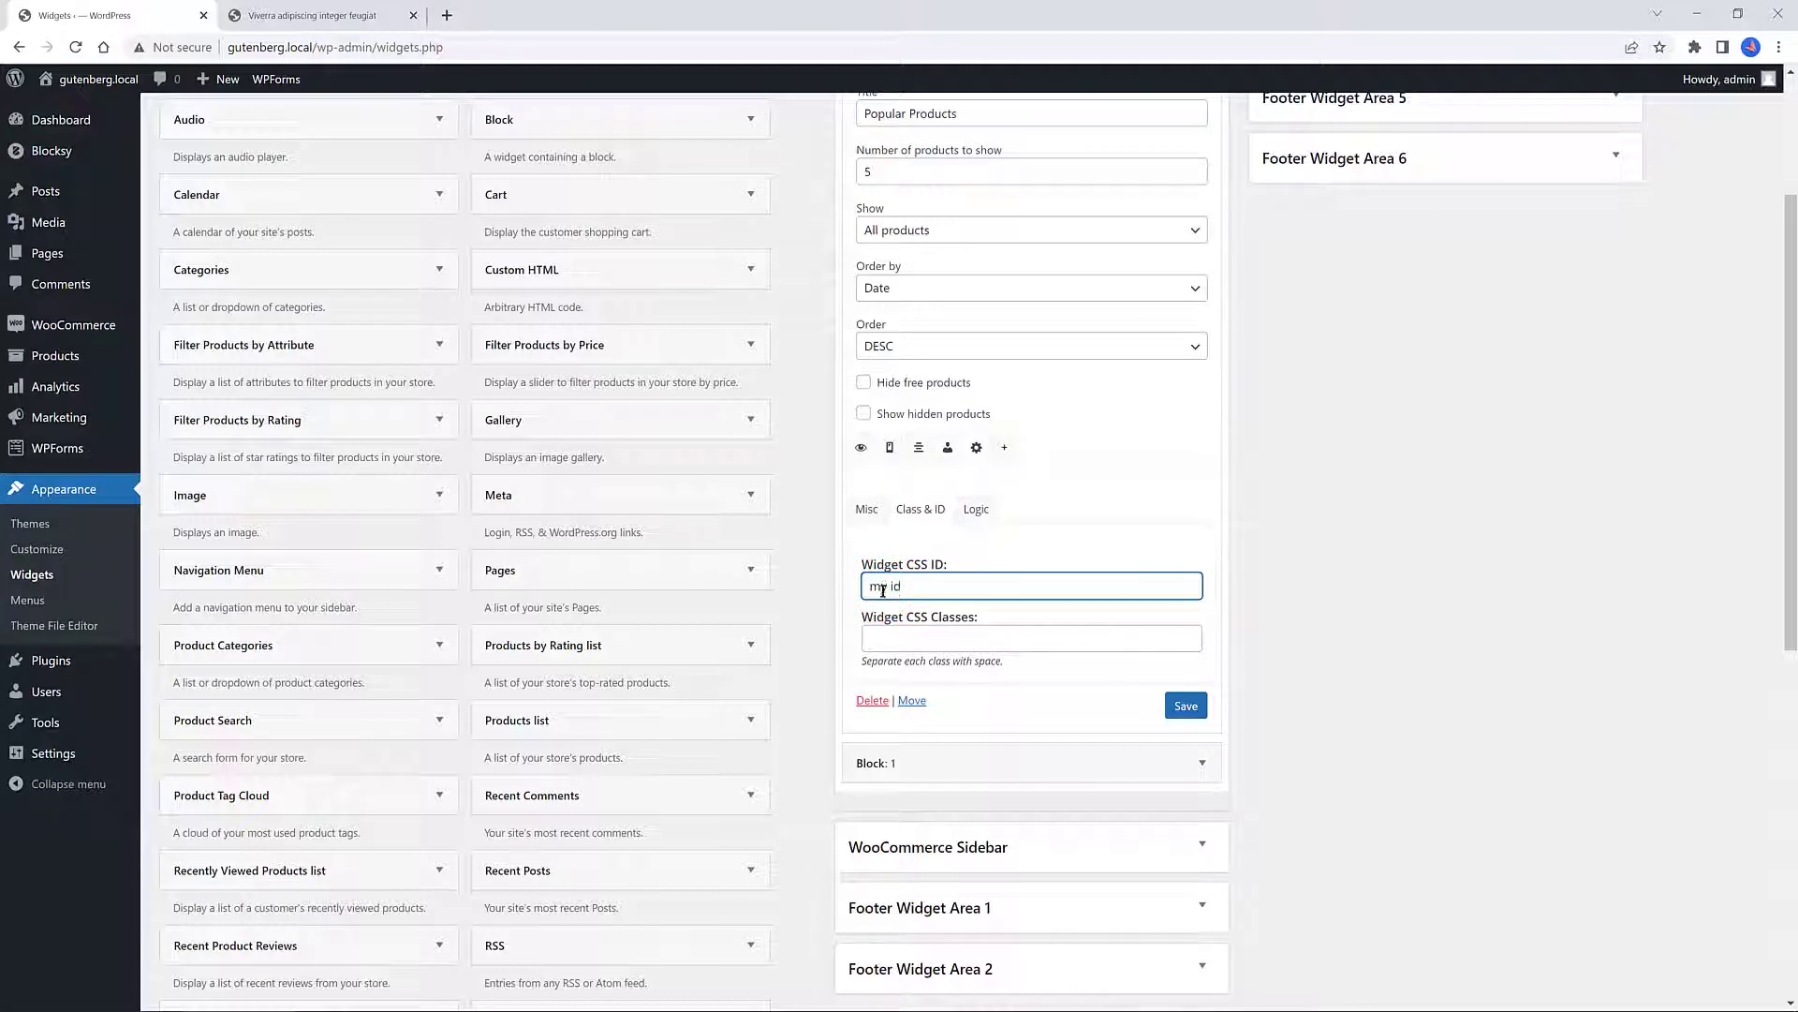
{"action": "left_click", "coordinate": [884, 588]}
{"action": "key", "text": "Delete"}
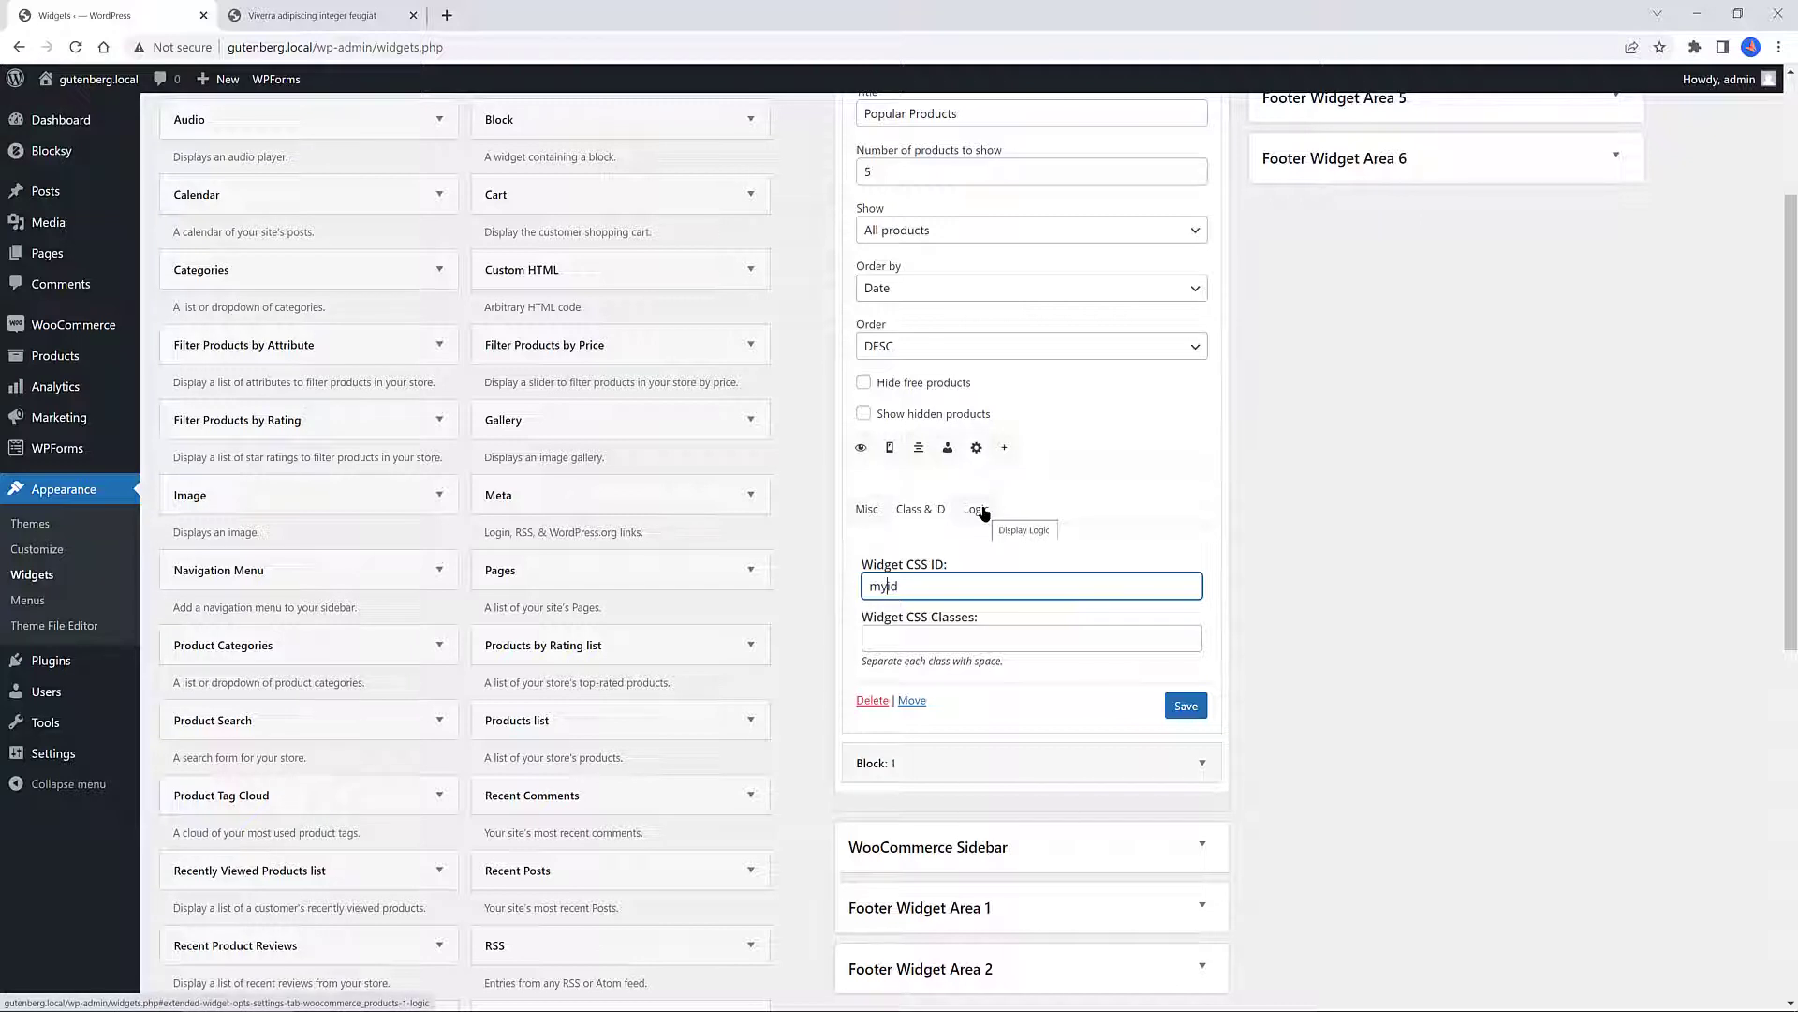
Open the widget's Logic tab and place the cursor in the display logic field
{"action": "left_click", "coordinate": [976, 509]}
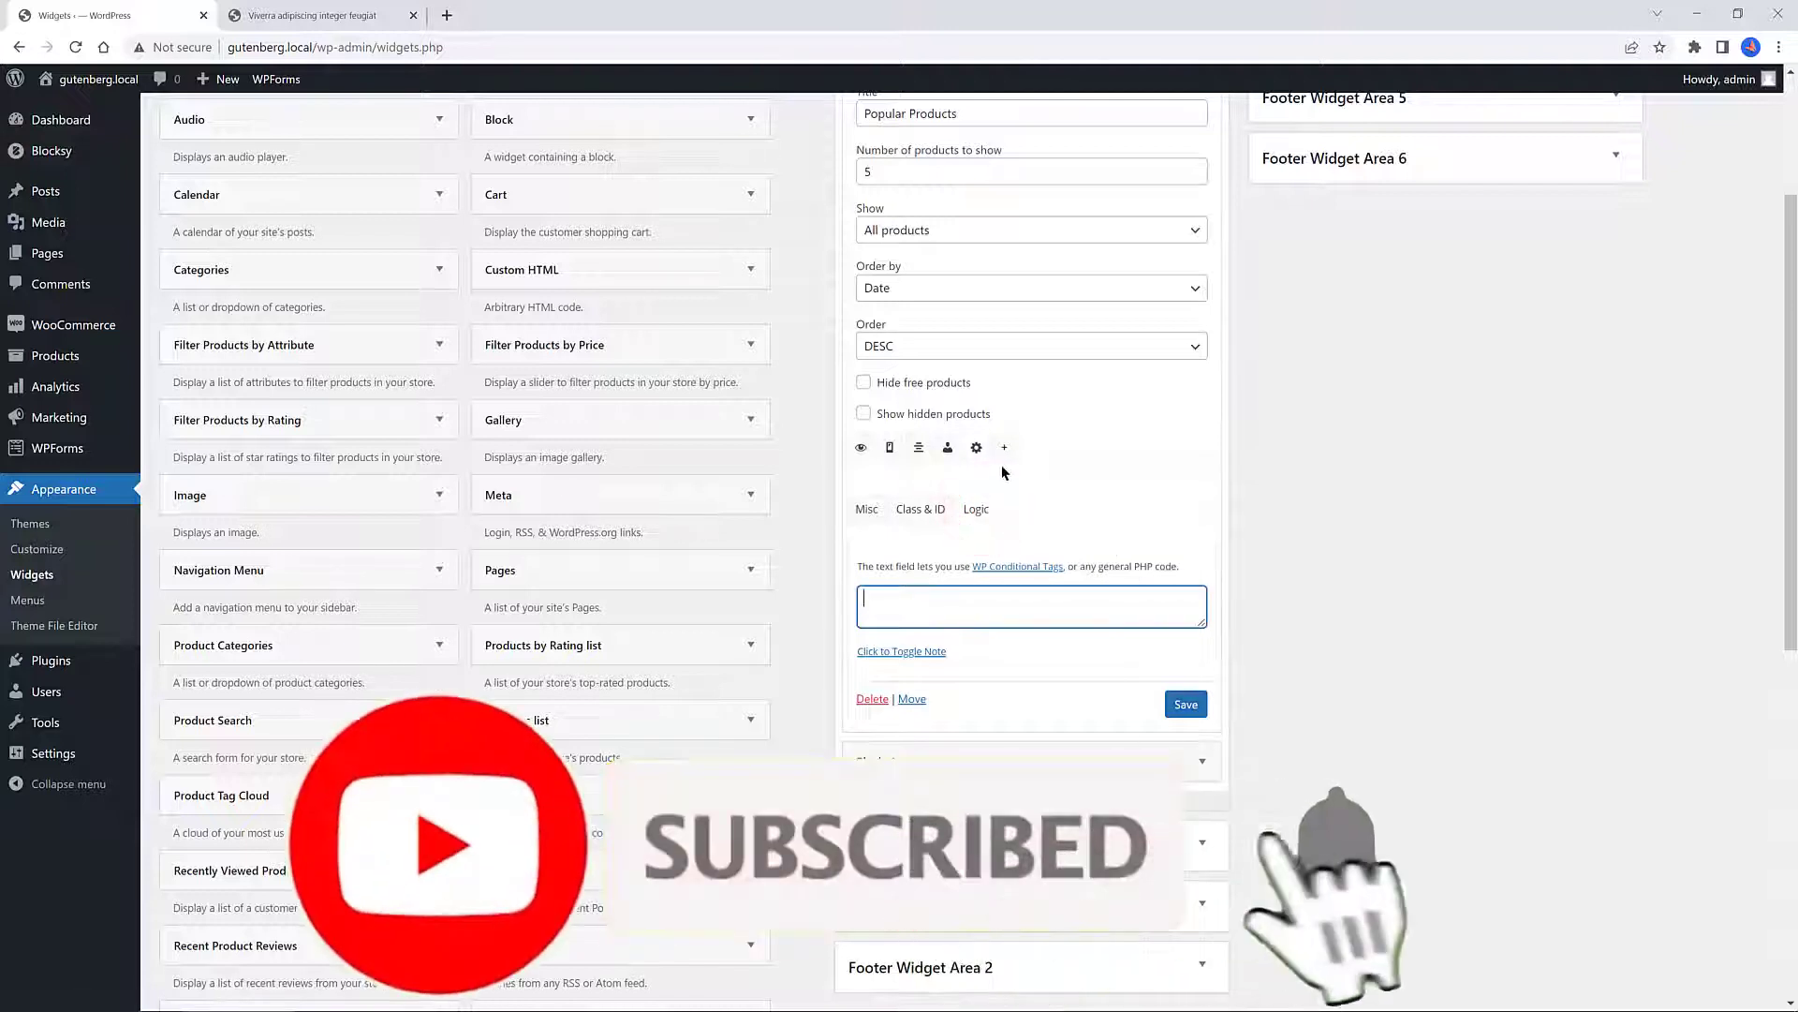
{"action": "left_click", "coordinate": [976, 511]}
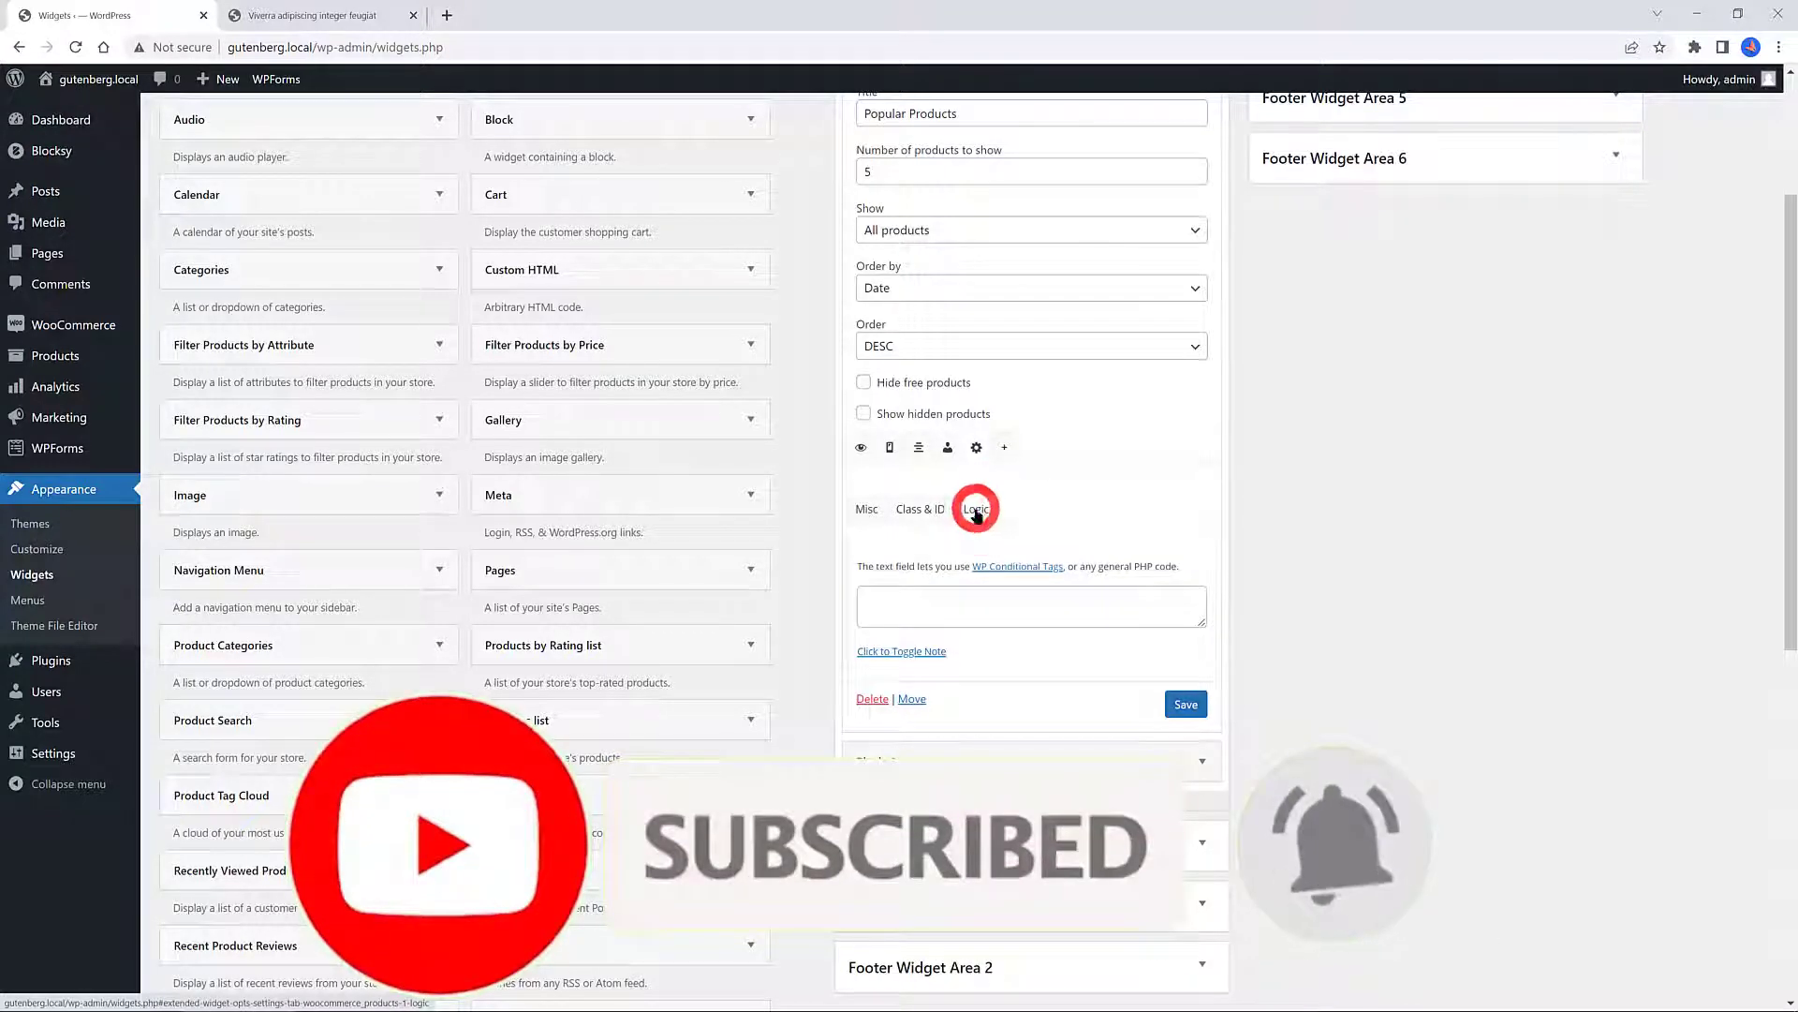
{"action": "left_click", "coordinate": [907, 601]}
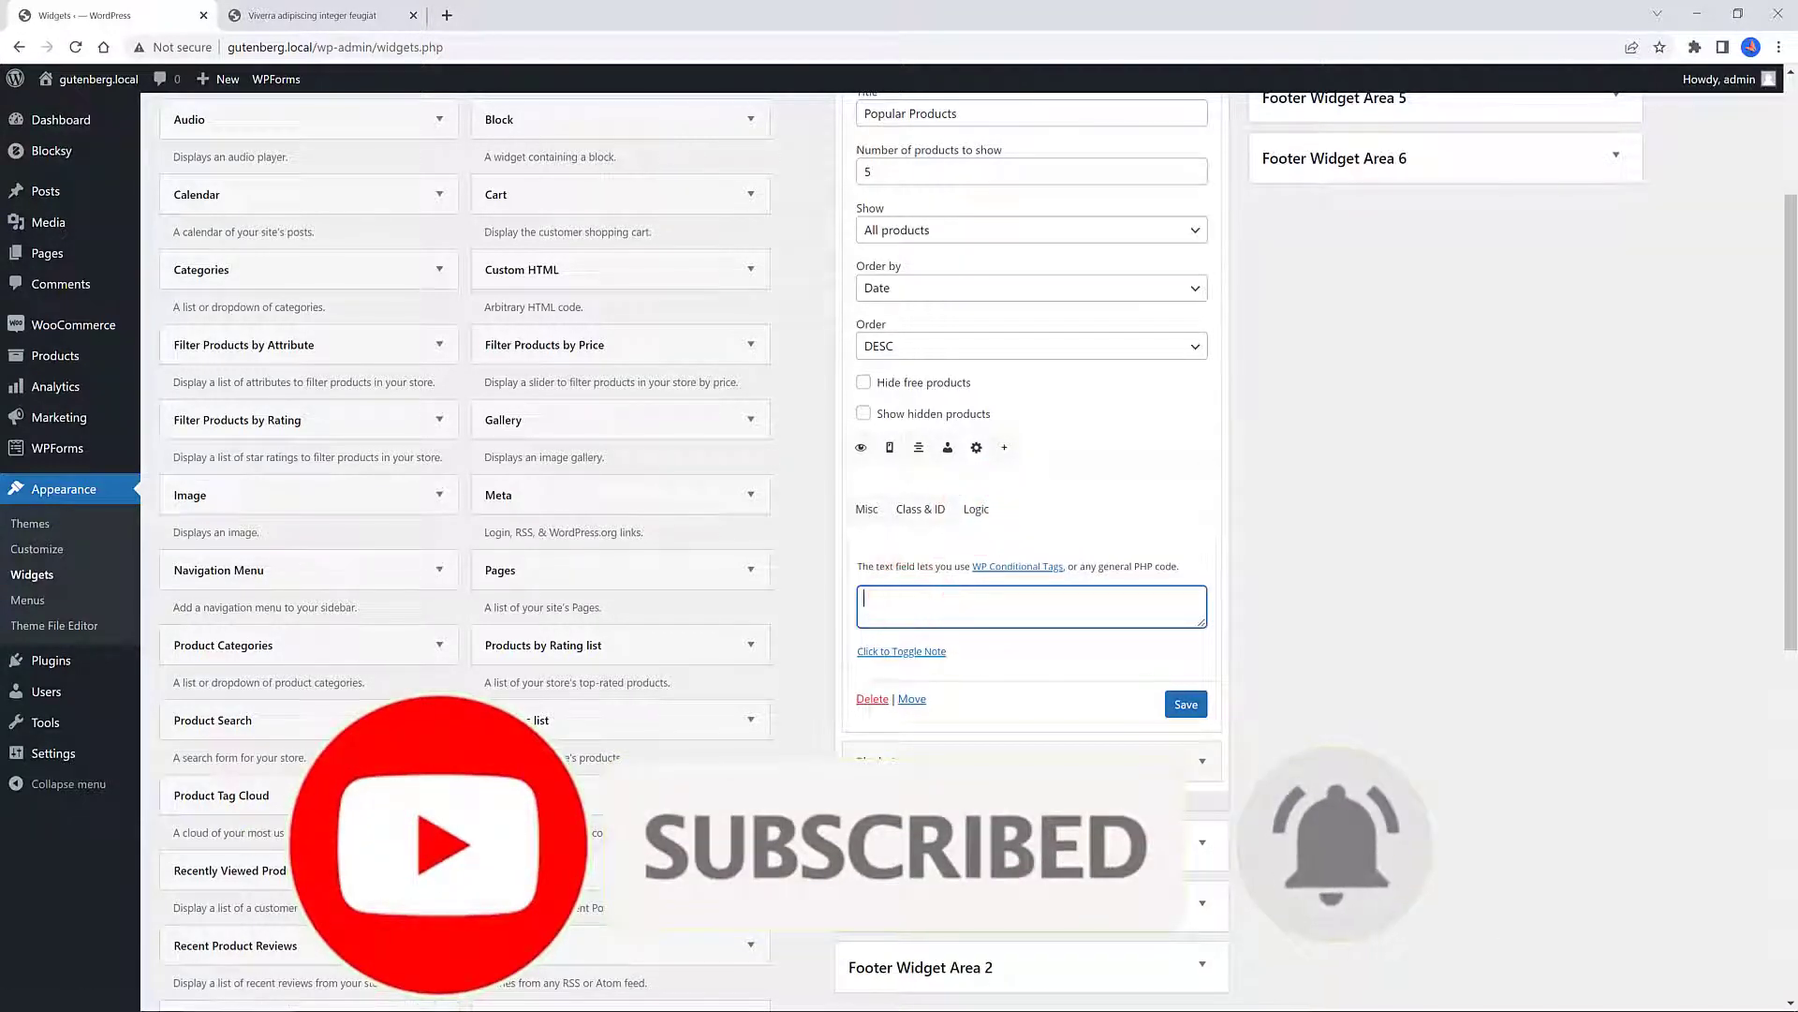
Set the ACF rule to 'Hide when Condition's met', choose an ACF field, and use 'Is Equal to'
{"action": "scroll", "coordinate": [863, 215], "scroll_direction": "down", "scroll_amount": 3}
{"action": "left_click", "coordinate": [864, 214]}
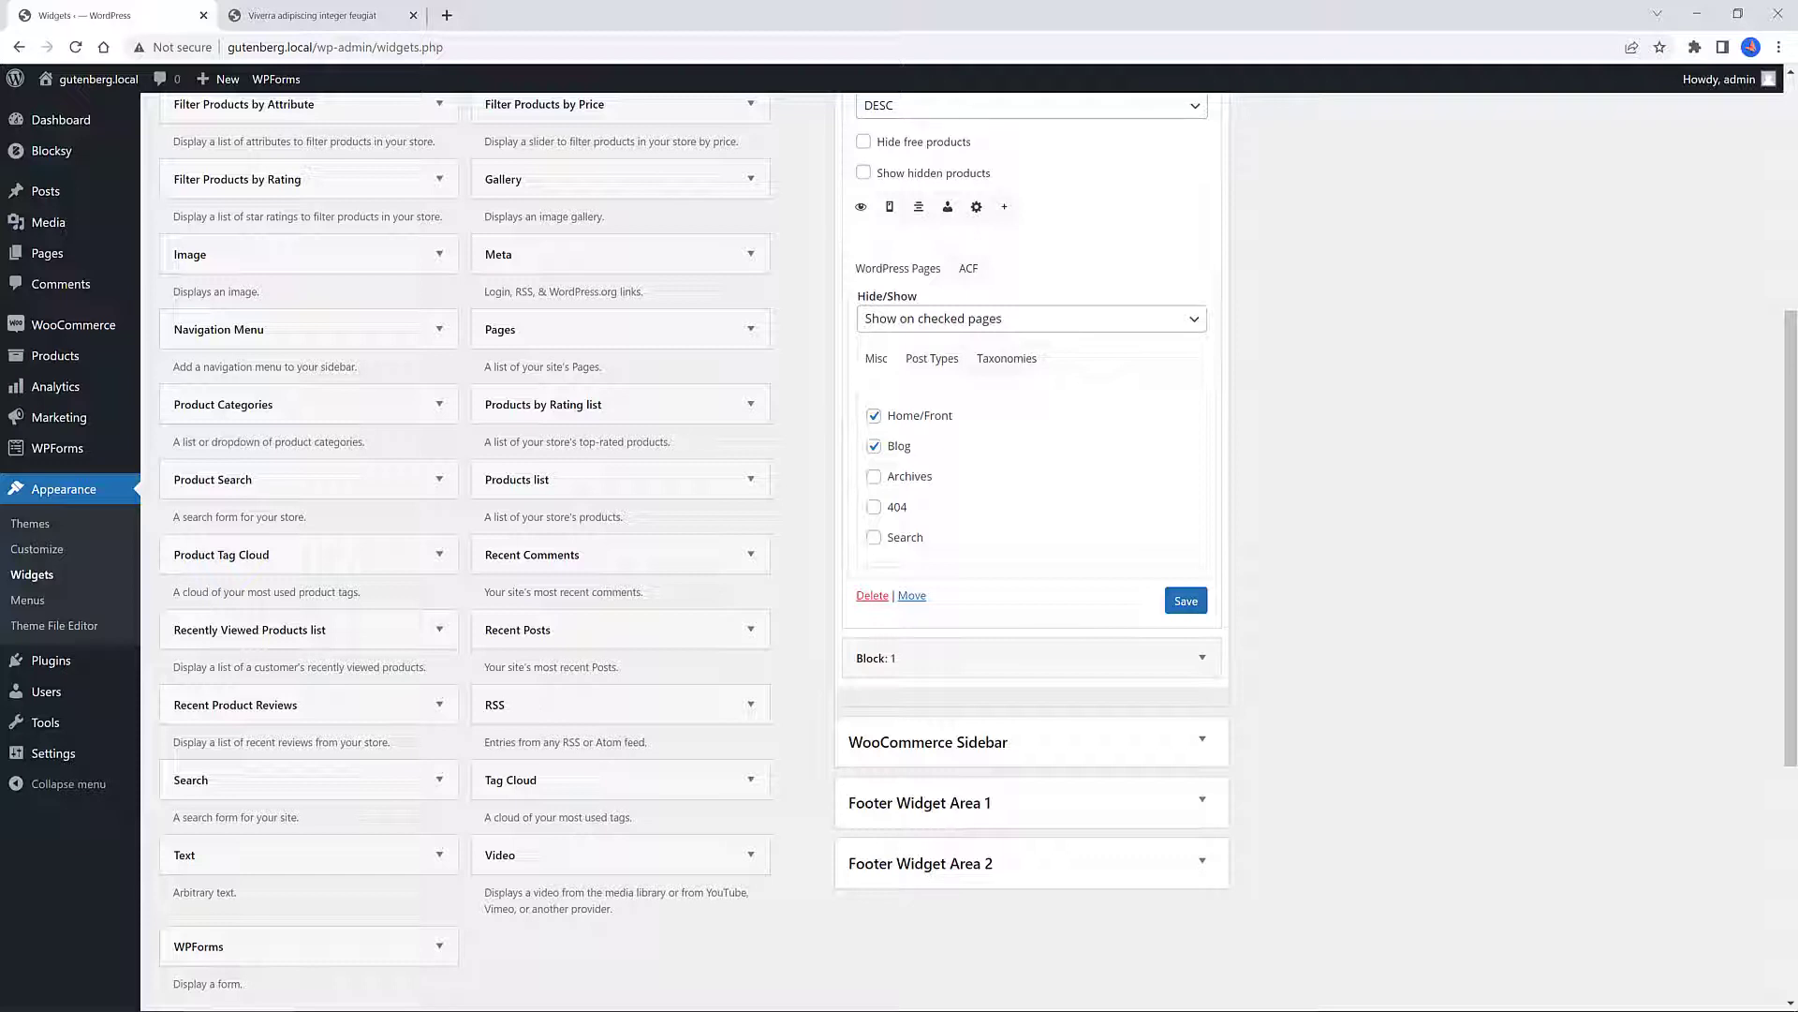
{"action": "left_click", "coordinate": [942, 317]}
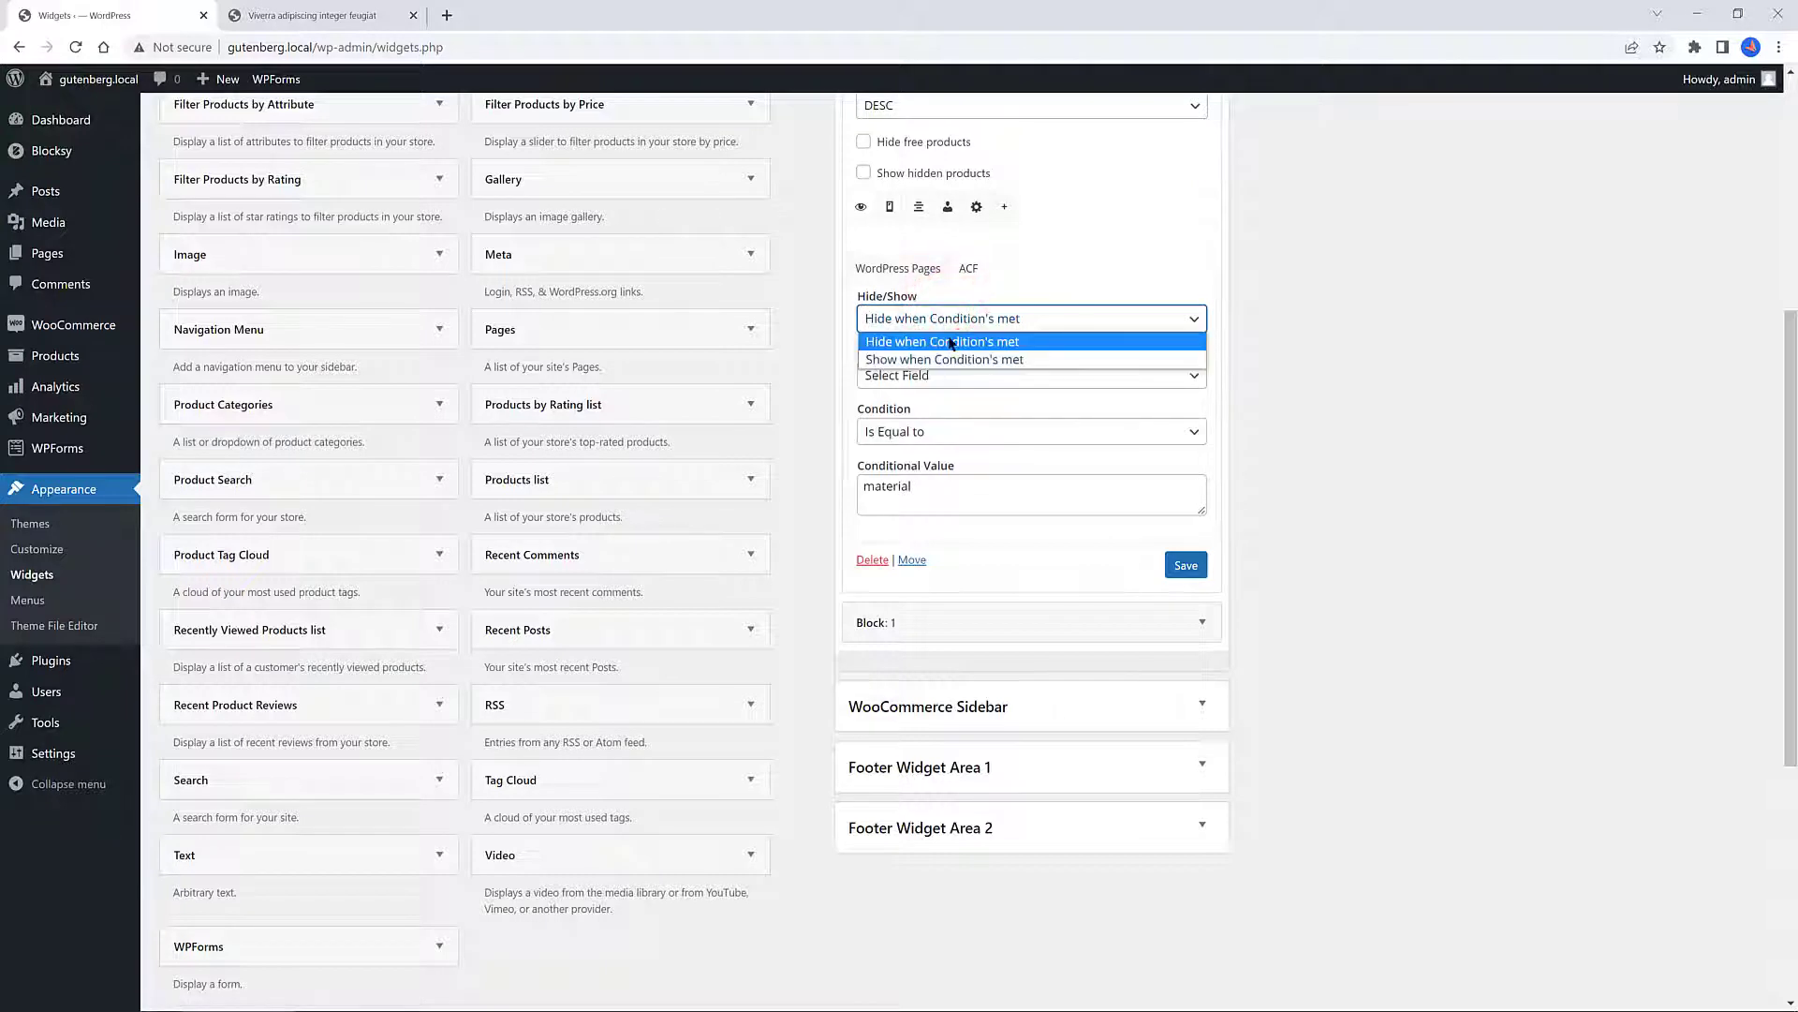
{"action": "left_click", "coordinate": [946, 343]}
{"action": "left_click", "coordinate": [929, 380]}
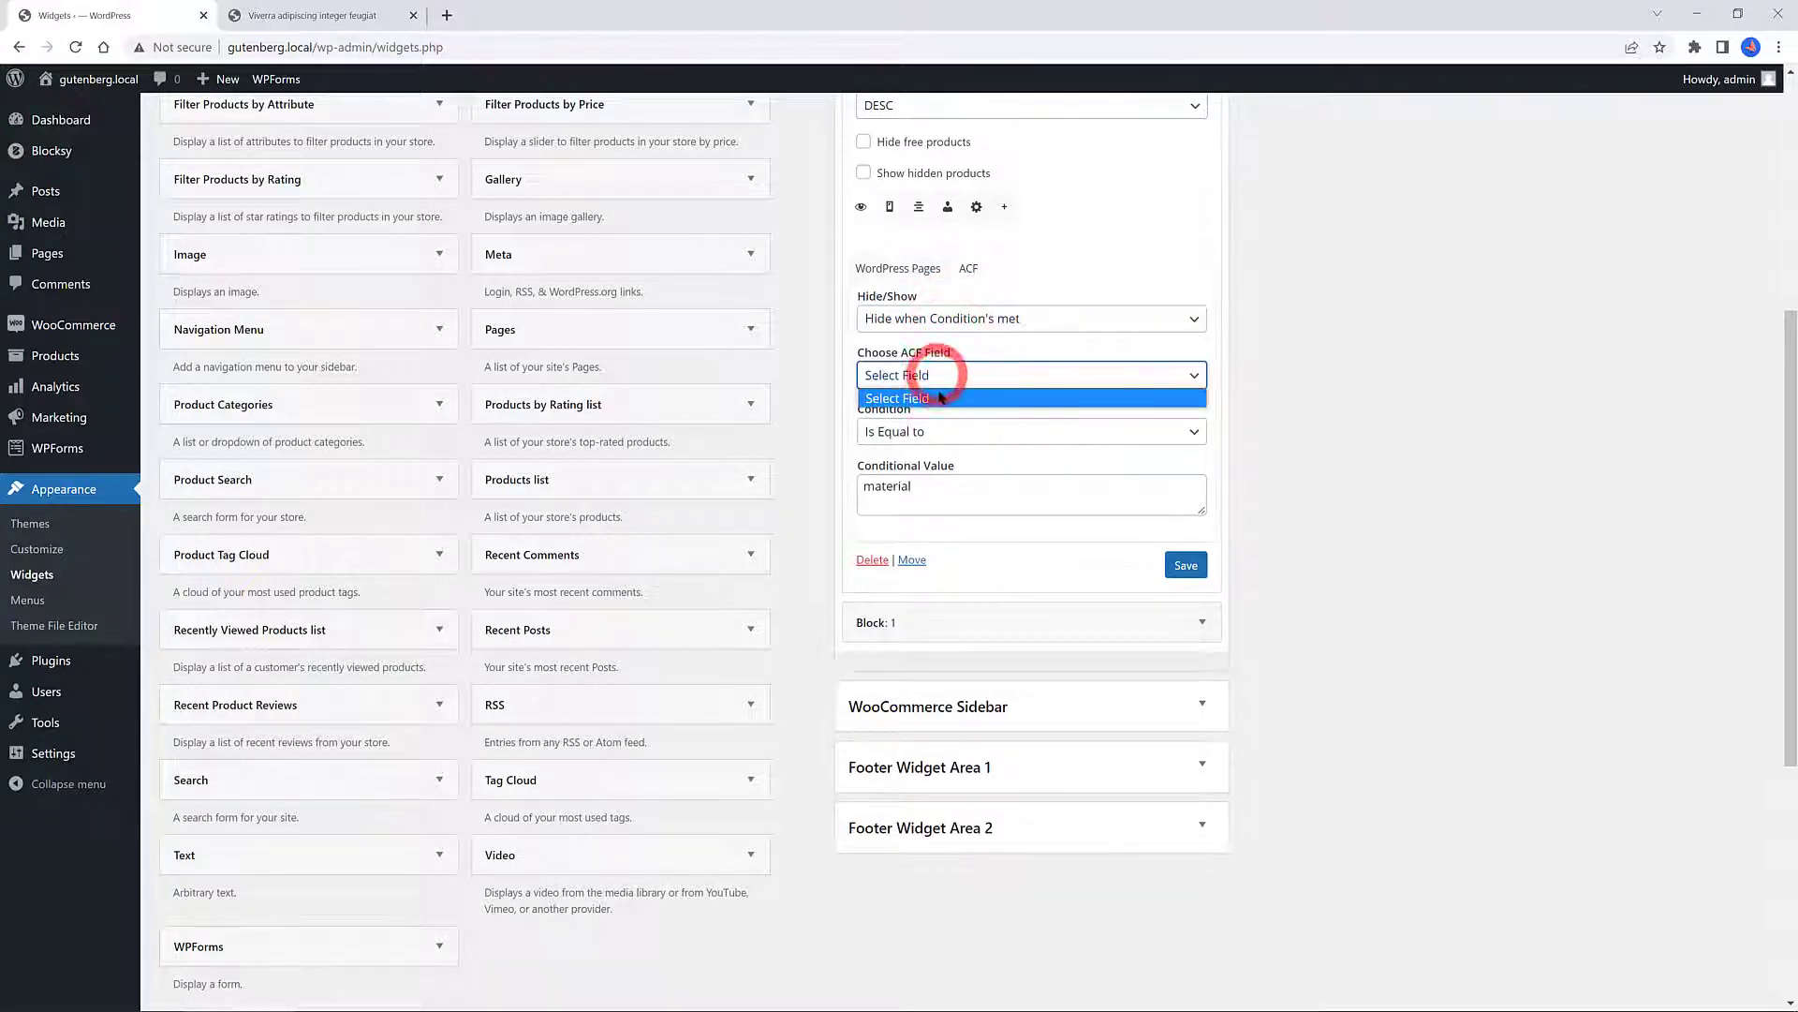
{"action": "left_click", "coordinate": [925, 431]}
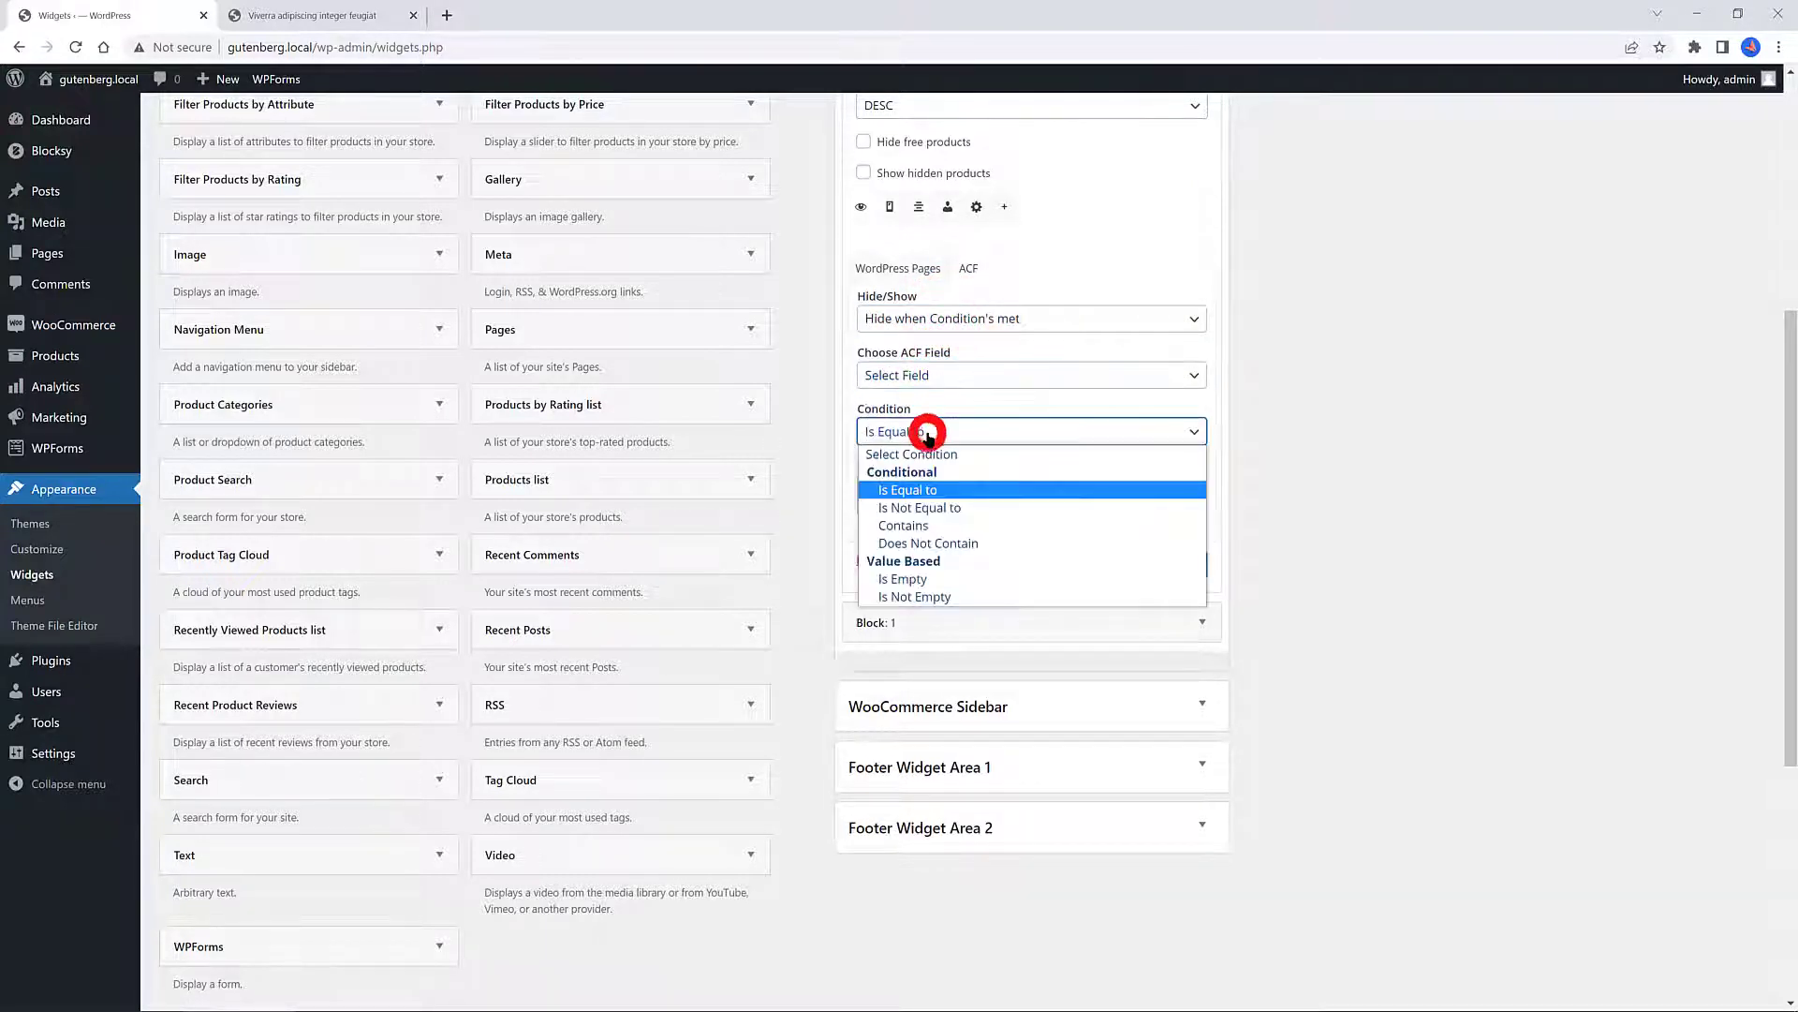
{"action": "left_click", "coordinate": [936, 487]}
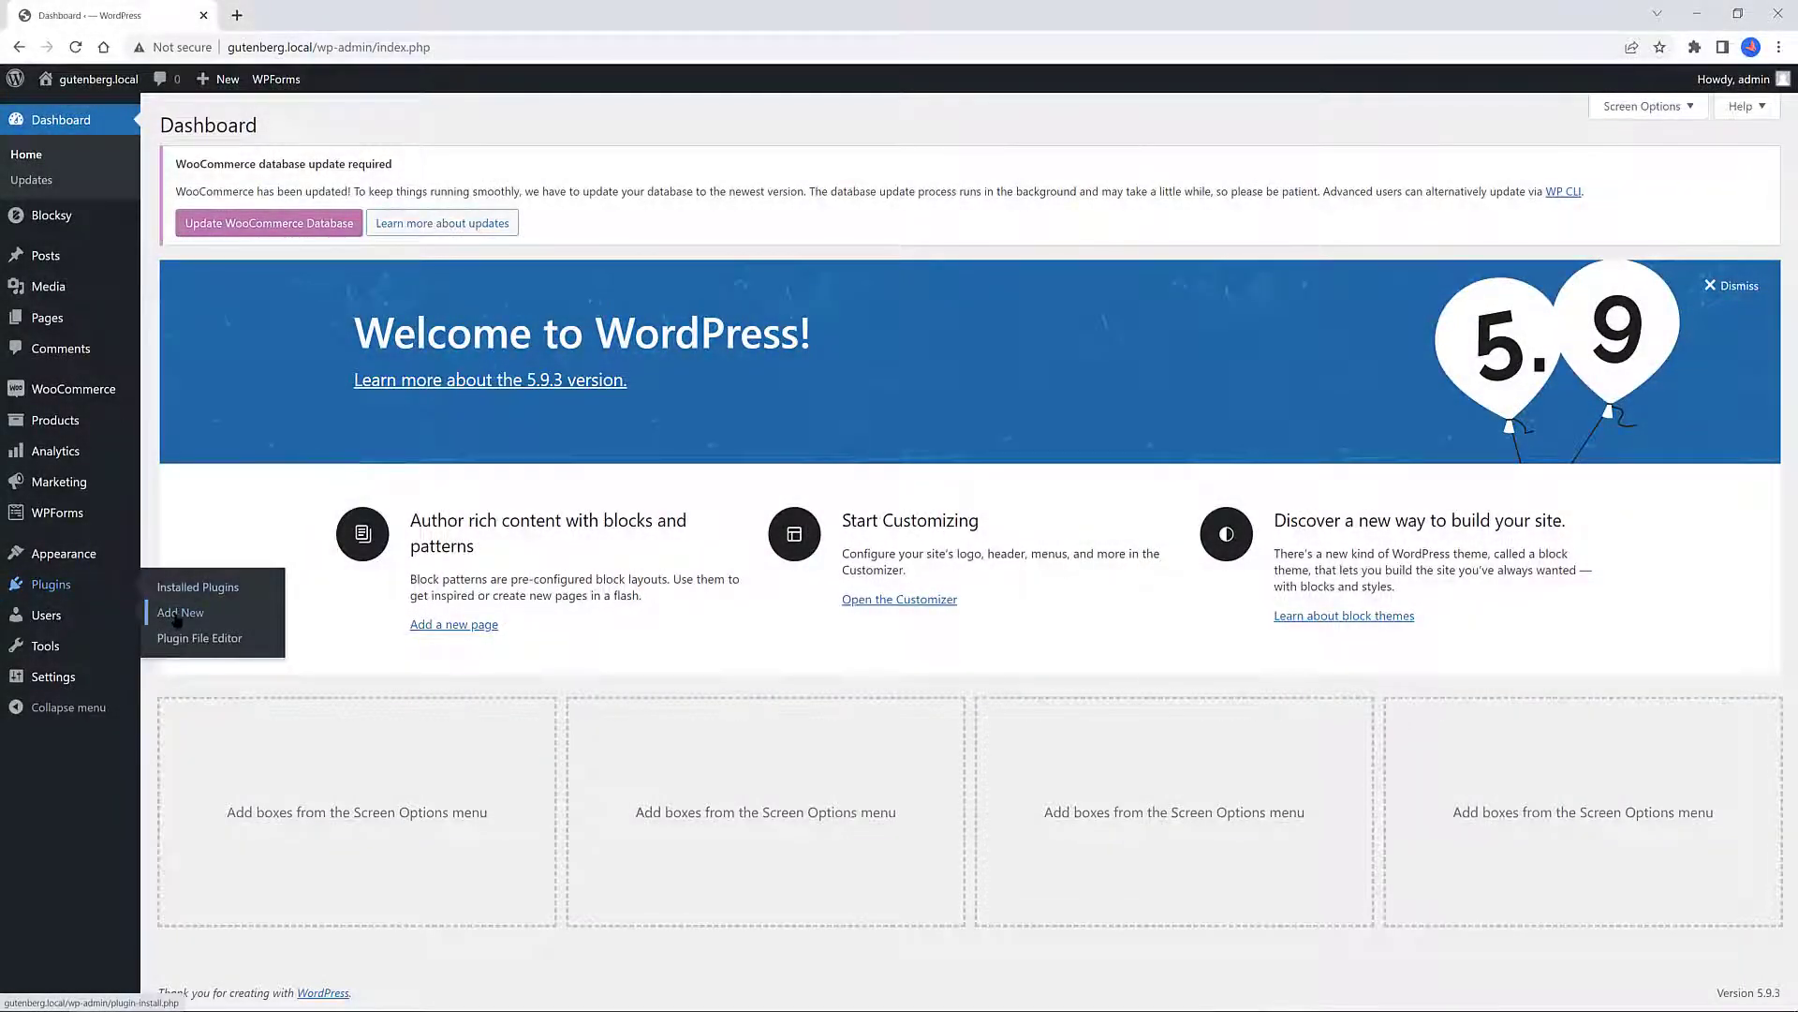
Search for 'Content Aware Sidebars', install the first result, and activate it
{"action": "left_click", "coordinate": [177, 614]}
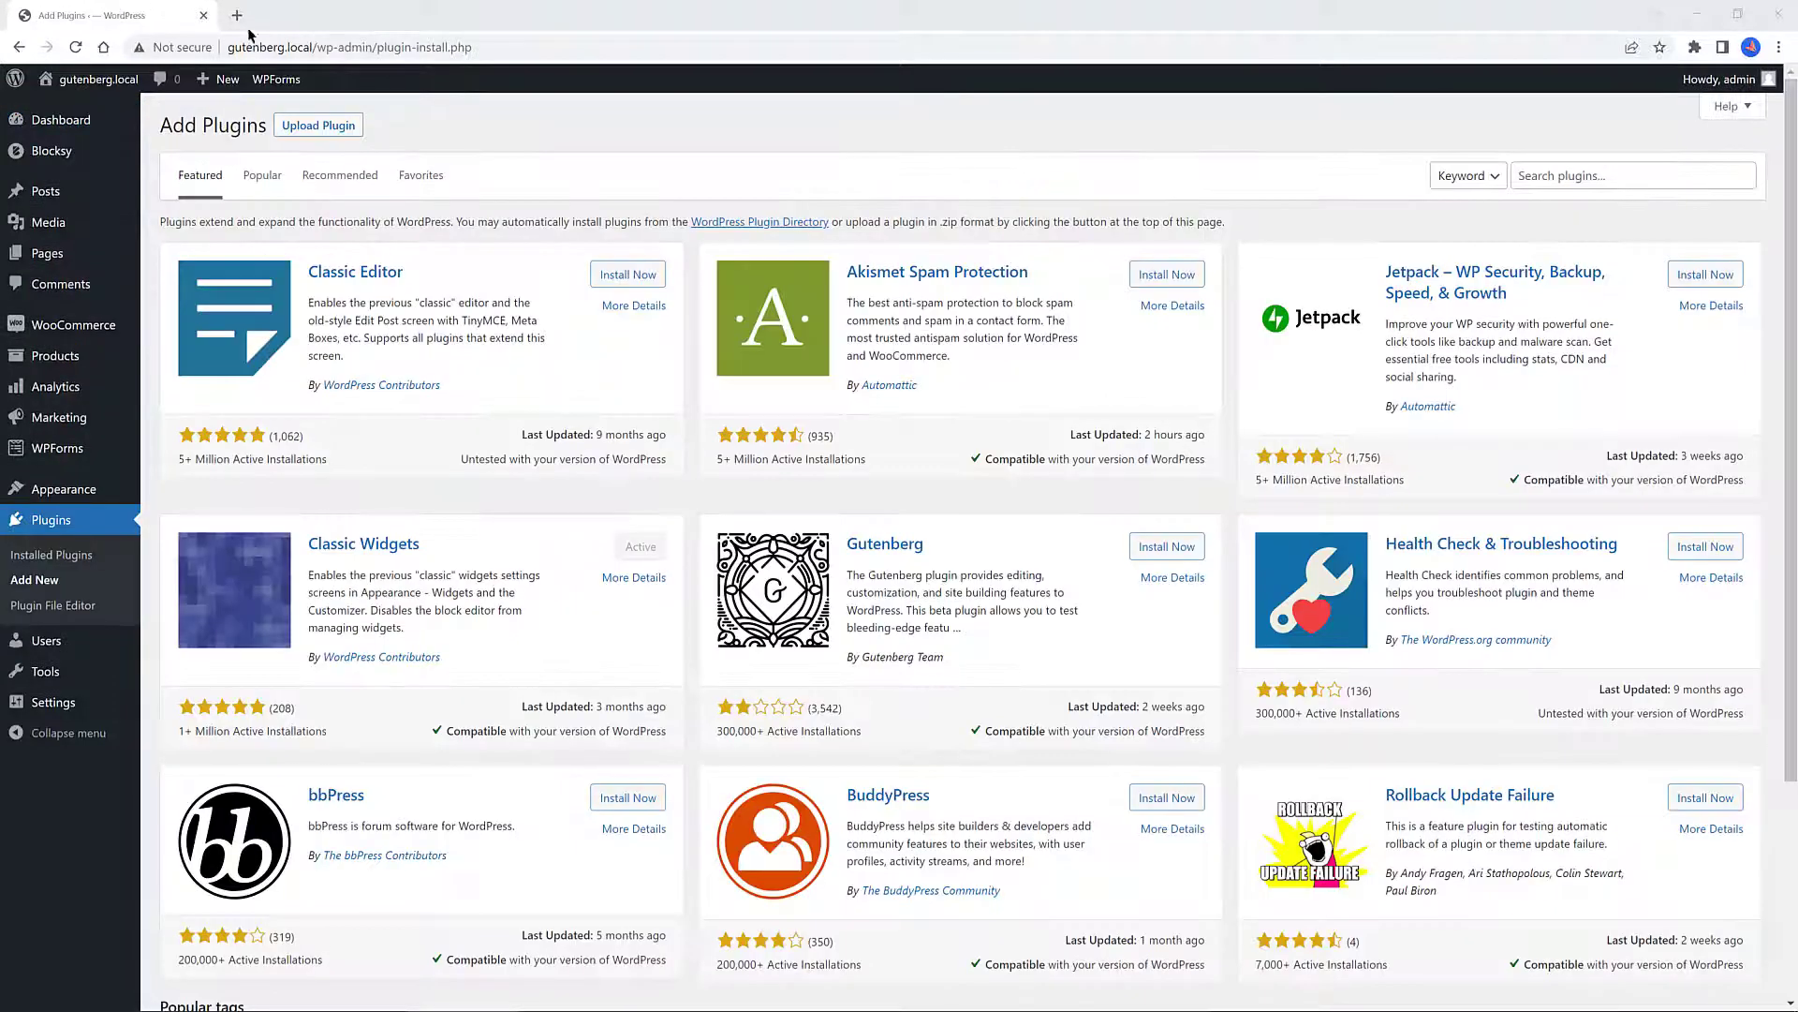
{"action": "left_click", "coordinate": [1560, 175]}
{"action": "type", "text": "Content Aware Sidebars"}
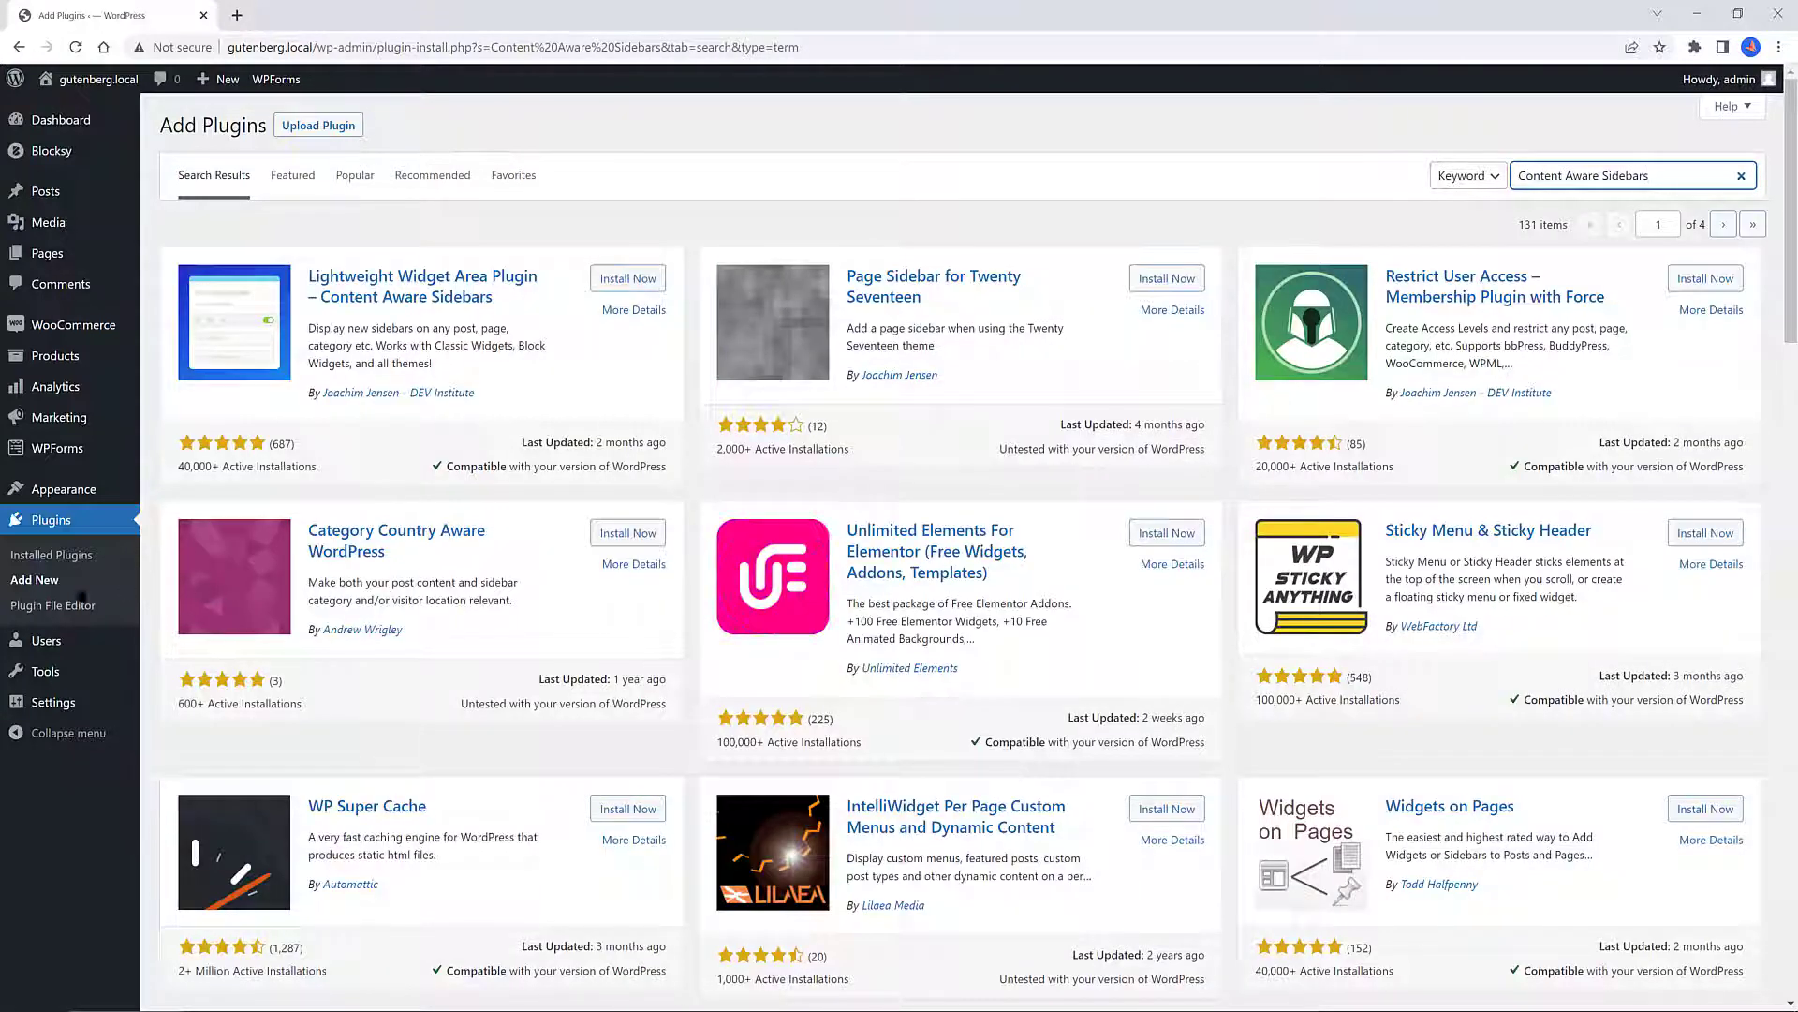
{"action": "left_click", "coordinate": [639, 277]}
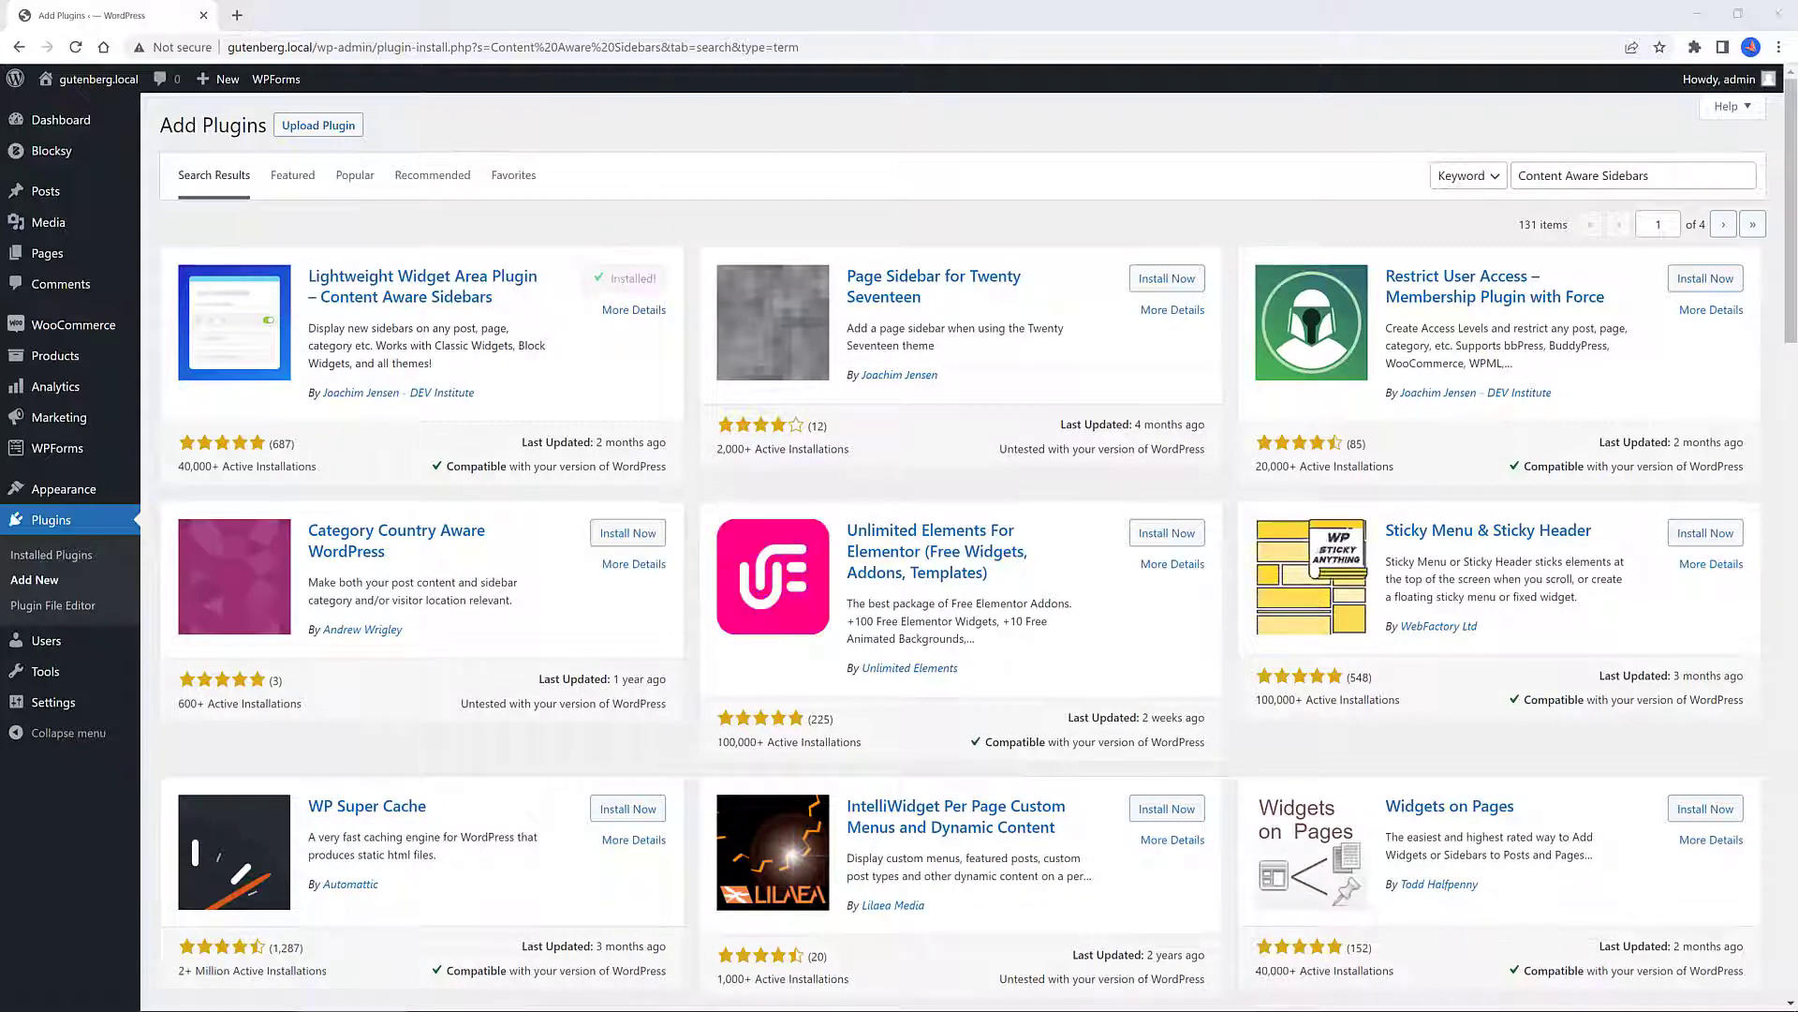
{"action": "left_click", "coordinate": [643, 282]}
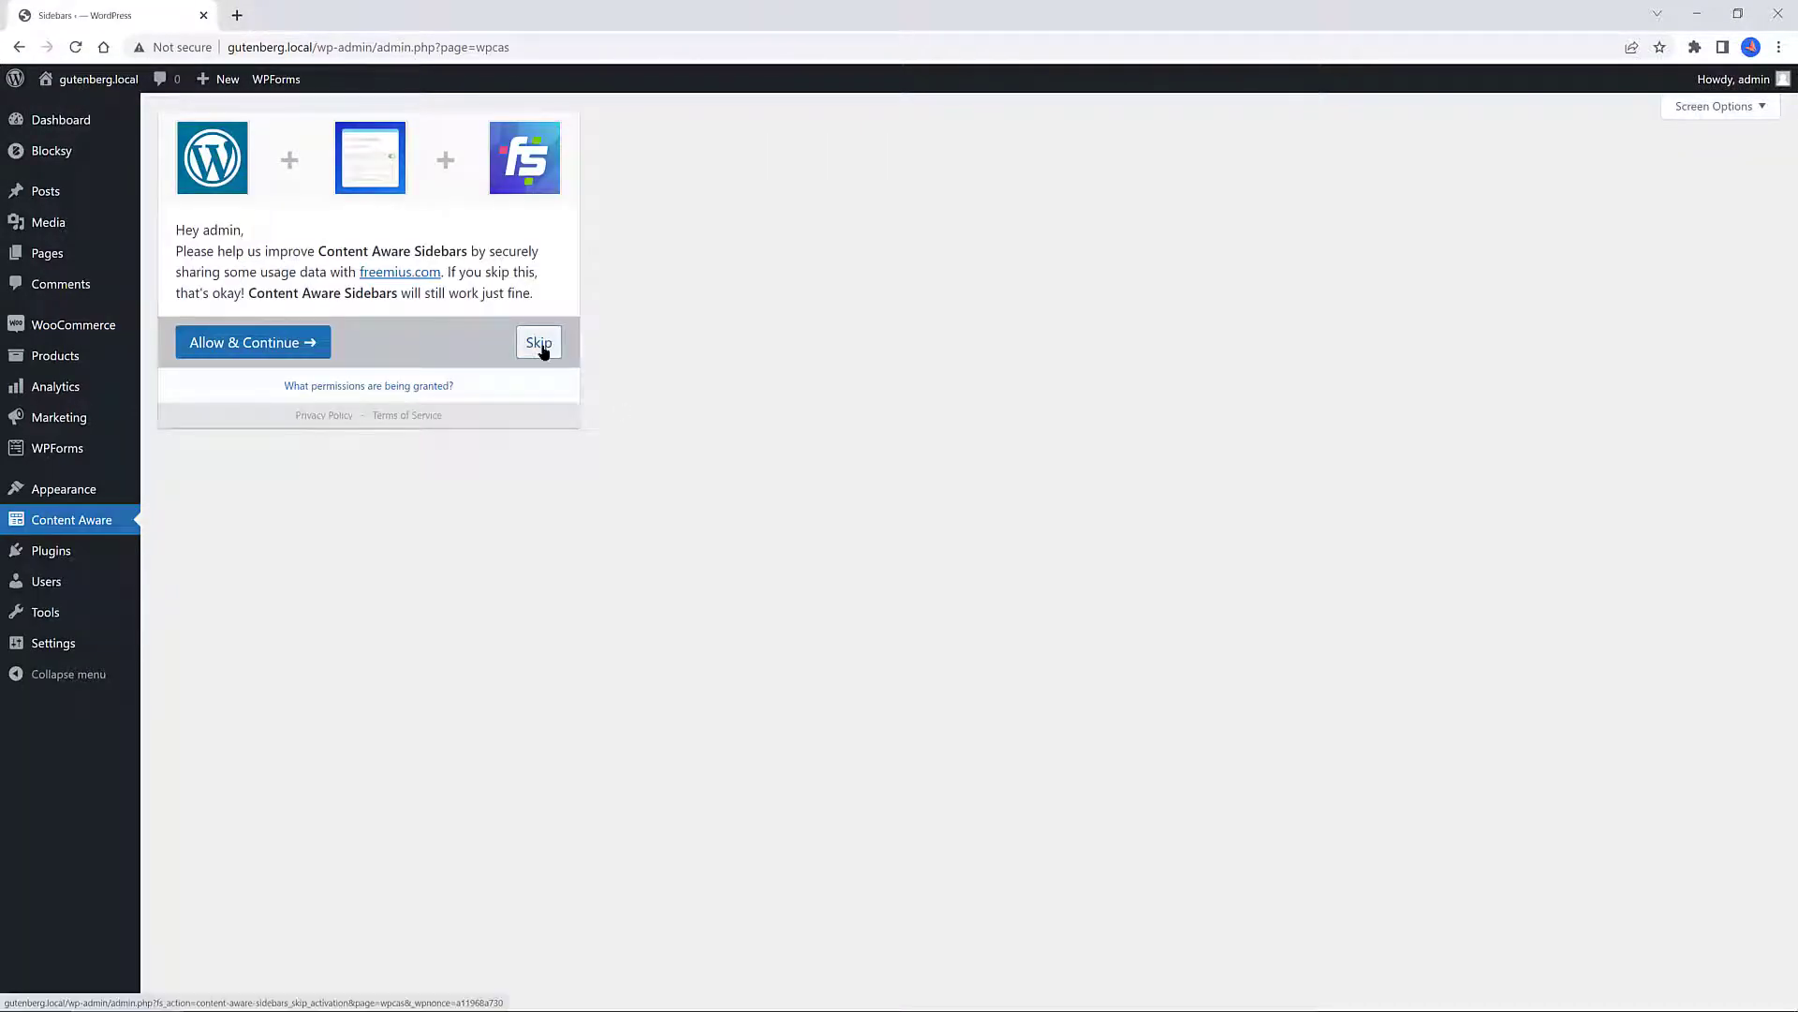
Skip the usage-data opt-in and start a new sidebar, dismissing the welcome guide
{"action": "left_click", "coordinate": [541, 346]}
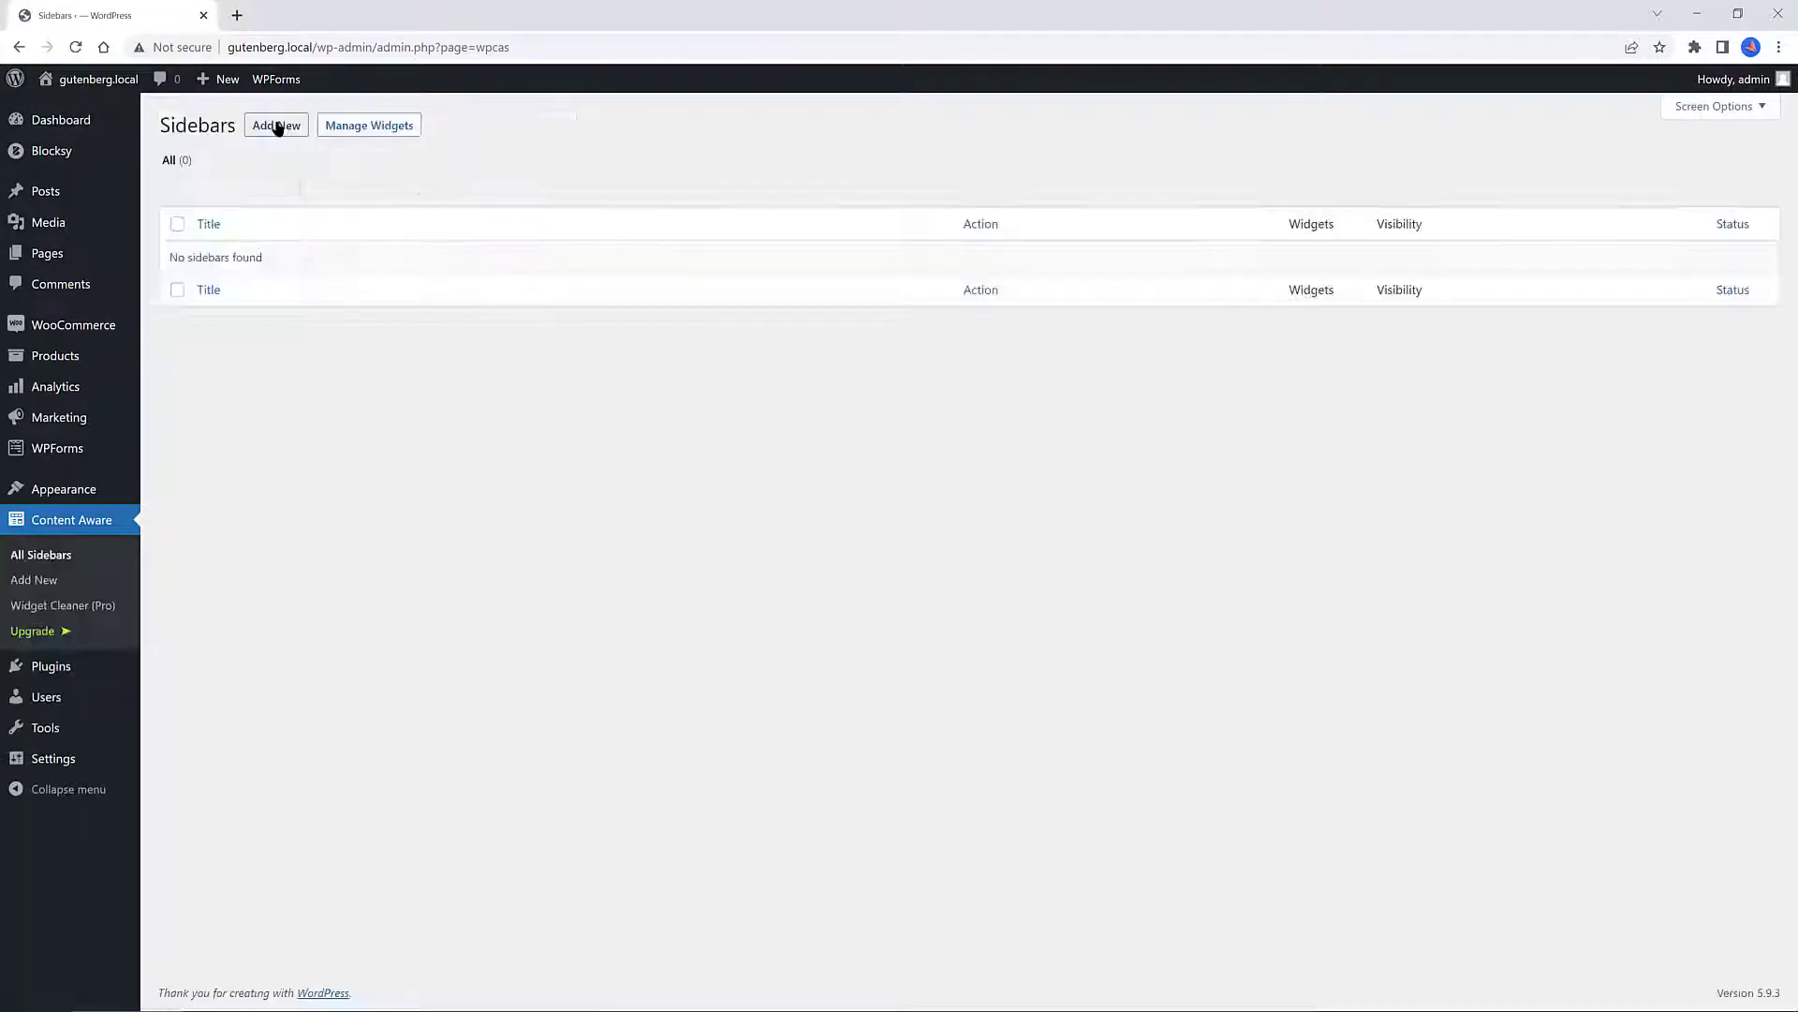
{"action": "left_click", "coordinate": [277, 128]}
{"action": "left_click", "coordinate": [946, 363]}
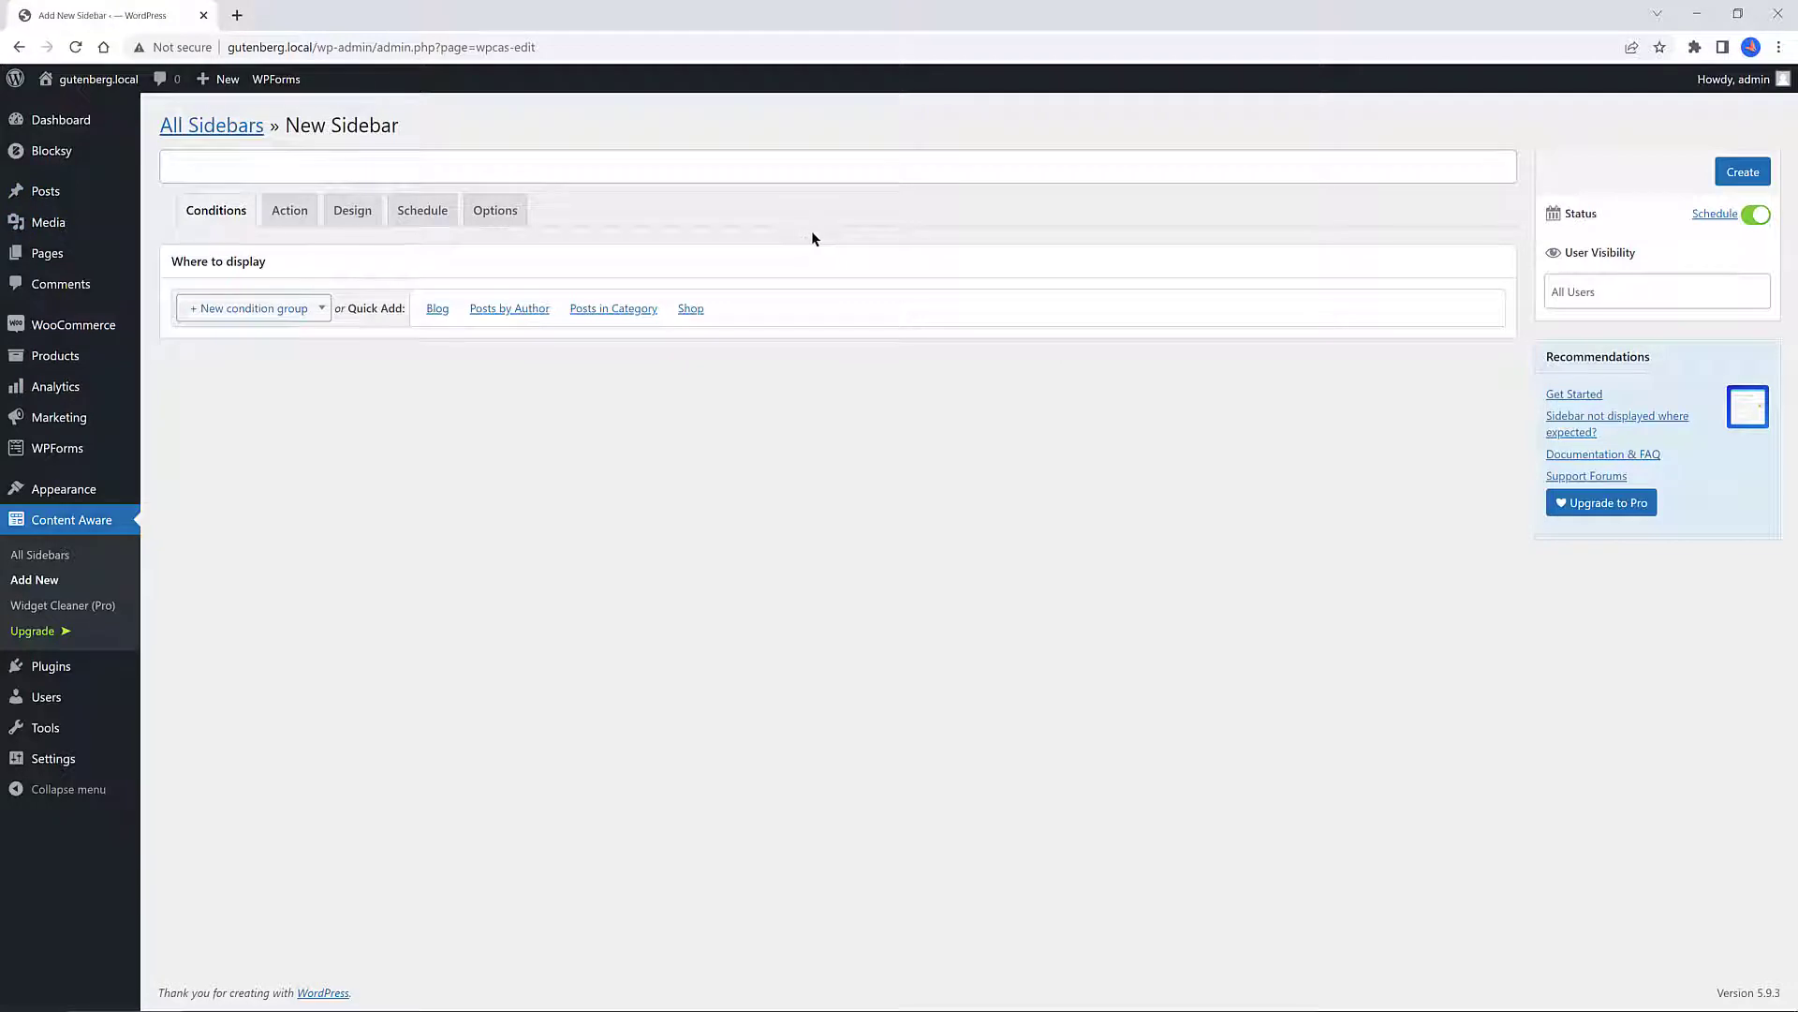
Toggle the sidebar's status off and back on, and browse the condition types
{"action": "left_click", "coordinate": [1751, 213]}
{"action": "left_click", "coordinate": [1764, 214]}
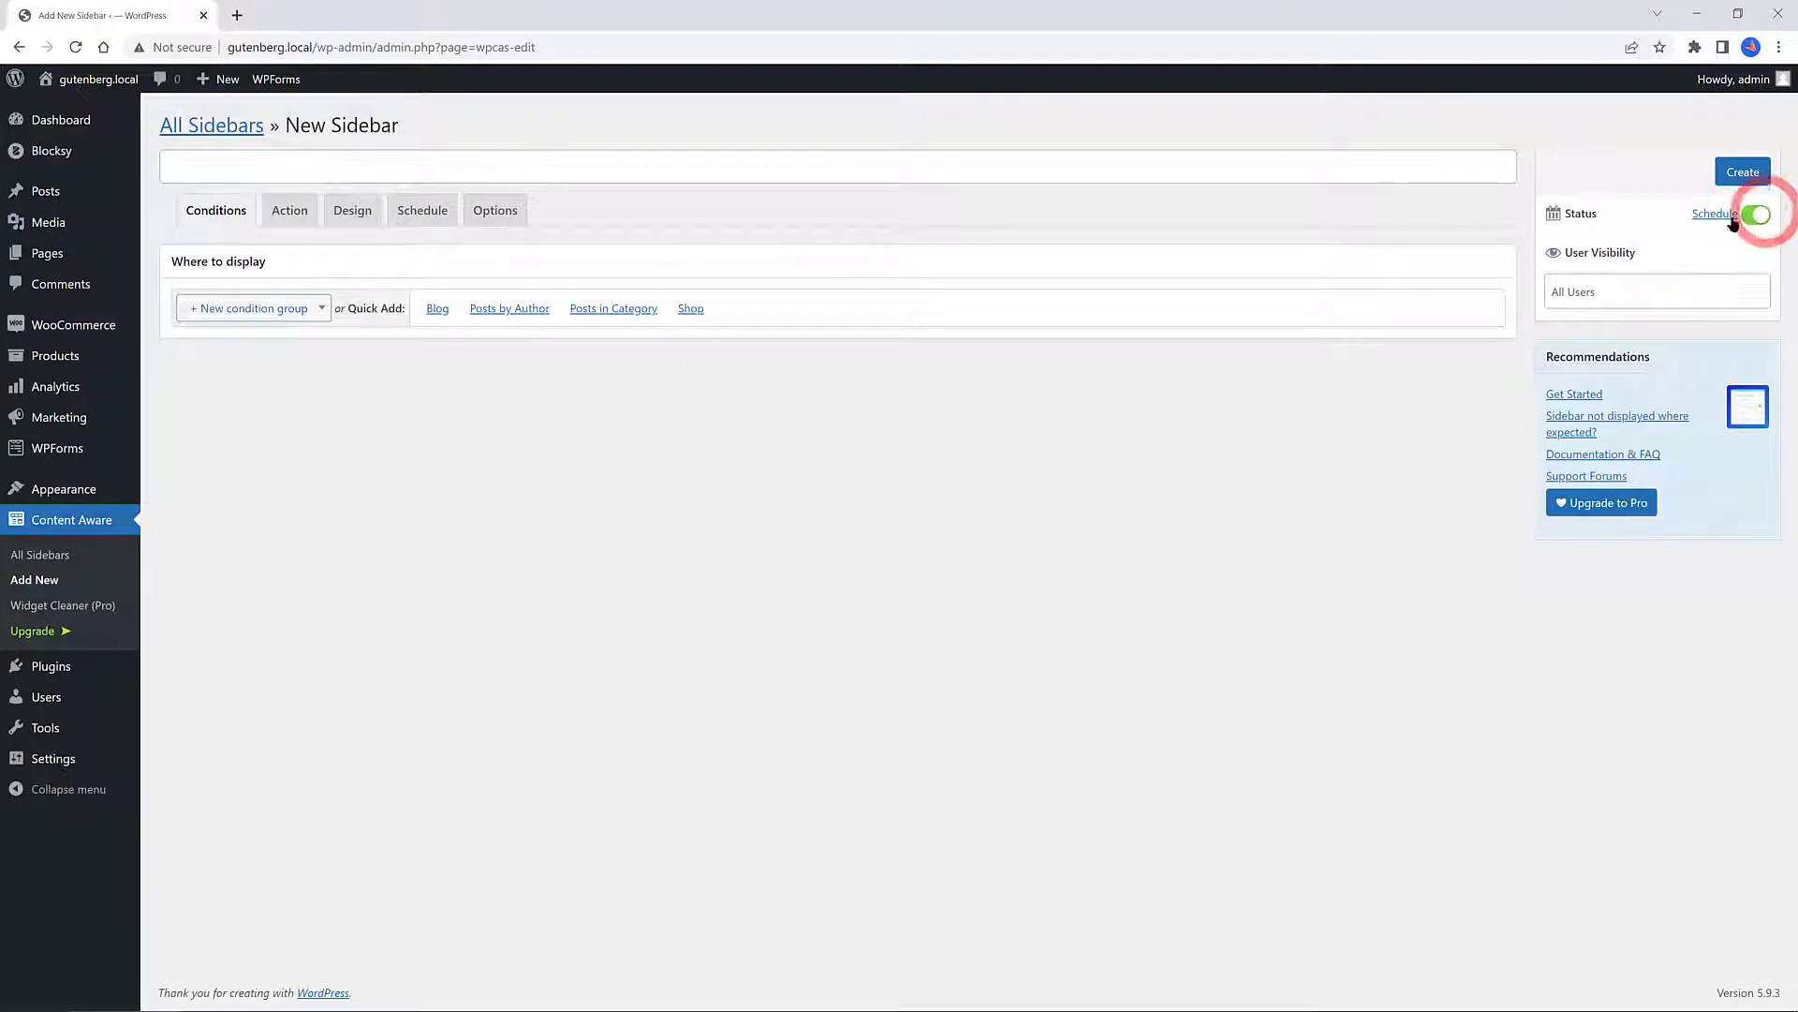
{"action": "left_click", "coordinate": [307, 310]}
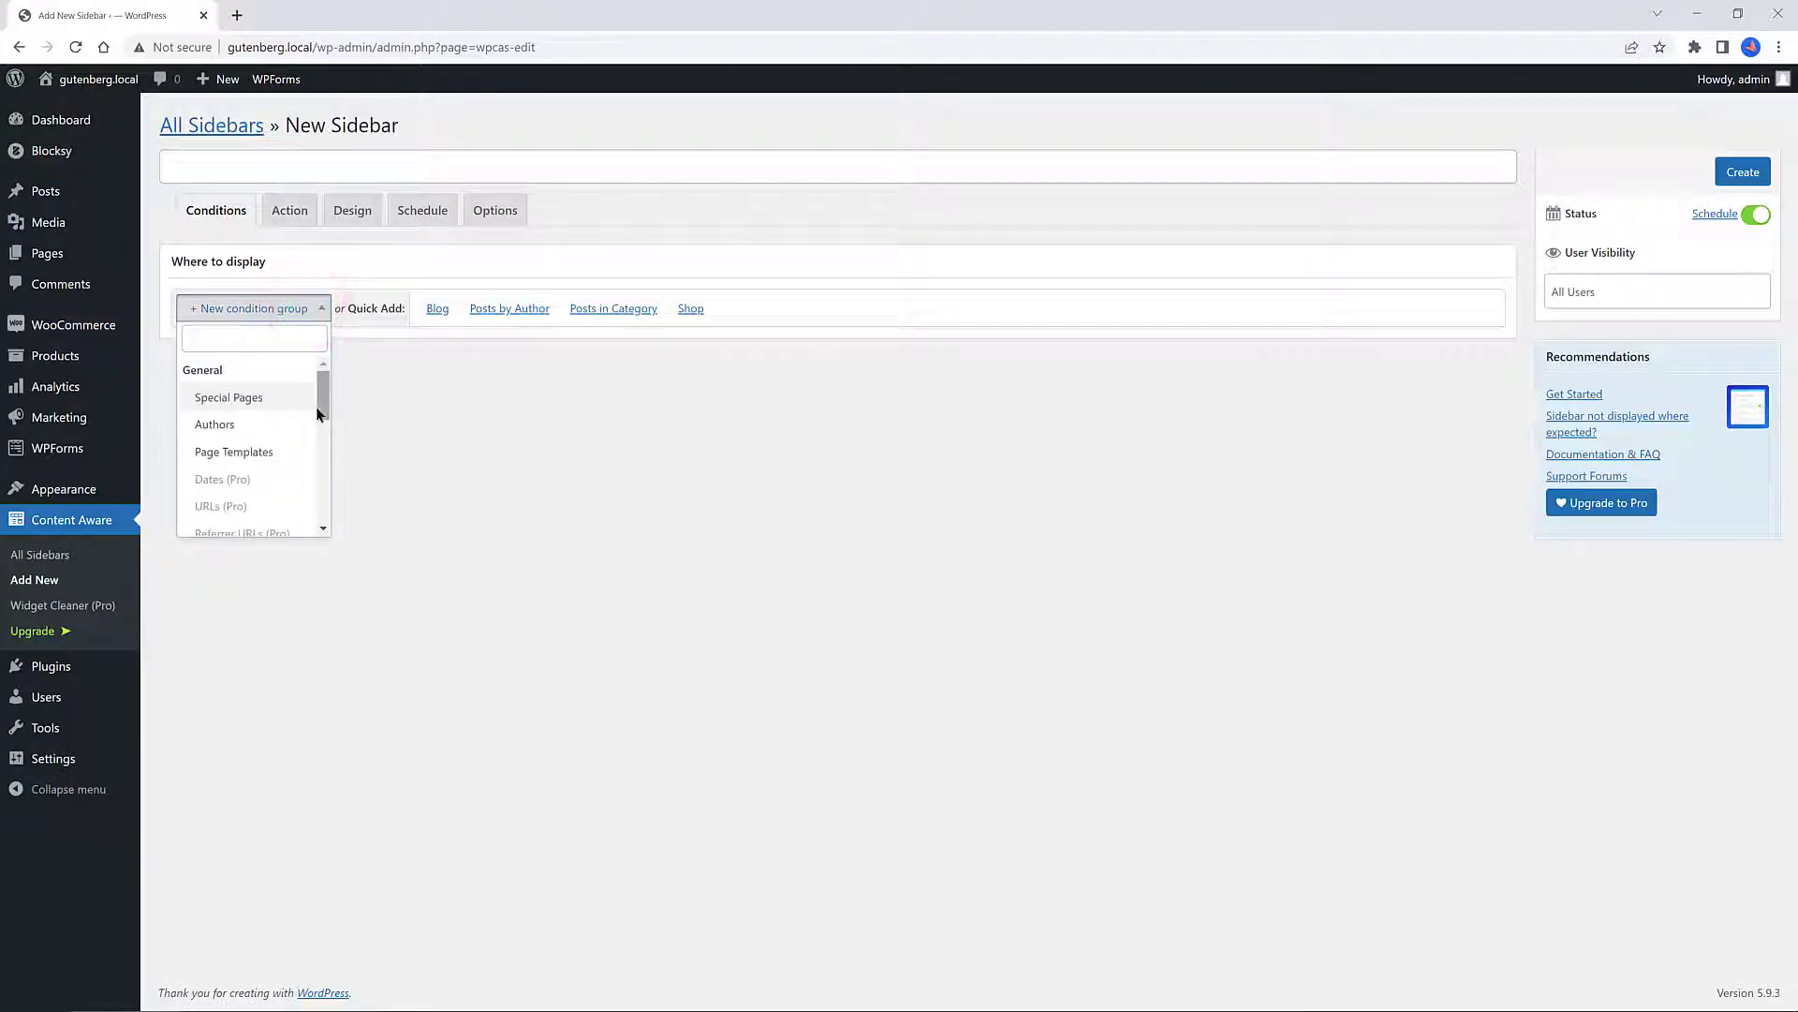
{"action": "left_click_drag", "start_coordinate": [323, 408], "coordinate": [328, 498]}
{"action": "left_click", "coordinate": [409, 313]}
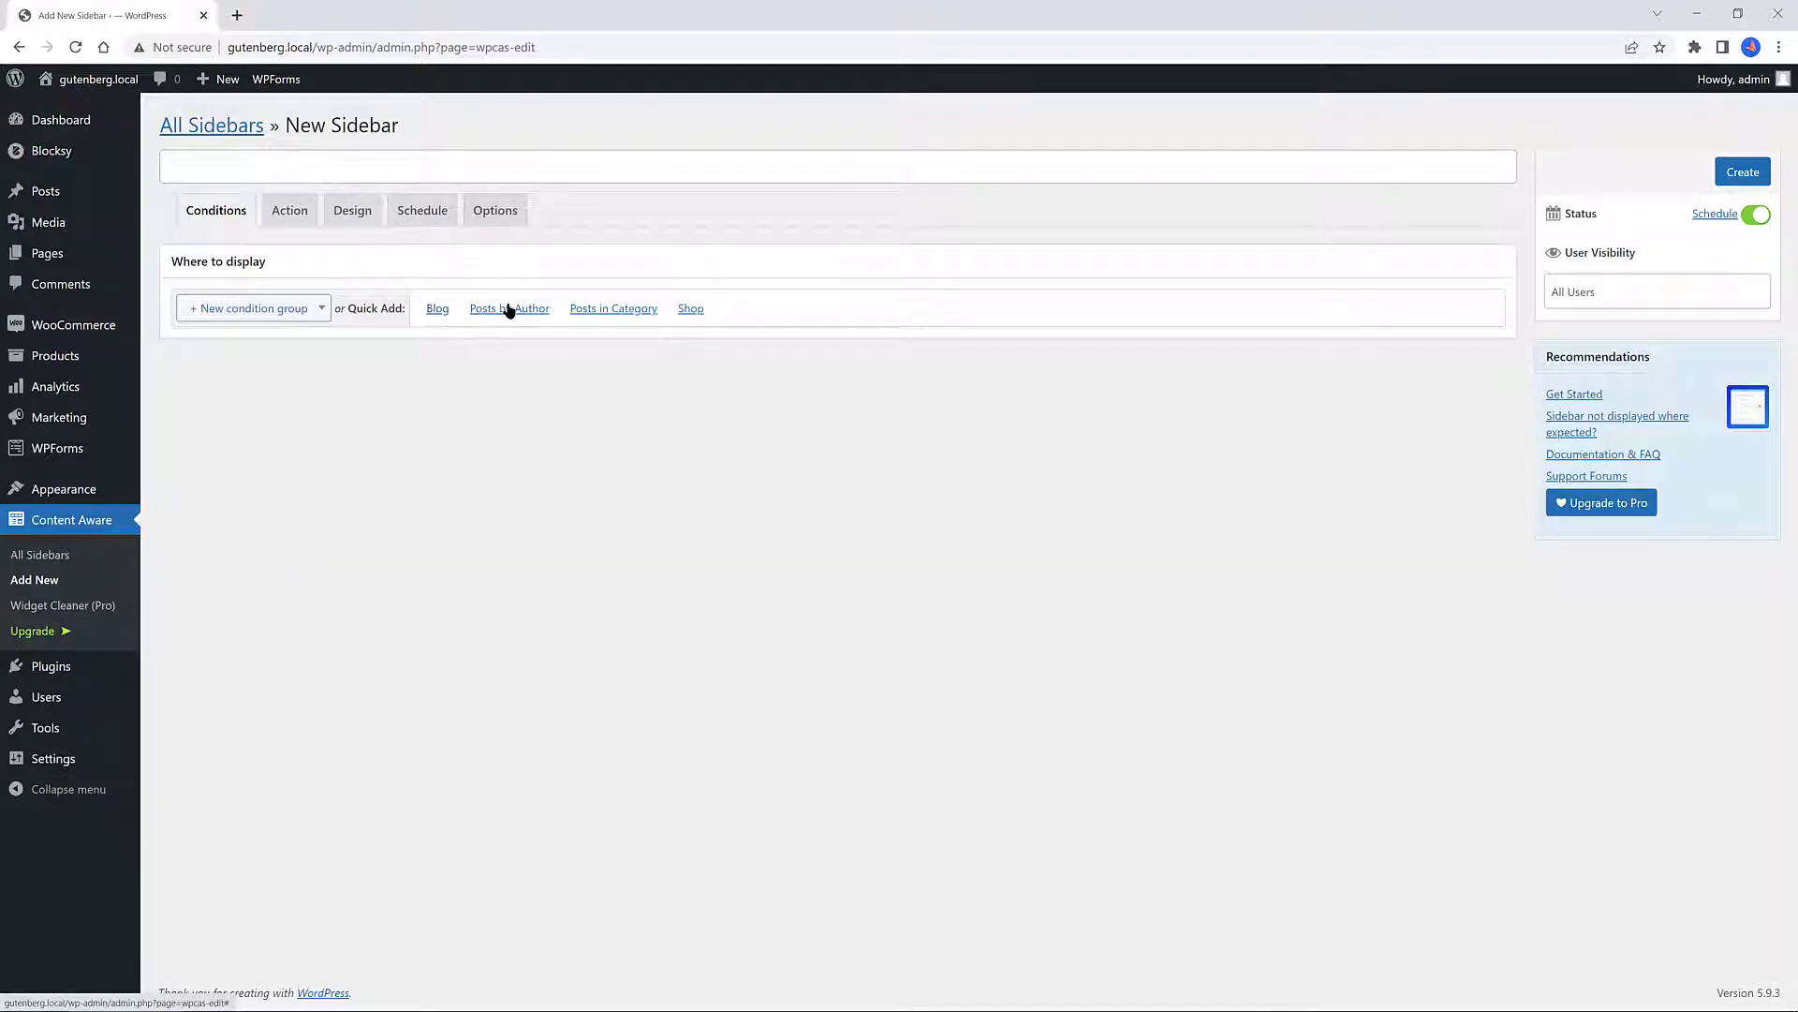
Add the Products / Shop display condition and check the Schedule tab's activation date picker
{"action": "left_click", "coordinate": [694, 309]}
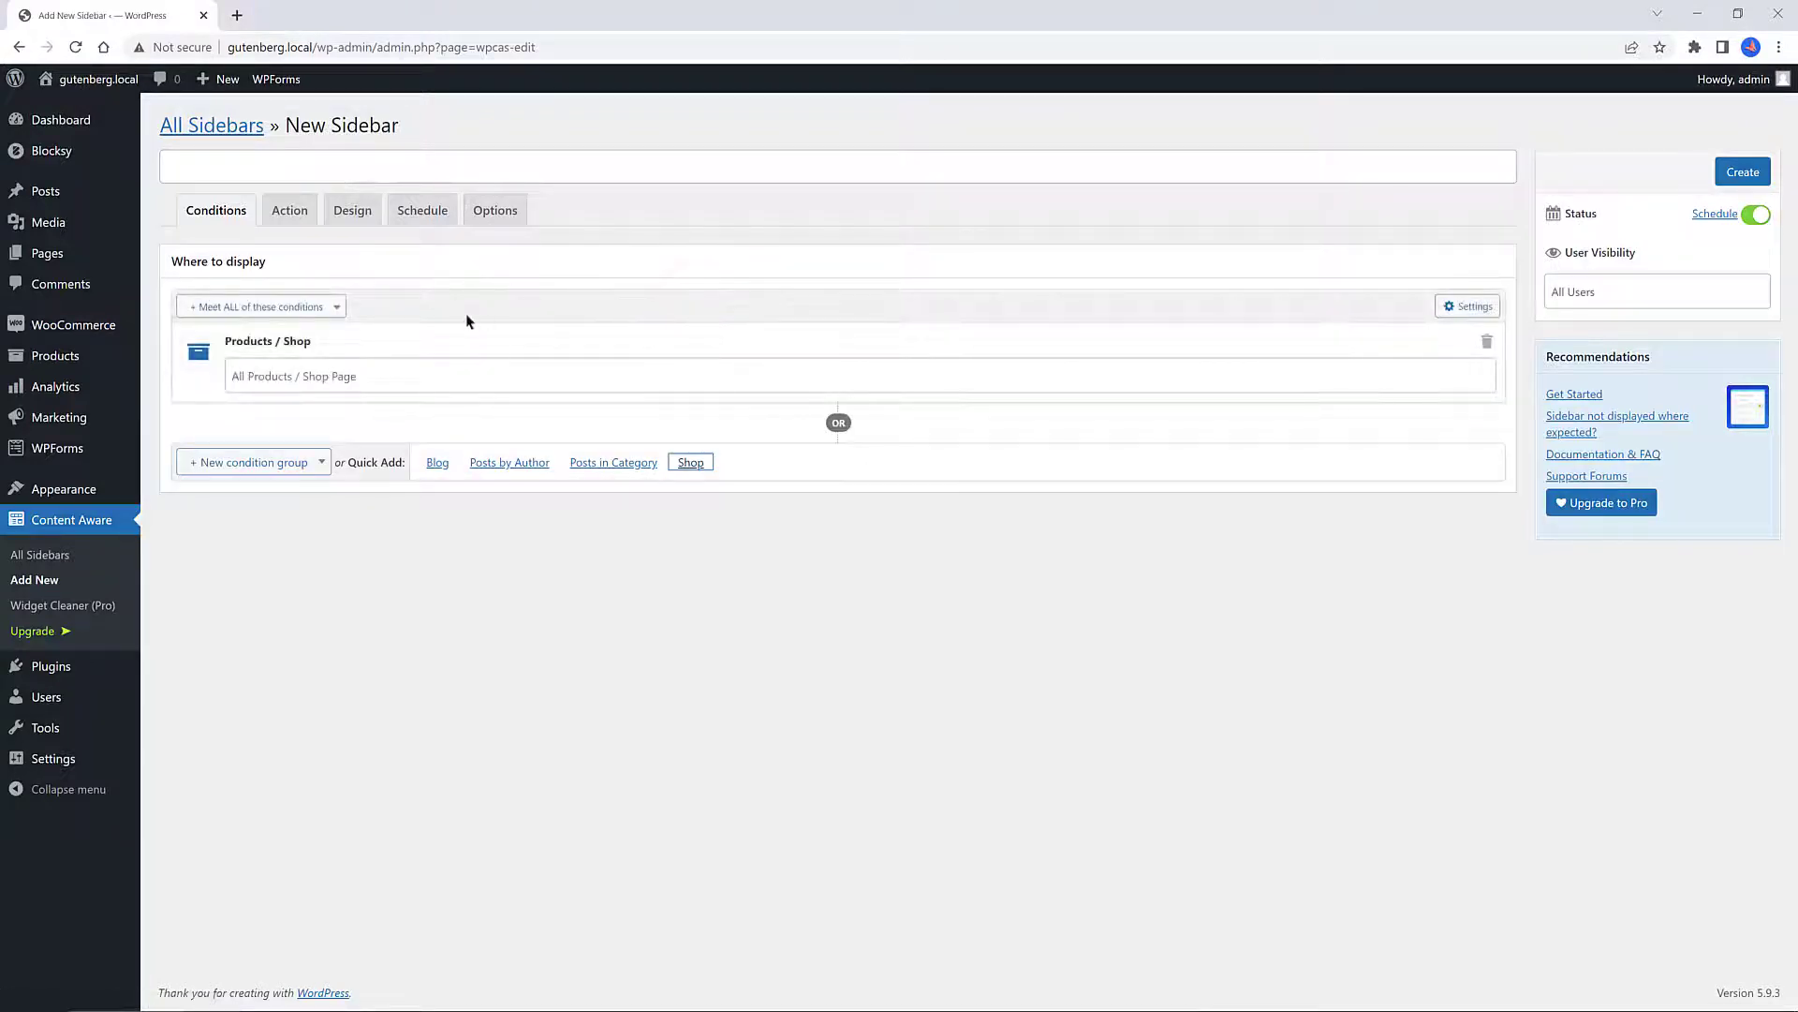
{"action": "left_click", "coordinate": [392, 326]}
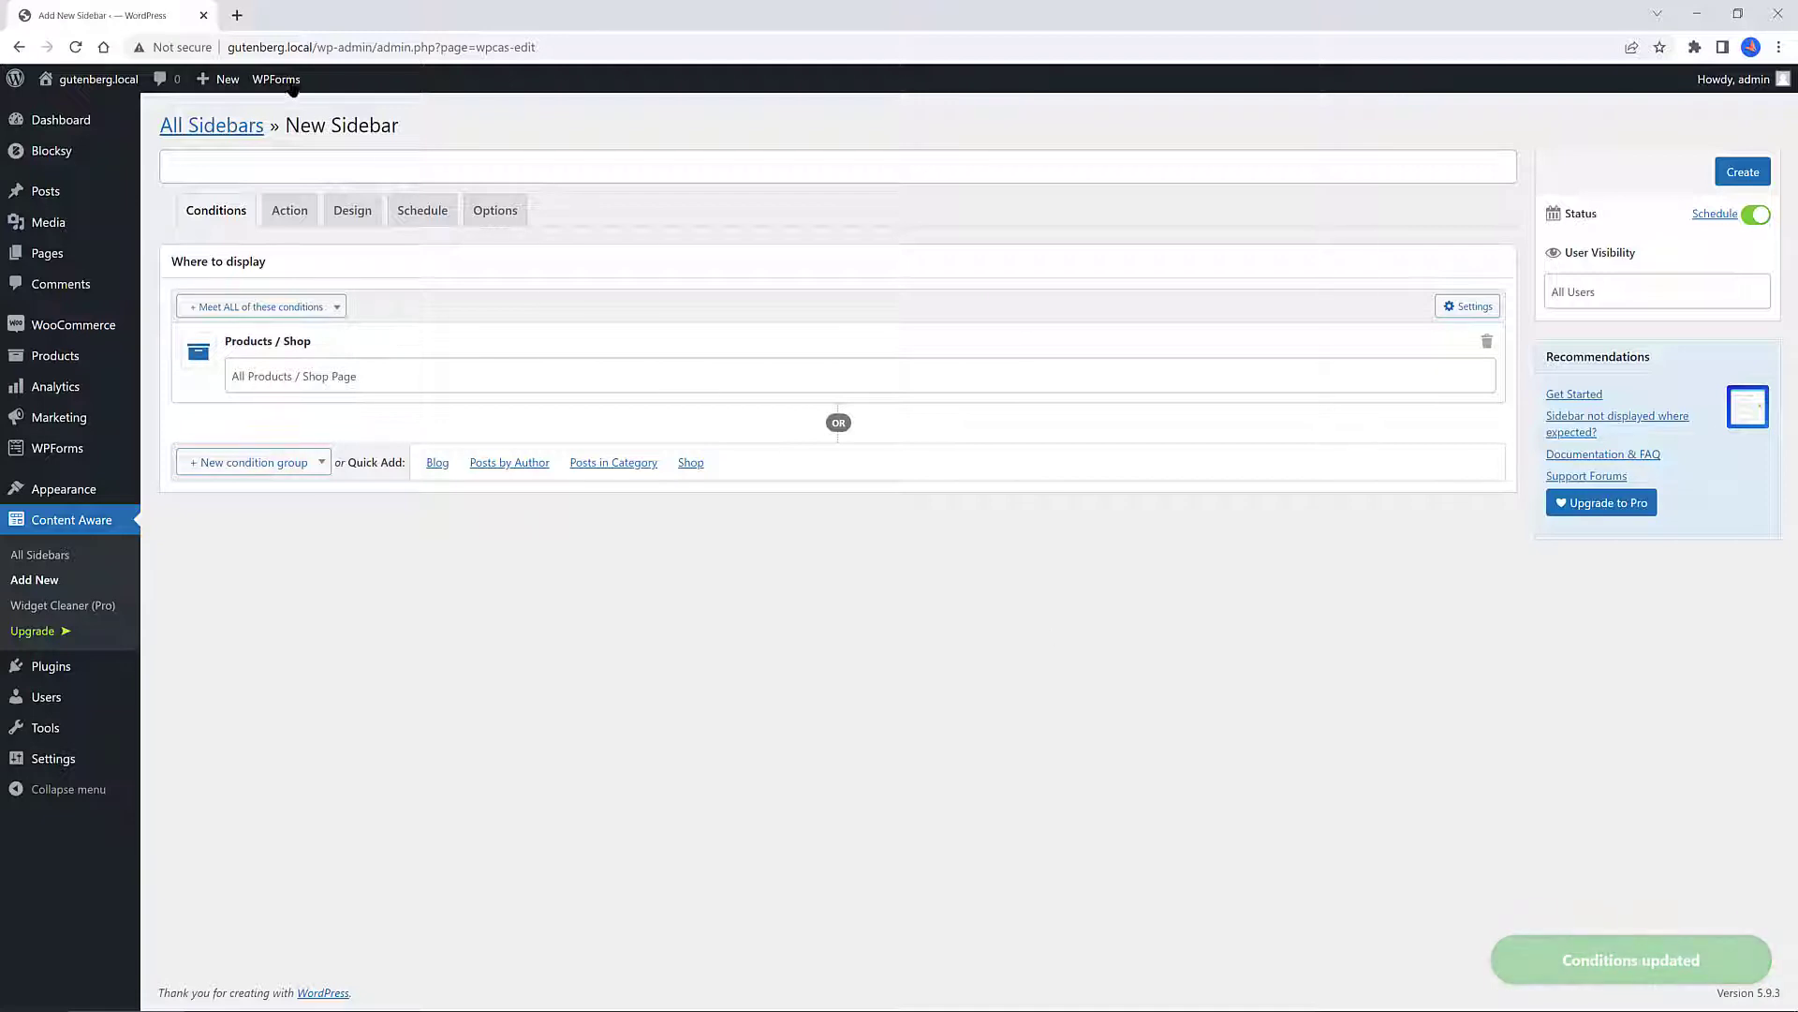
{"action": "left_click", "coordinate": [419, 214]}
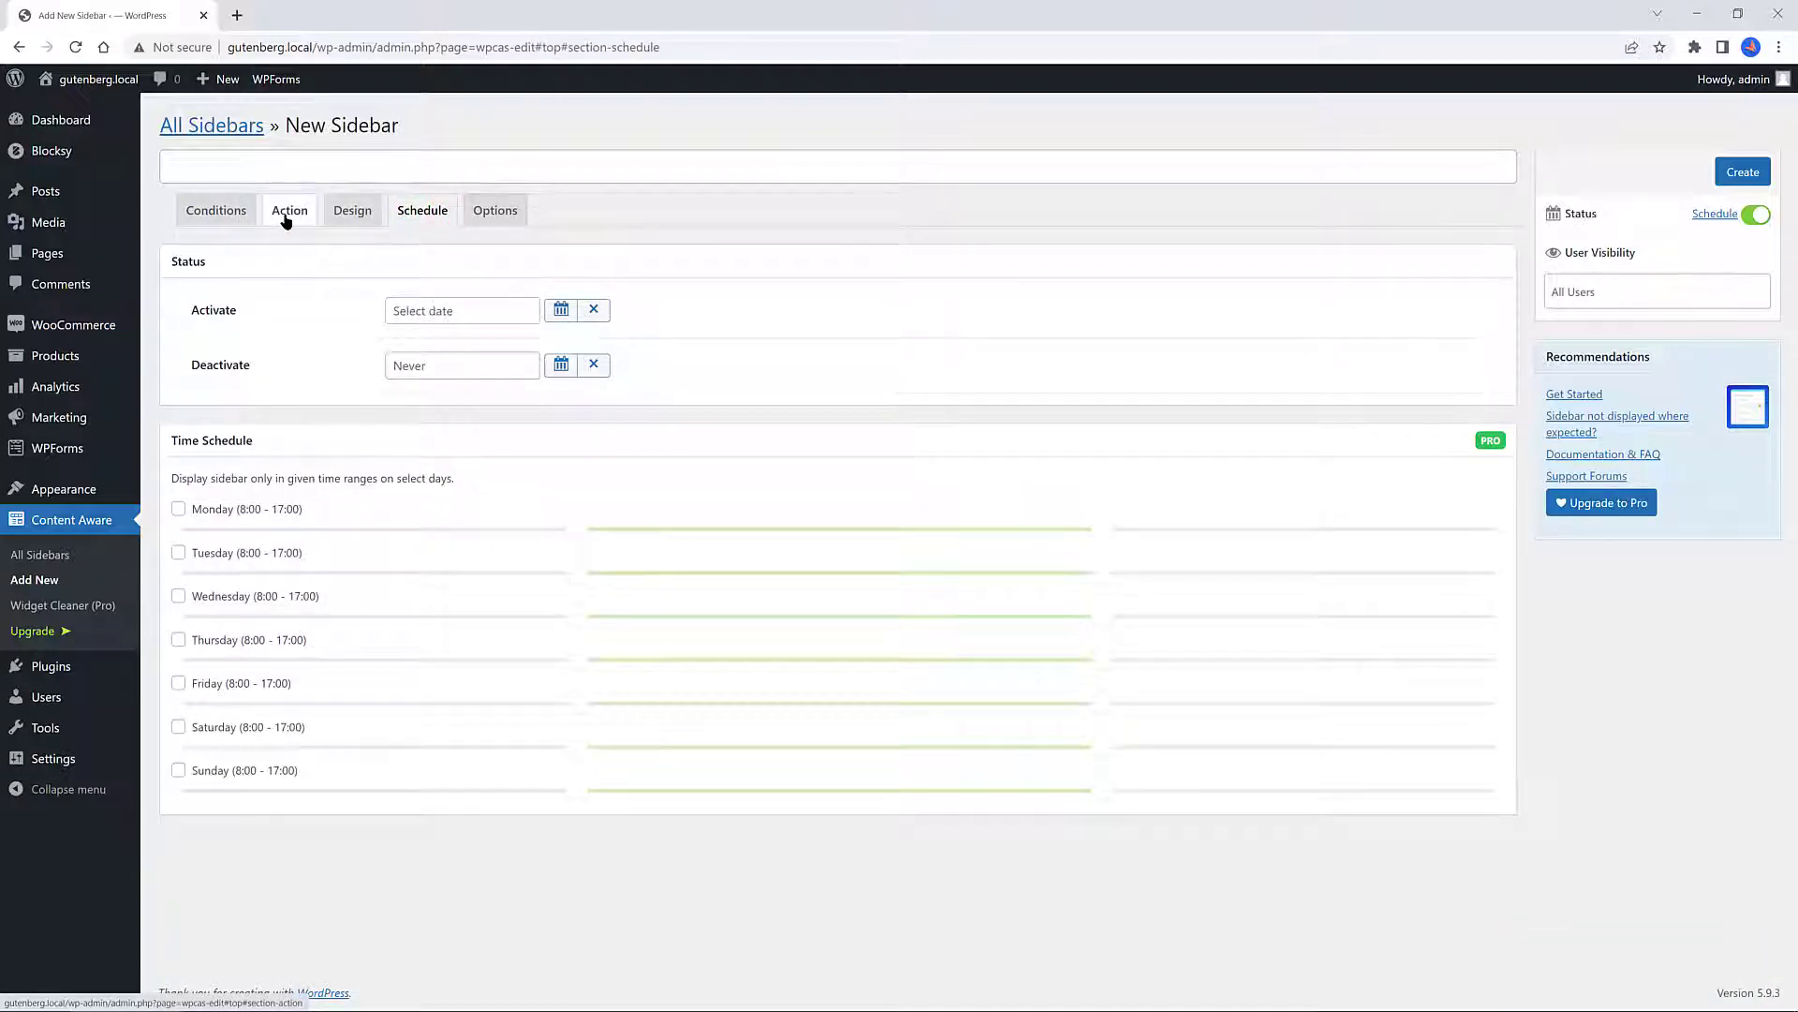
{"action": "left_click", "coordinate": [561, 311]}
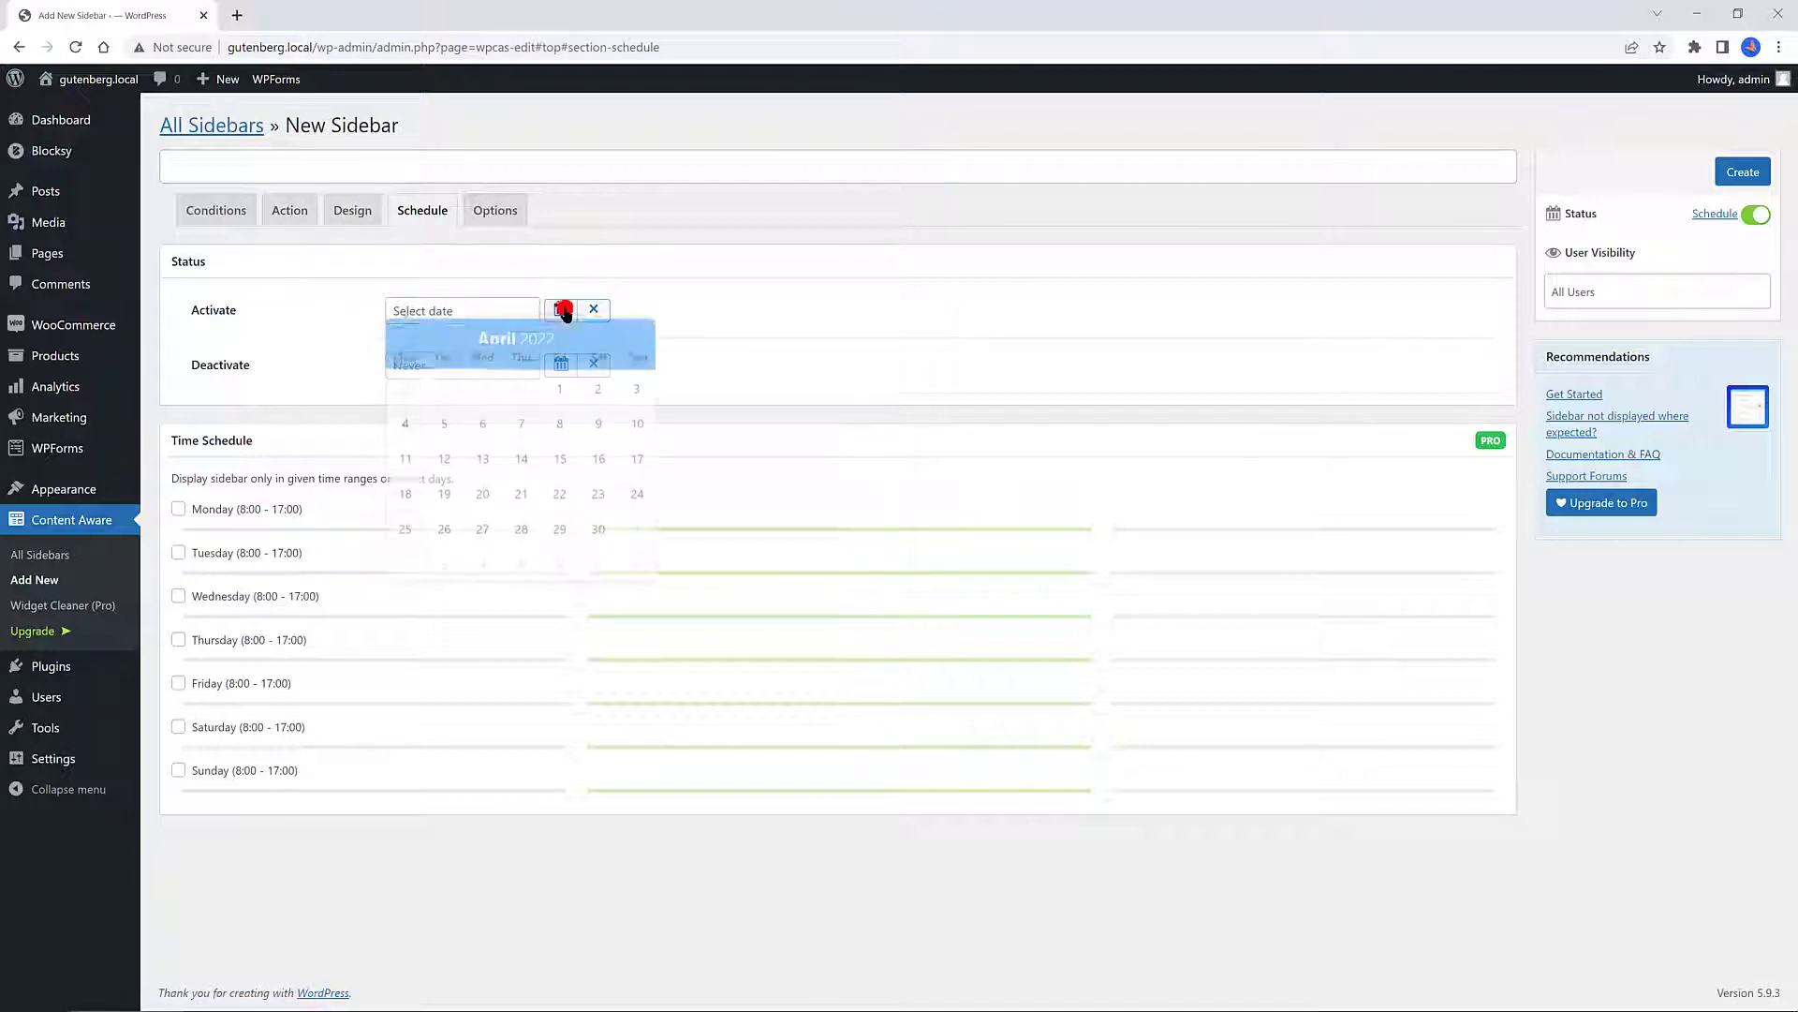
{"action": "left_click", "coordinate": [738, 317]}
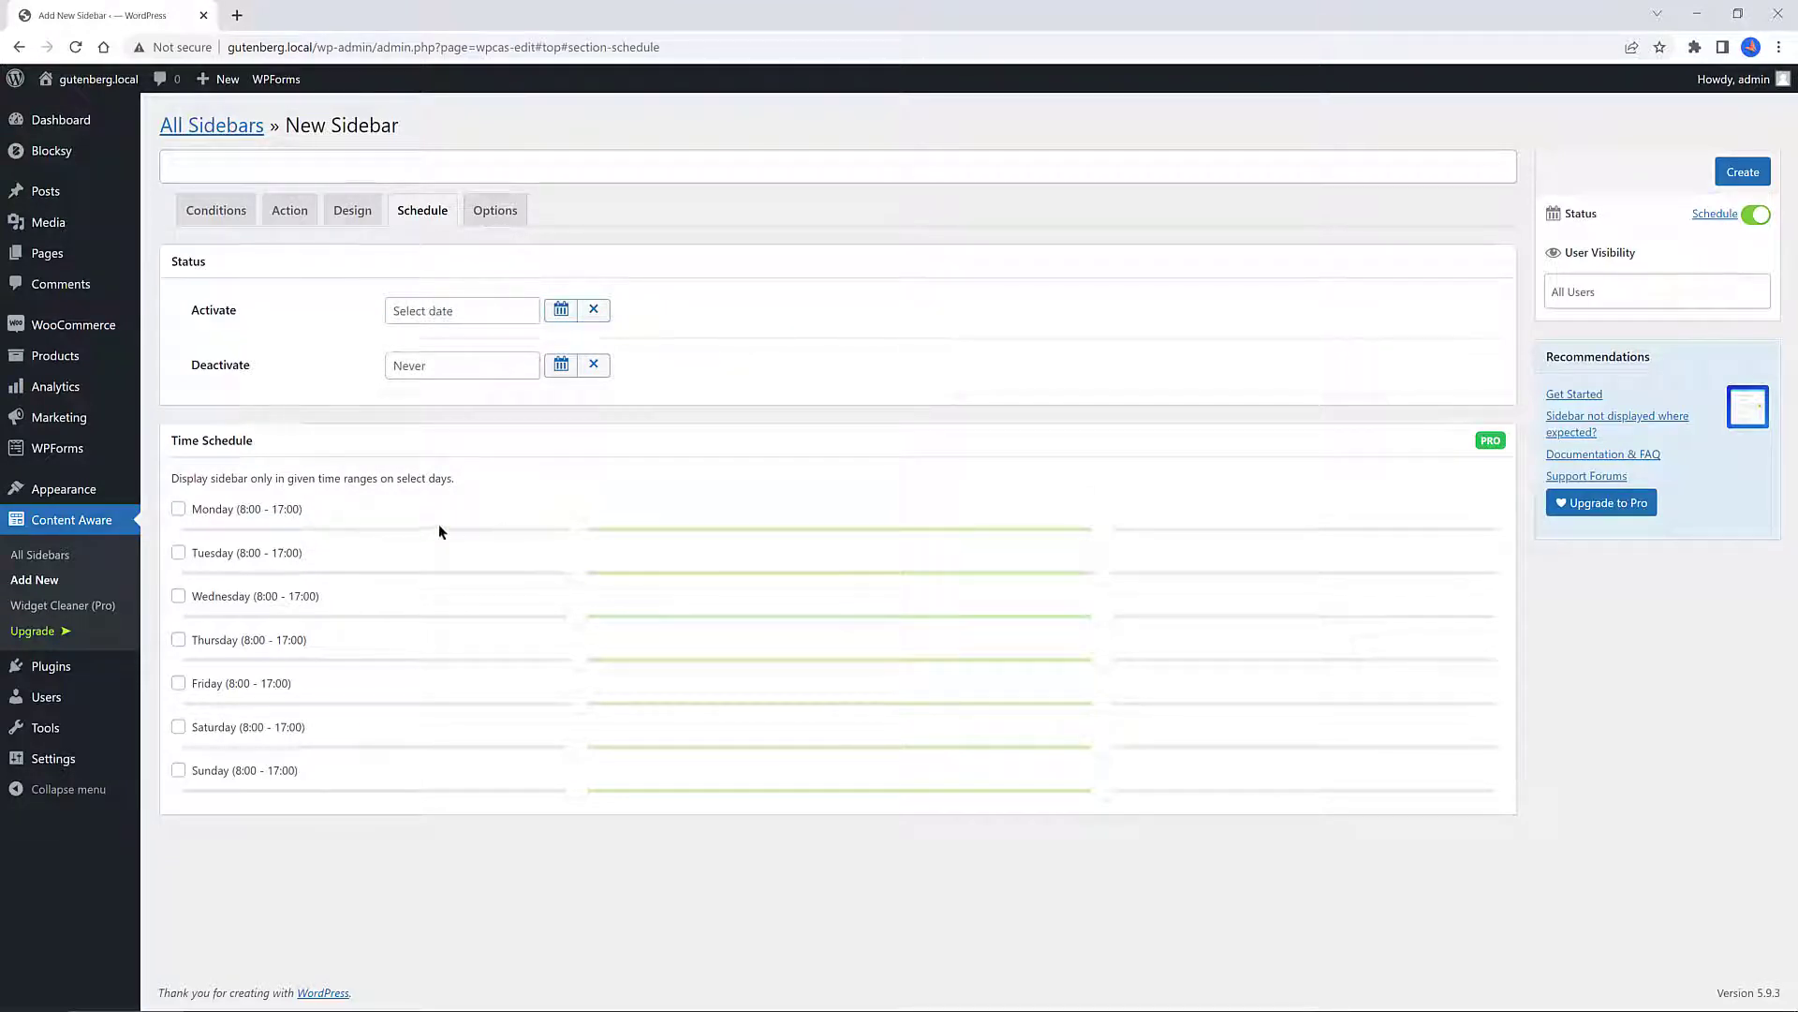
Look through the new sidebar's Design settings
{"action": "left_click", "coordinate": [353, 207]}
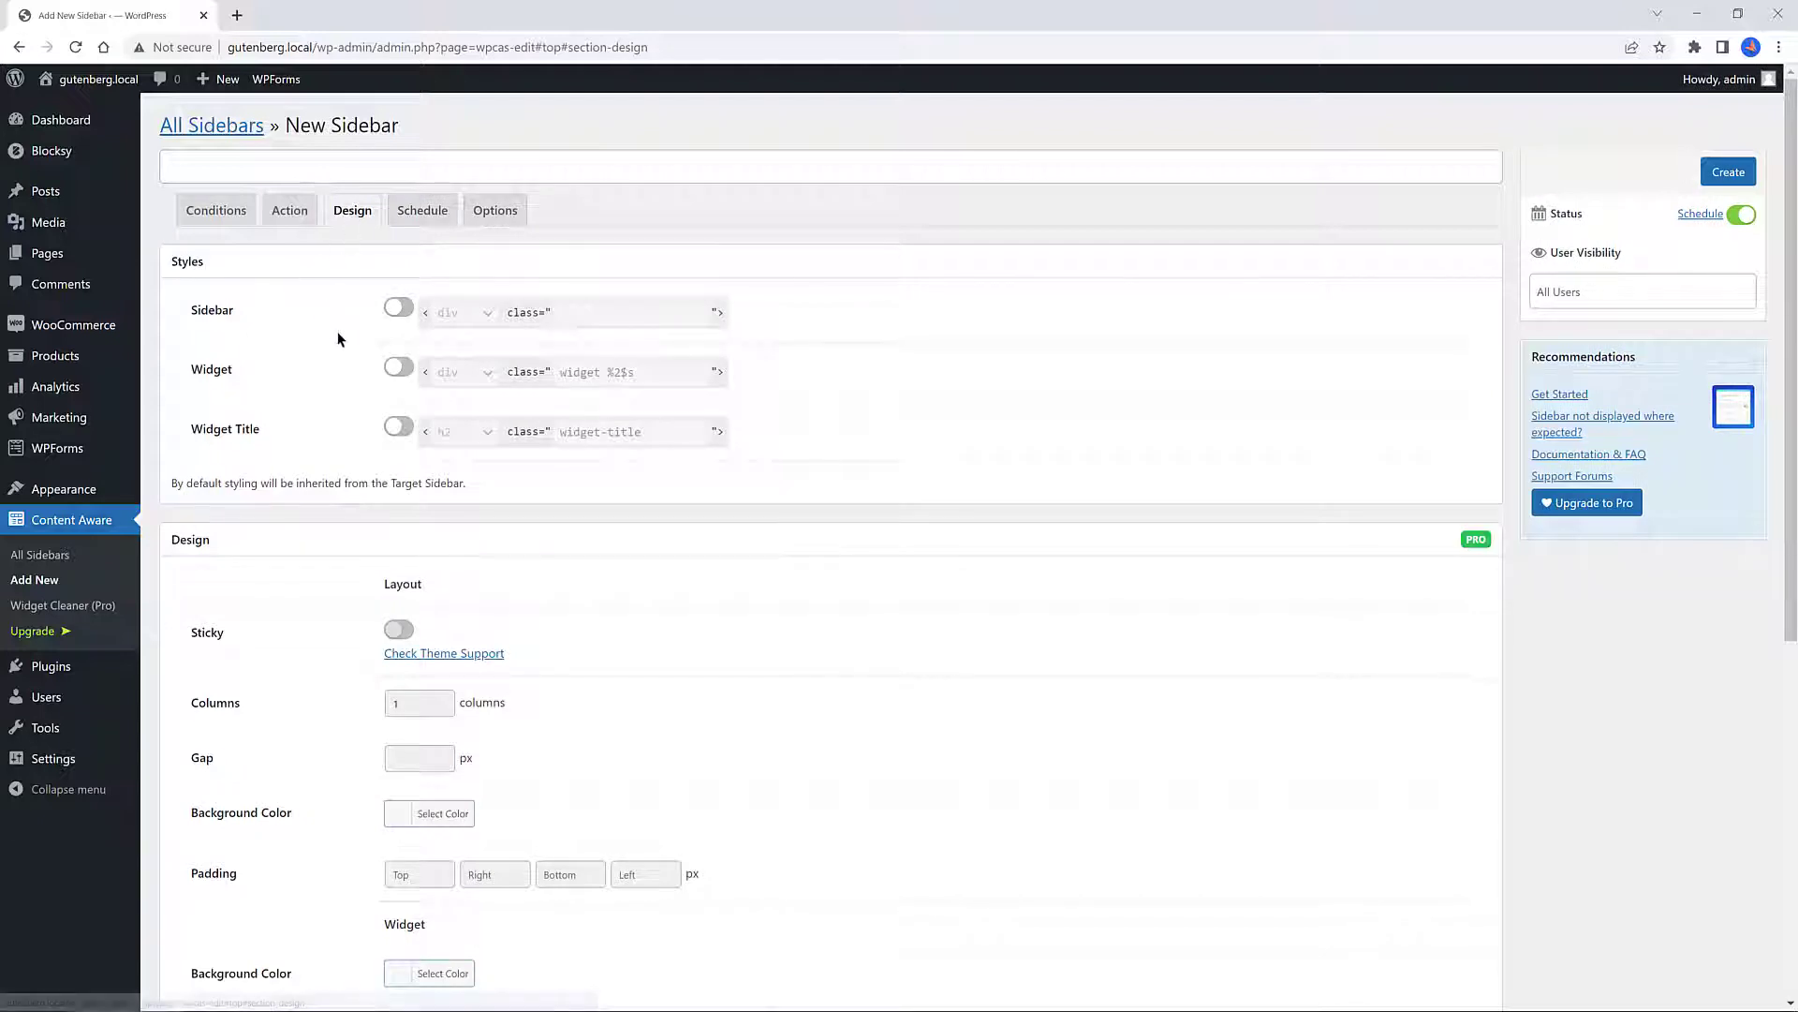
{"action": "scroll", "coordinate": [339, 339], "scroll_direction": "down", "scroll_amount": 3}
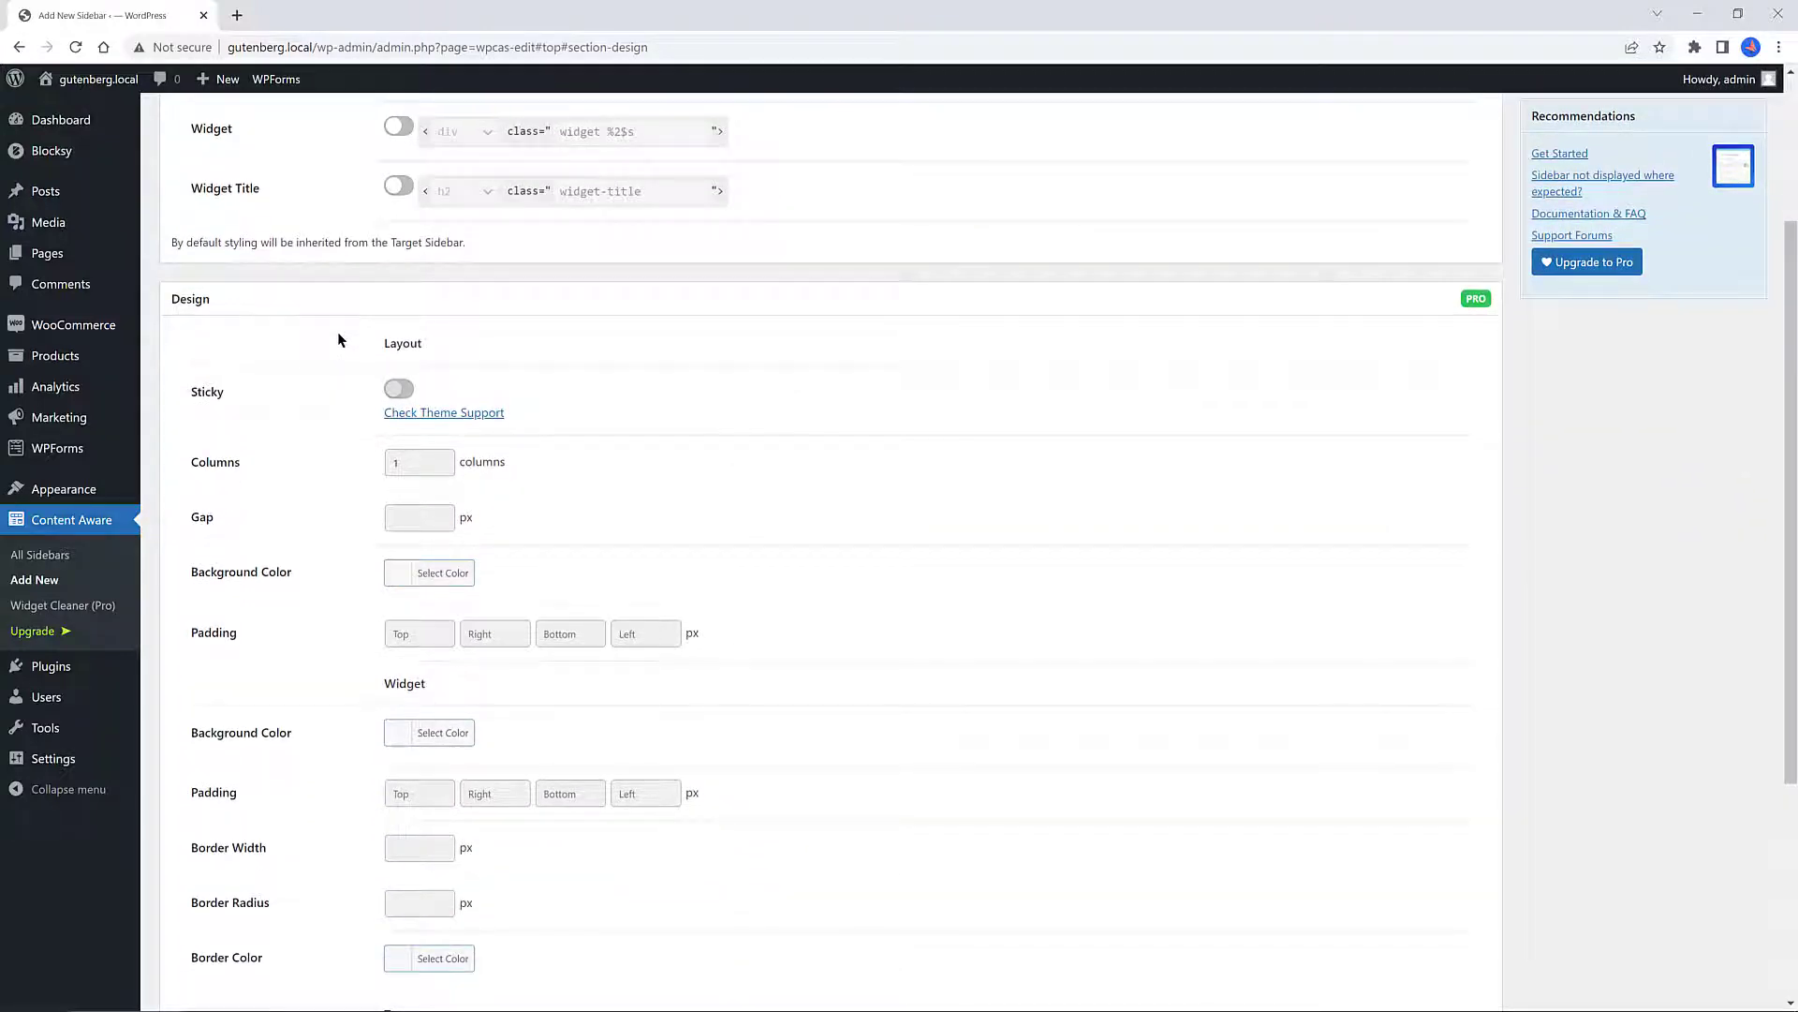
{"action": "scroll", "coordinate": [339, 339], "scroll_direction": "down", "scroll_amount": 3}
{"action": "scroll", "coordinate": [338, 339], "scroll_direction": "up", "scroll_amount": 3}
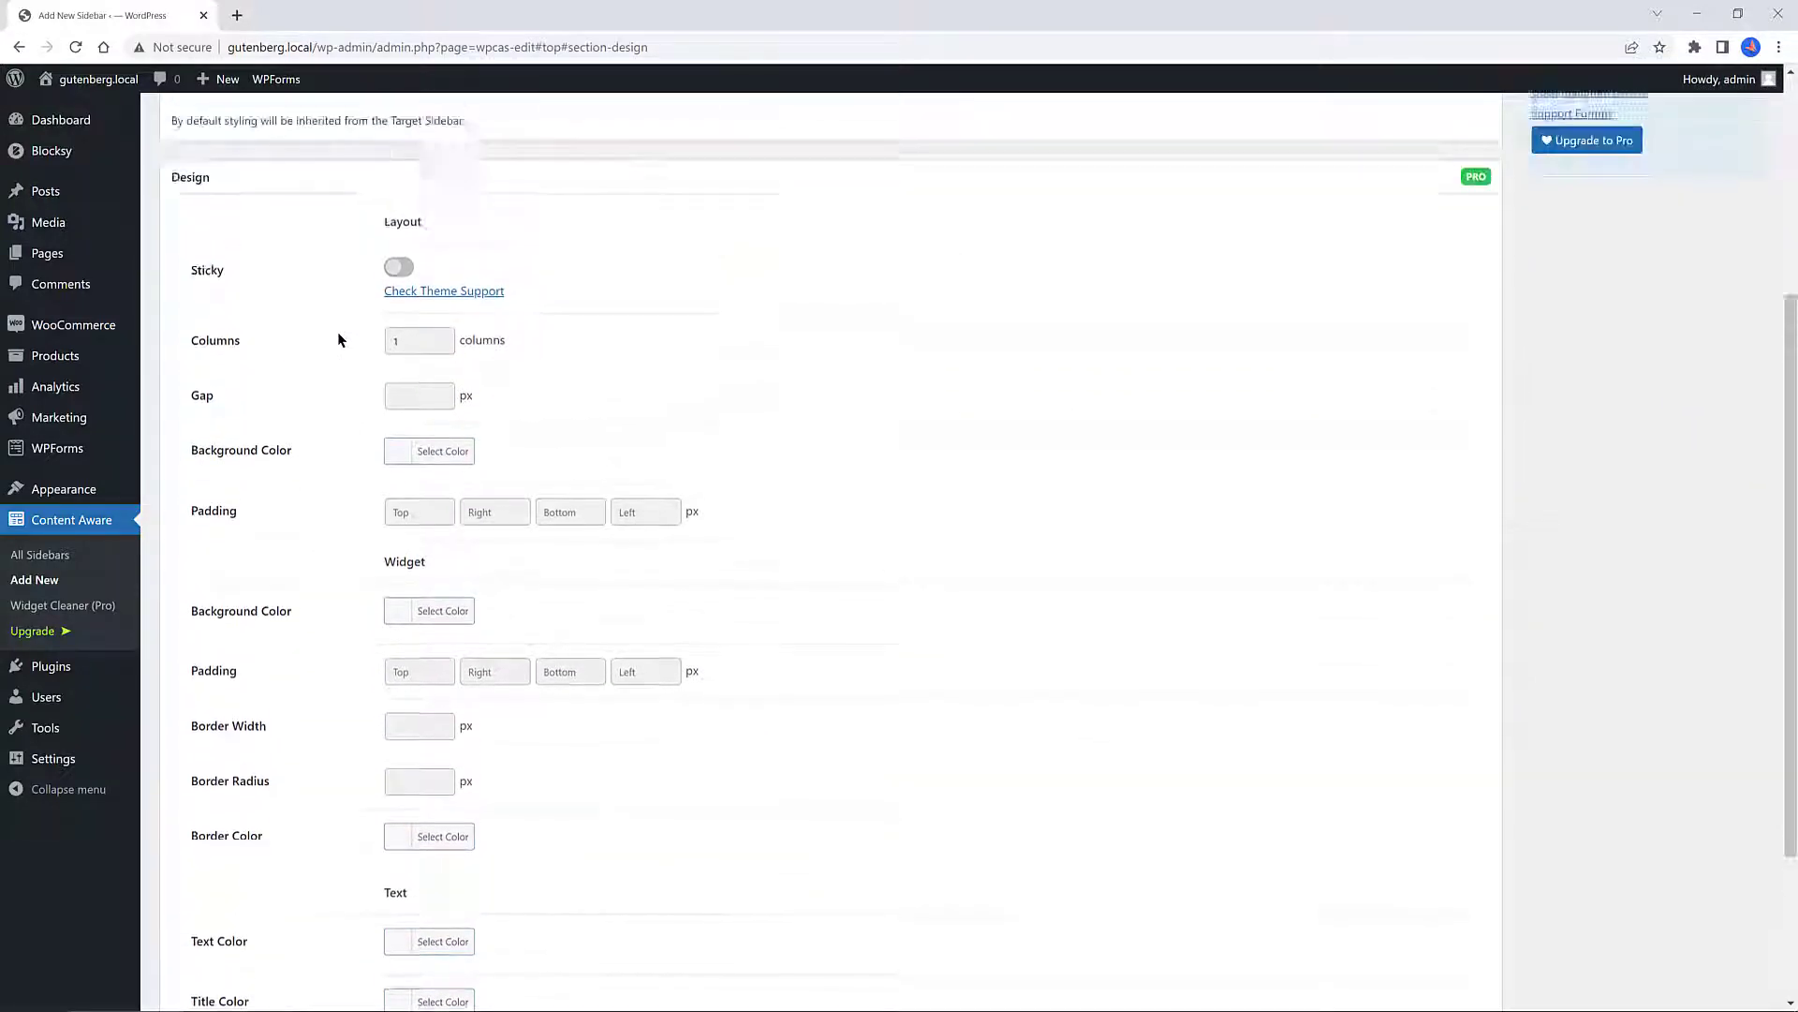
Try the sticky sidebar option, then search for and install 'Widget Importer & Exporter'
{"action": "left_click", "coordinate": [404, 389]}
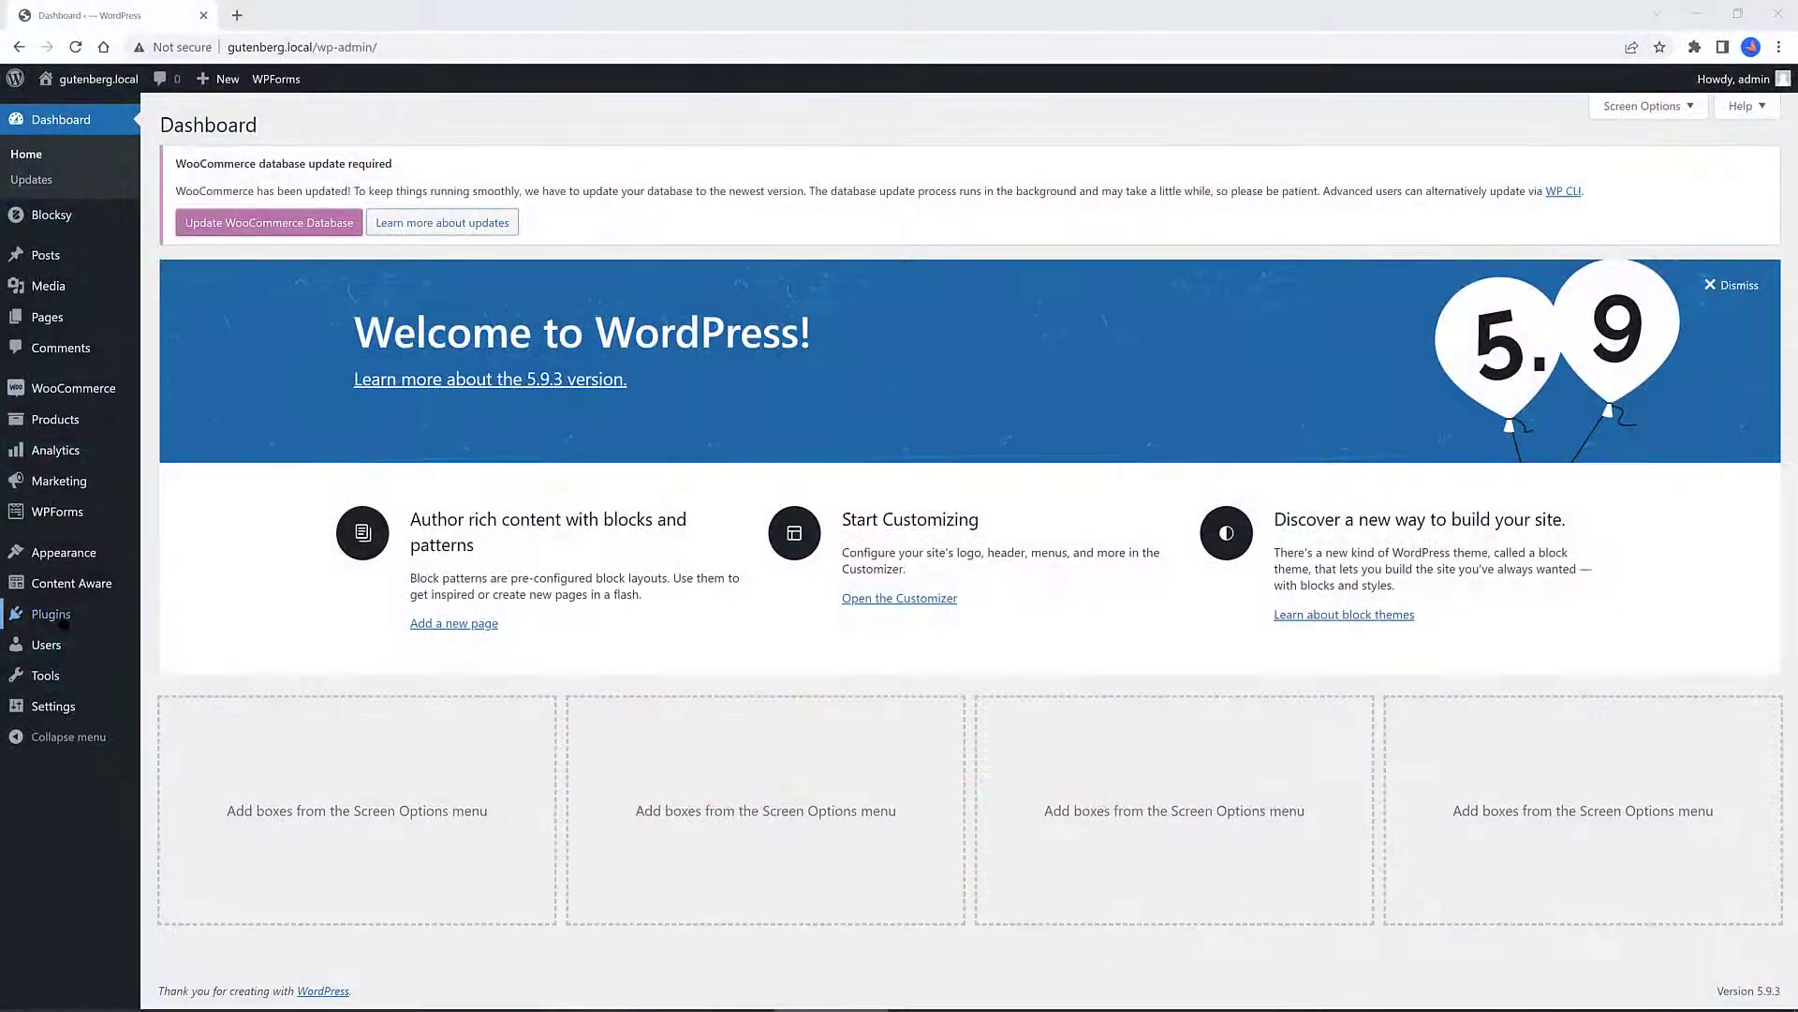
{"action": "mouse_move", "coordinate": [66, 625]}
{"action": "left_click", "coordinate": [193, 644]}
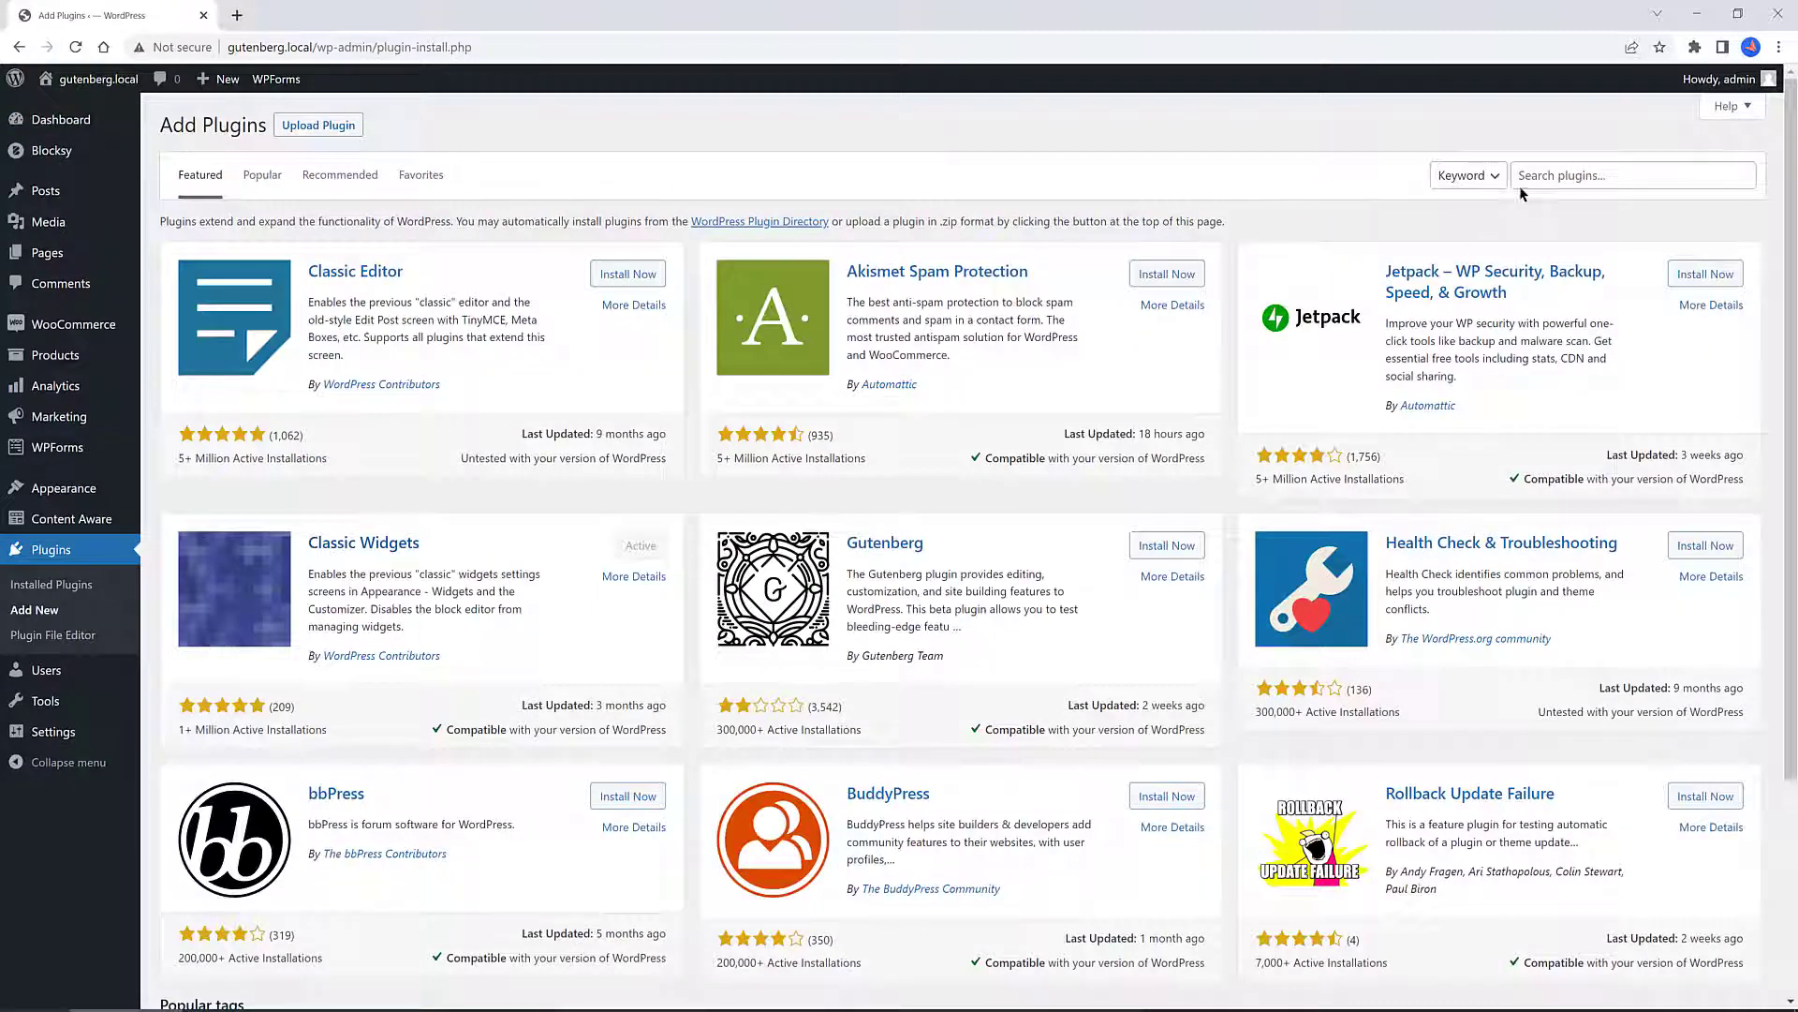
{"action": "left_click", "coordinate": [1542, 174]}
{"action": "type", "text": "Widget Importer & Exporter"}
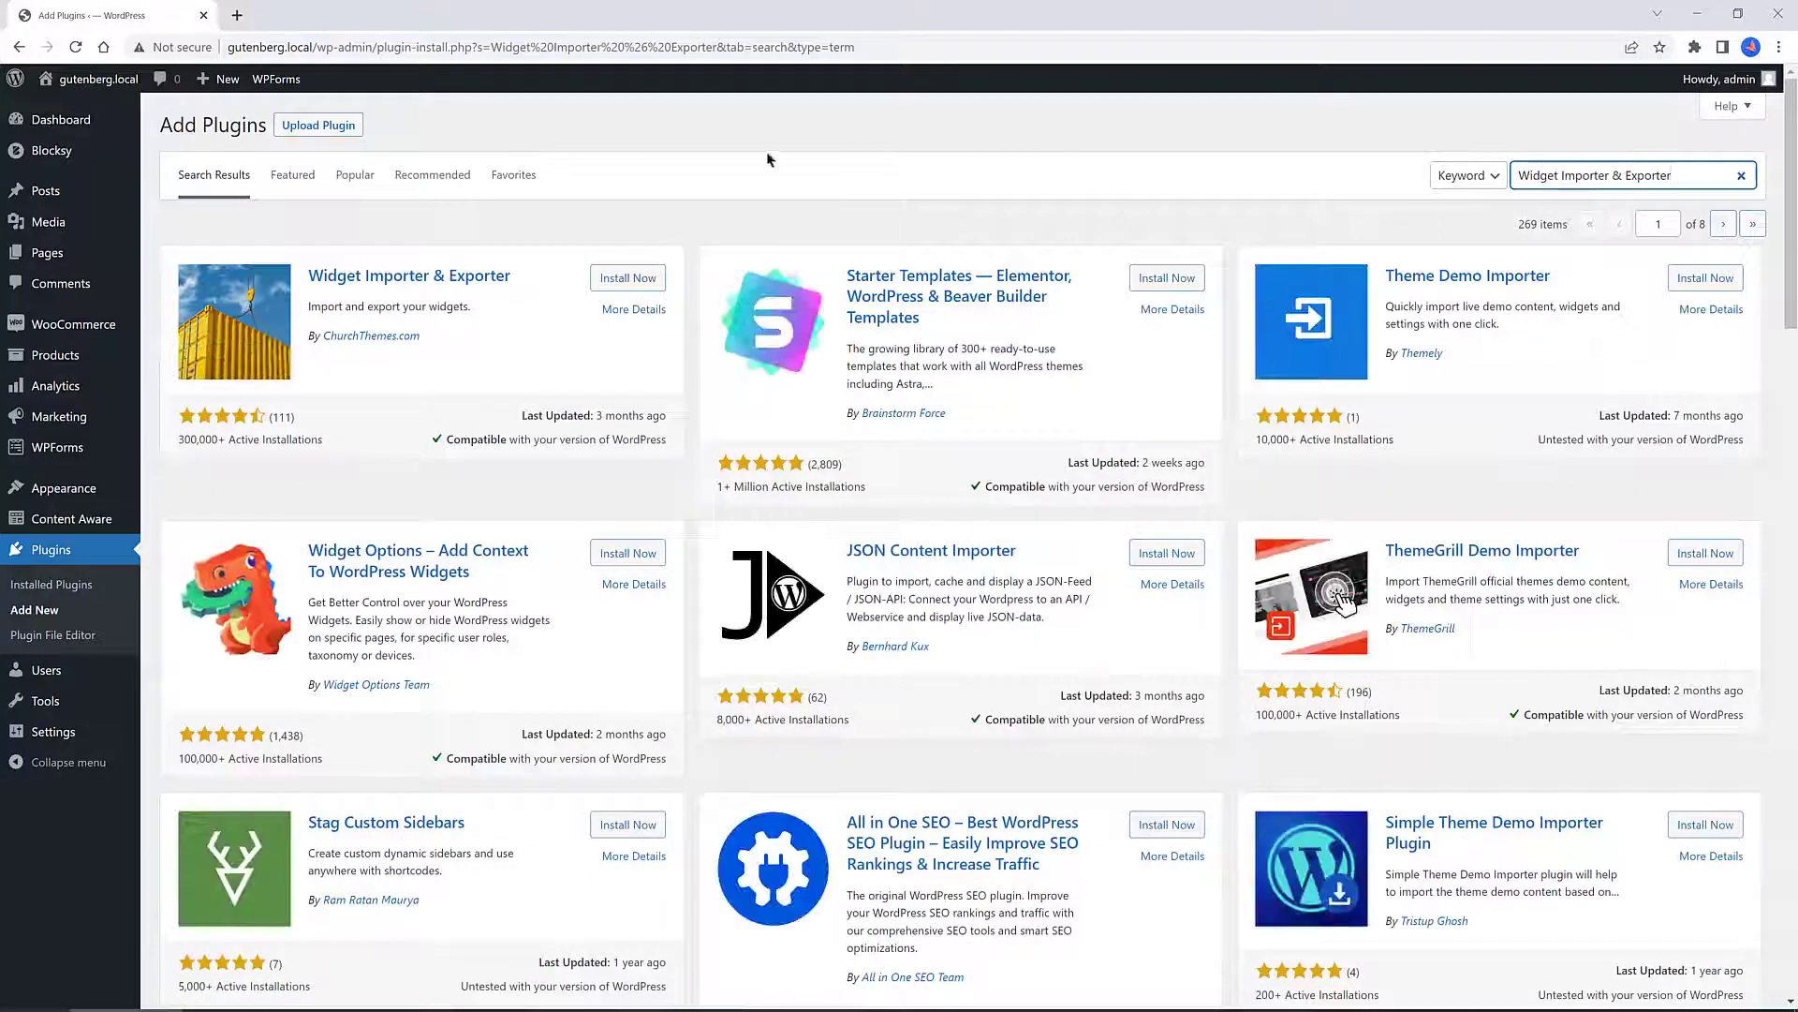
{"action": "left_click", "coordinate": [631, 278]}
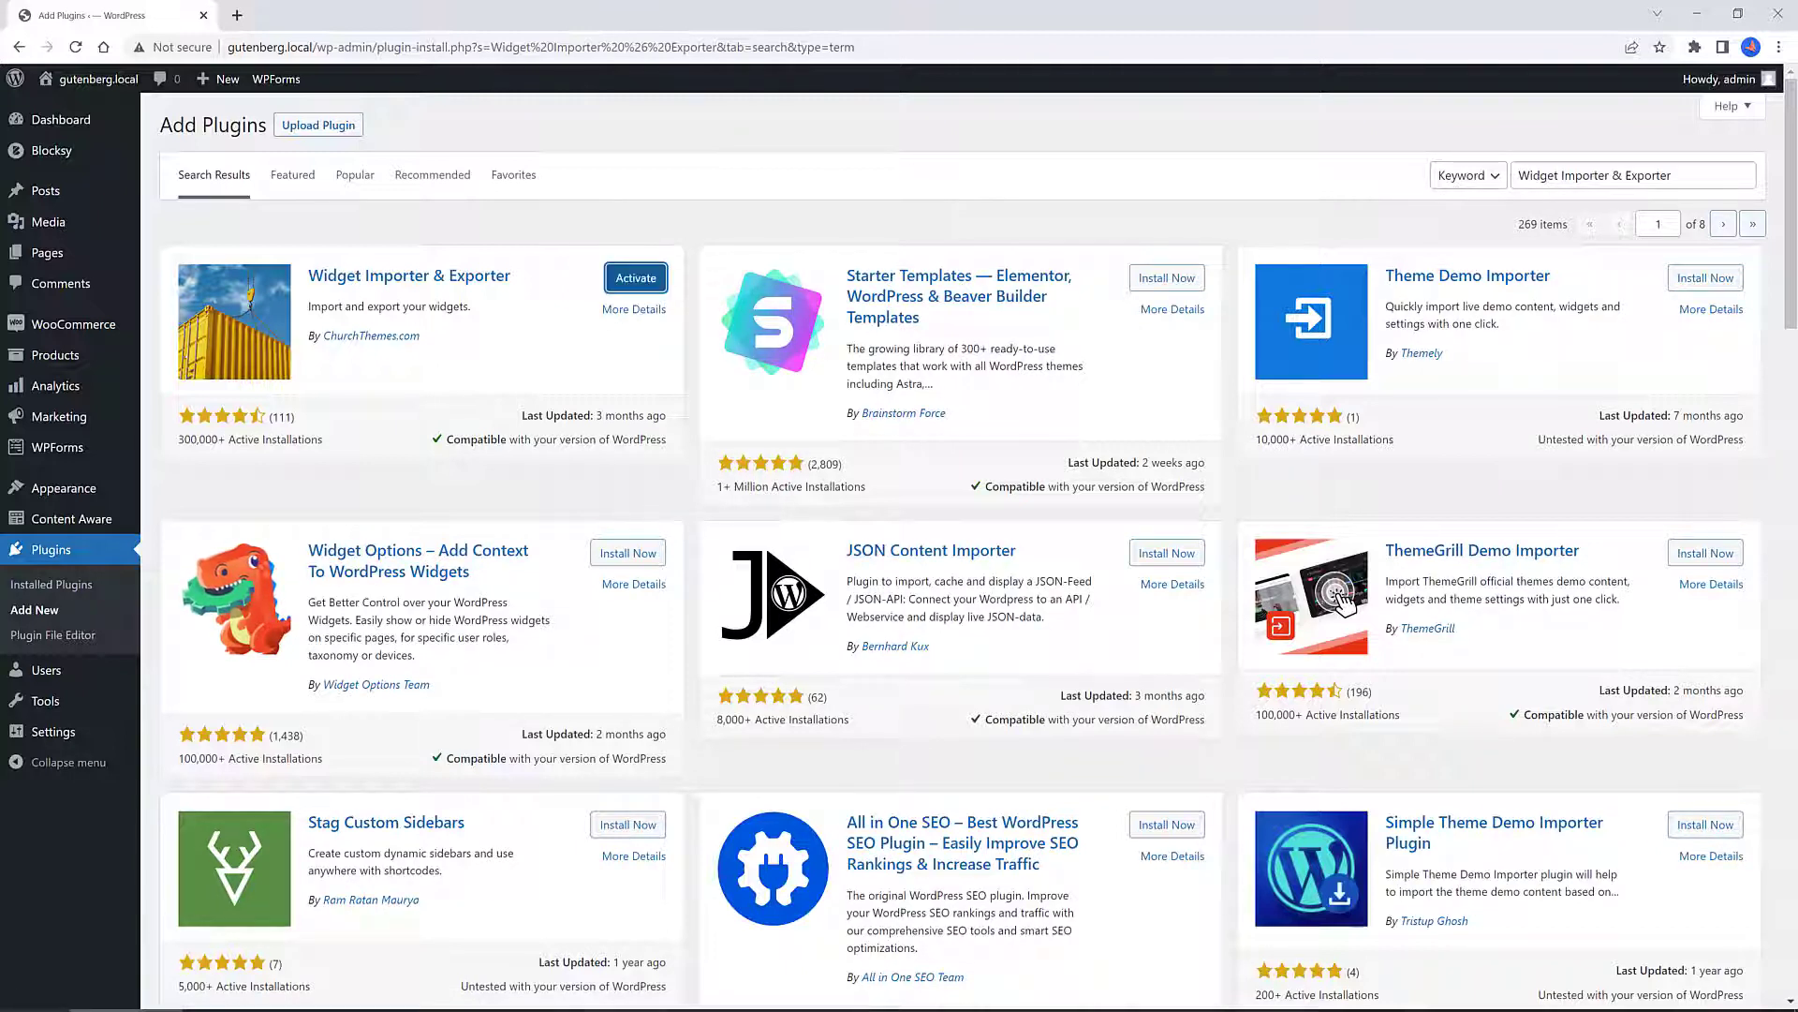
Activate Widget Importer & Exporter, export all active widgets to gutenberg.local-widgets.wie, and view the file
{"action": "left_click", "coordinate": [649, 282]}
{"action": "left_click", "coordinate": [75, 122]}
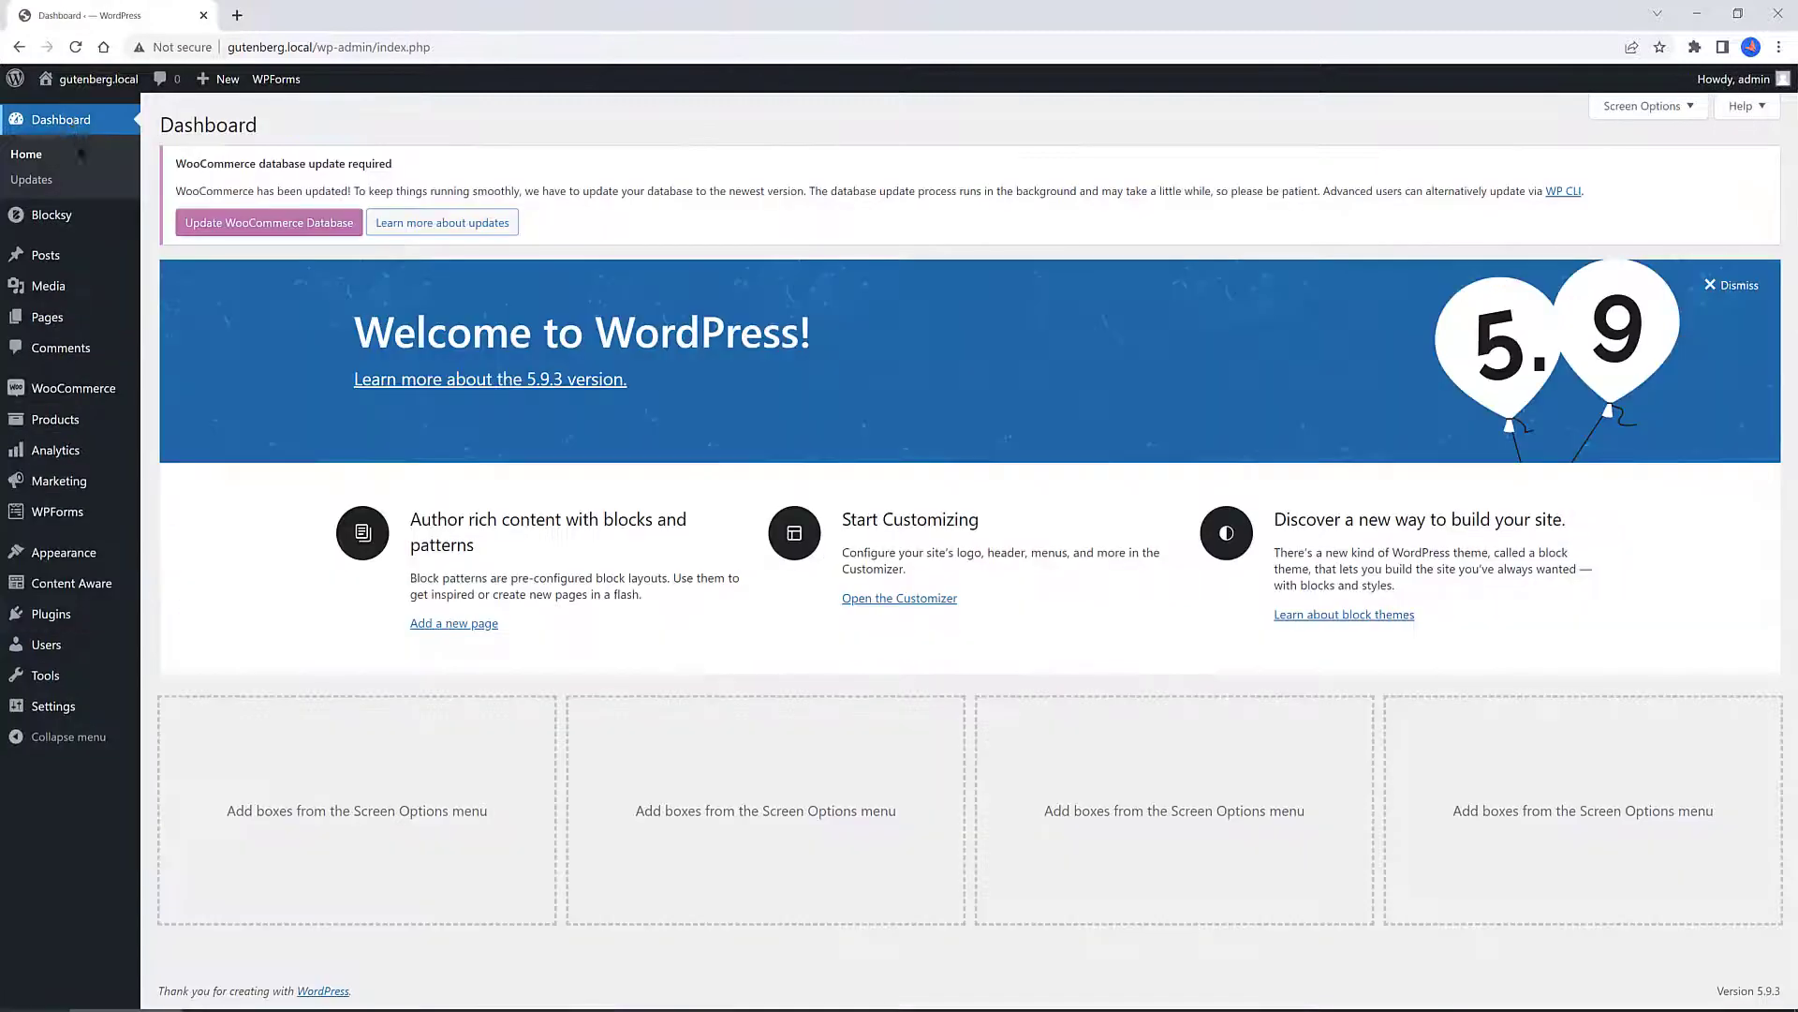
{"action": "mouse_move", "coordinate": [51, 681]}
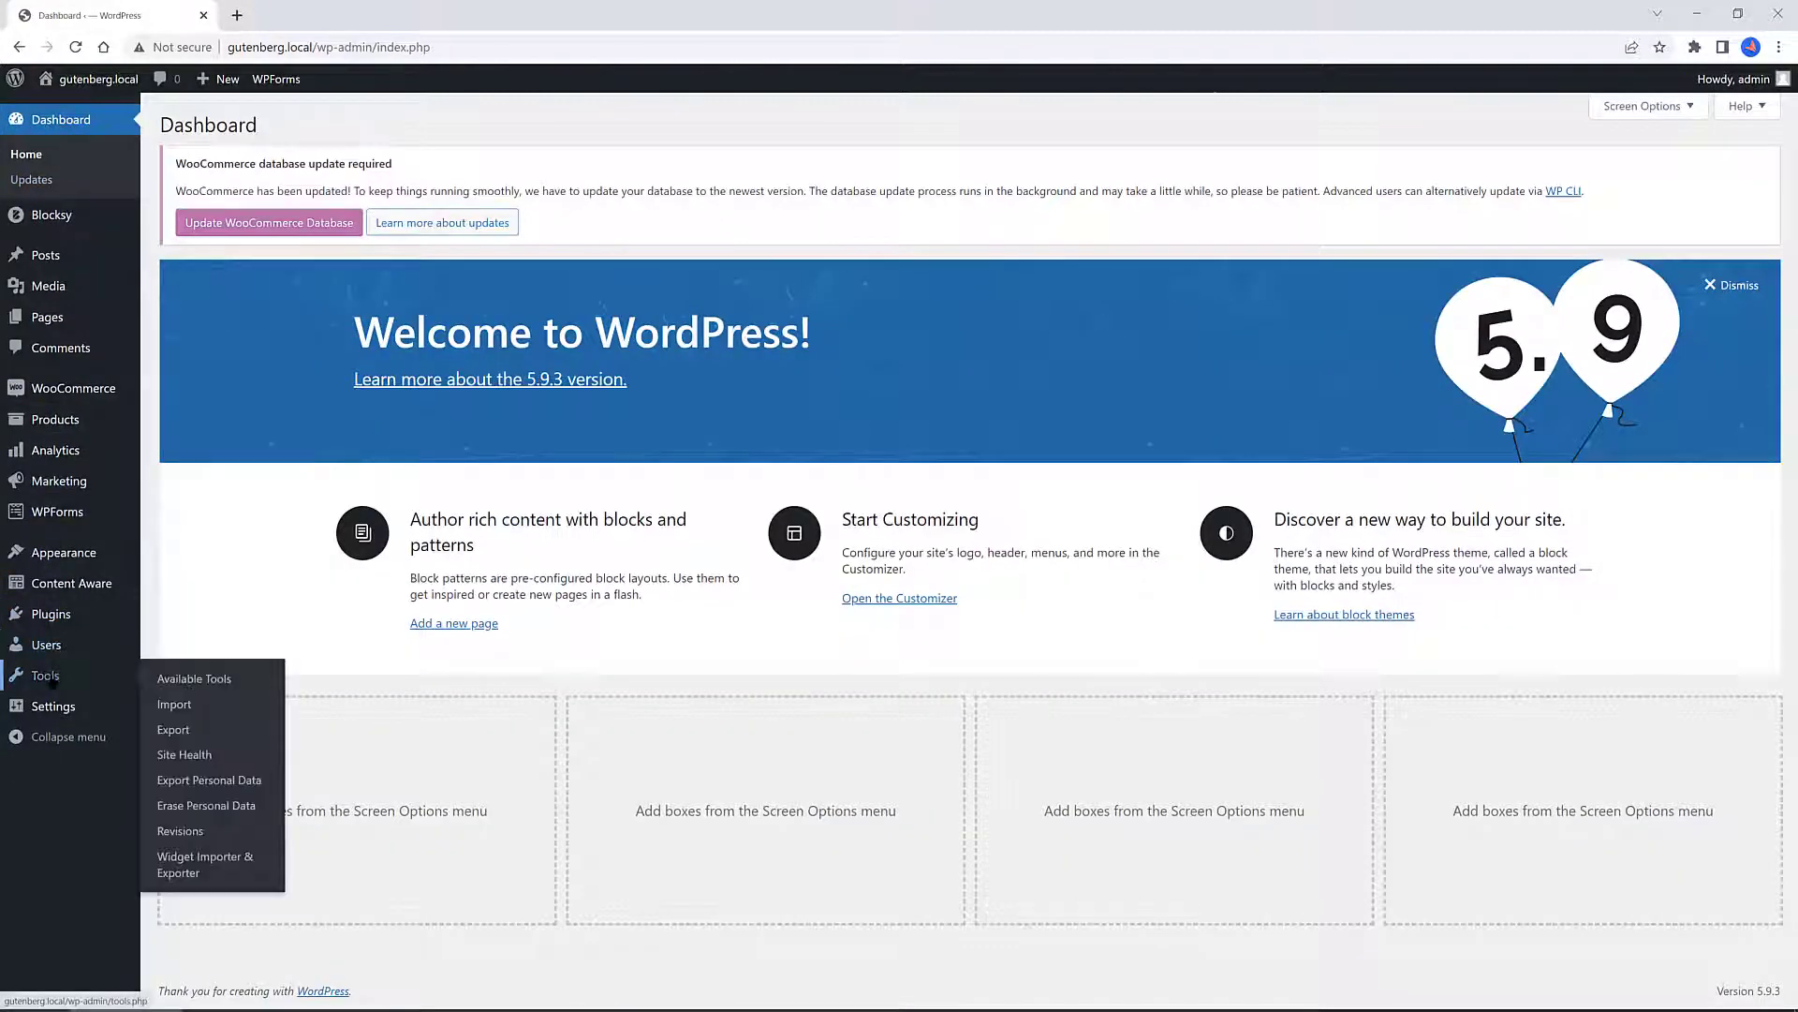
{"action": "left_click", "coordinate": [205, 870]}
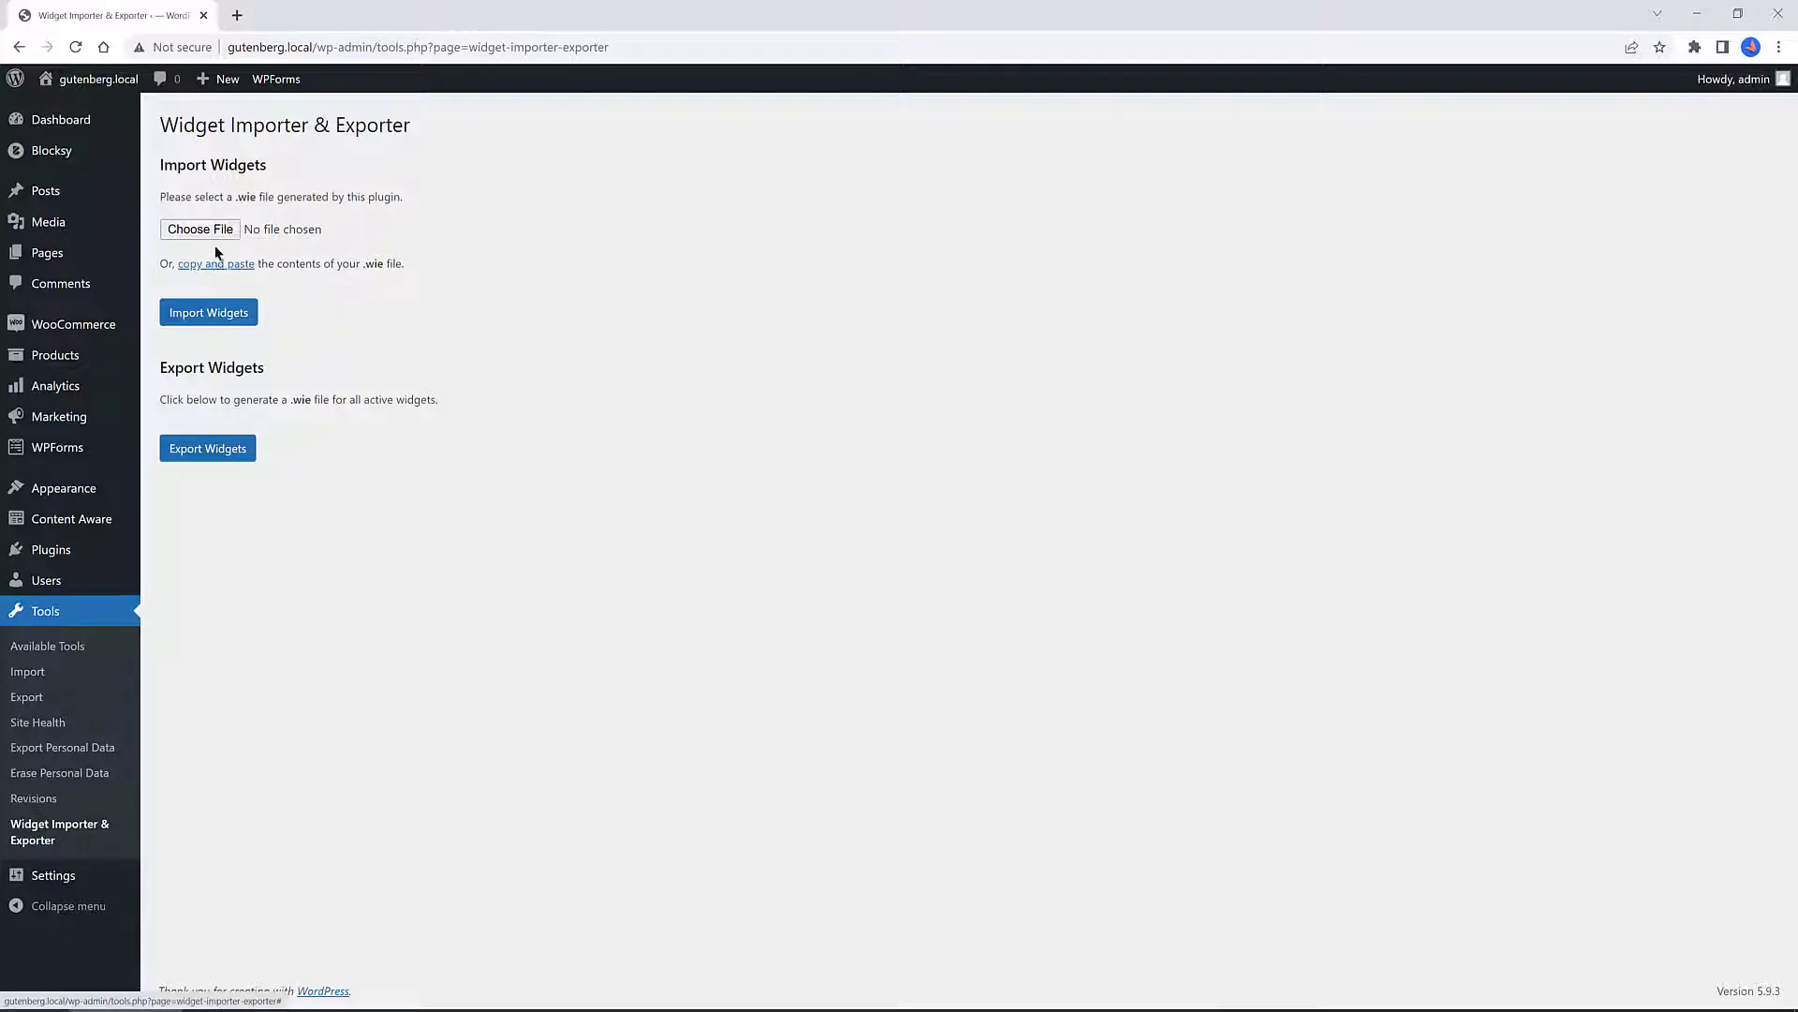
{"action": "left_click", "coordinate": [230, 230]}
{"action": "scroll", "coordinate": [418, 225], "scroll_direction": "down", "scroll_amount": 1}
{"action": "scroll", "coordinate": [419, 225], "scroll_direction": "up", "scroll_amount": 1}
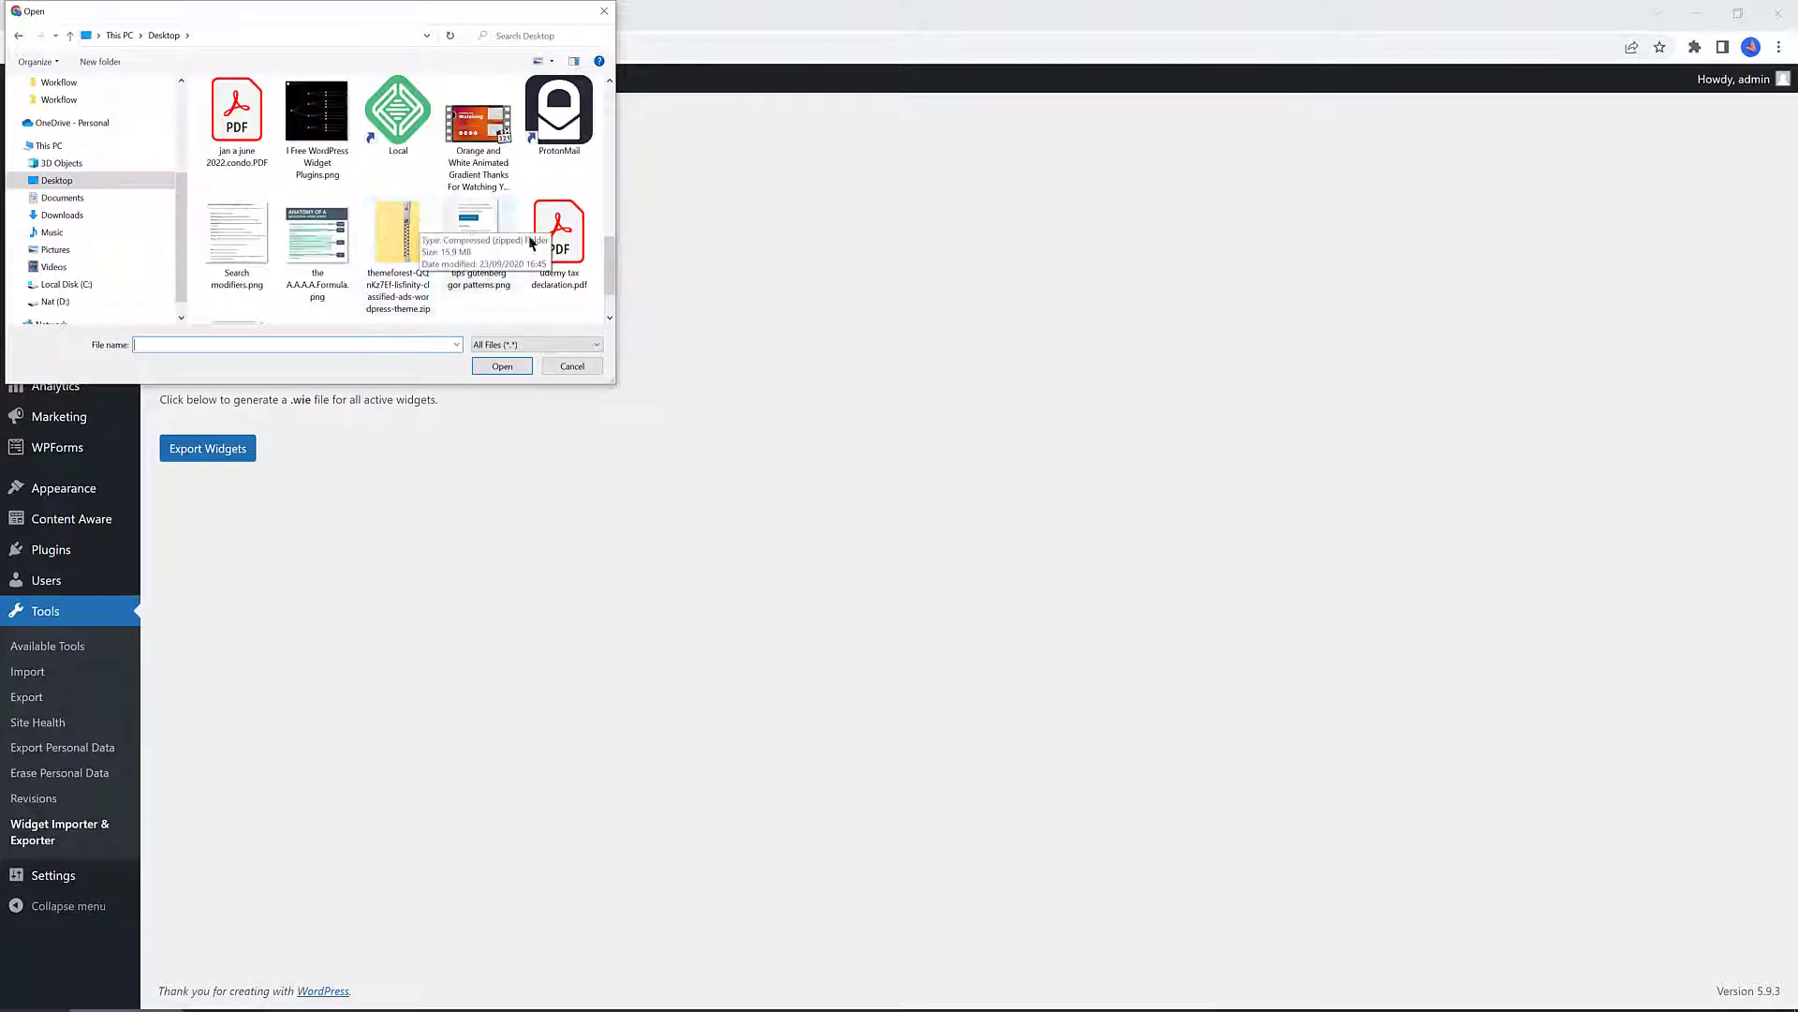
{"action": "left_click", "coordinate": [573, 367]}
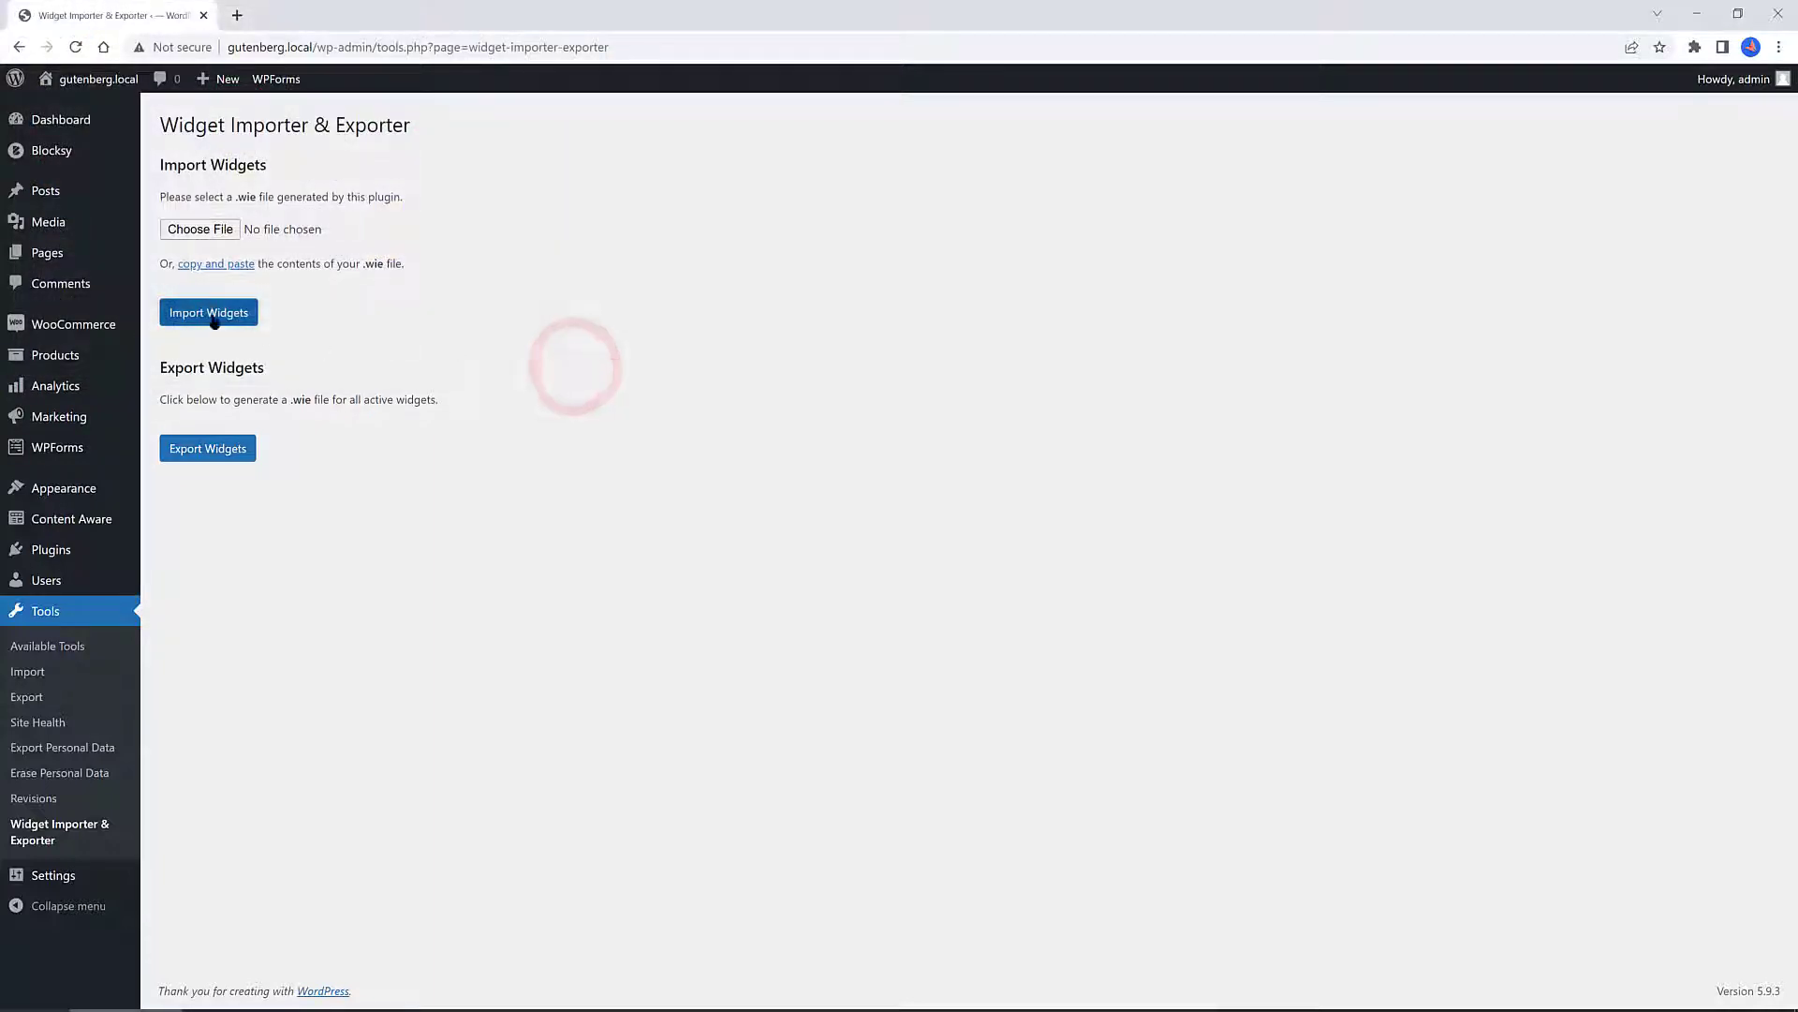
{"action": "left_click", "coordinate": [249, 450]}
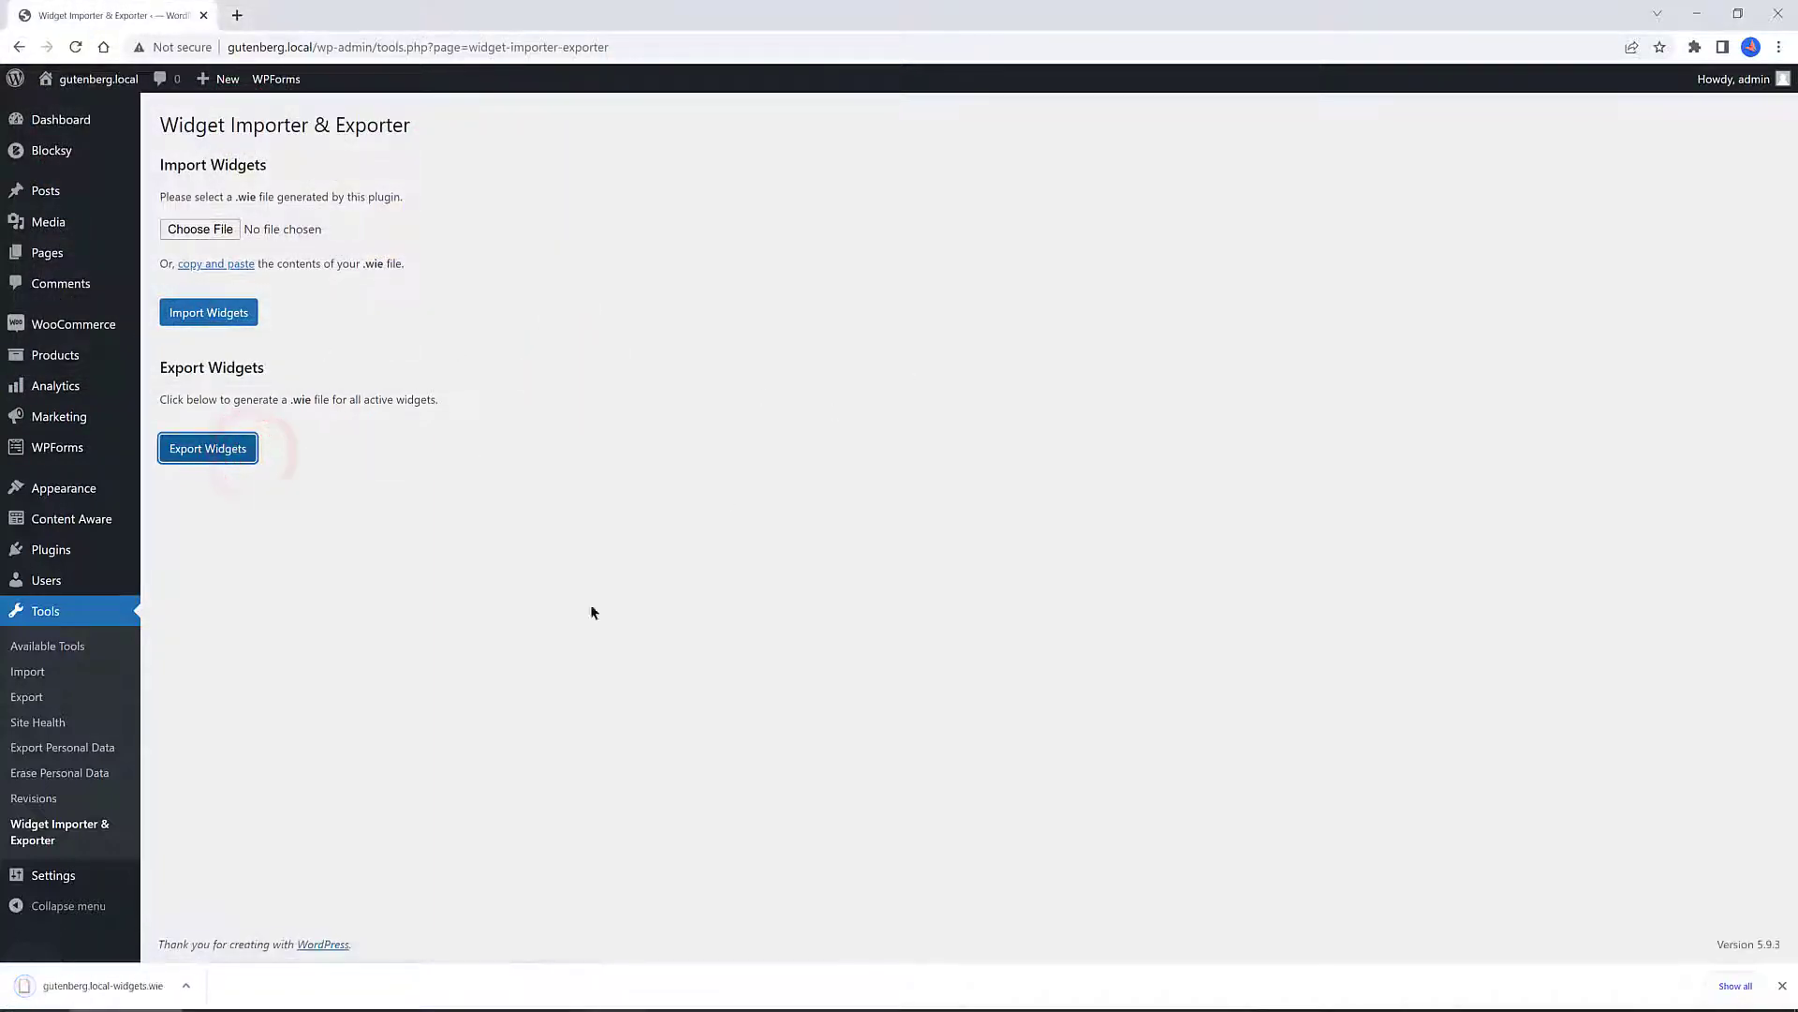
{"action": "left_click", "coordinate": [129, 994]}
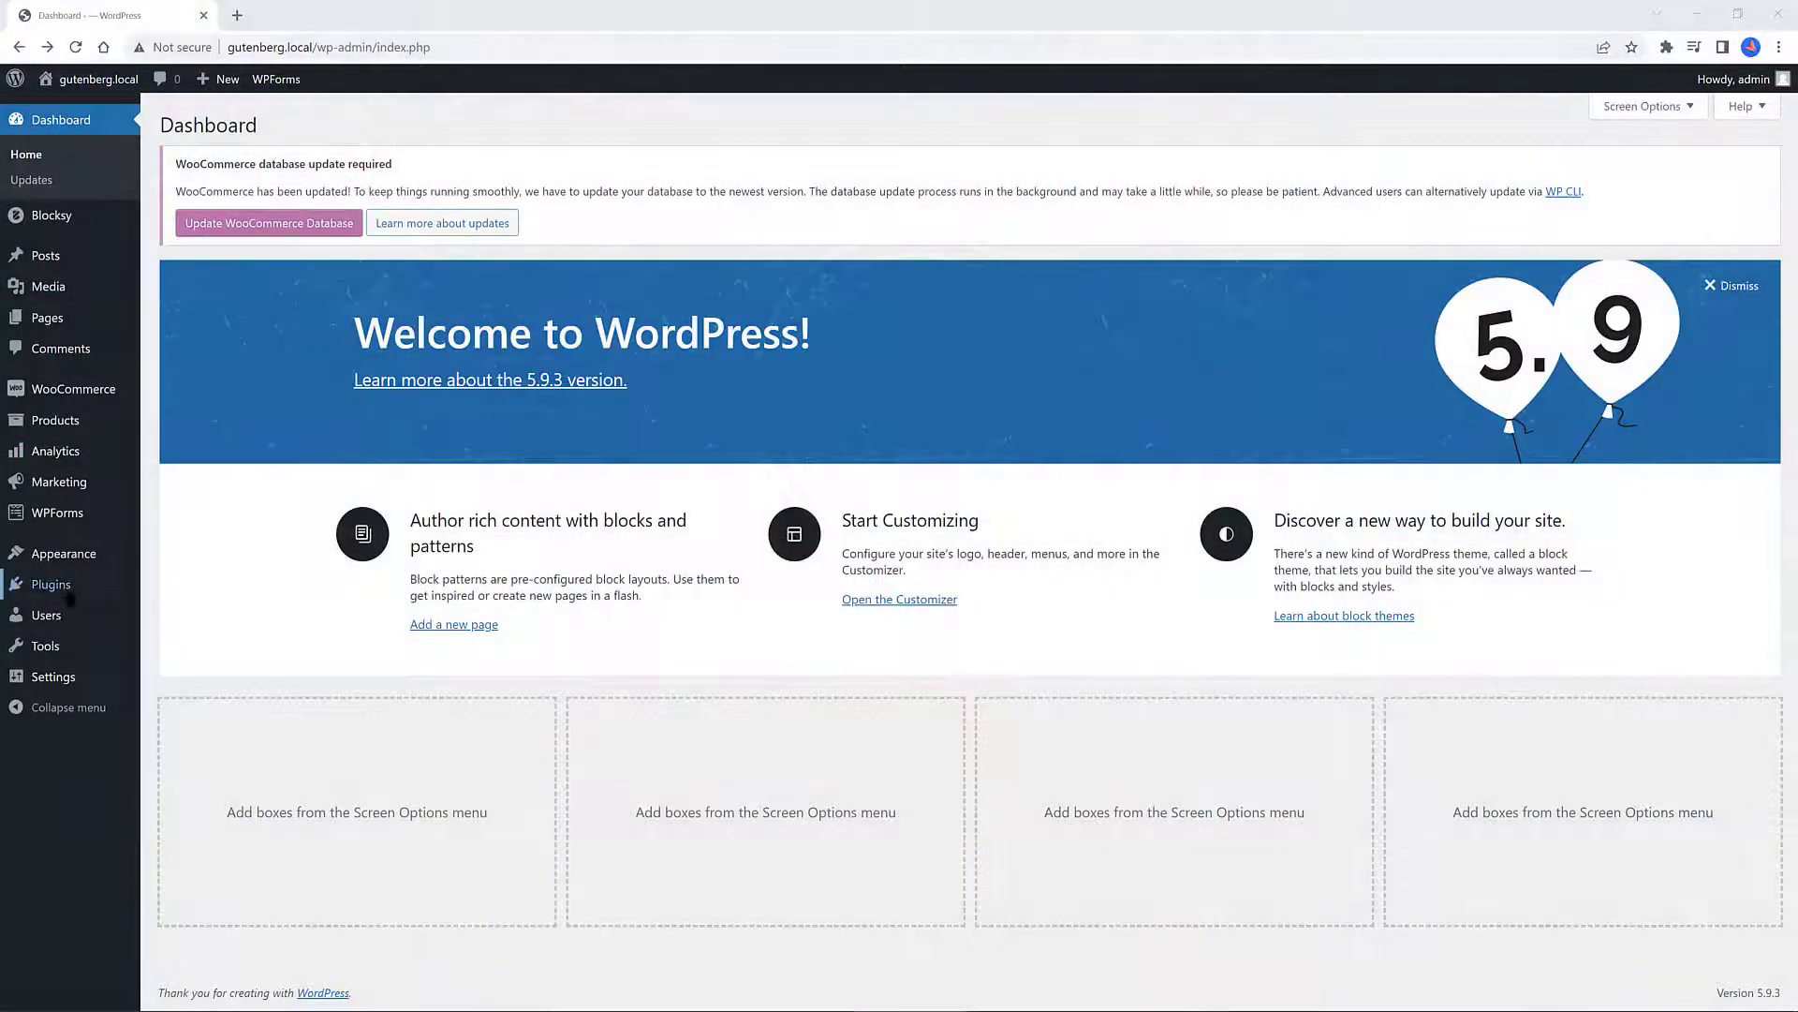
Install and activate the amr shortcode any widget plugin from Add Plugins
{"action": "mouse_move", "coordinate": [56, 585]}
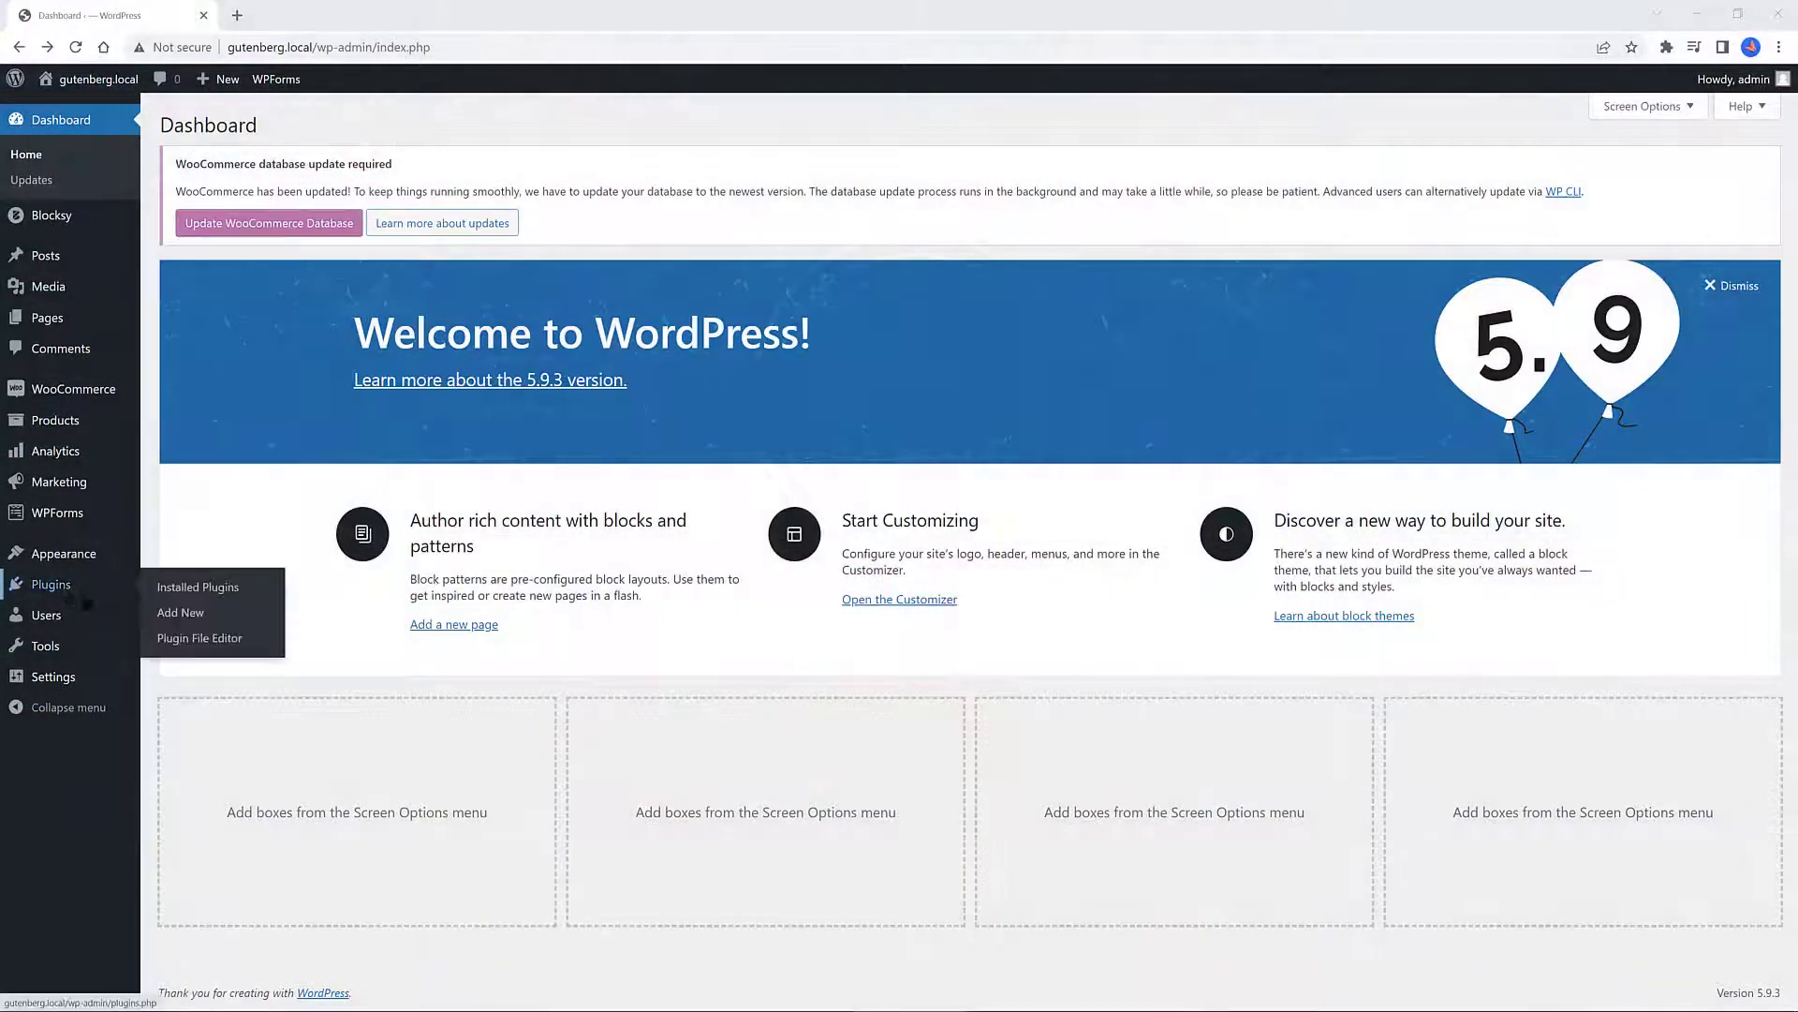
{"action": "left_click", "coordinate": [172, 614]}
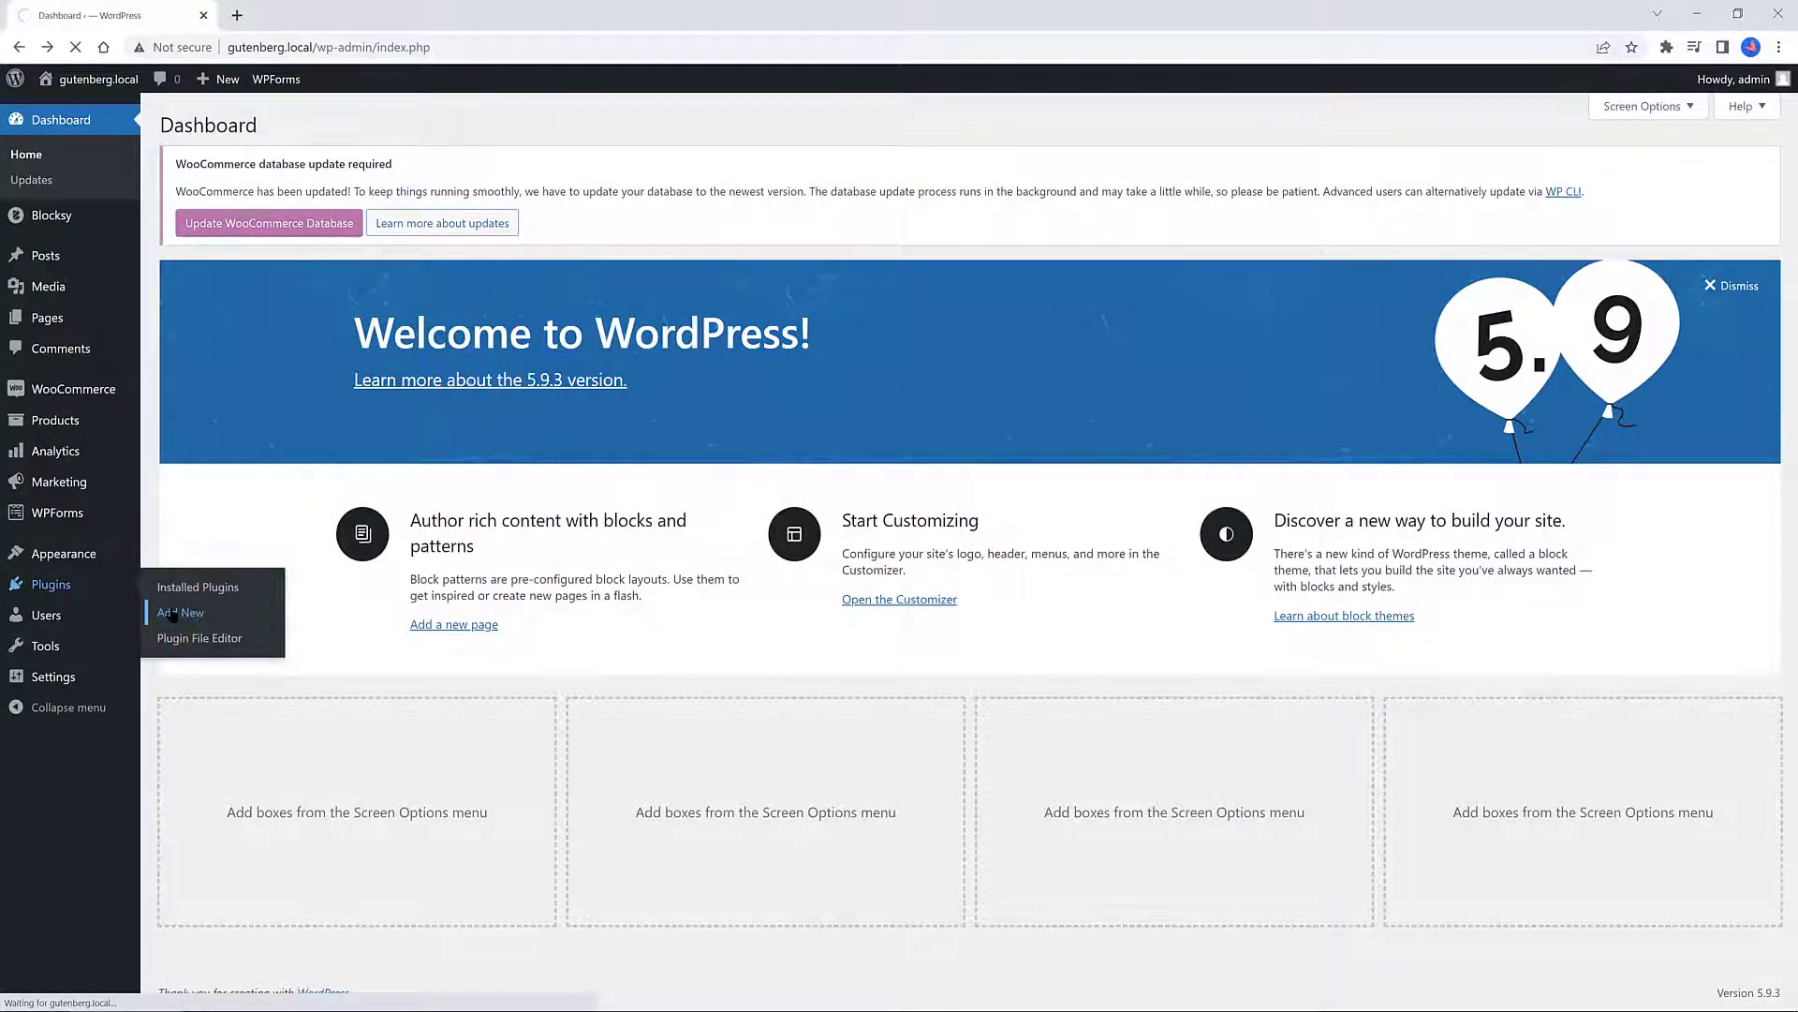
{"action": "left_click", "coordinate": [1588, 176]}
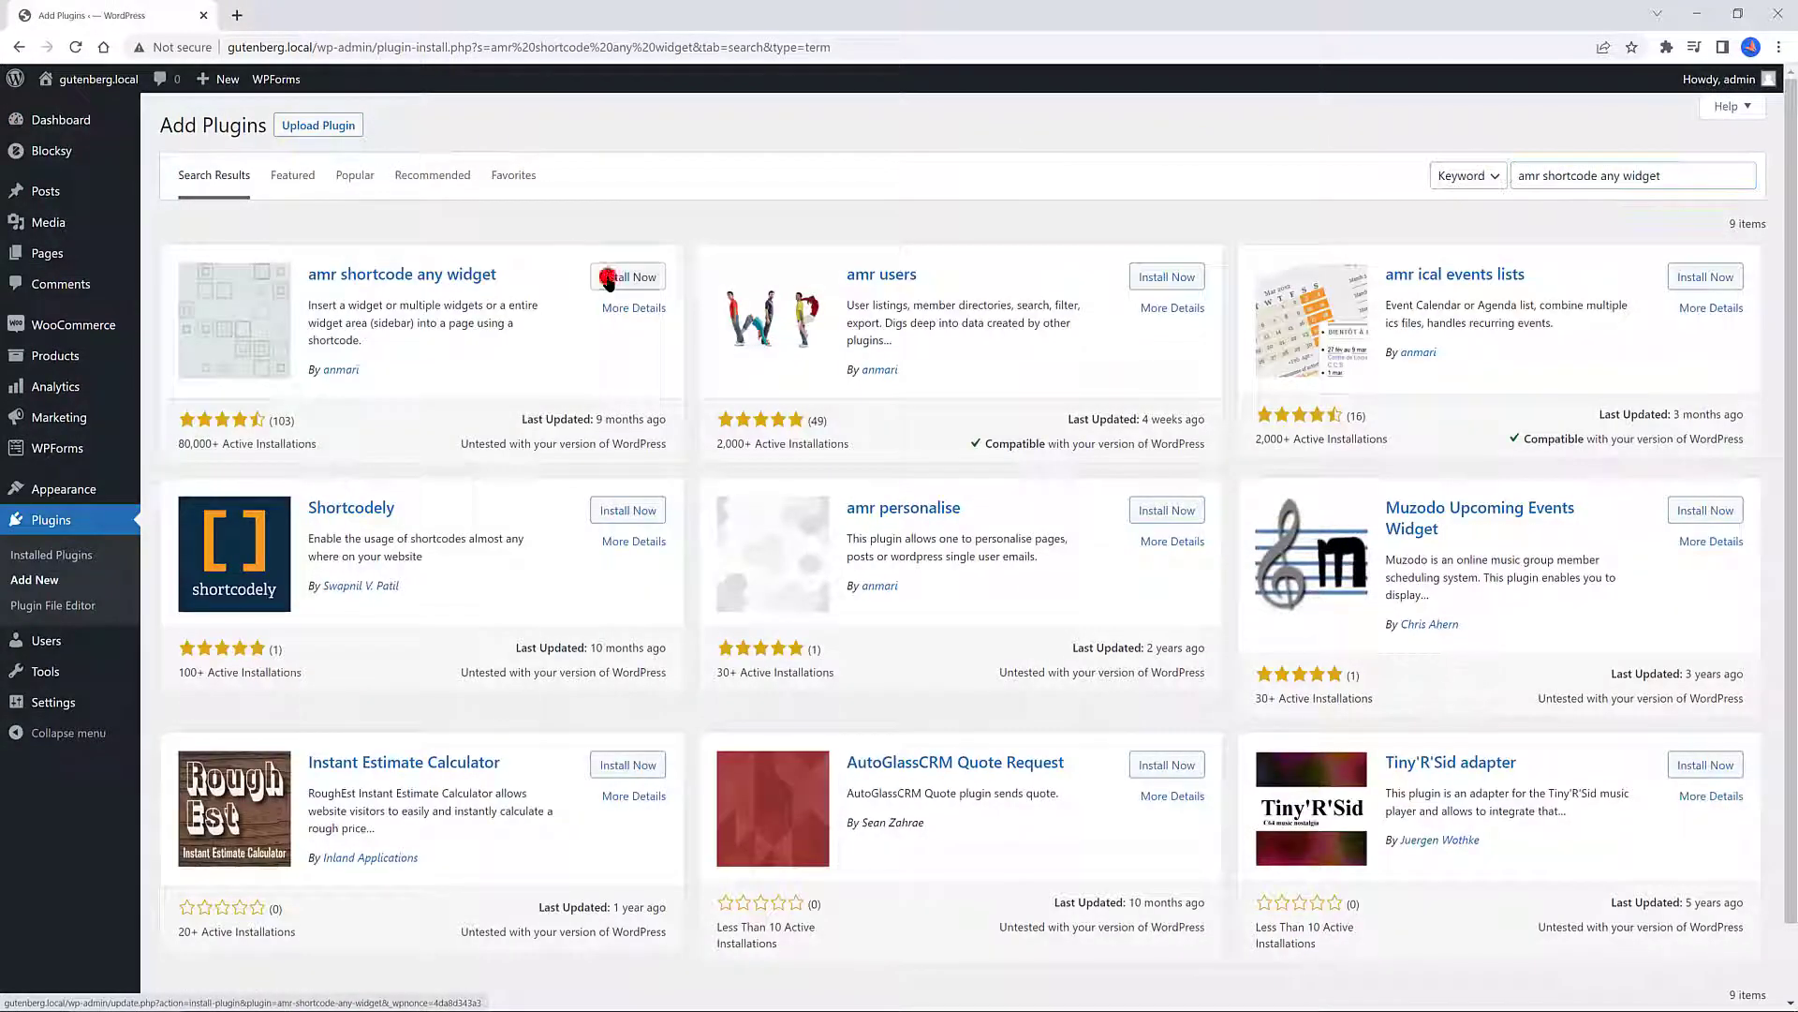
{"action": "left_click", "coordinate": [609, 279]}
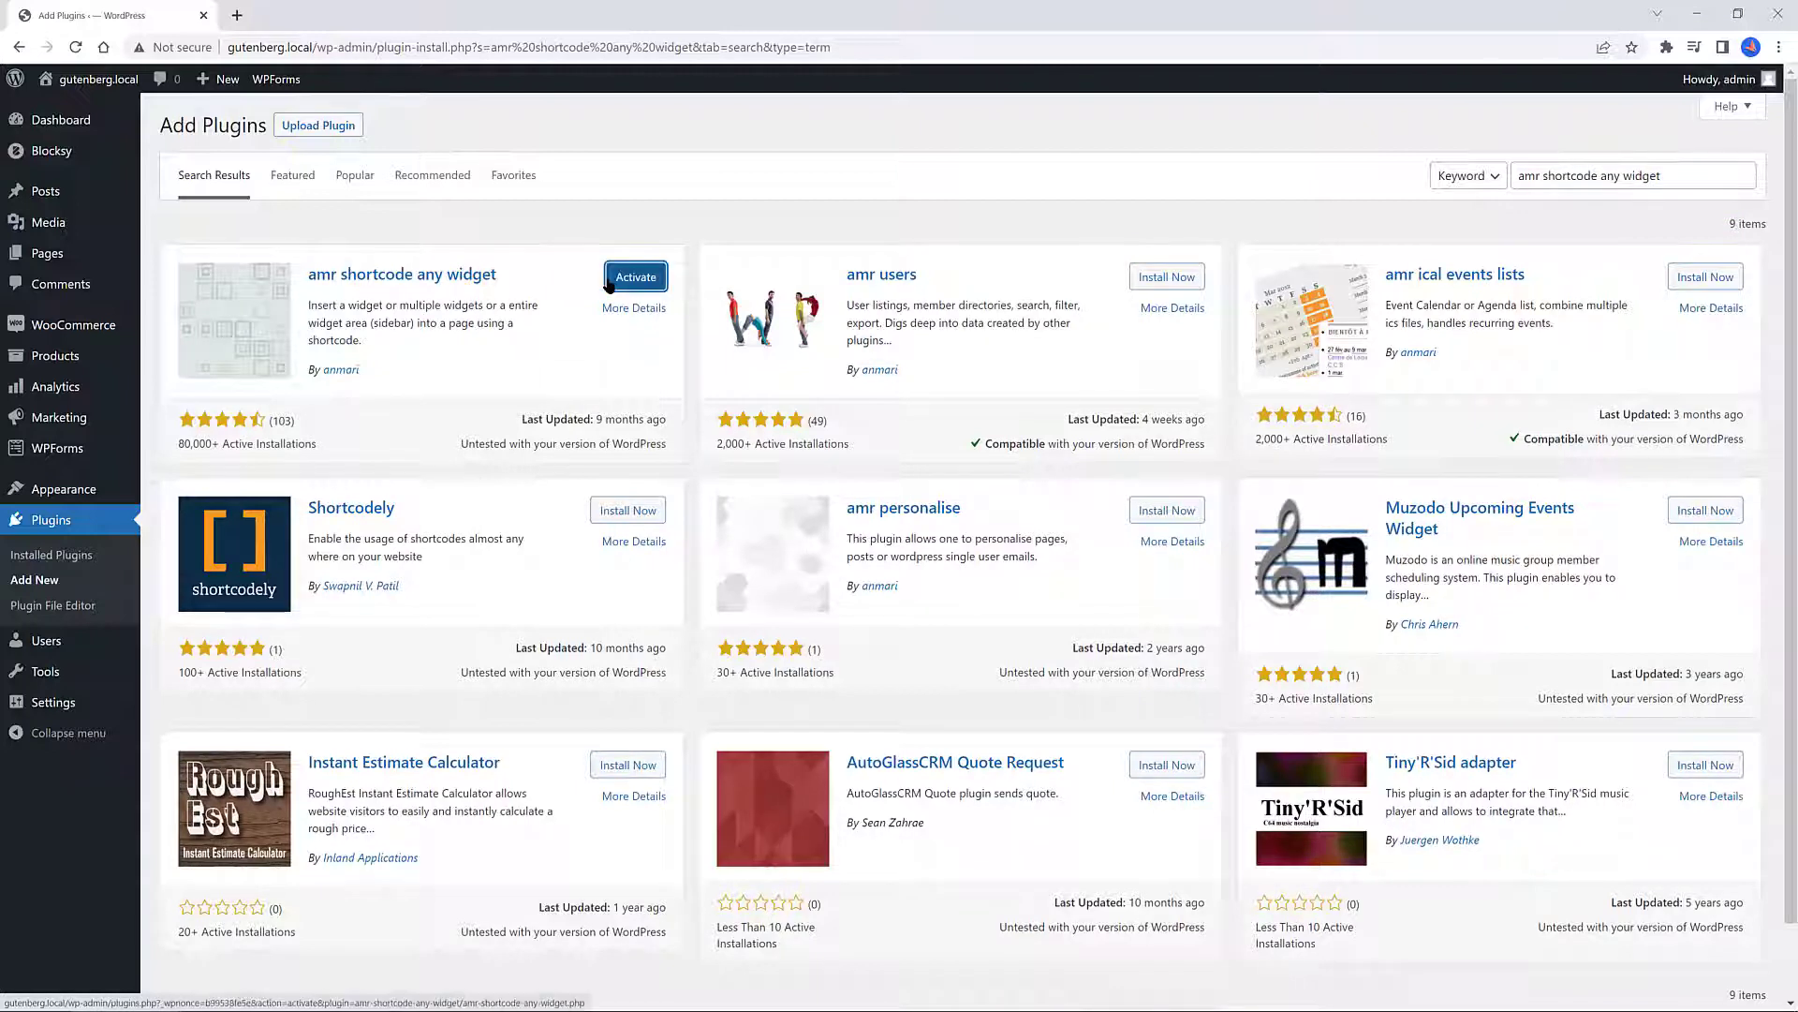
{"action": "left_click", "coordinate": [643, 280]}
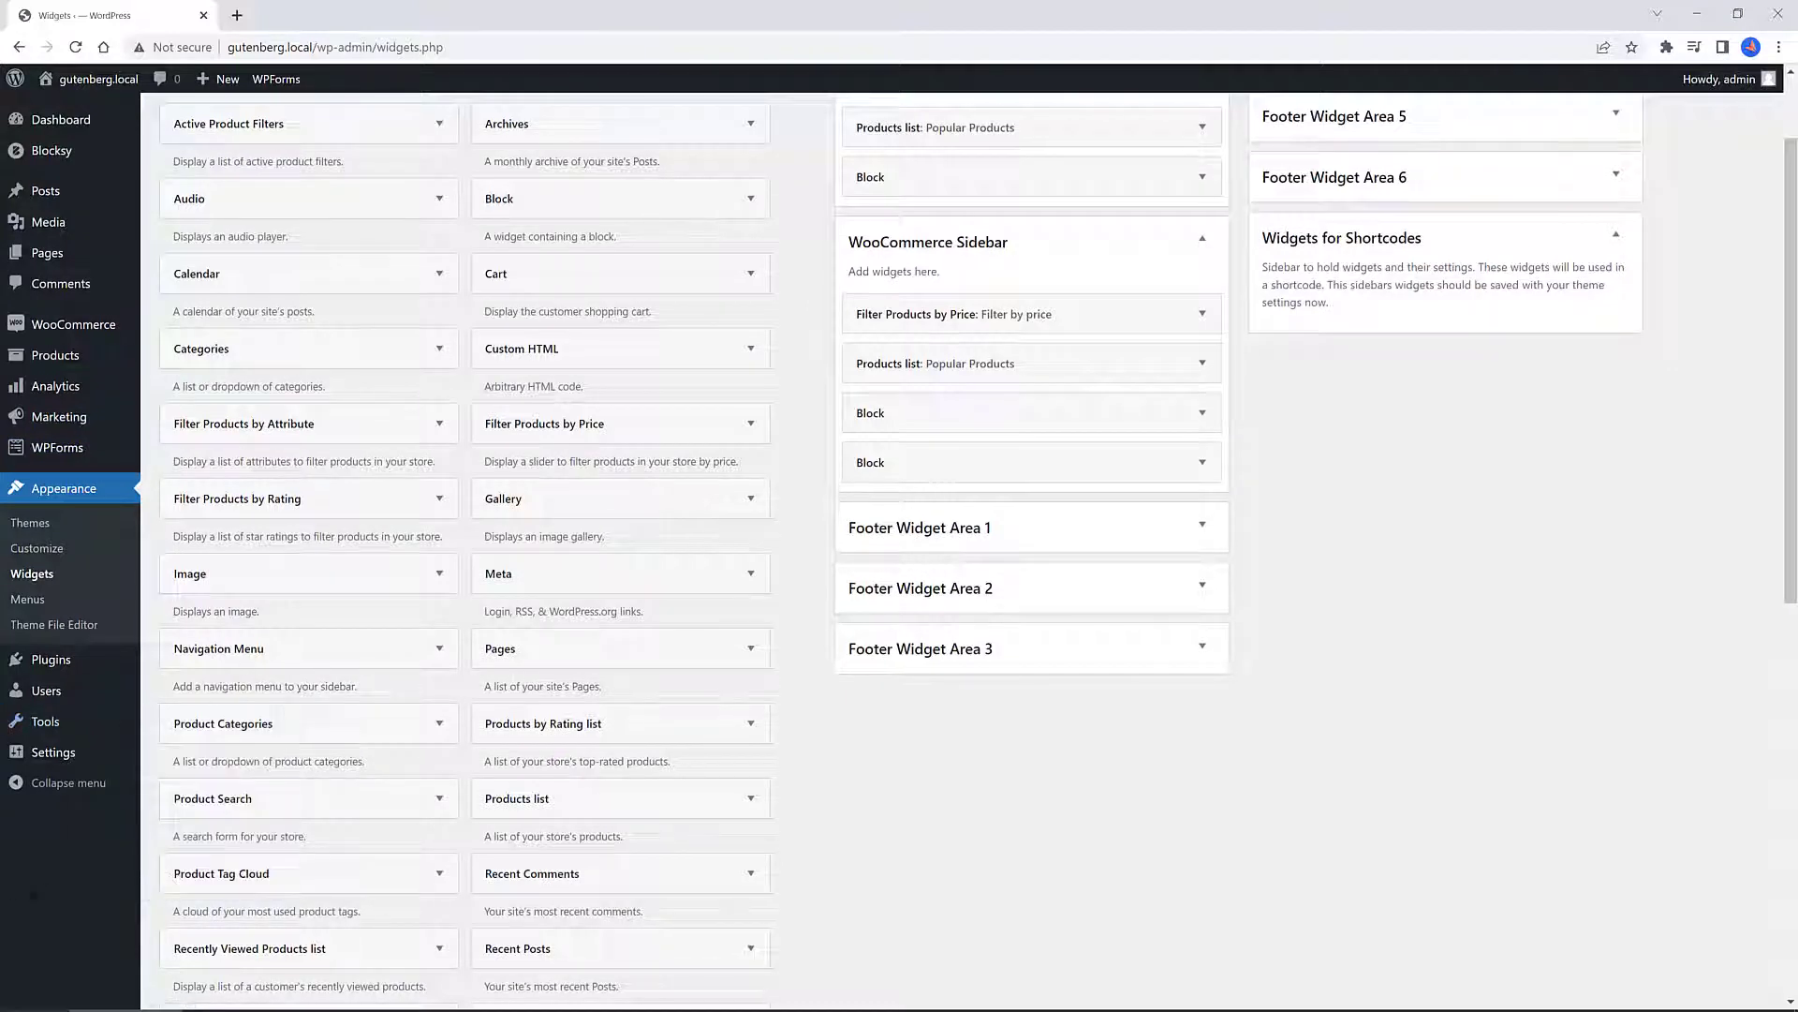
Add a Product Categories widget to the Widgets for Shortcodes area
{"action": "left_click", "coordinate": [269, 728]}
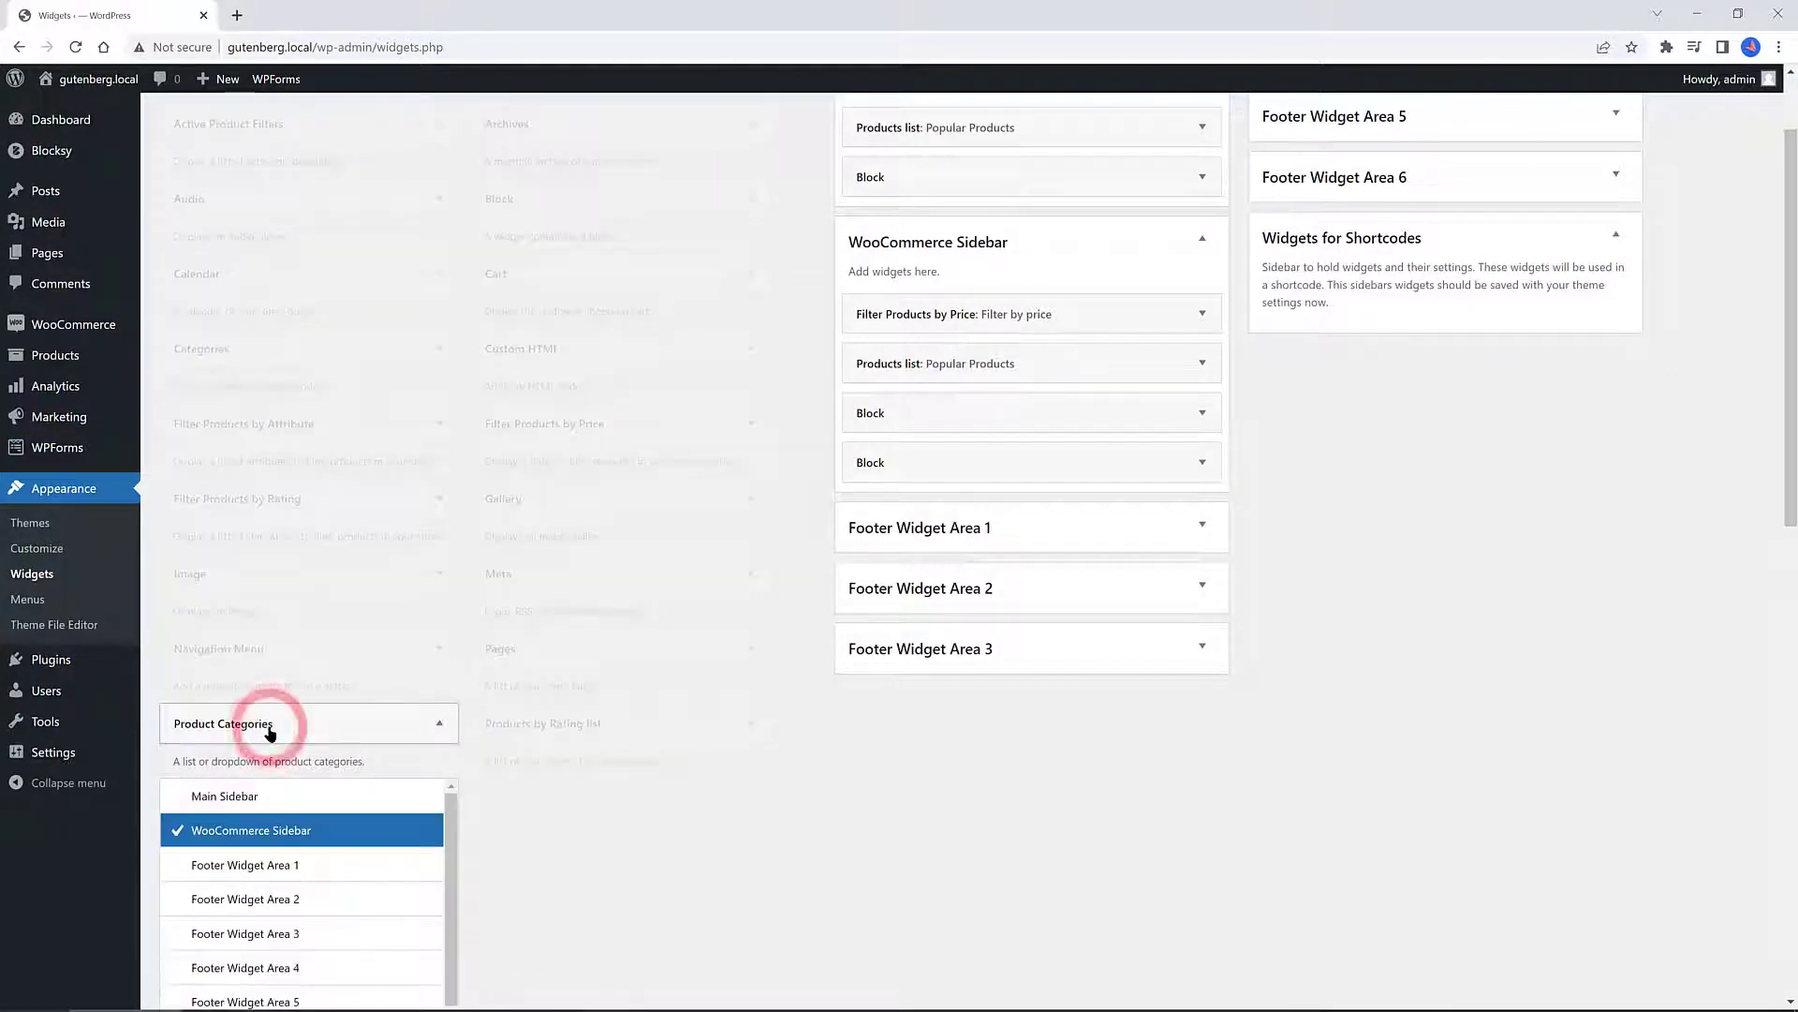
{"action": "left_click", "coordinate": [269, 729]}
{"action": "left_click_drag", "start_coordinate": [267, 726], "coordinate": [1434, 368]}
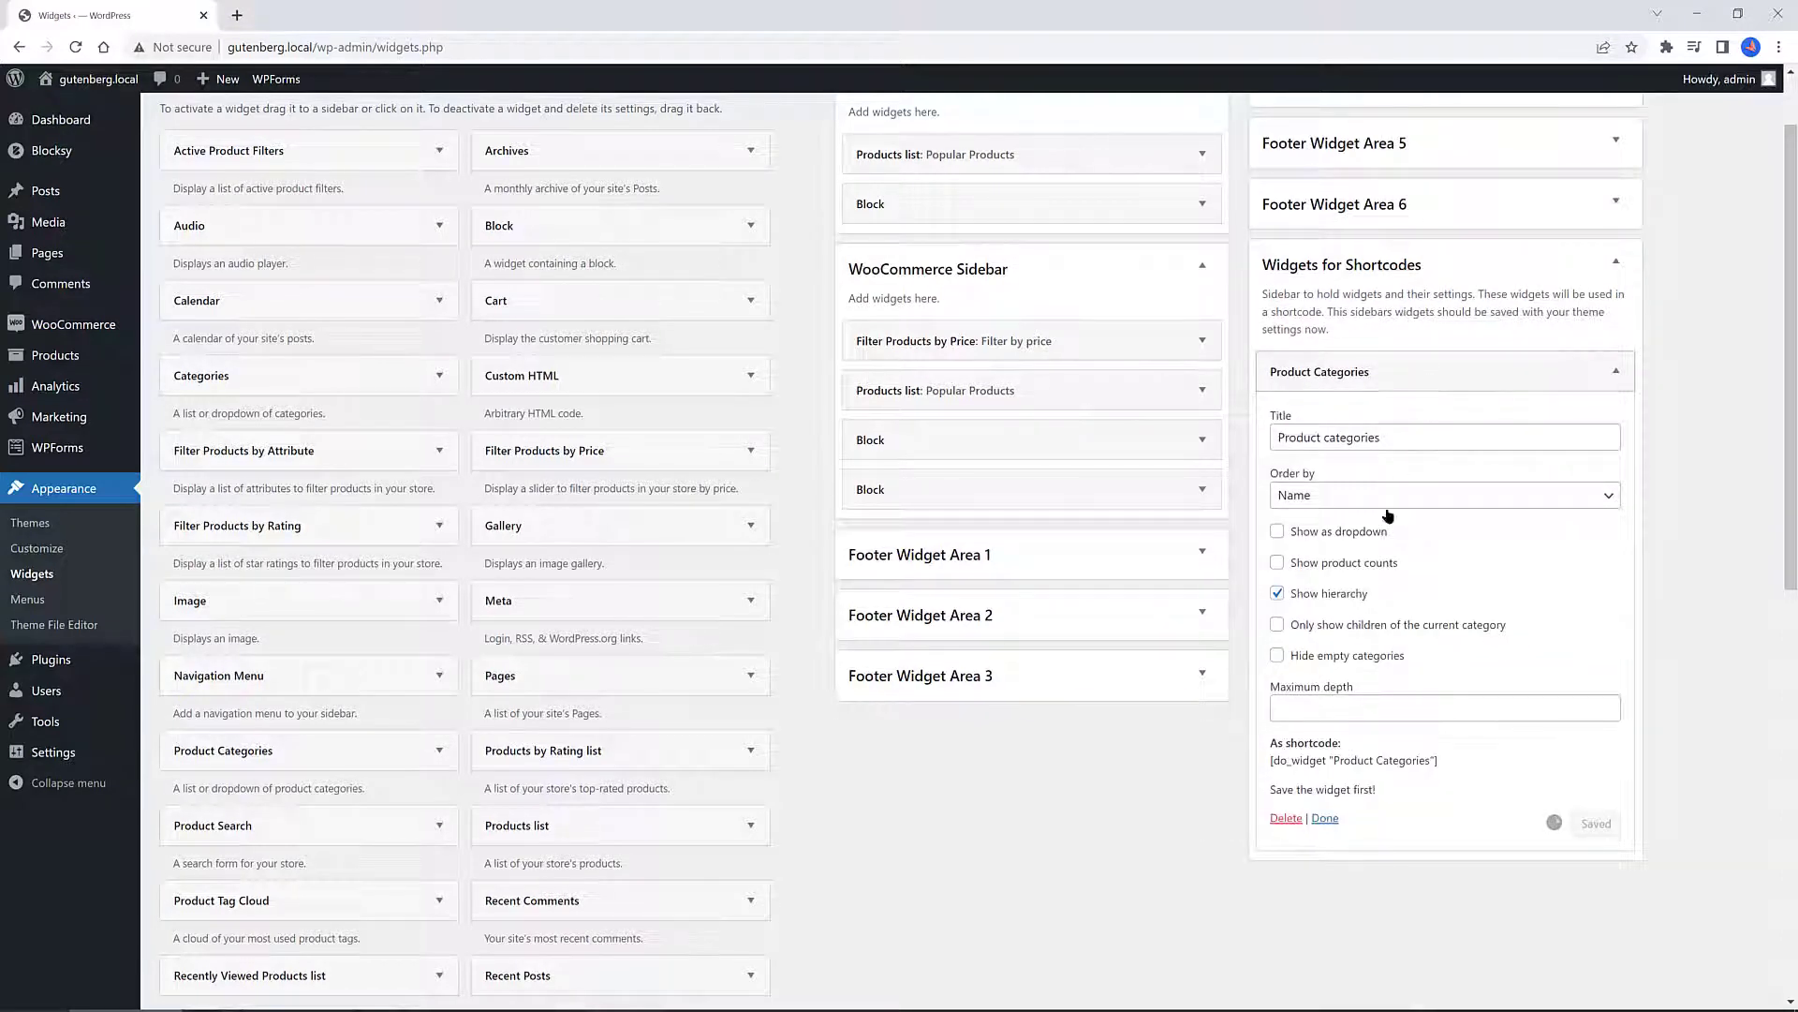
Copy the widget's [do_widget "Product Categories"] shortcode and close its settings
{"action": "left_click_drag", "start_coordinate": [1447, 766], "coordinate": [1272, 761]}
{"action": "right_click", "coordinate": [1311, 766]}
{"action": "left_click", "coordinate": [1341, 780]}
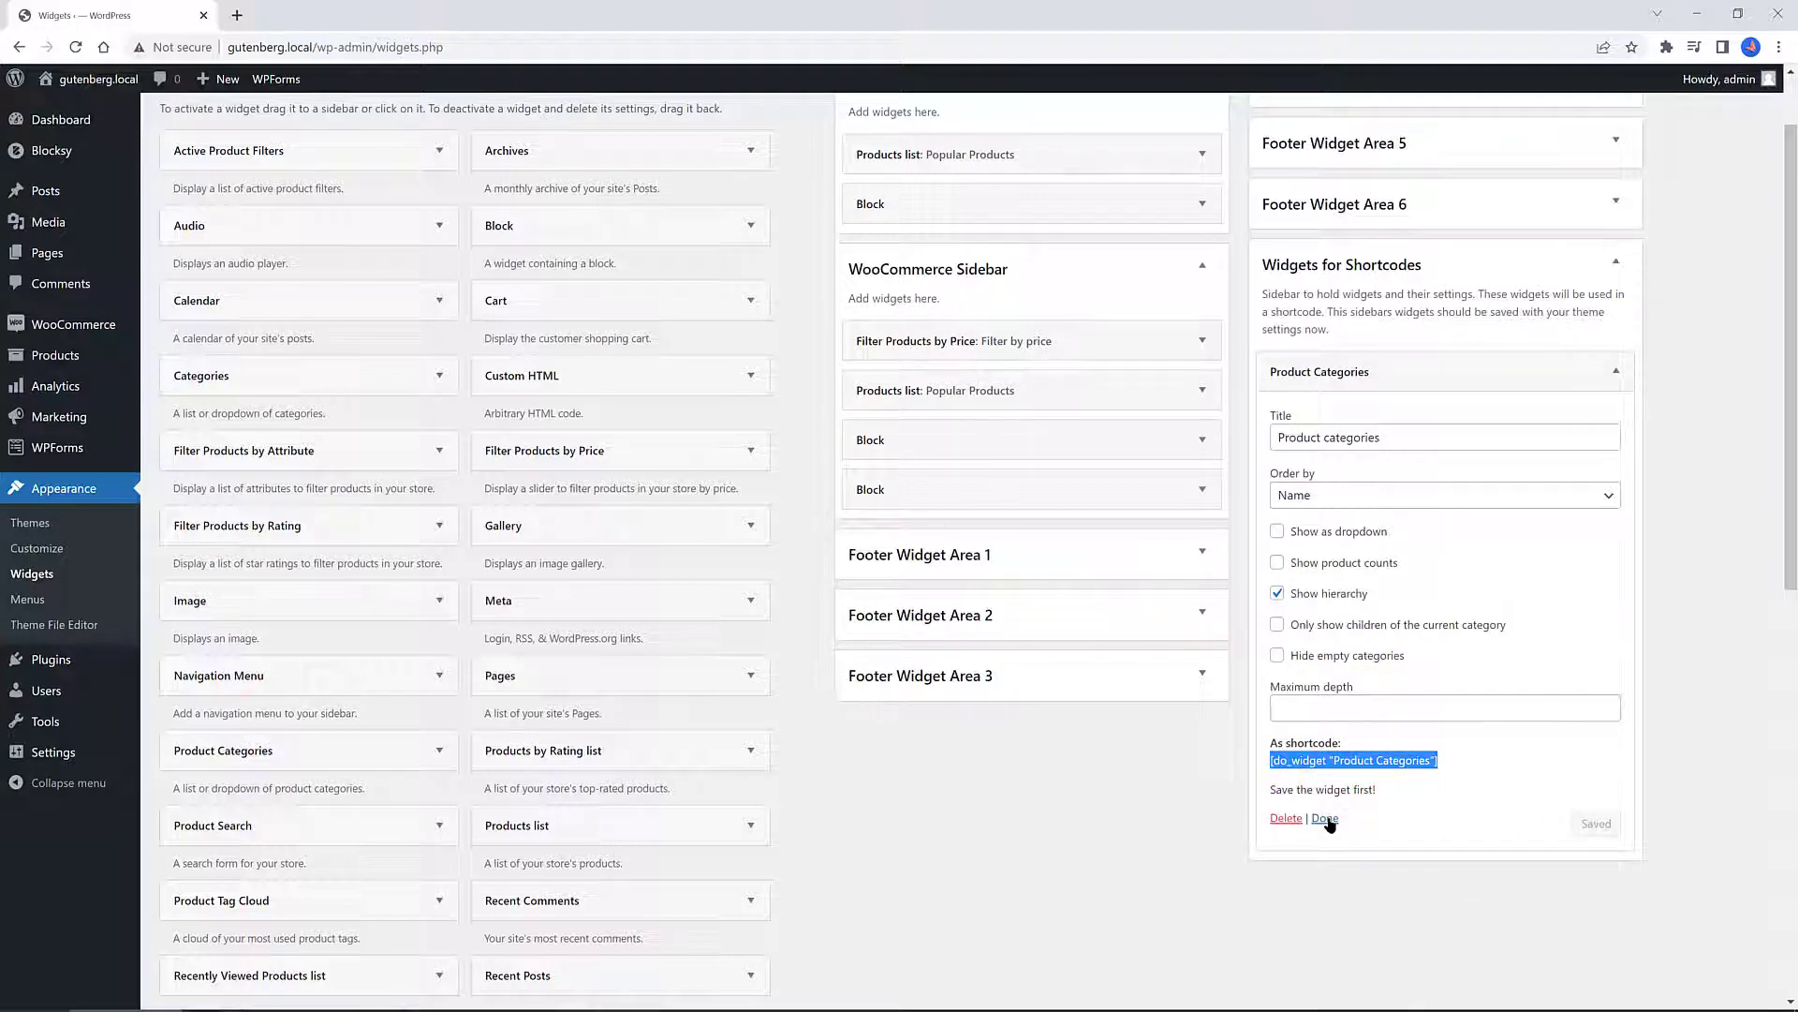
{"action": "left_click", "coordinate": [1326, 820]}
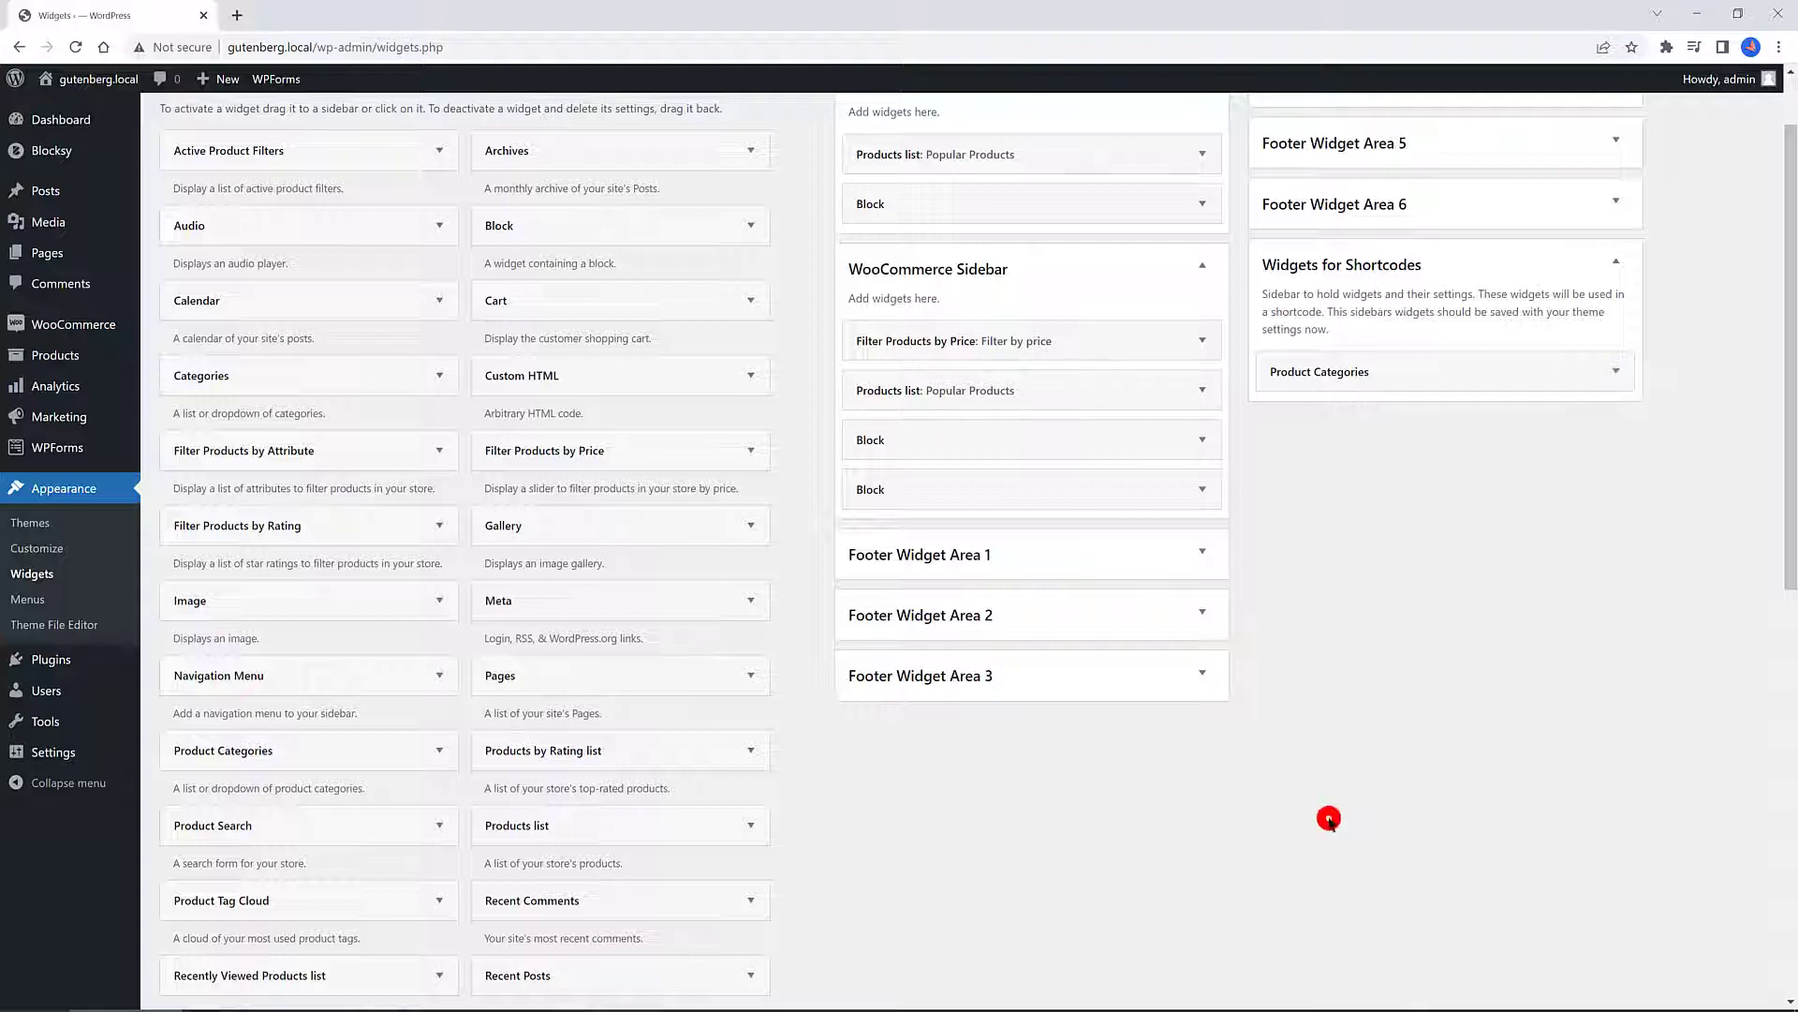
Put a [do_widget "Product Categories"] Shortcode block at the top of My account and update it
{"action": "mouse_move", "coordinate": [19, 254]}
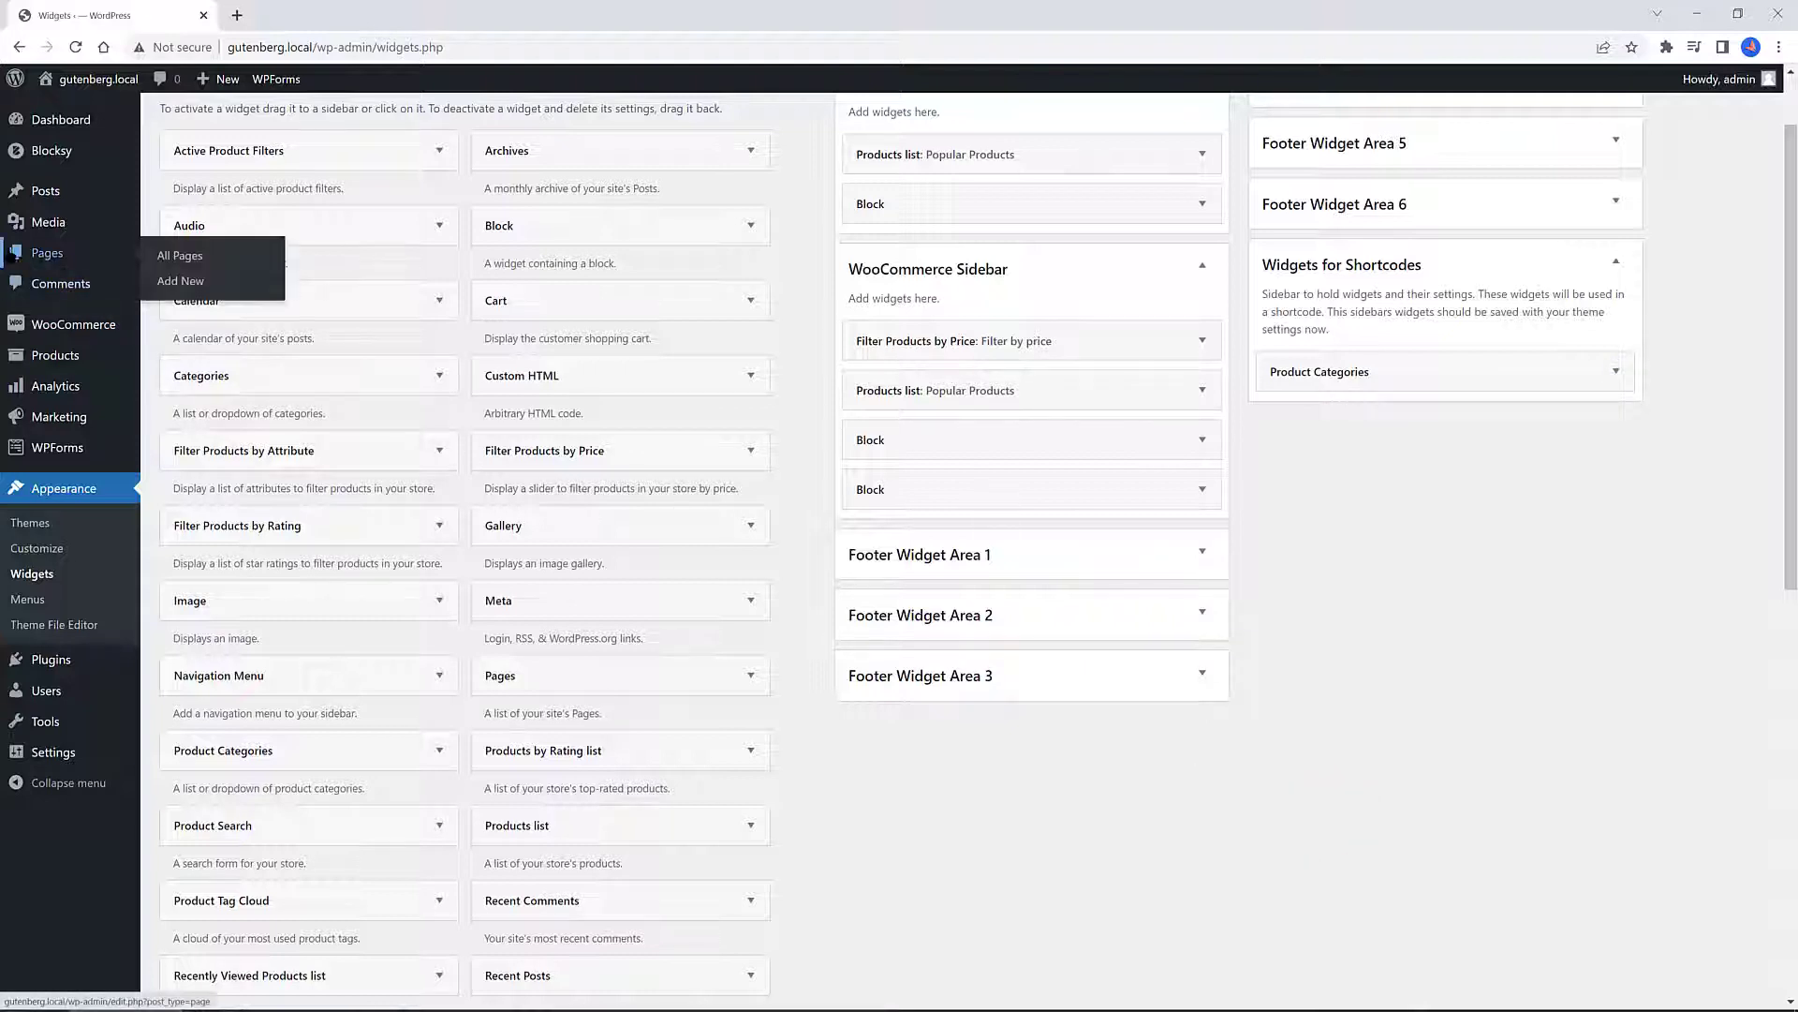
{"action": "left_click", "coordinate": [185, 258]}
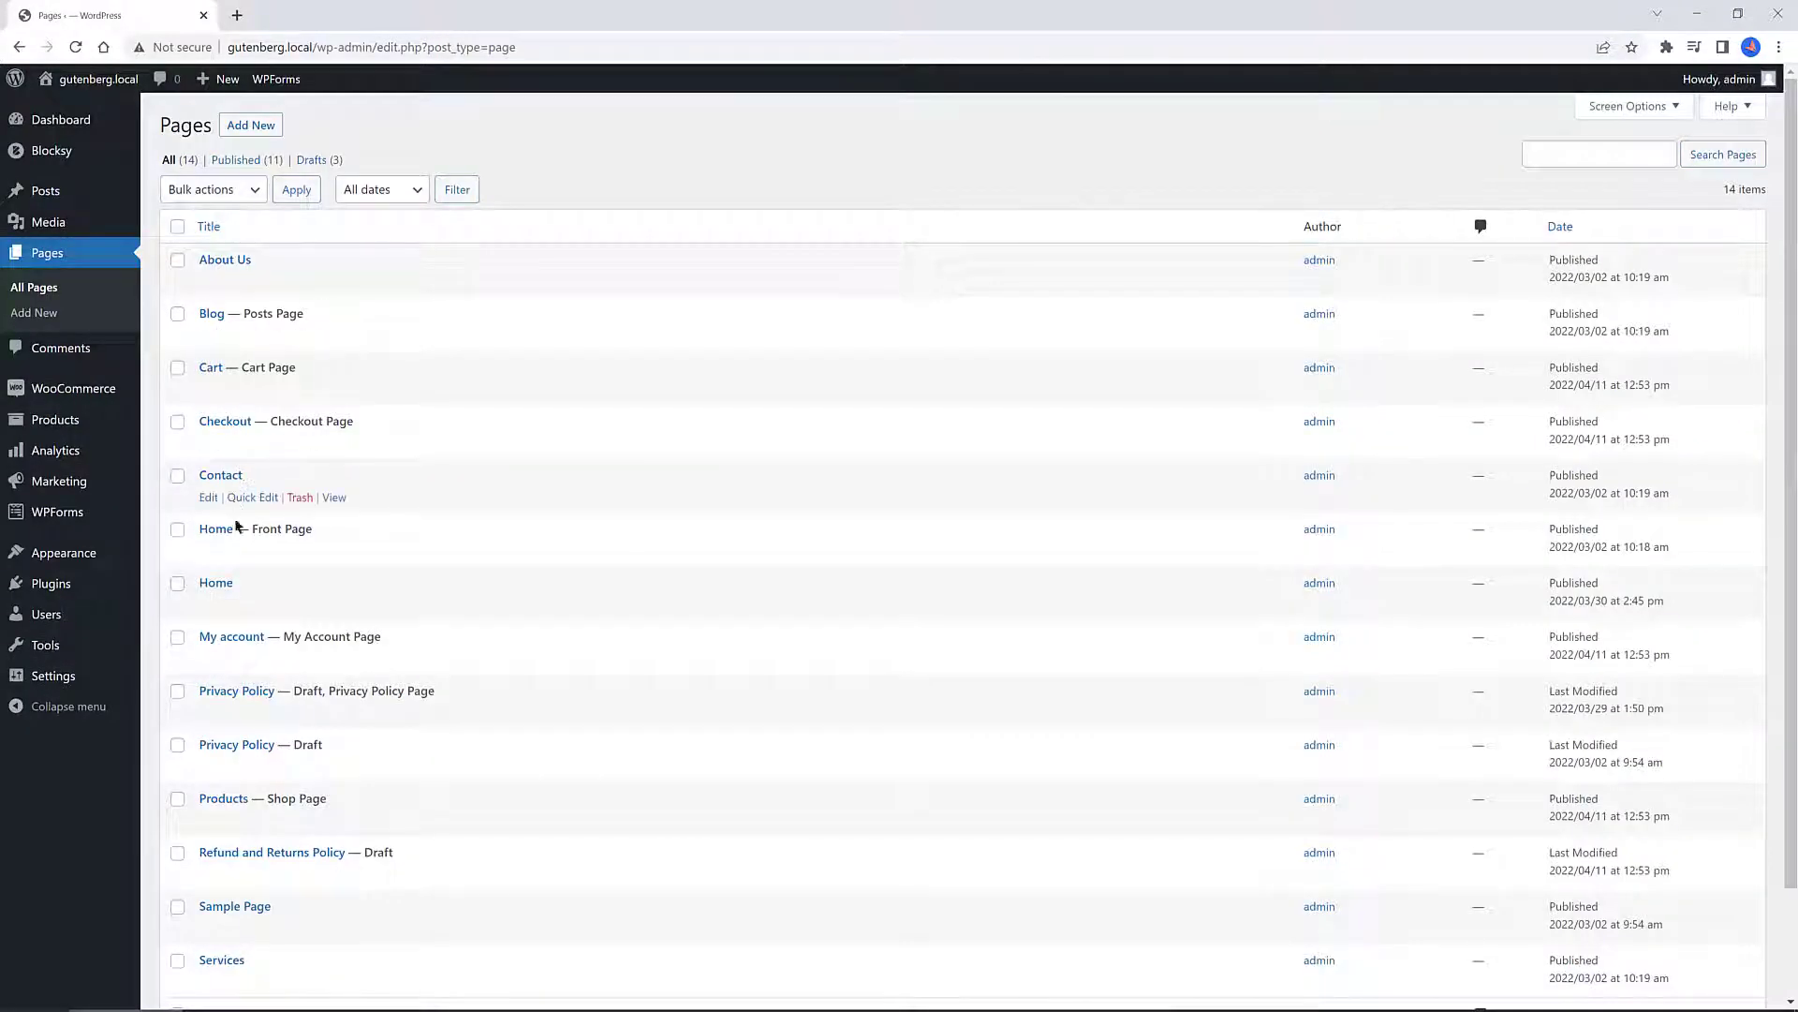
{"action": "scroll", "coordinate": [241, 585], "scroll_direction": "down", "scroll_amount": 2}
{"action": "left_click", "coordinate": [207, 537]}
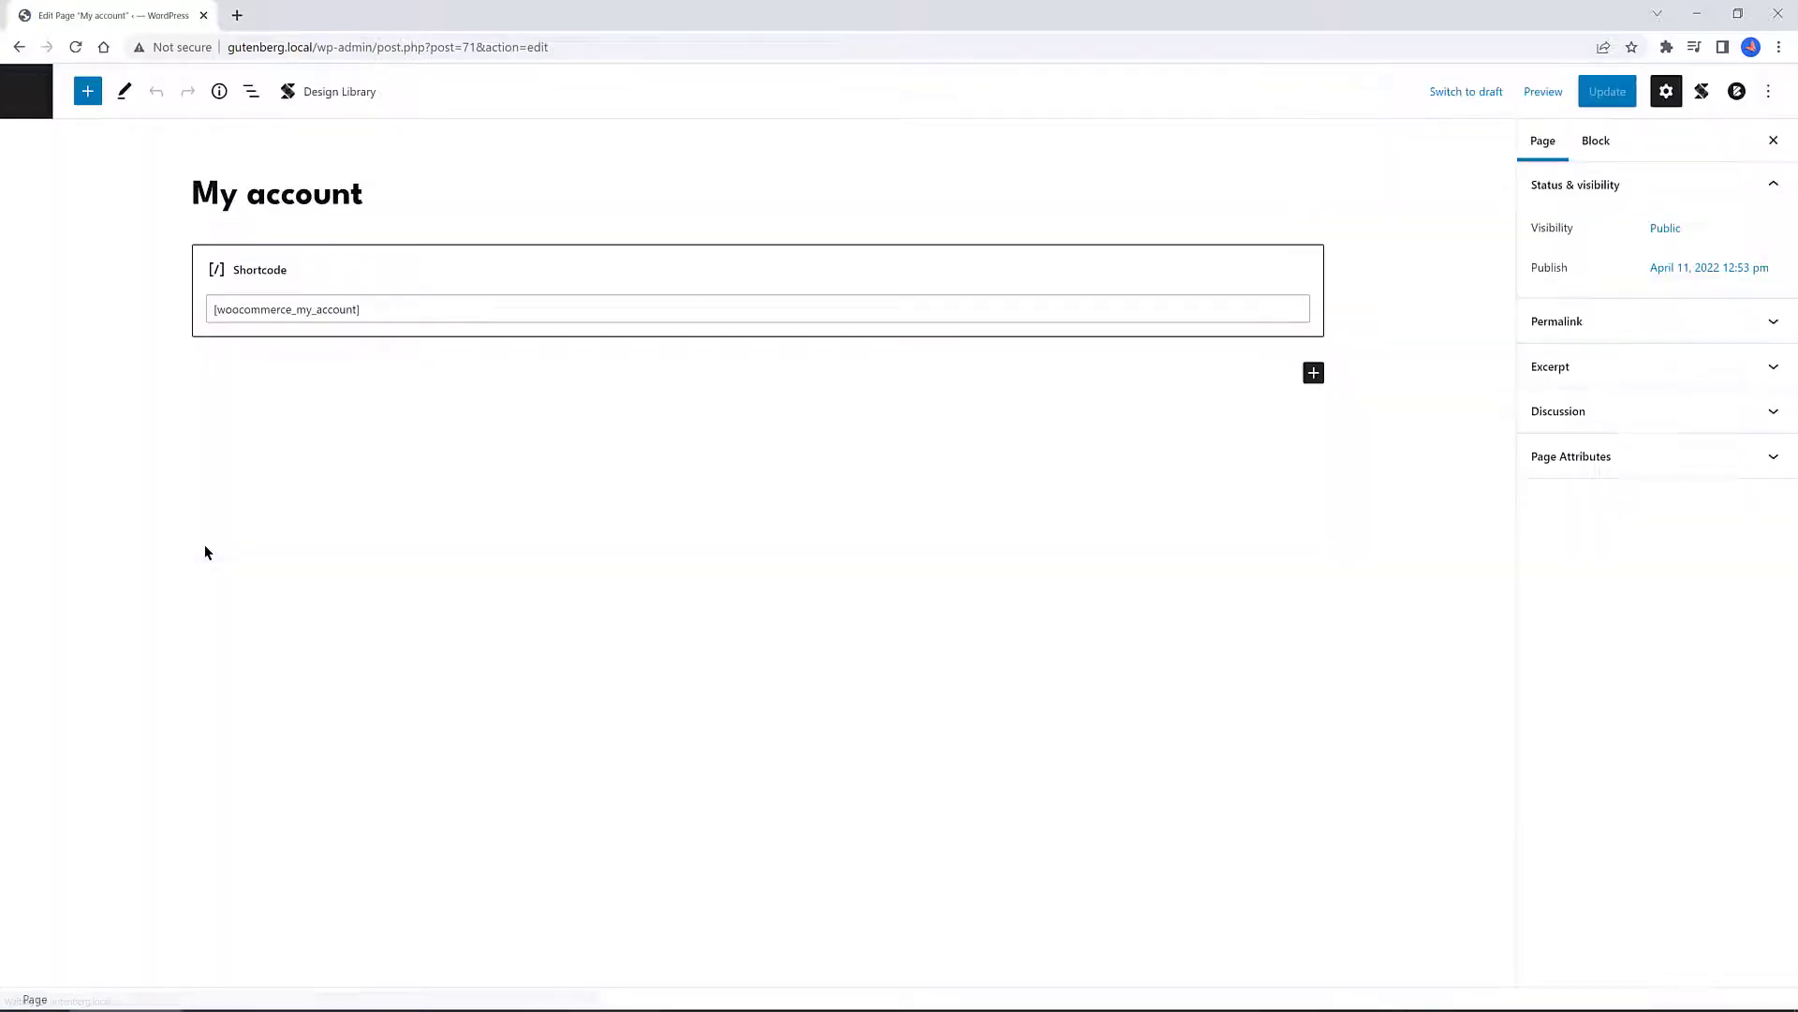
{"action": "left_click", "coordinate": [1314, 372]}
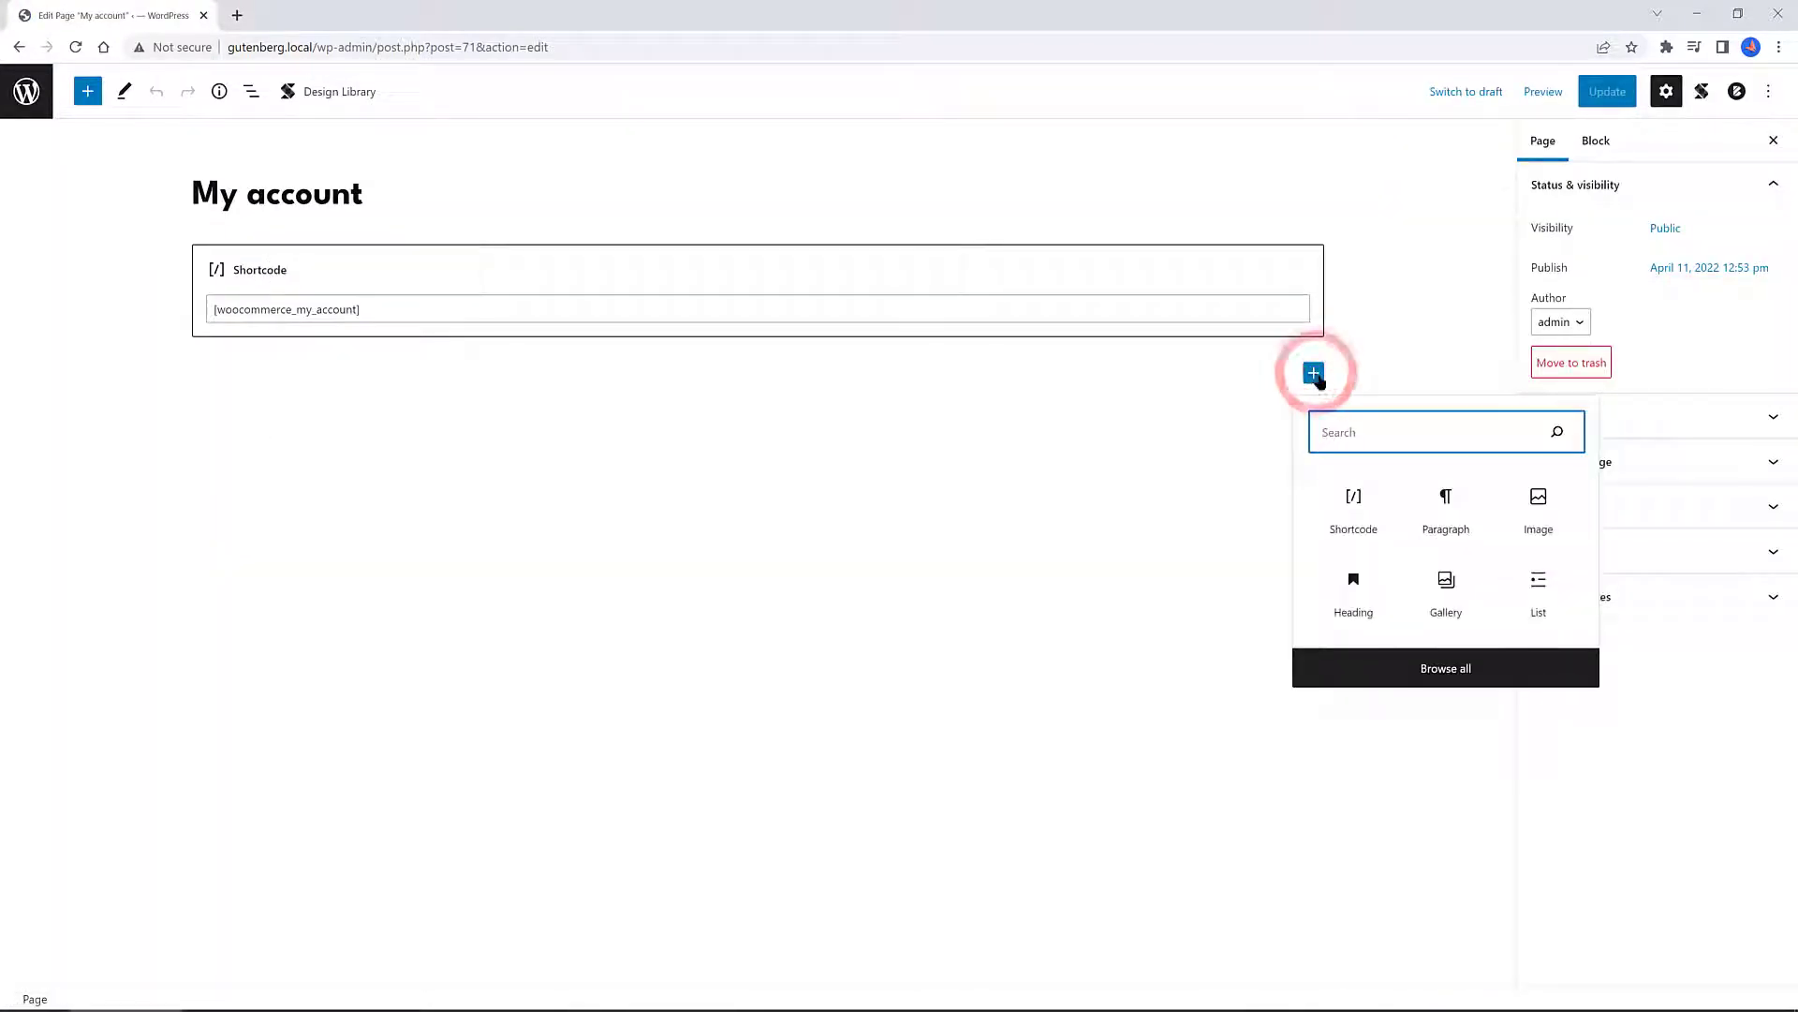
{"action": "left_click", "coordinate": [1352, 523]}
{"action": "left_click", "coordinate": [284, 403]}
{"action": "type", "text": "[do_widget \"Product Categories\"]"}
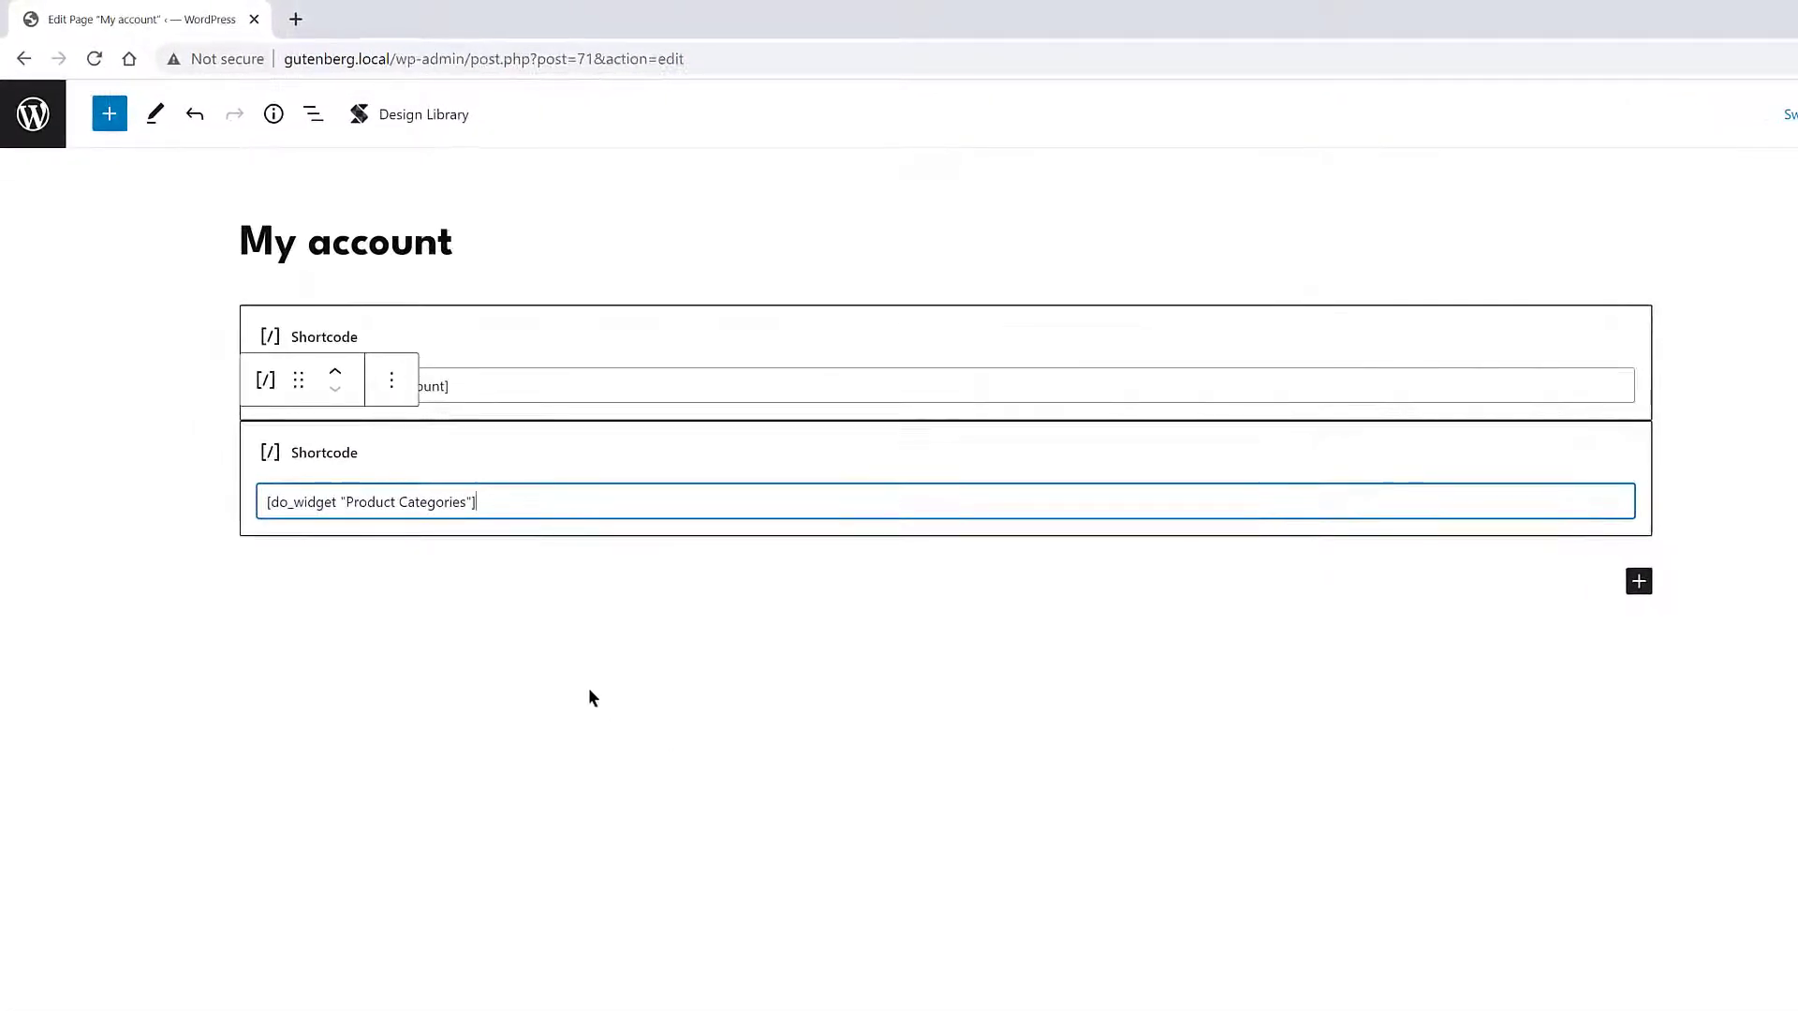
{"action": "left_click", "coordinate": [338, 369]}
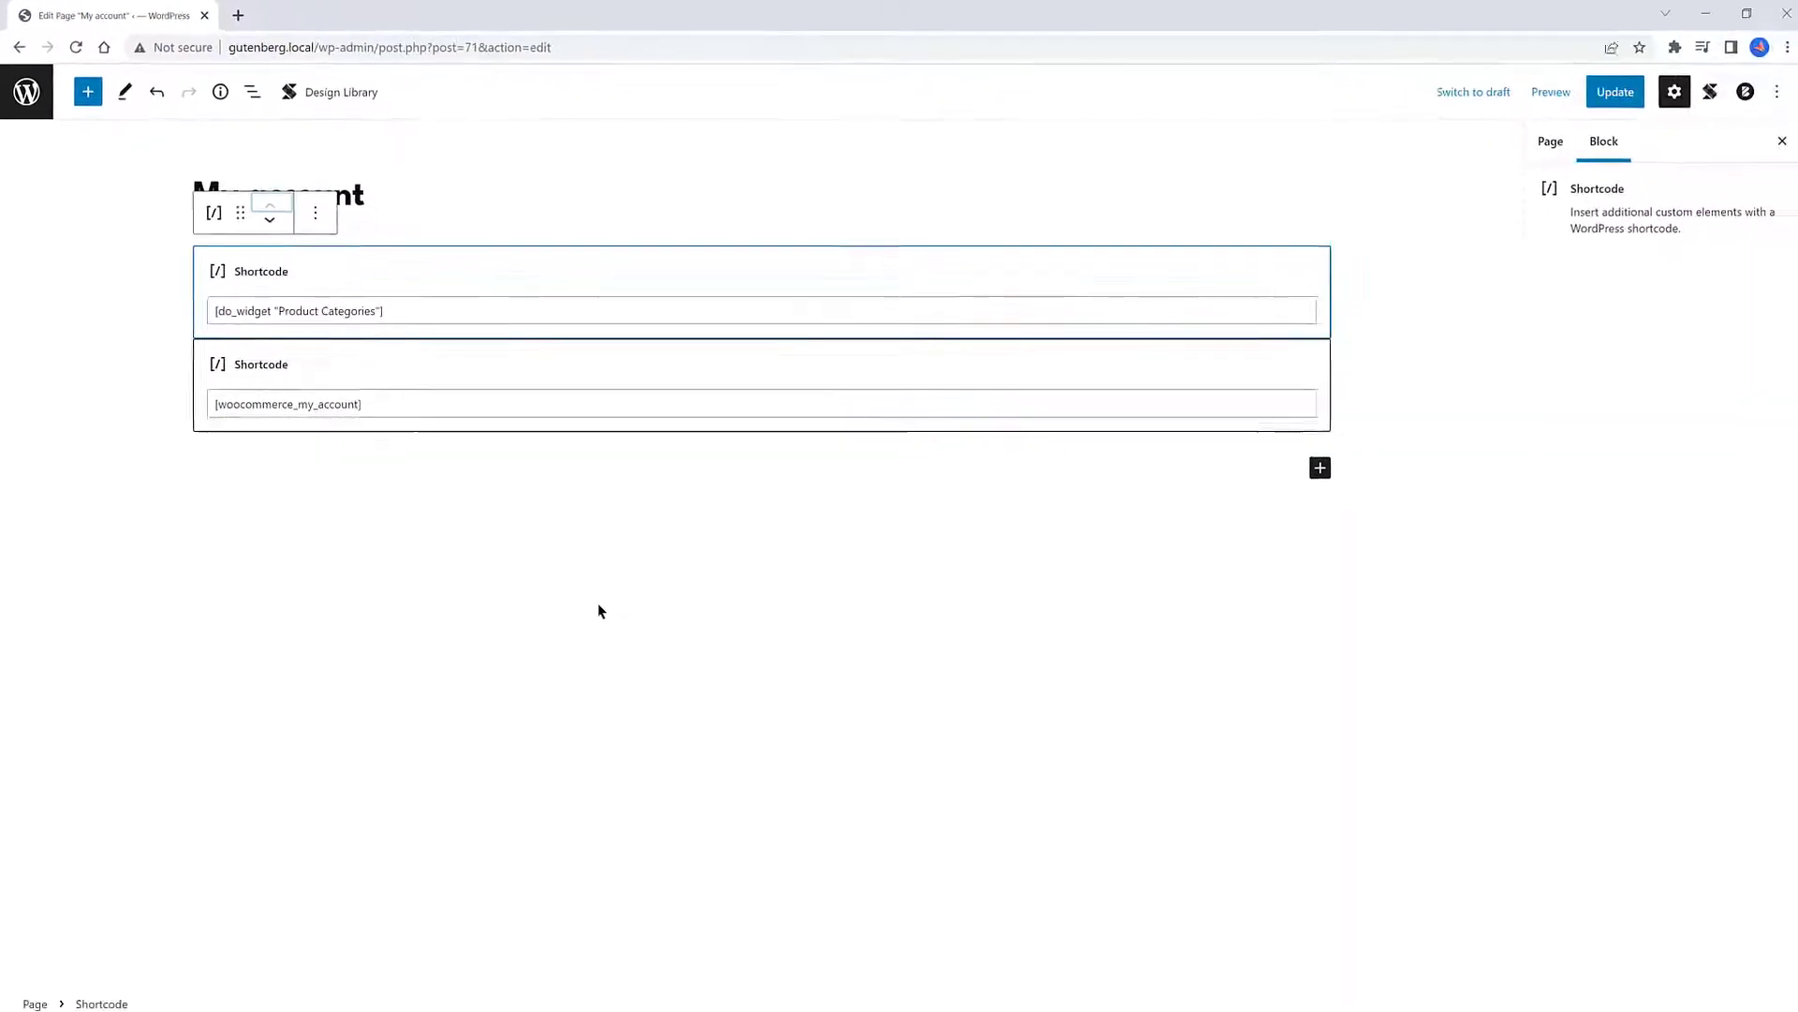
{"action": "left_click", "coordinate": [1613, 95]}
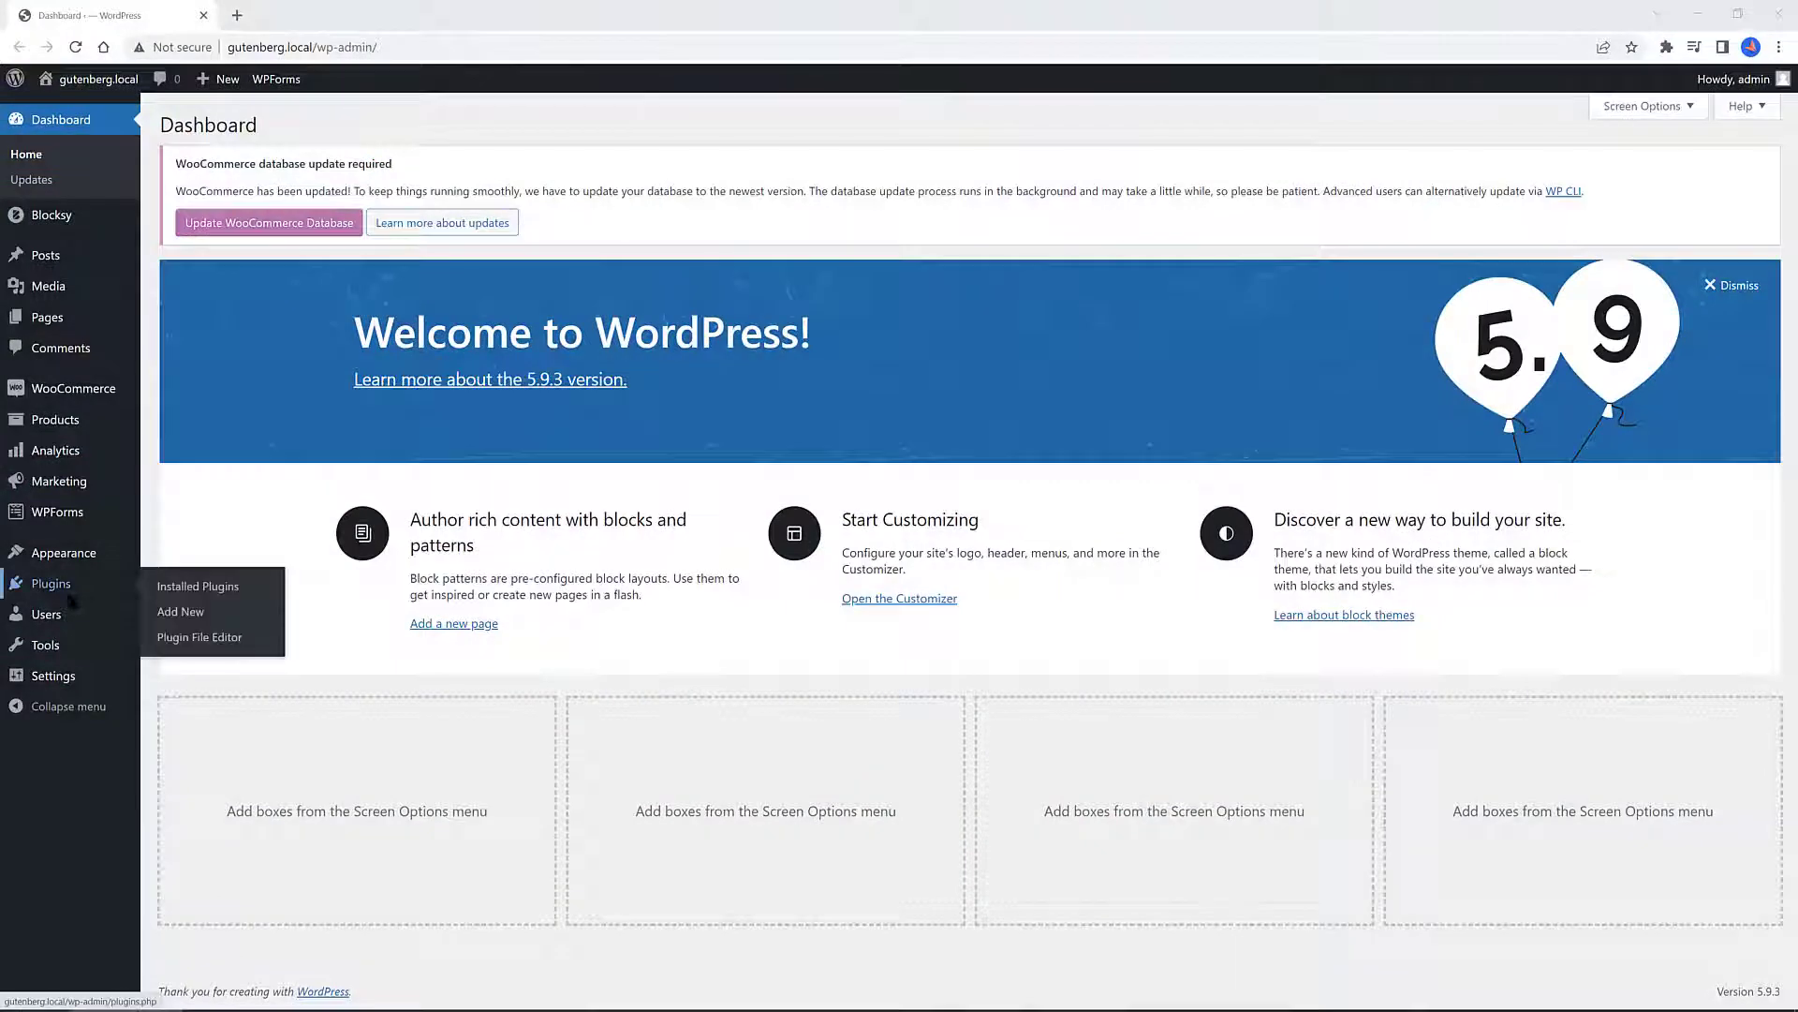
Search the plugin directory for 'Astra Widgets' and install it
{"action": "left_click", "coordinate": [211, 612]}
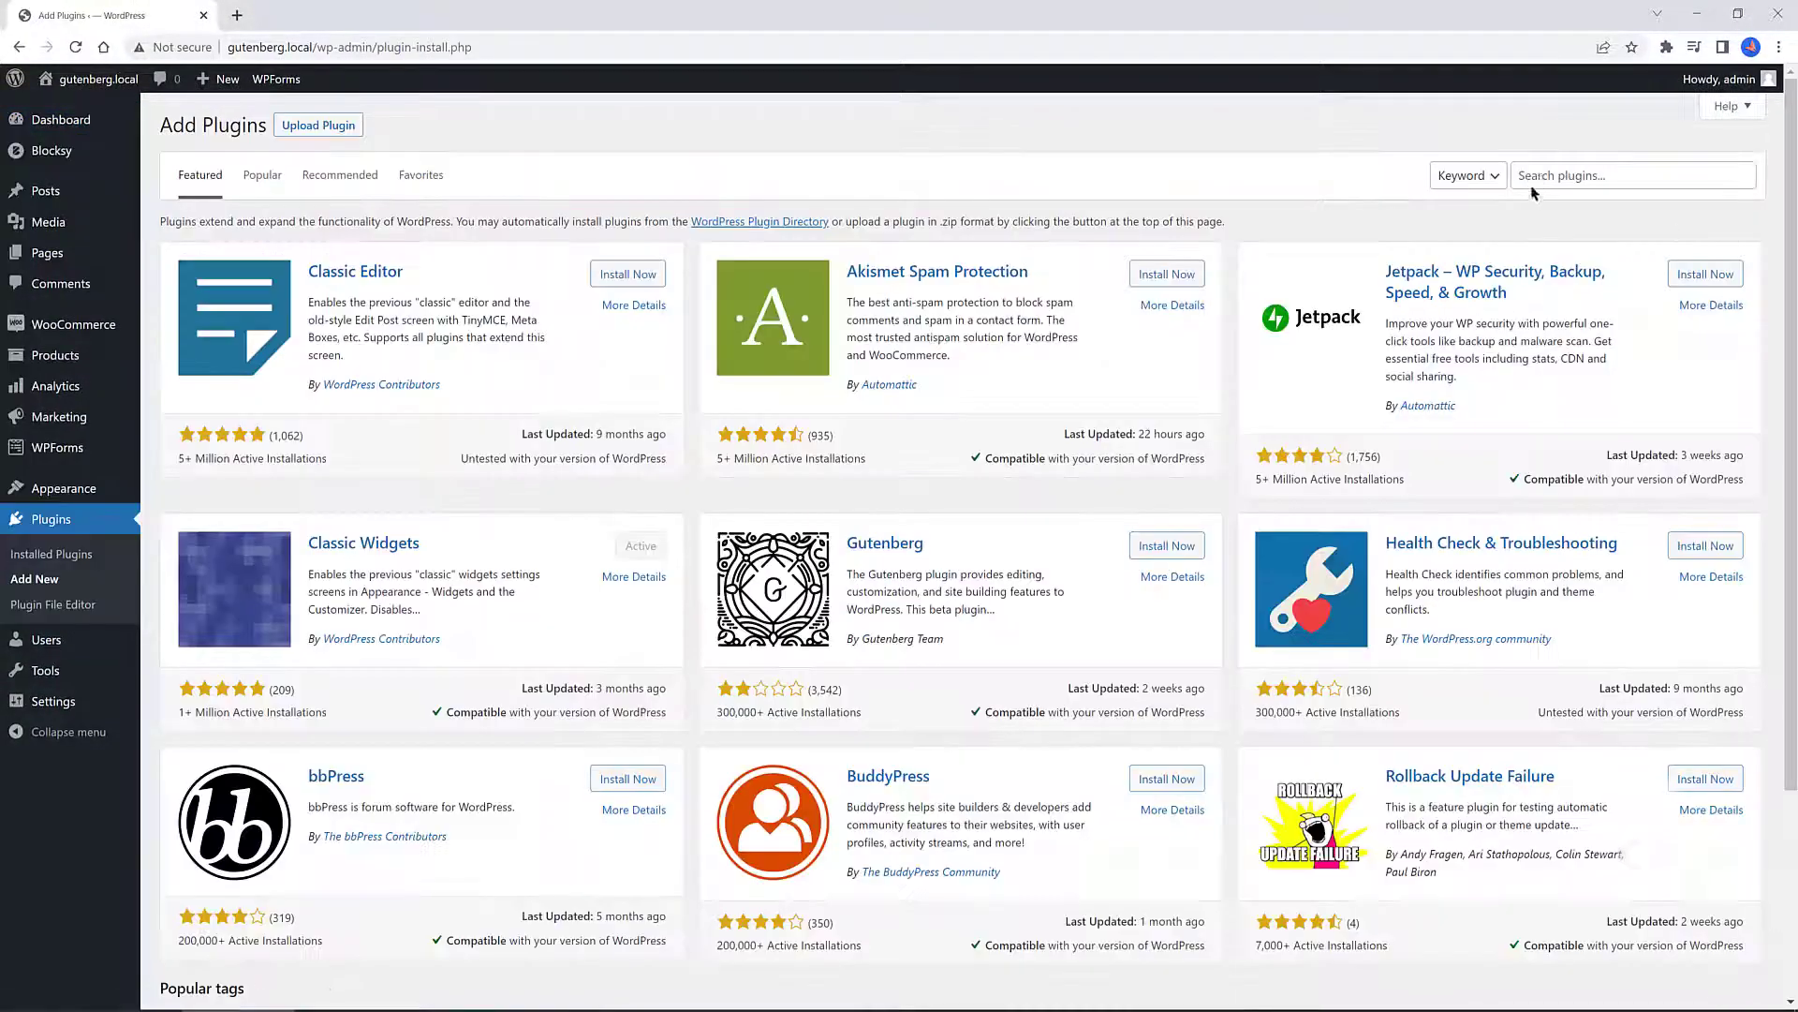
{"action": "left_click", "coordinate": [1560, 168]}
{"action": "type", "text": "Astra Widgets"}
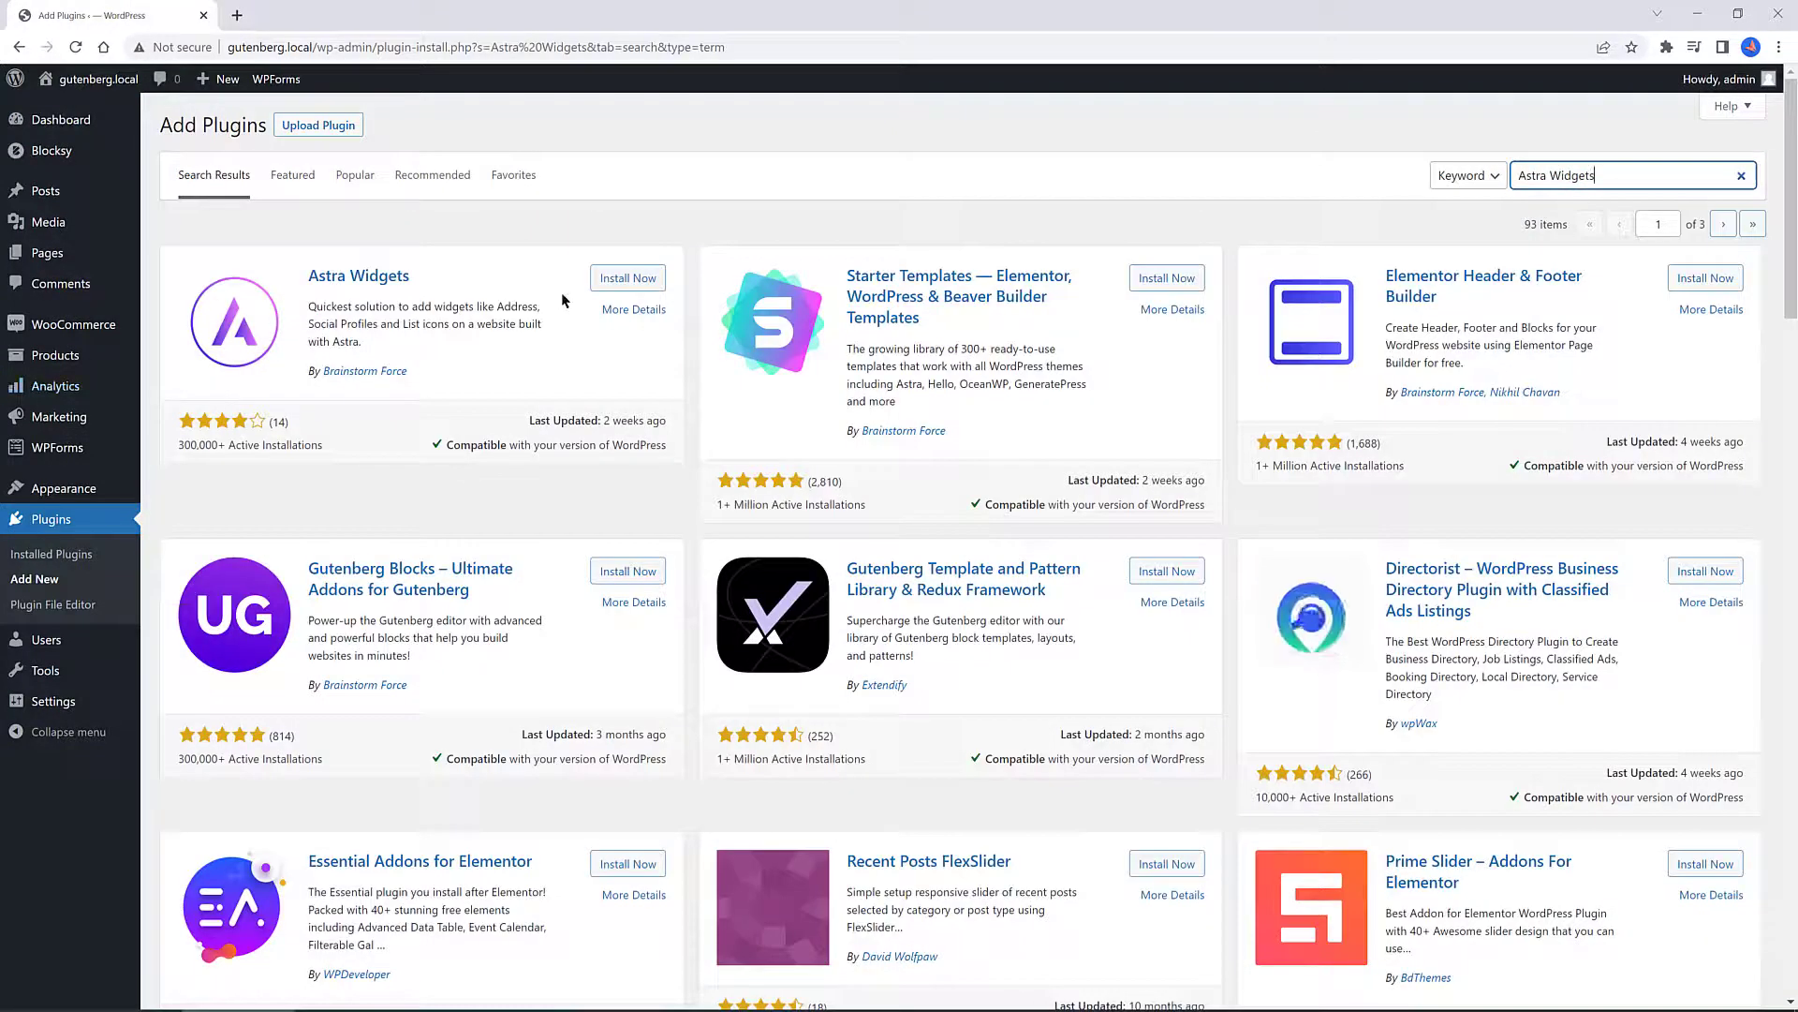
{"action": "left_click", "coordinate": [629, 278]}
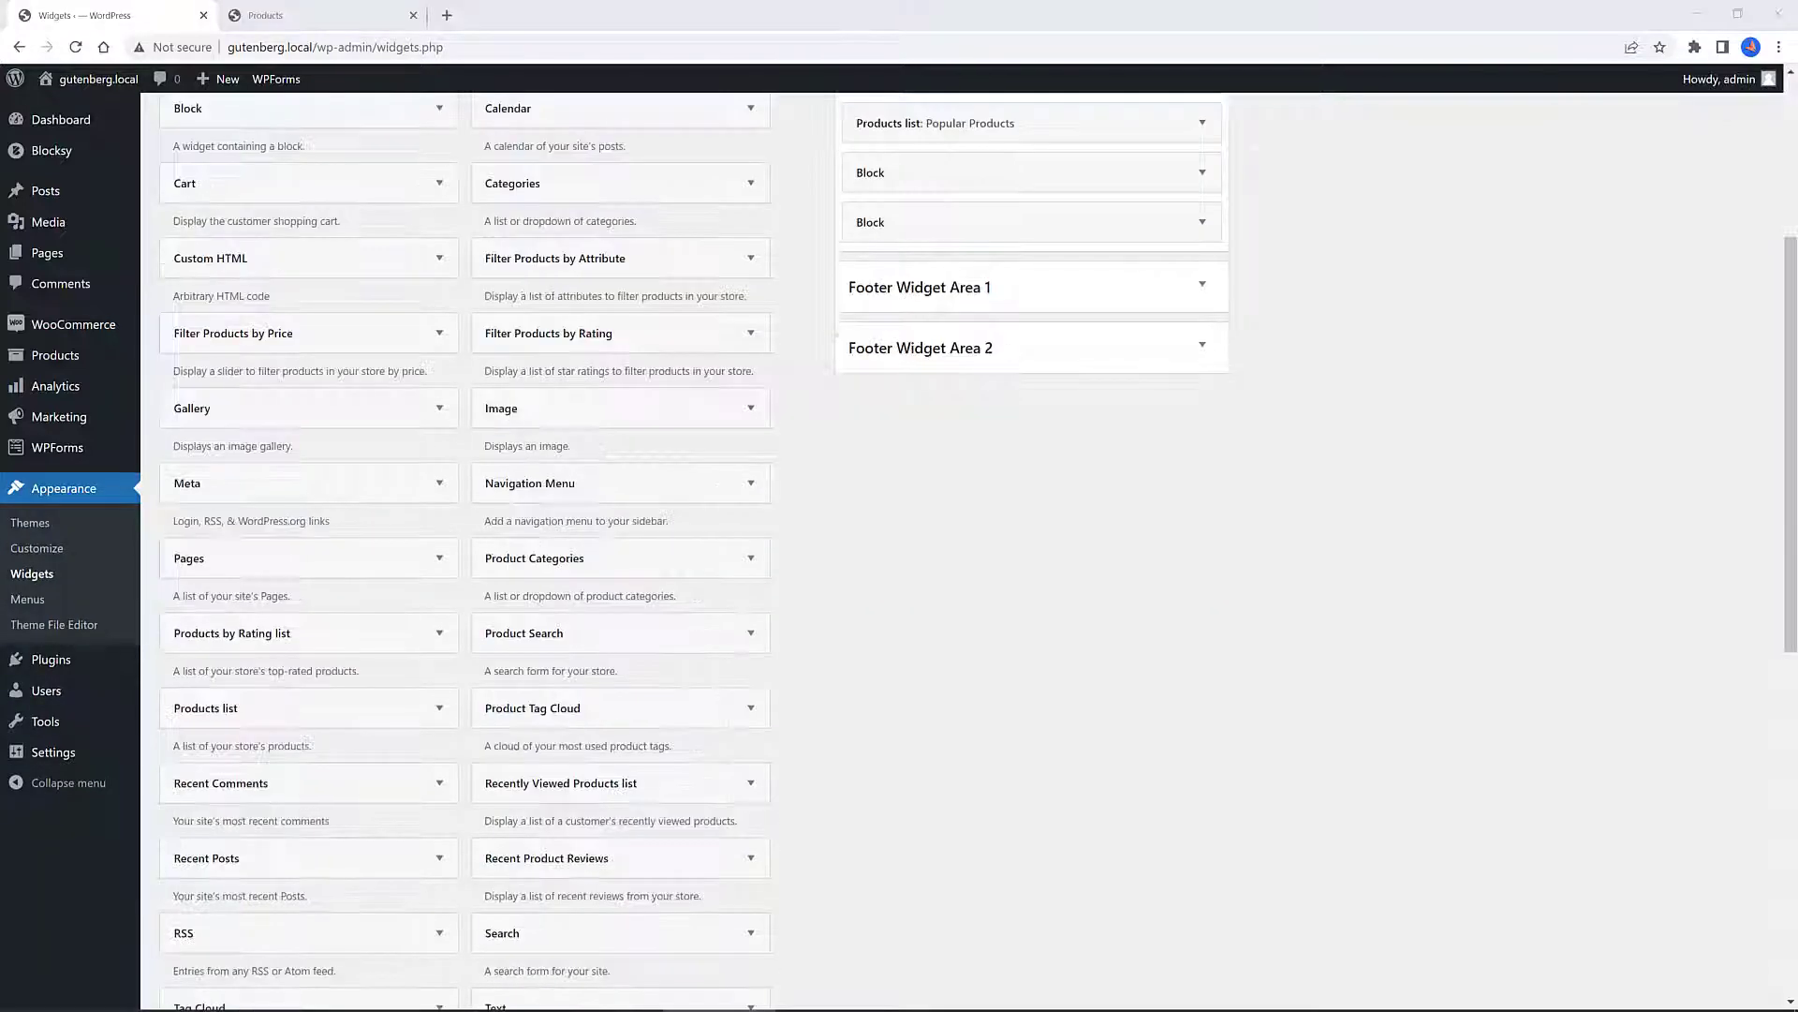
Add an Astra: List Icons widget titled 'Share' to the WooCommerce Sidebar
{"action": "scroll", "coordinate": [204, 583], "scroll_direction": "up", "scroll_amount": 3}
{"action": "scroll", "coordinate": [203, 583], "scroll_direction": "up", "scroll_amount": 2}
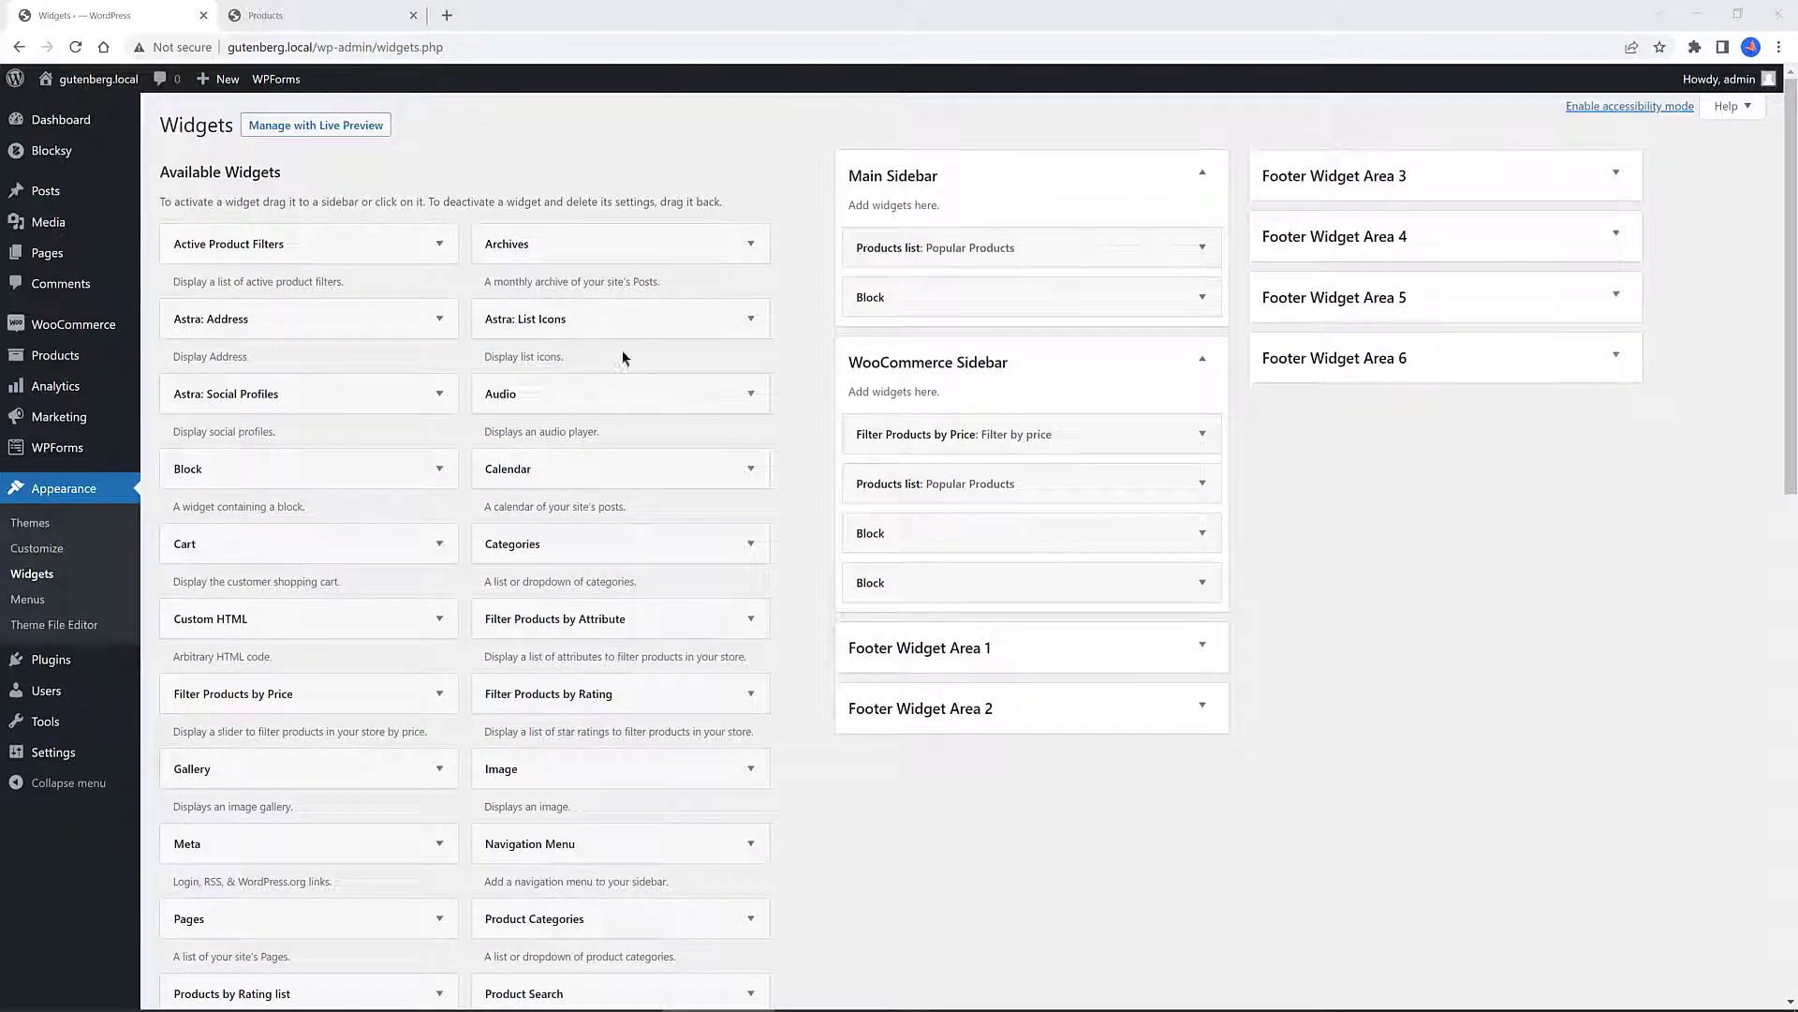
{"action": "left_click_drag", "start_coordinate": [637, 323], "coordinate": [1008, 633]}
{"action": "scroll", "coordinate": [1349, 670], "scroll_direction": "down", "scroll_amount": 1}
{"action": "left_click", "coordinate": [887, 577]}
{"action": "type", "text": "Share"}
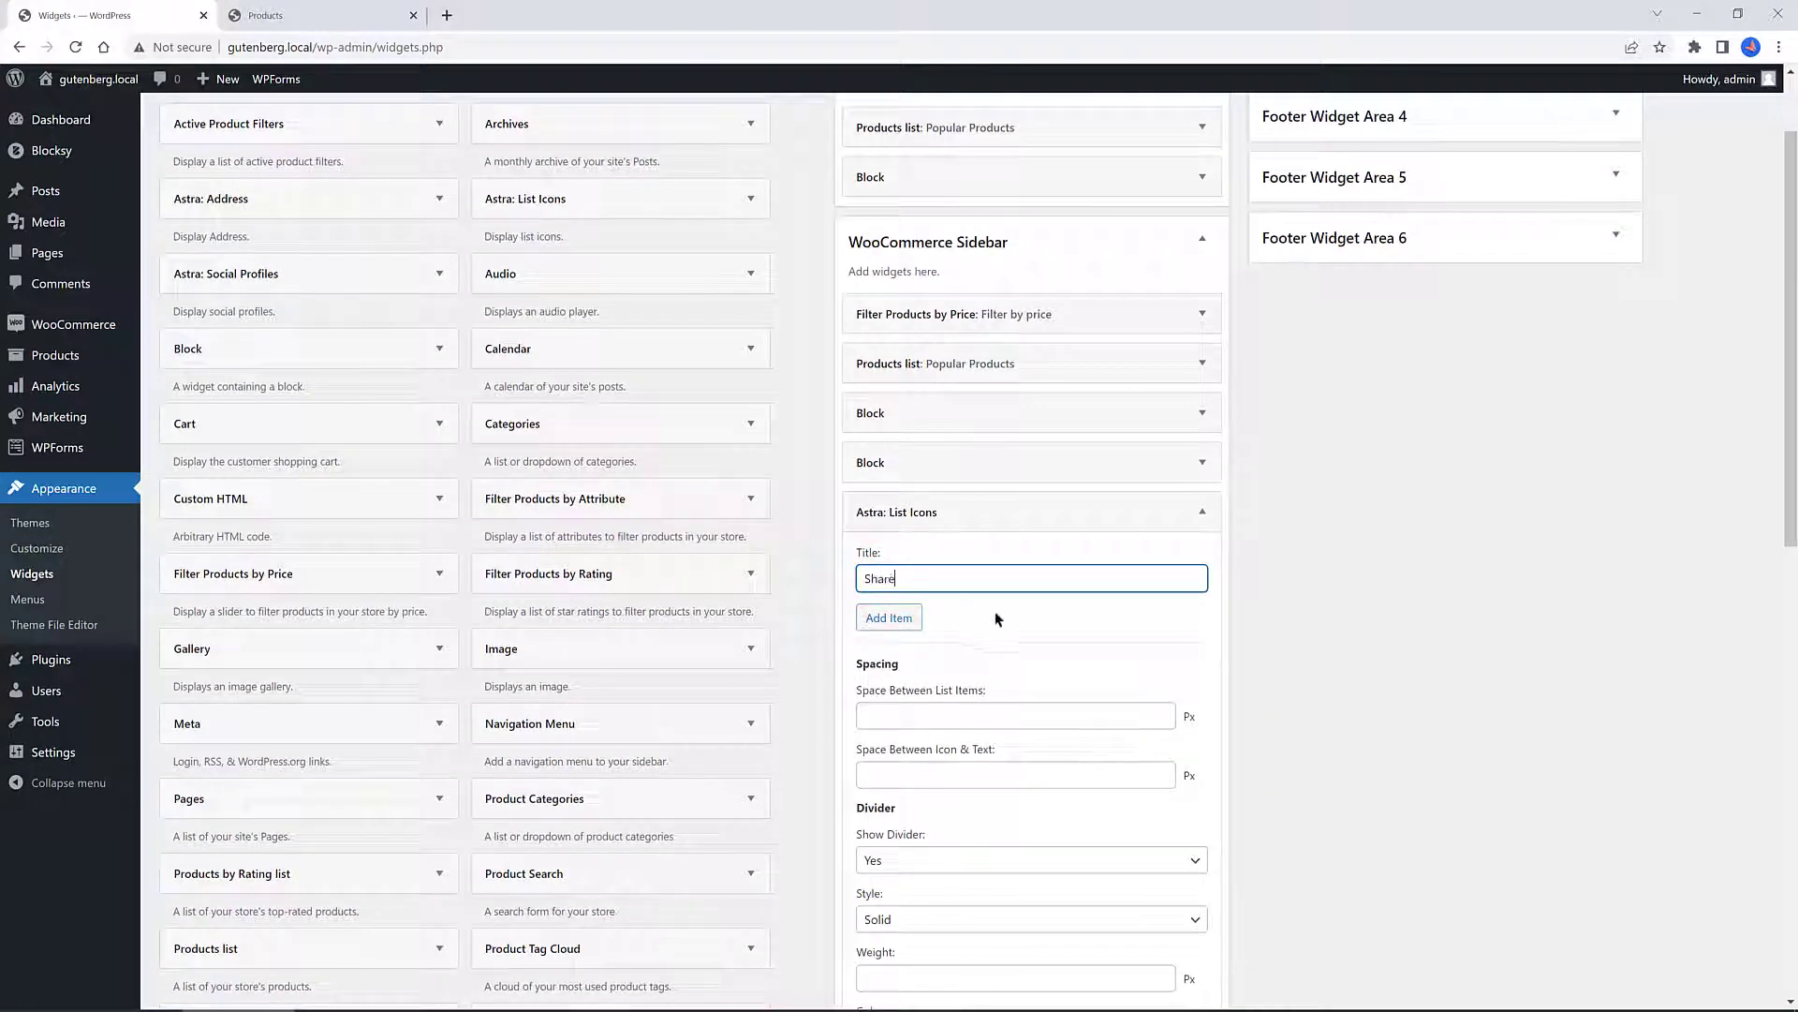
Add a list item named facebook linking to facebook.com
{"action": "left_click", "coordinate": [889, 618]}
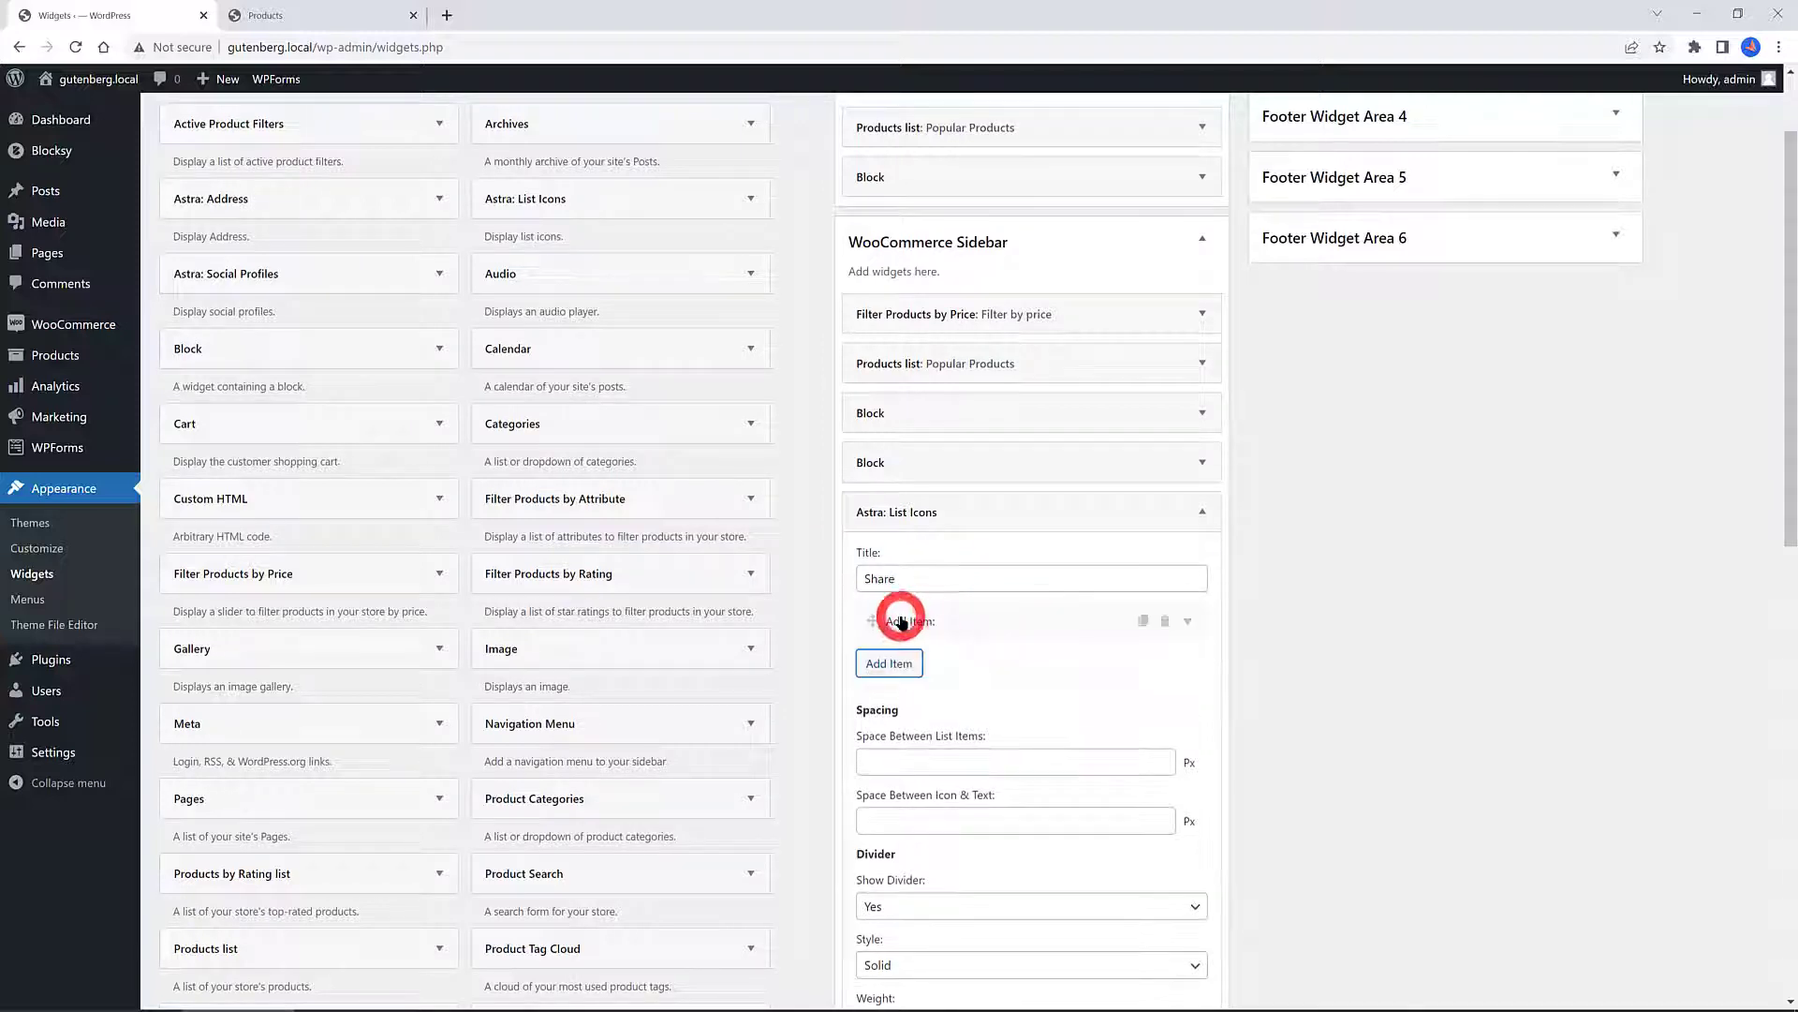
{"action": "left_click", "coordinate": [925, 619]}
{"action": "left_click", "coordinate": [903, 699]}
{"action": "type", "text": "facebook"}
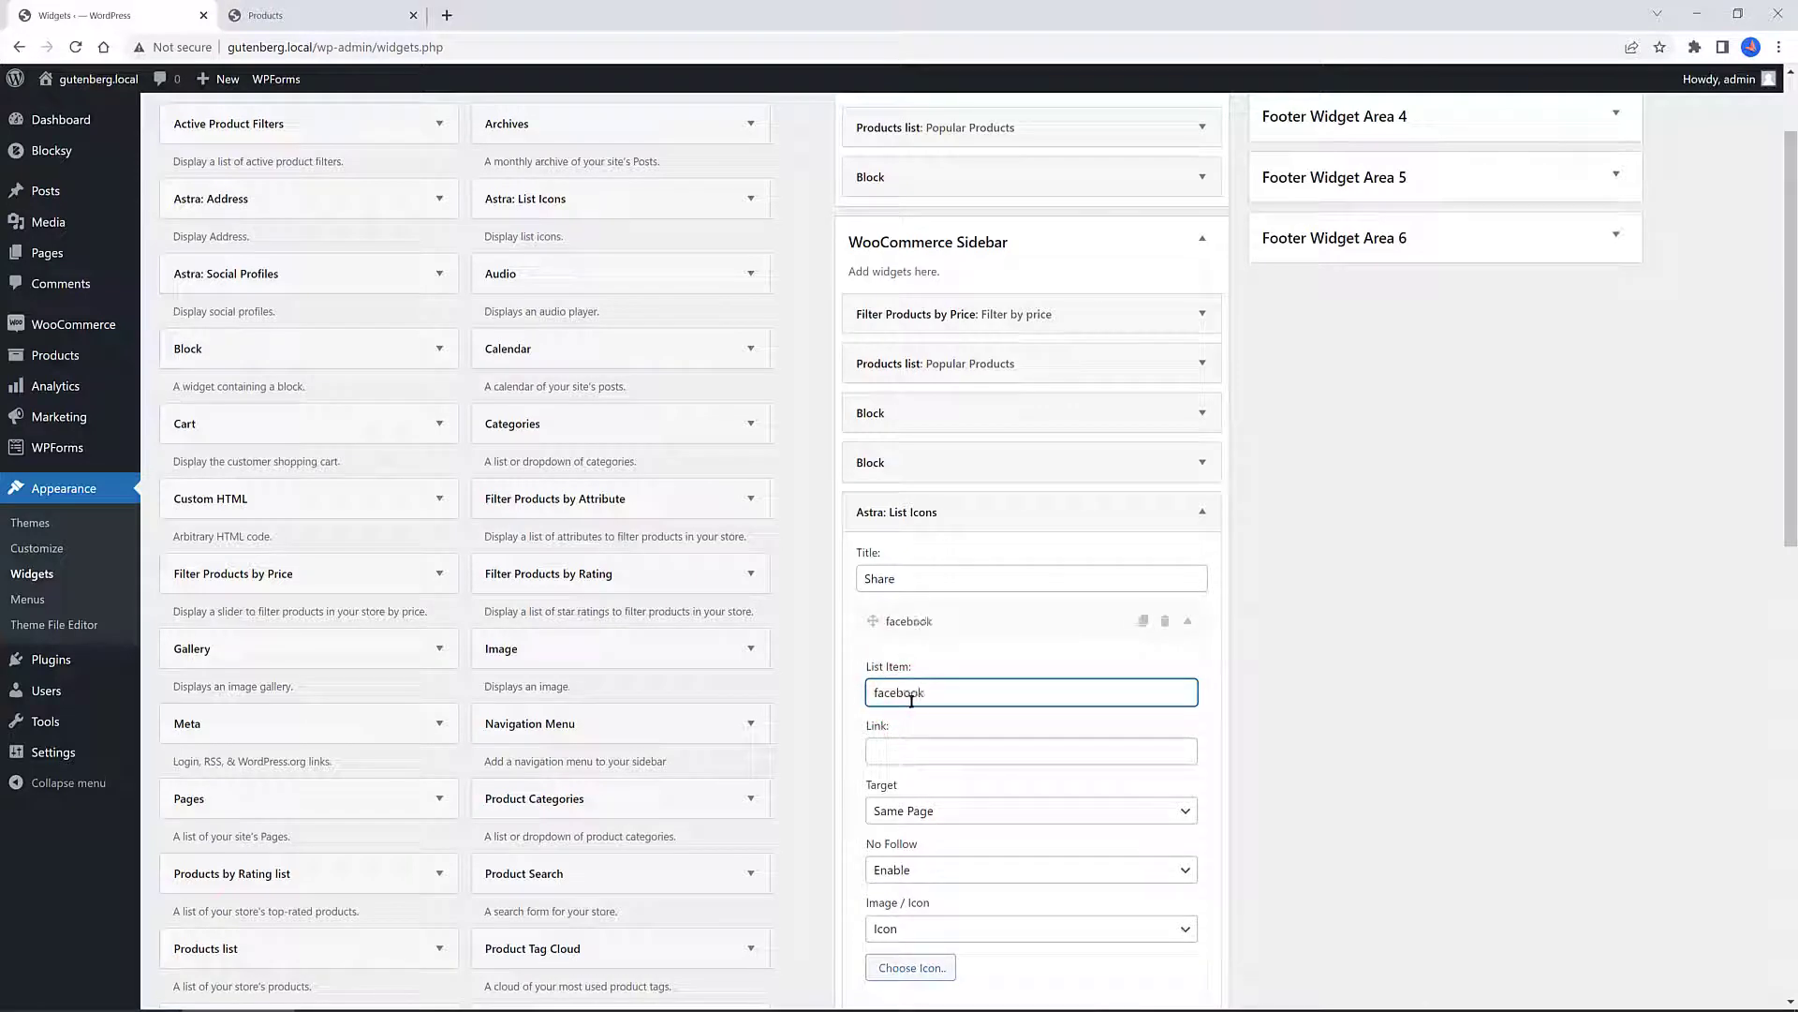
{"action": "left_click", "coordinate": [887, 751]}
{"action": "type", "text": "facebook.com"}
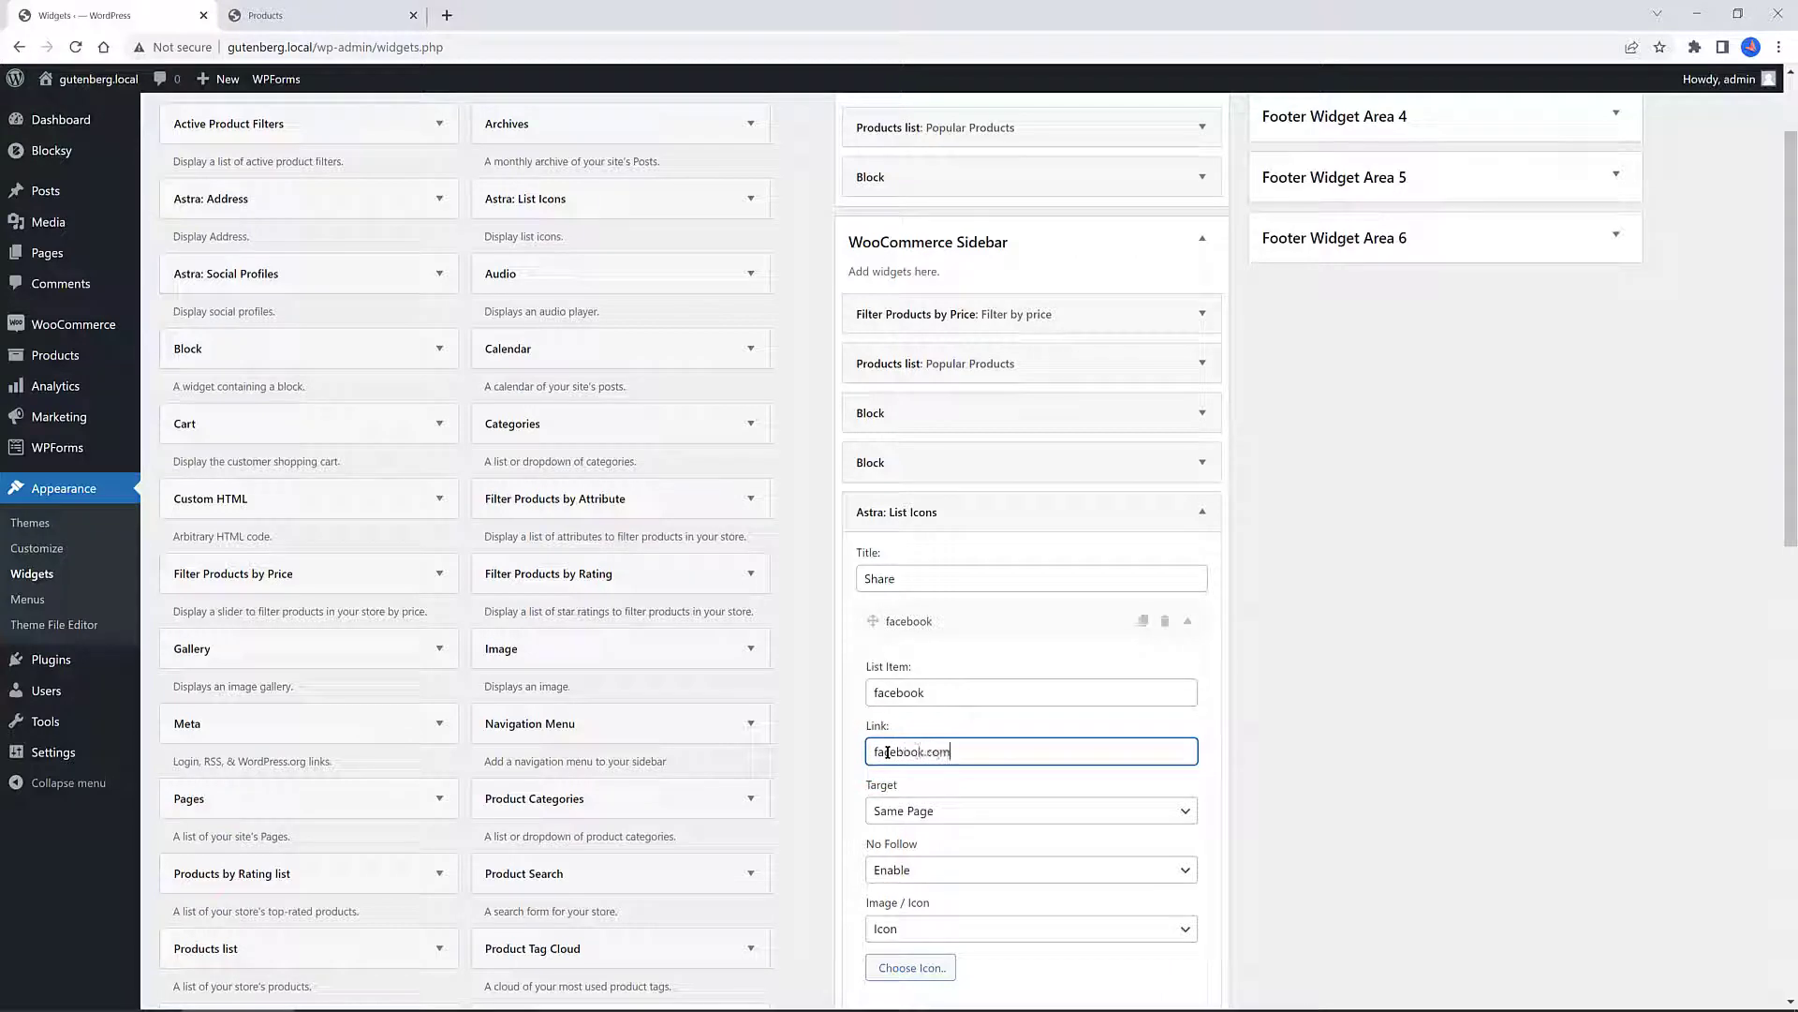
Keep the facebook link opening in the same page with No Follow enabled
{"action": "scroll", "coordinate": [1012, 801], "scroll_direction": "down", "scroll_amount": 3}
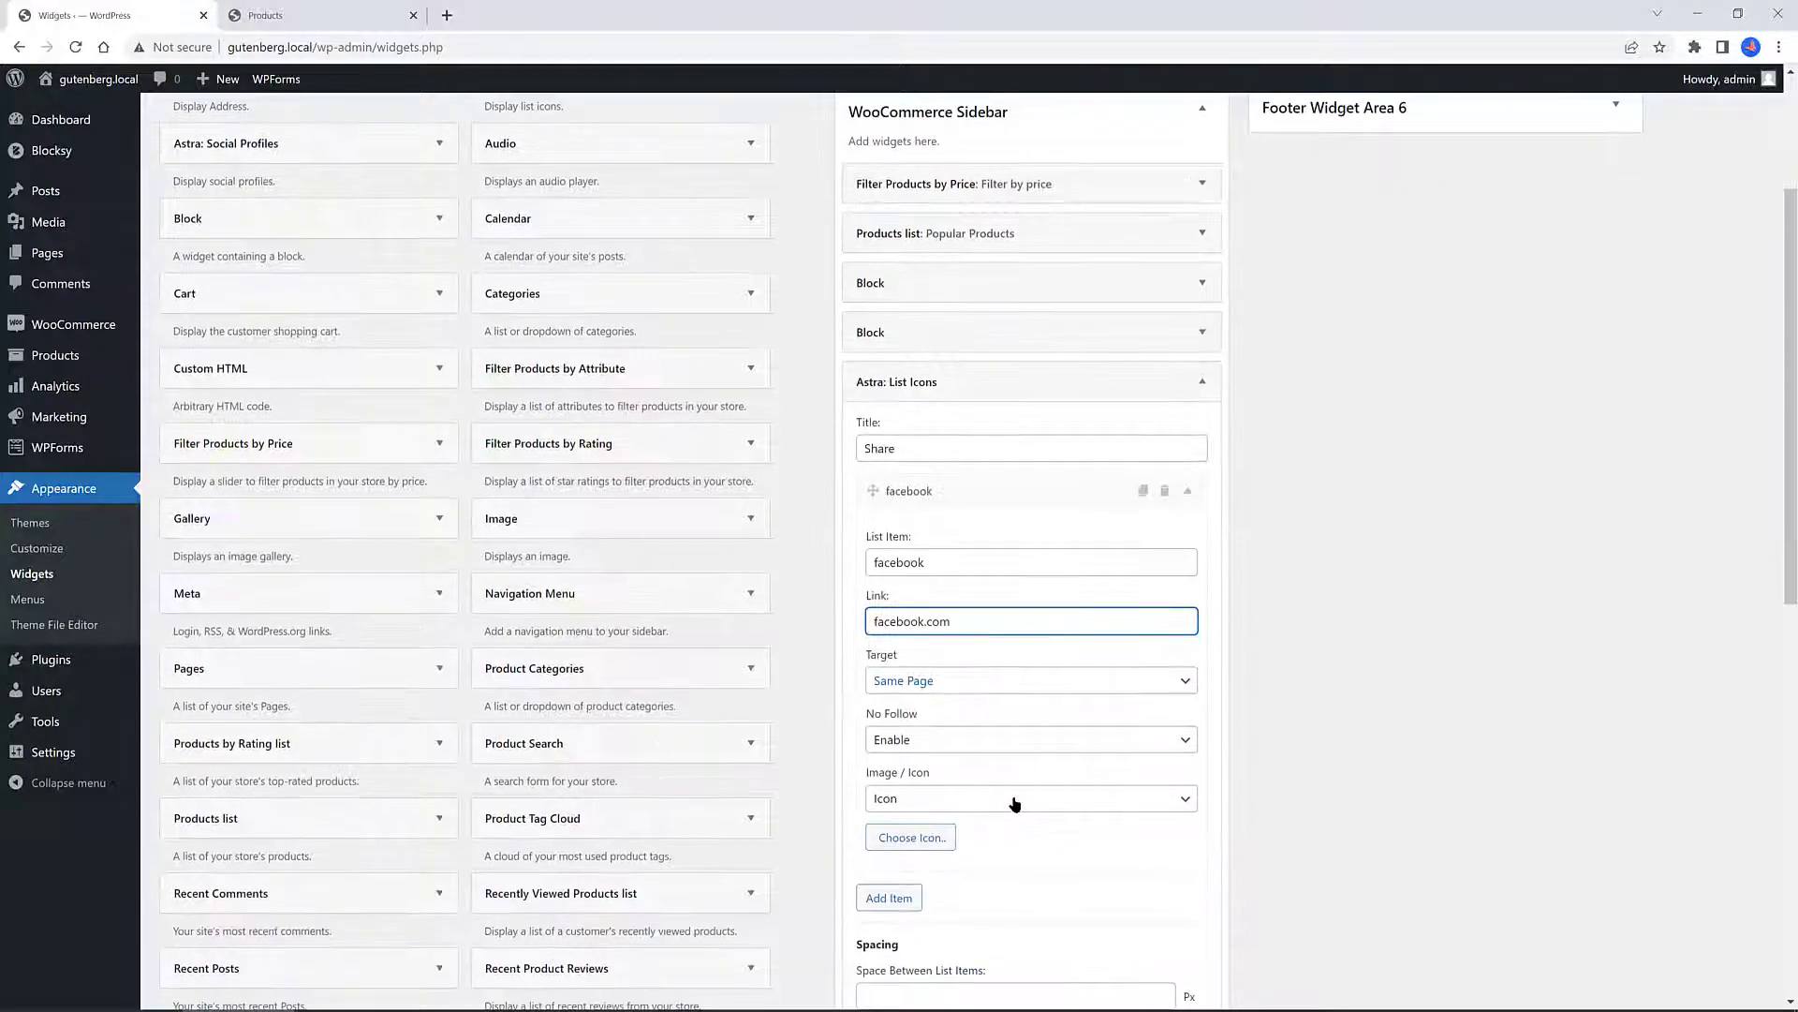
{"action": "left_click", "coordinate": [1003, 569]}
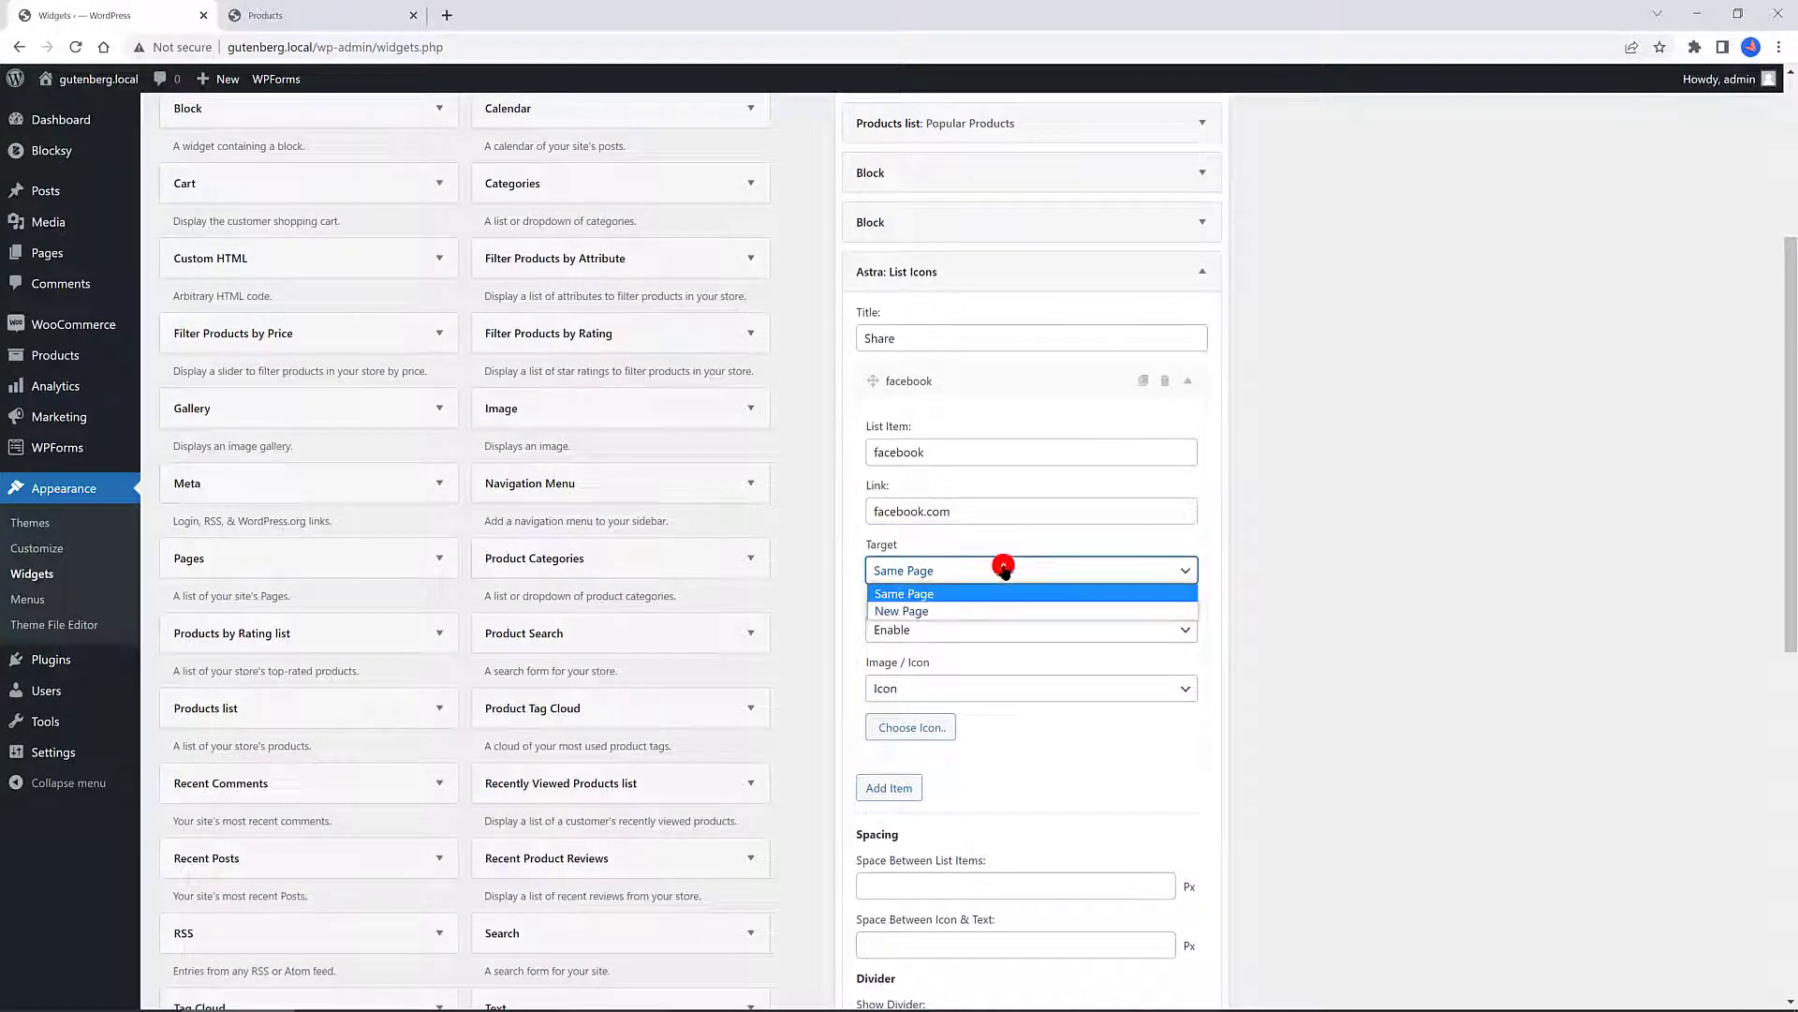
{"action": "left_click", "coordinate": [952, 593]}
{"action": "left_click", "coordinate": [932, 629]}
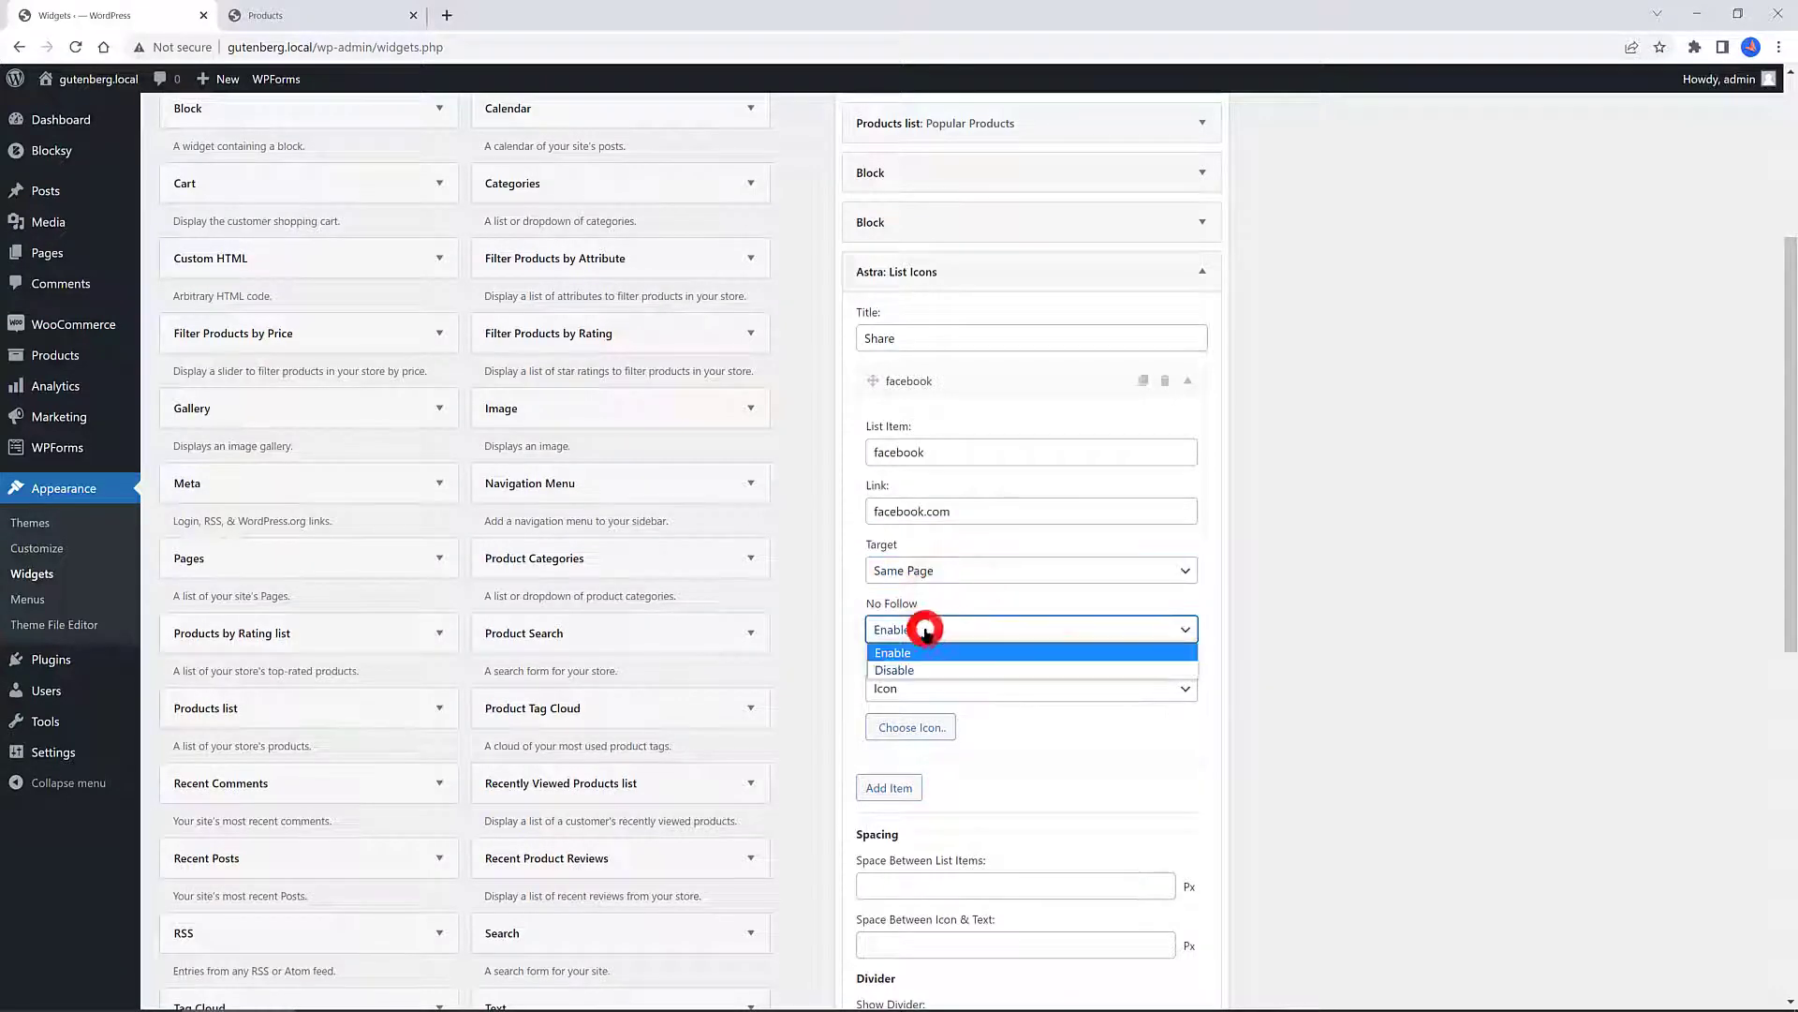
{"action": "left_click", "coordinate": [909, 654]}
Give the facebook item the facebook icon
{"action": "scroll", "coordinate": [915, 654], "scroll_direction": "down", "scroll_amount": 4}
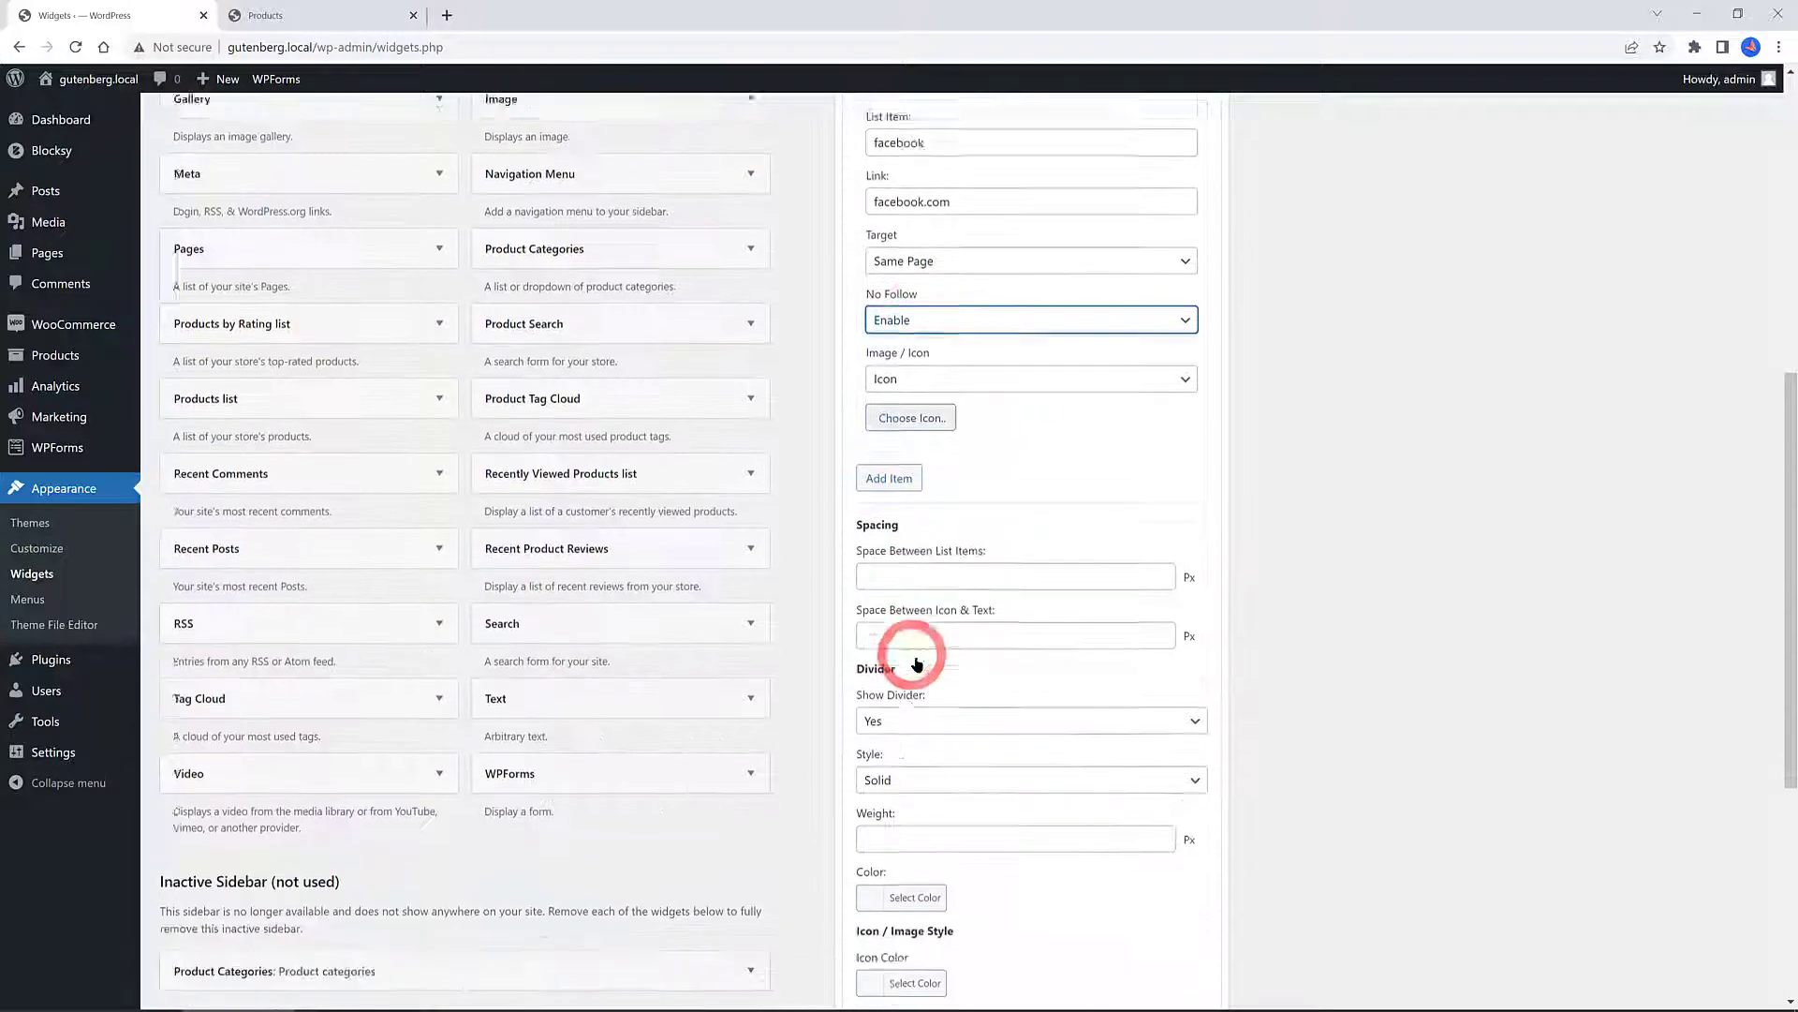
{"action": "left_click", "coordinate": [933, 373]}
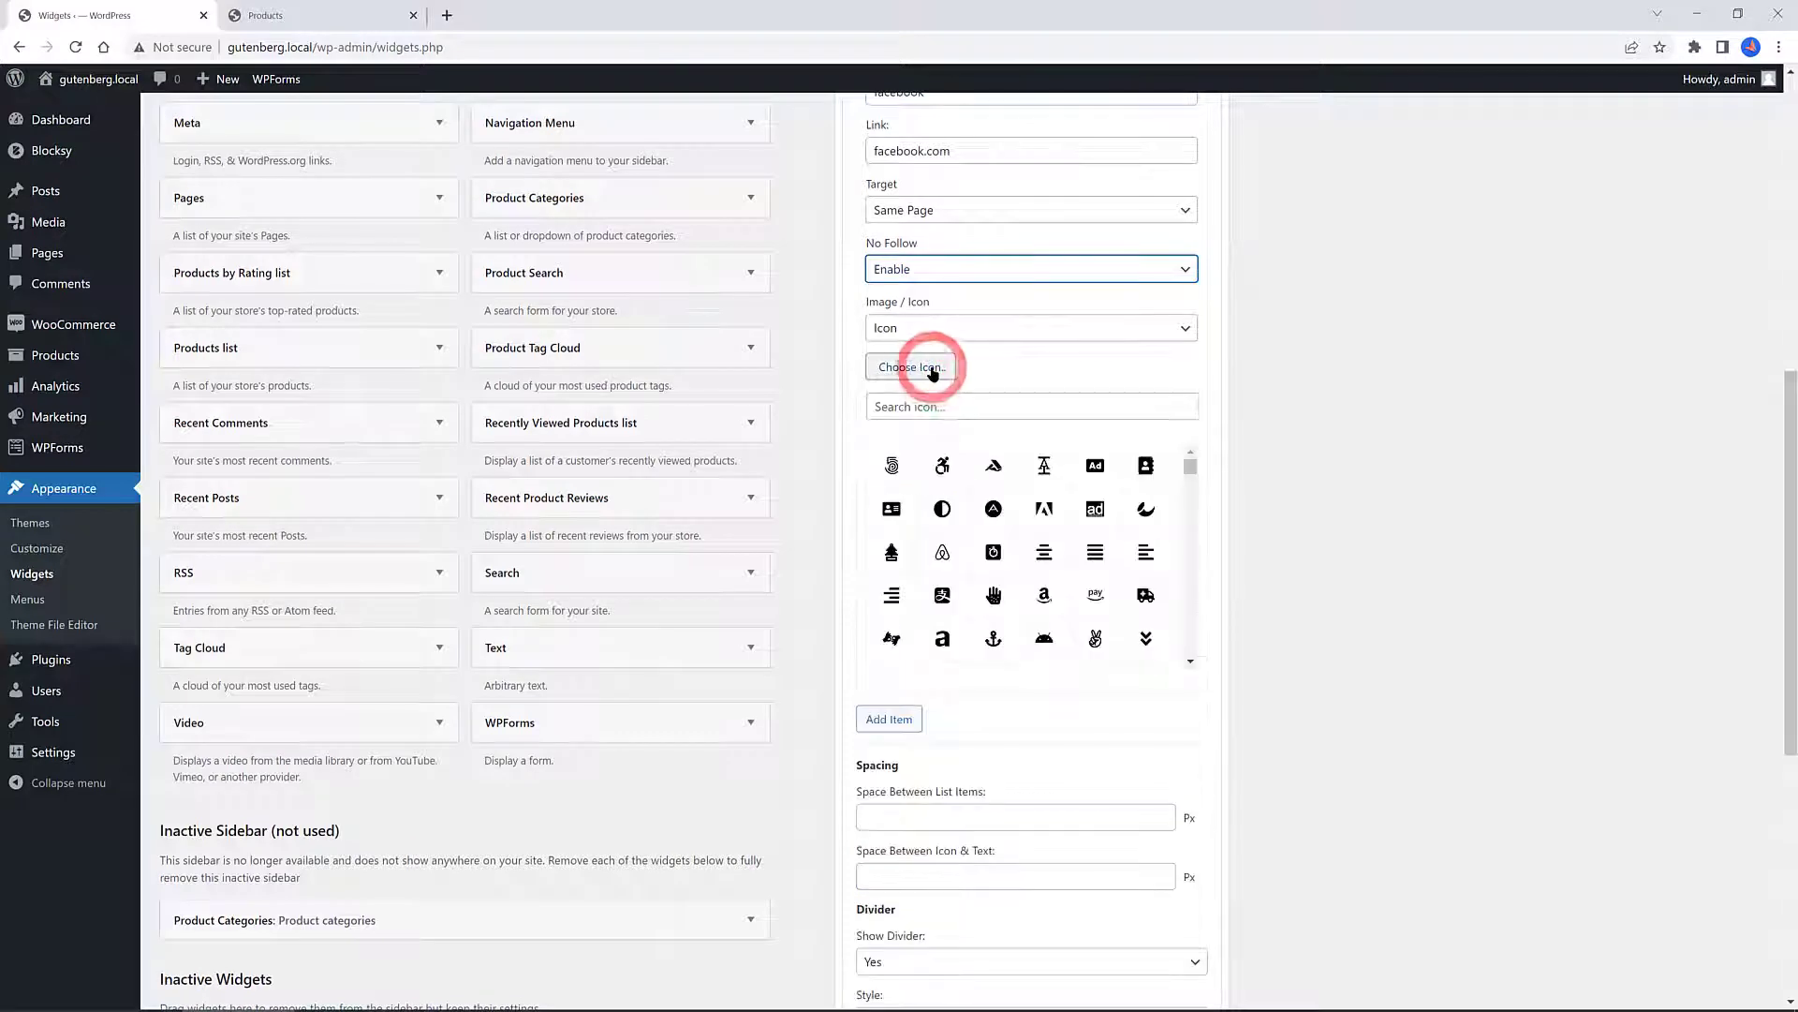
{"action": "left_click", "coordinate": [901, 406]}
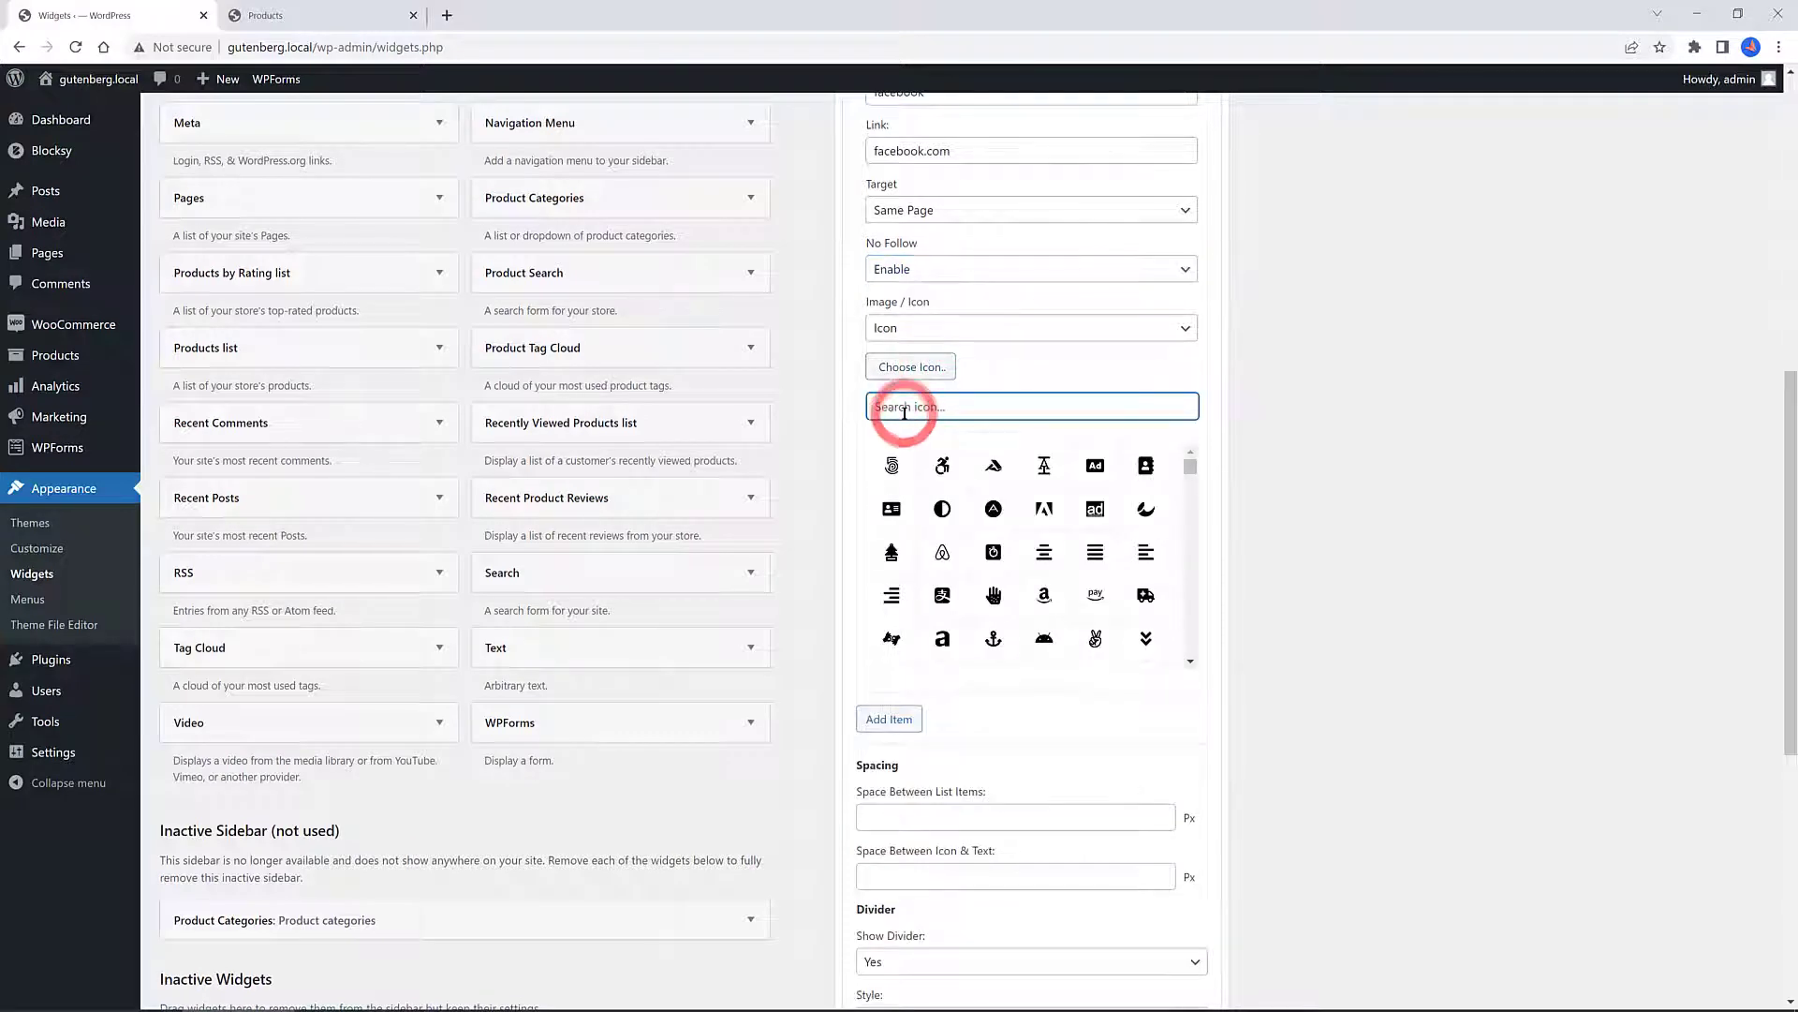
{"action": "type", "text": "facebook"}
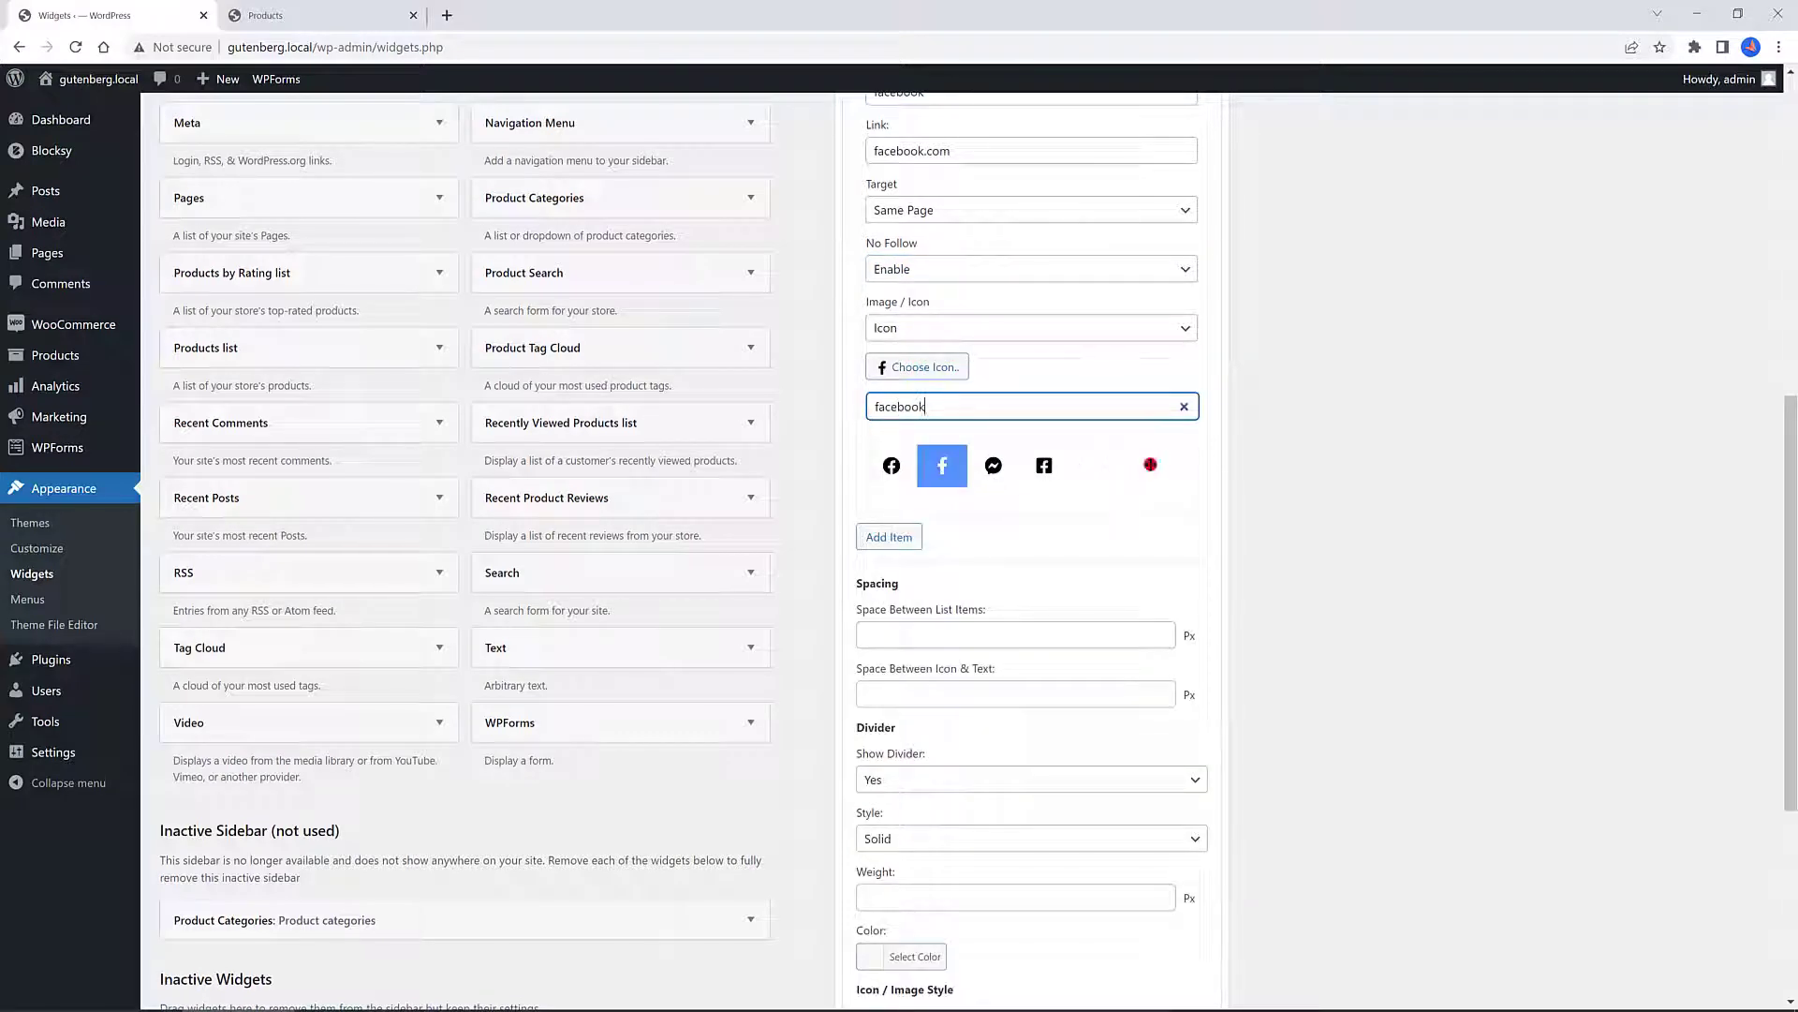
Add an extra list item, then delete the empty item
{"action": "left_click", "coordinate": [1150, 465]}
{"action": "left_click", "coordinate": [889, 537]}
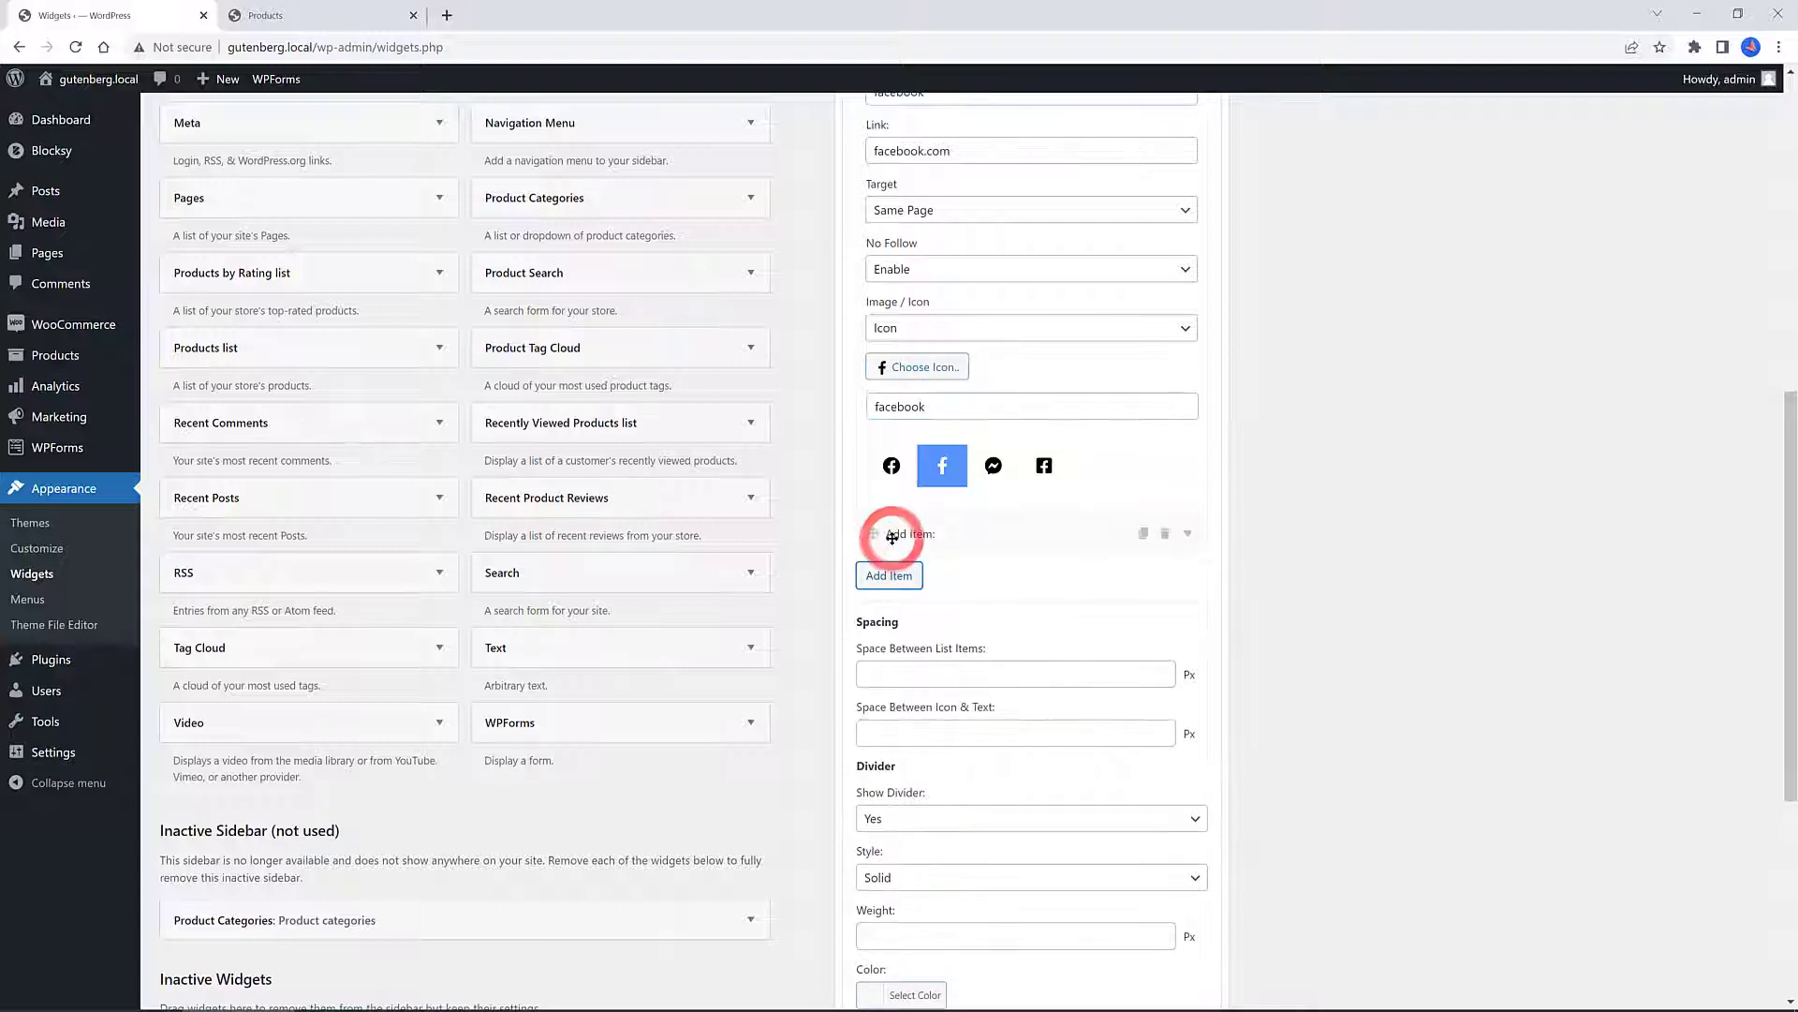
{"action": "left_click", "coordinate": [1172, 535]}
{"action": "left_click", "coordinate": [988, 136]}
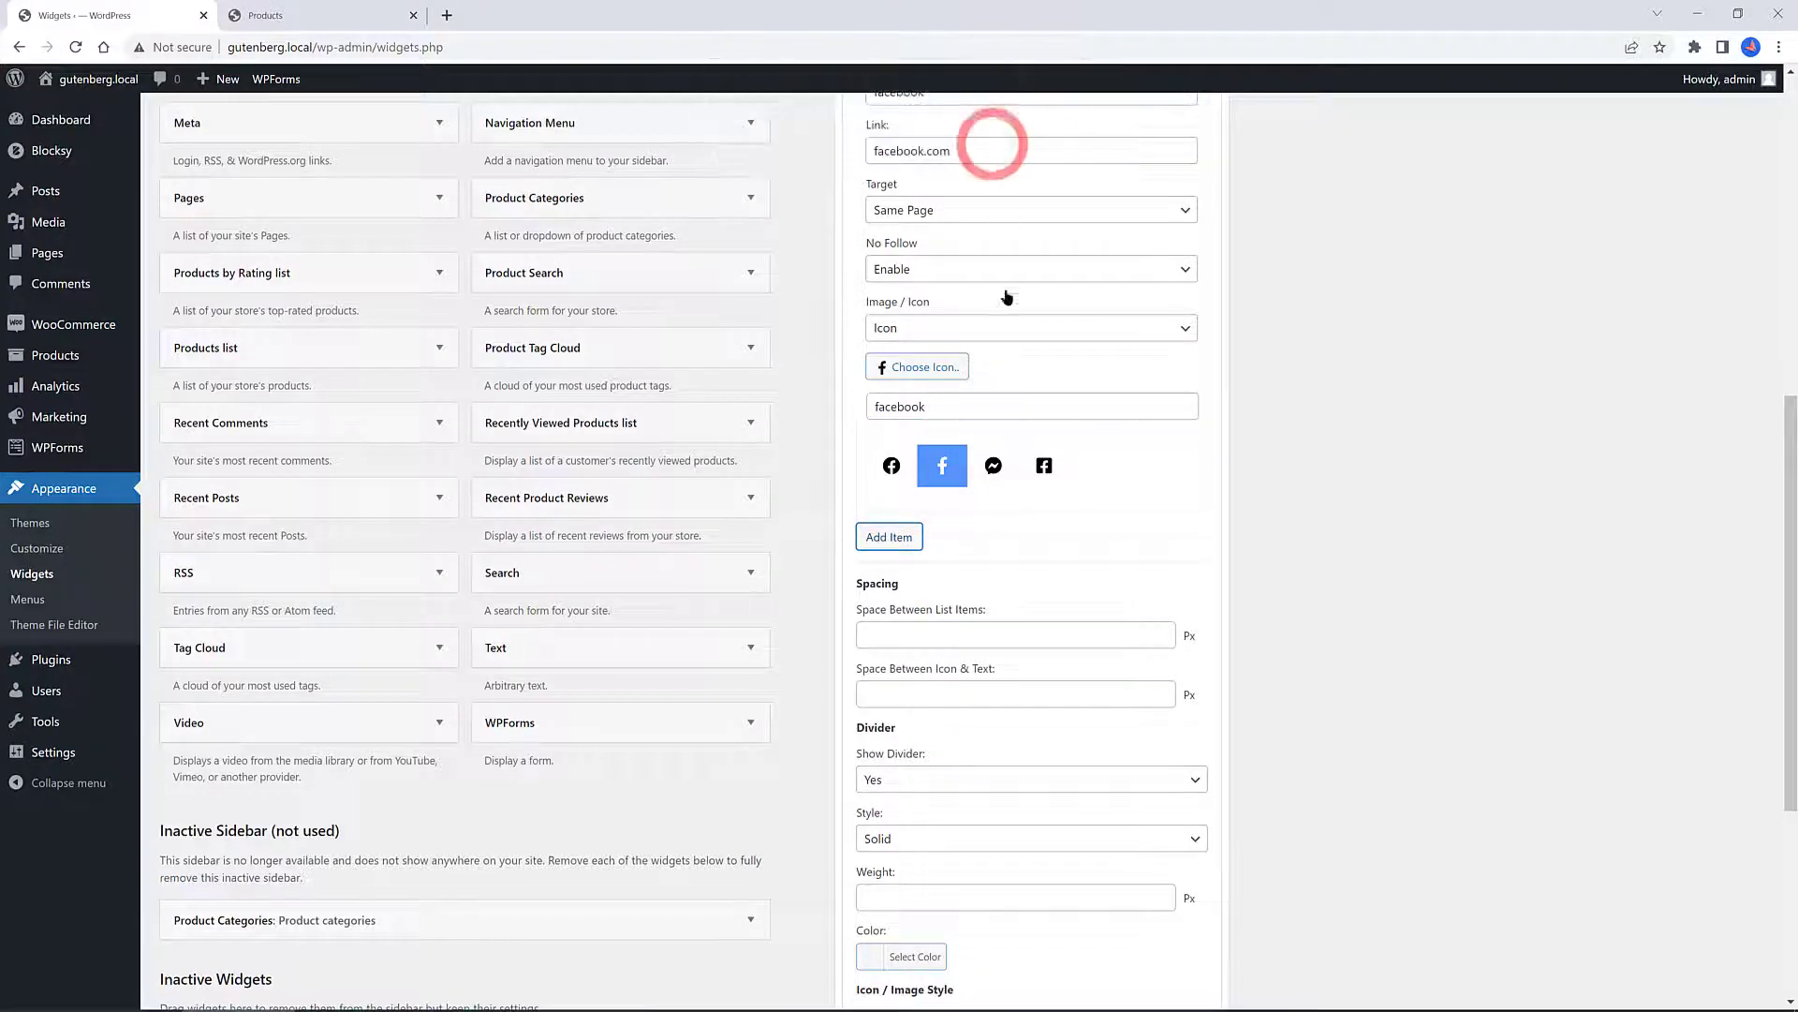
Set the space between list items to 10 and show the divider
{"action": "left_click", "coordinate": [946, 634]}
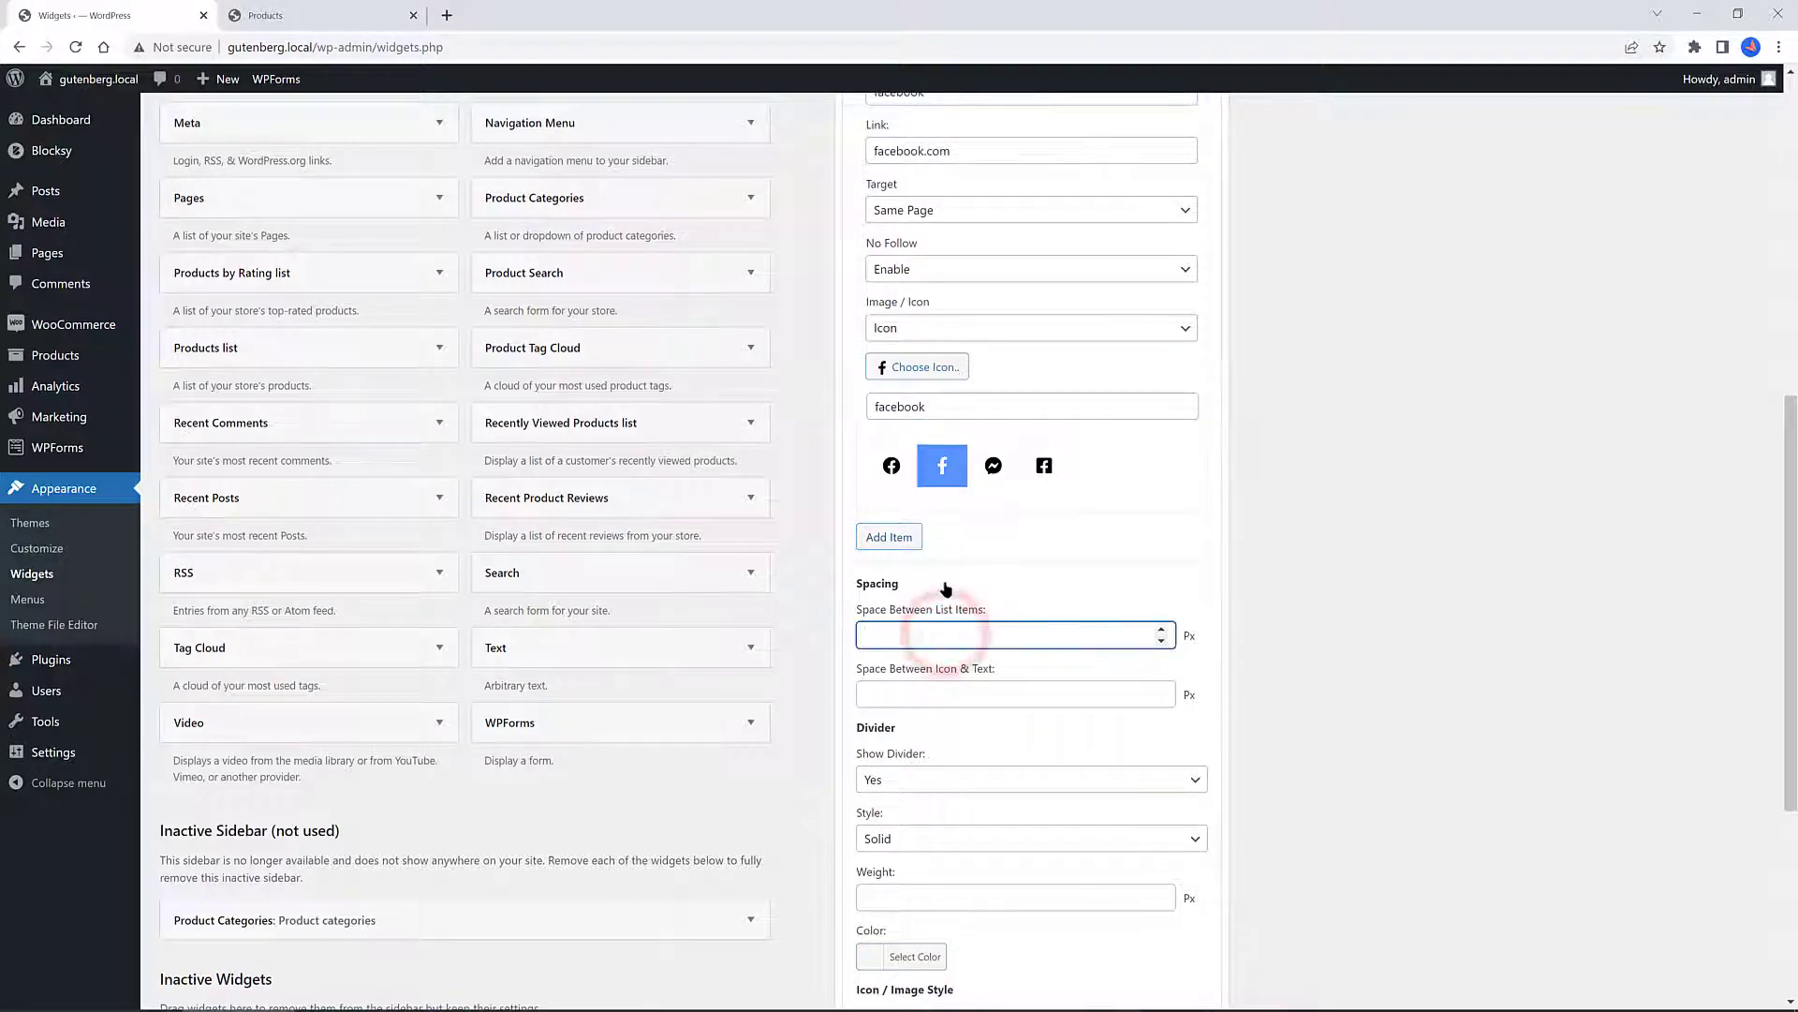
{"action": "type", "text": "10"}
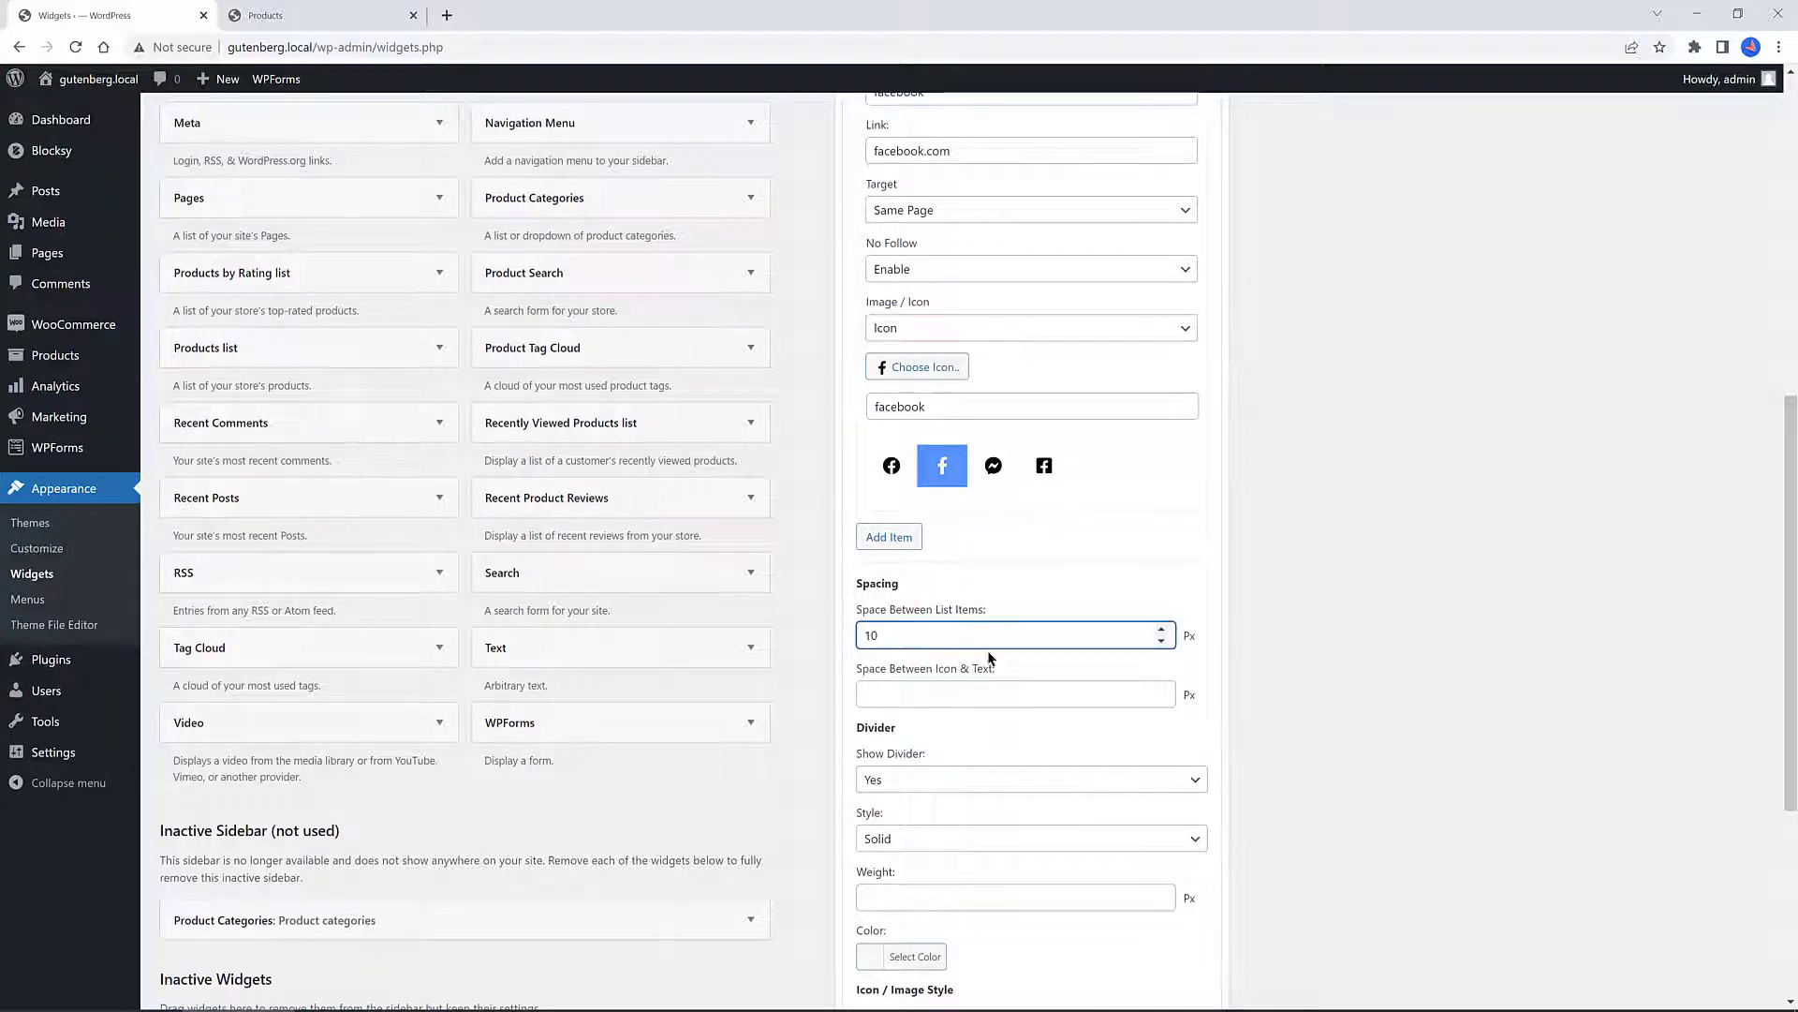
{"action": "scroll", "coordinate": [869, 621], "scroll_direction": "down", "scroll_amount": 1}
{"action": "left_click", "coordinate": [886, 662]}
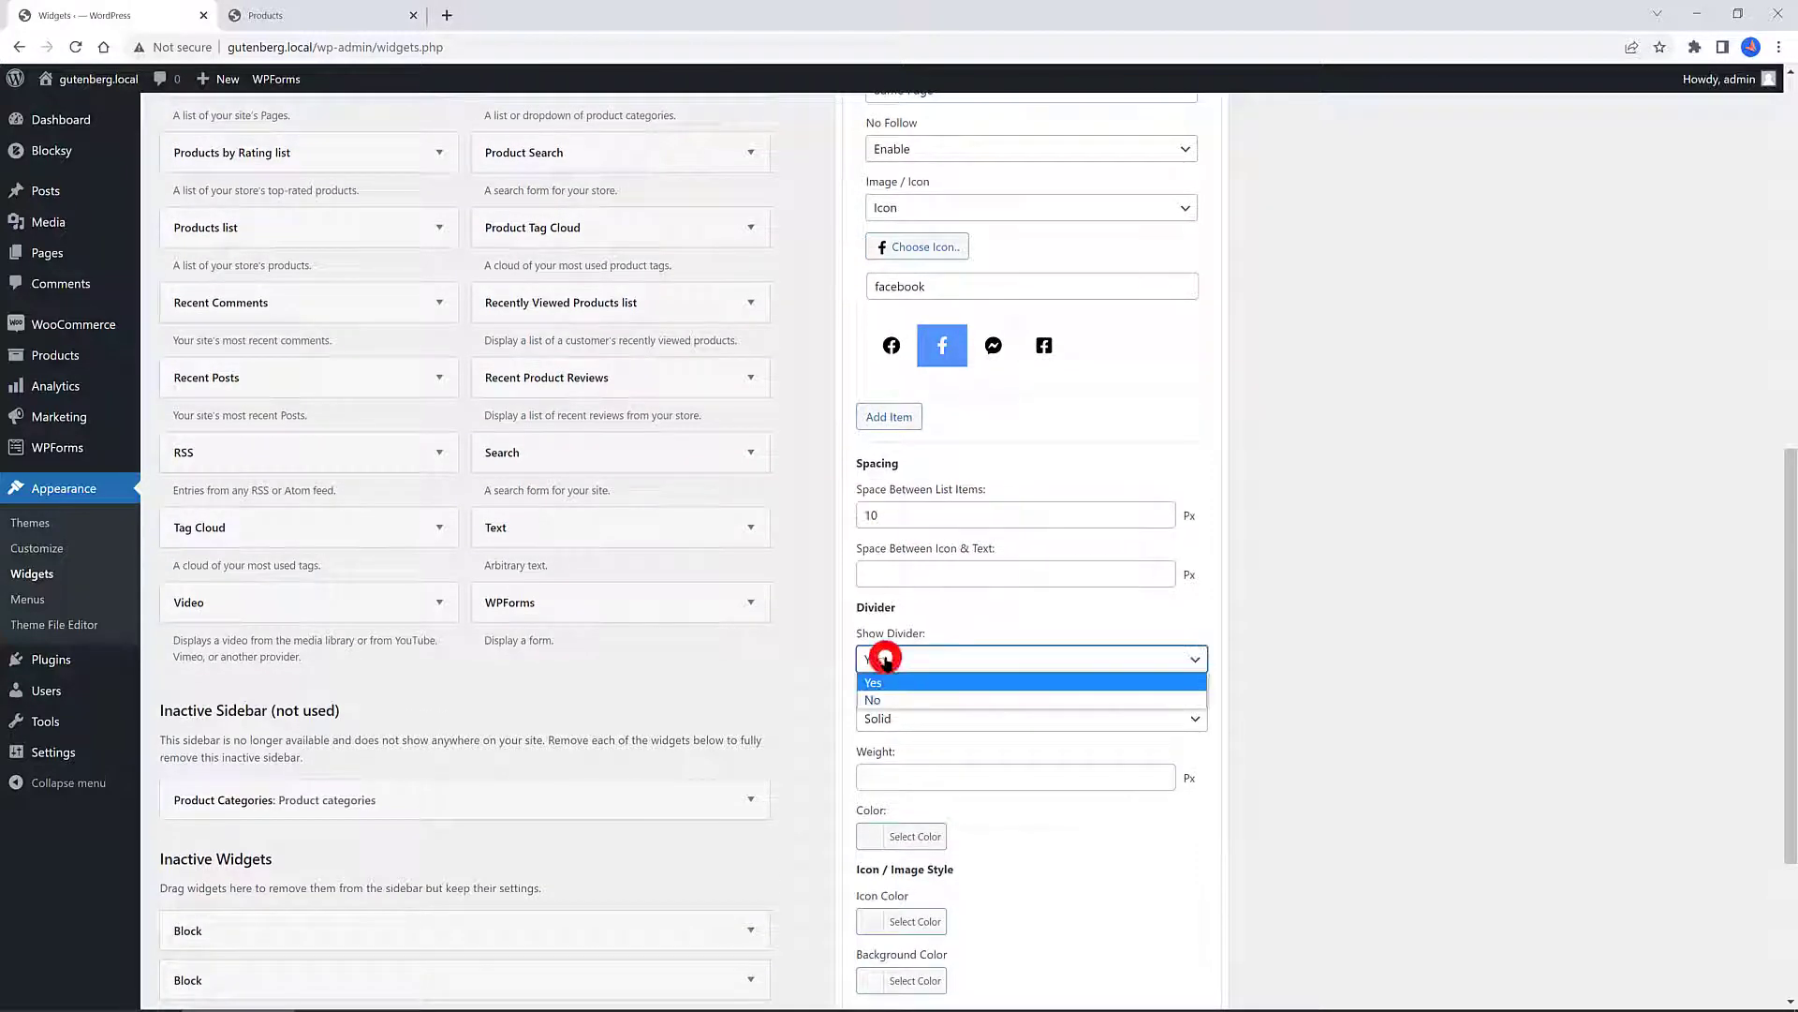
{"action": "left_click", "coordinate": [887, 684]}
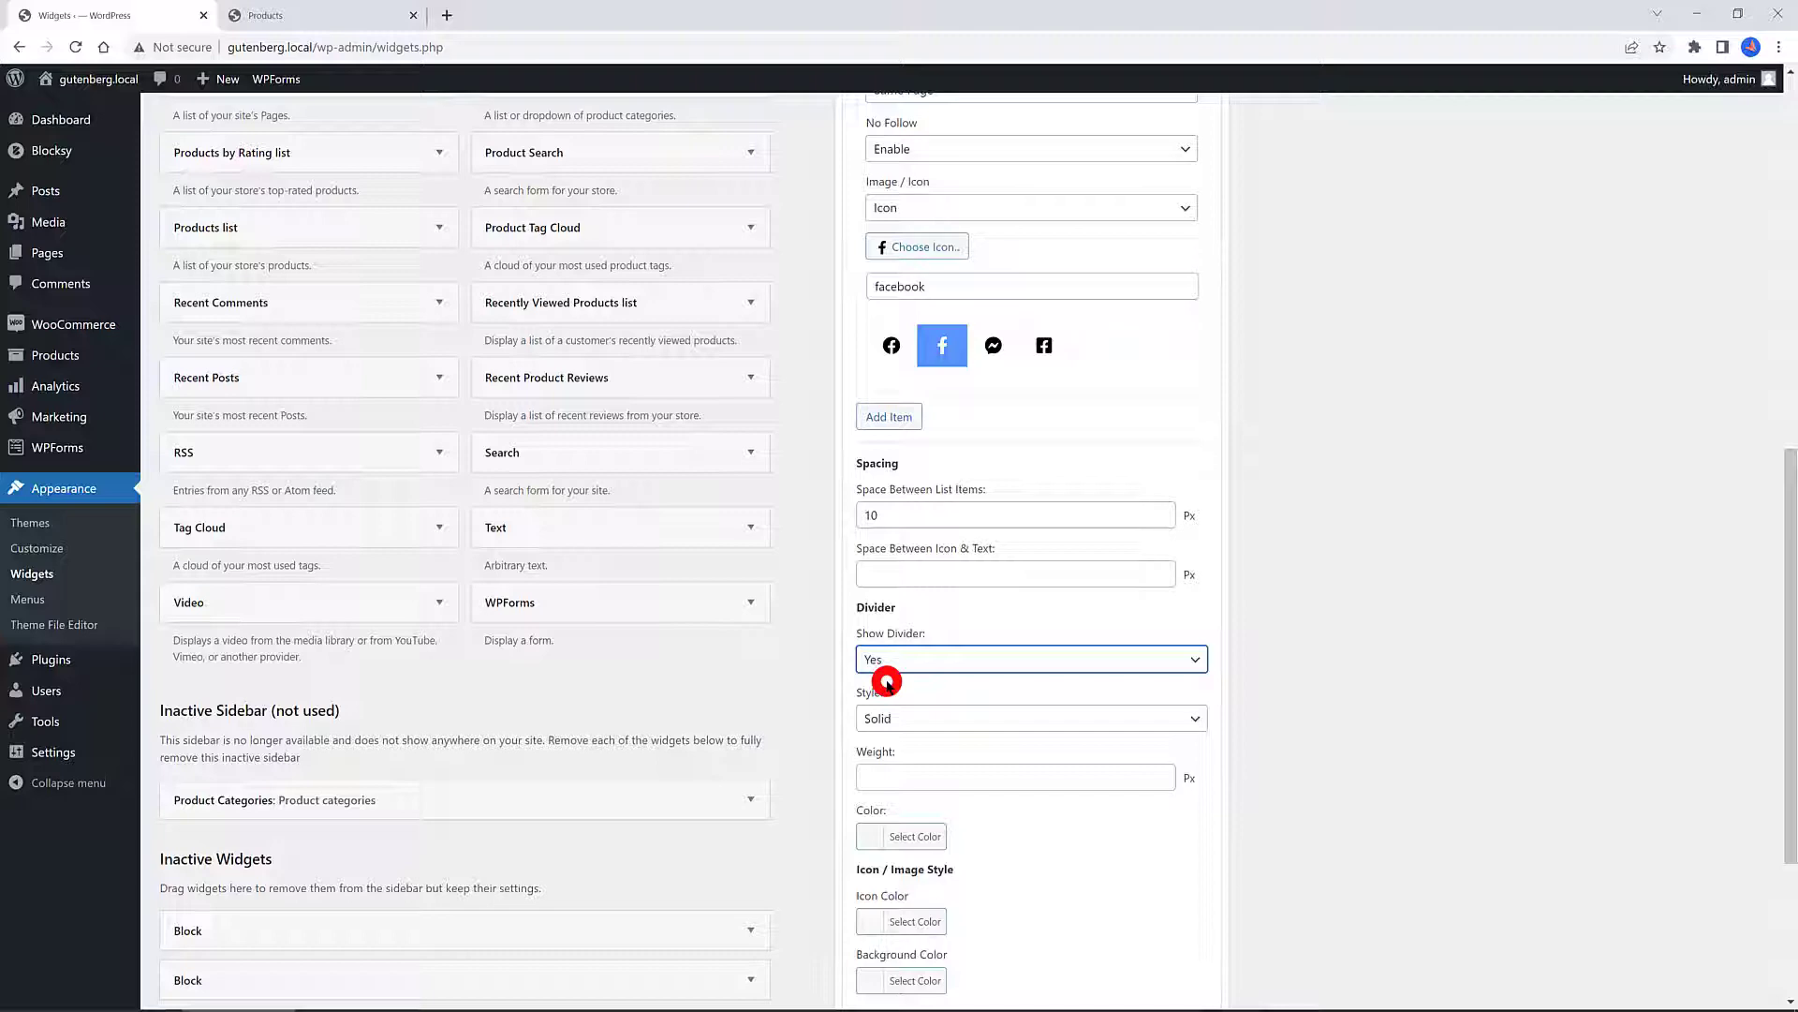
{"action": "scroll", "coordinate": [887, 682], "scroll_direction": "down", "scroll_amount": 3}
{"action": "scroll", "coordinate": [984, 663], "scroll_direction": "up", "scroll_amount": 3}
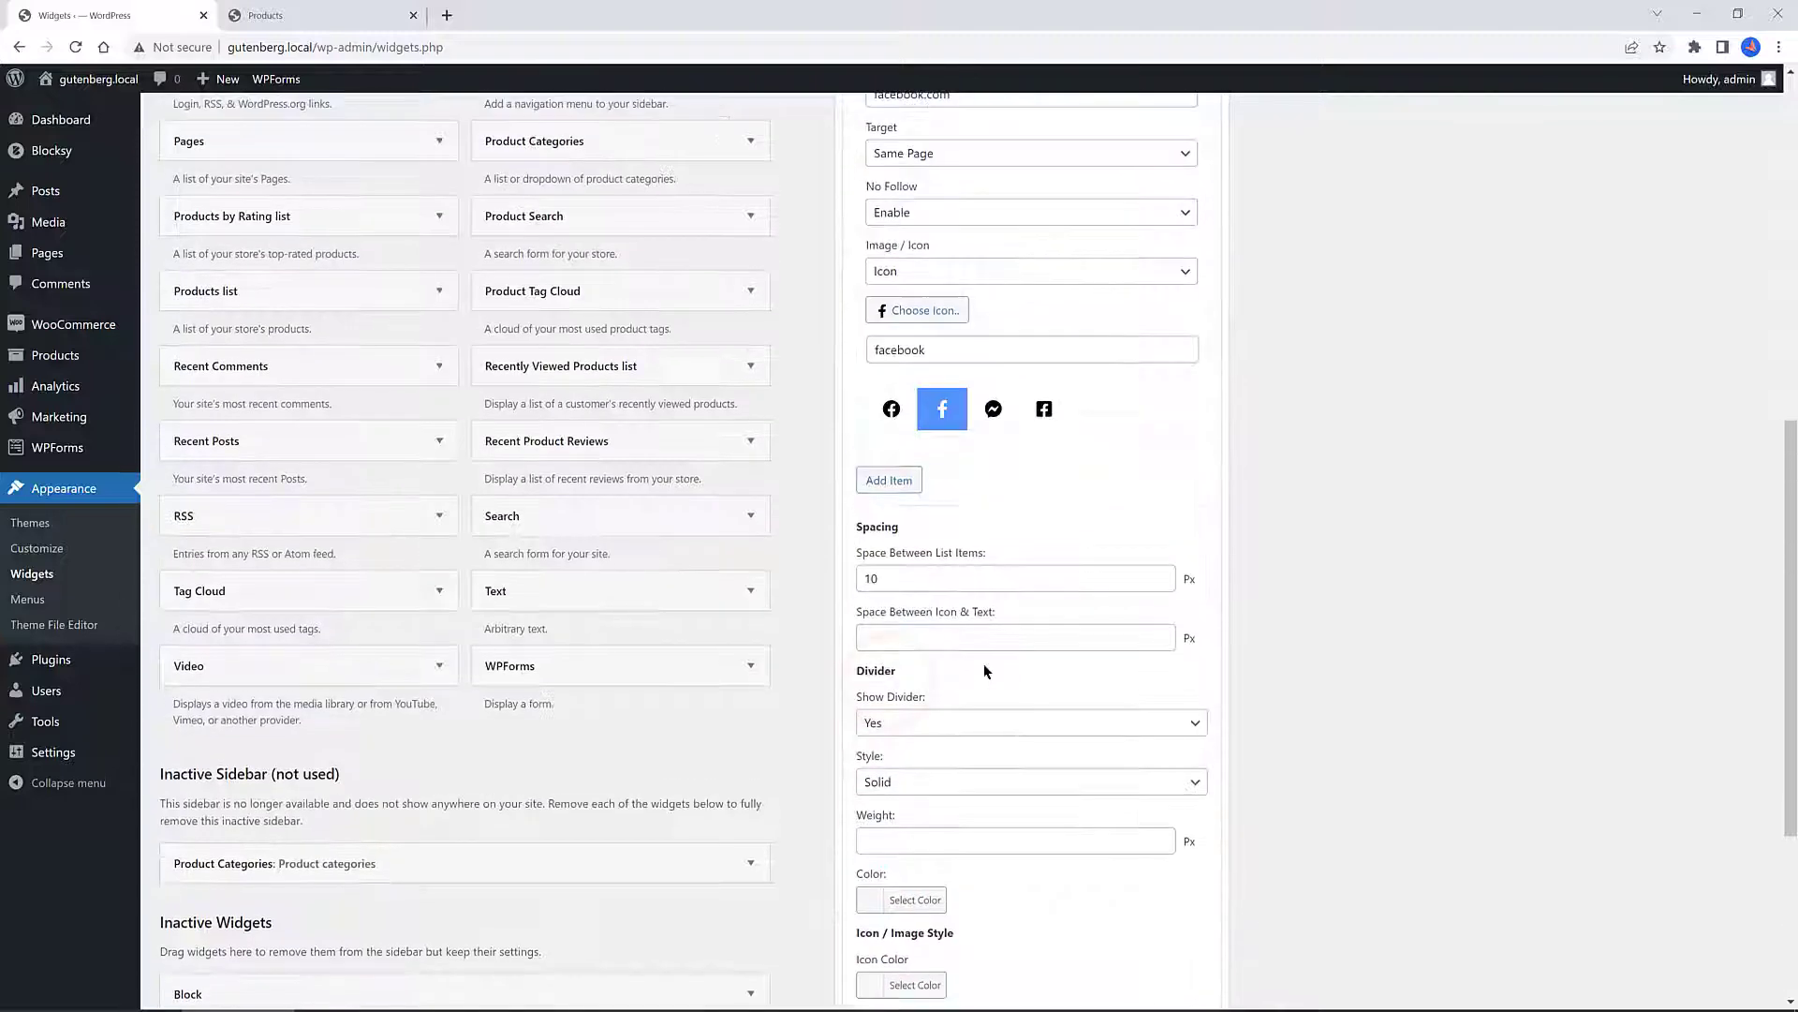
{"action": "scroll", "coordinate": [980, 668], "scroll_direction": "up", "scroll_amount": 2}
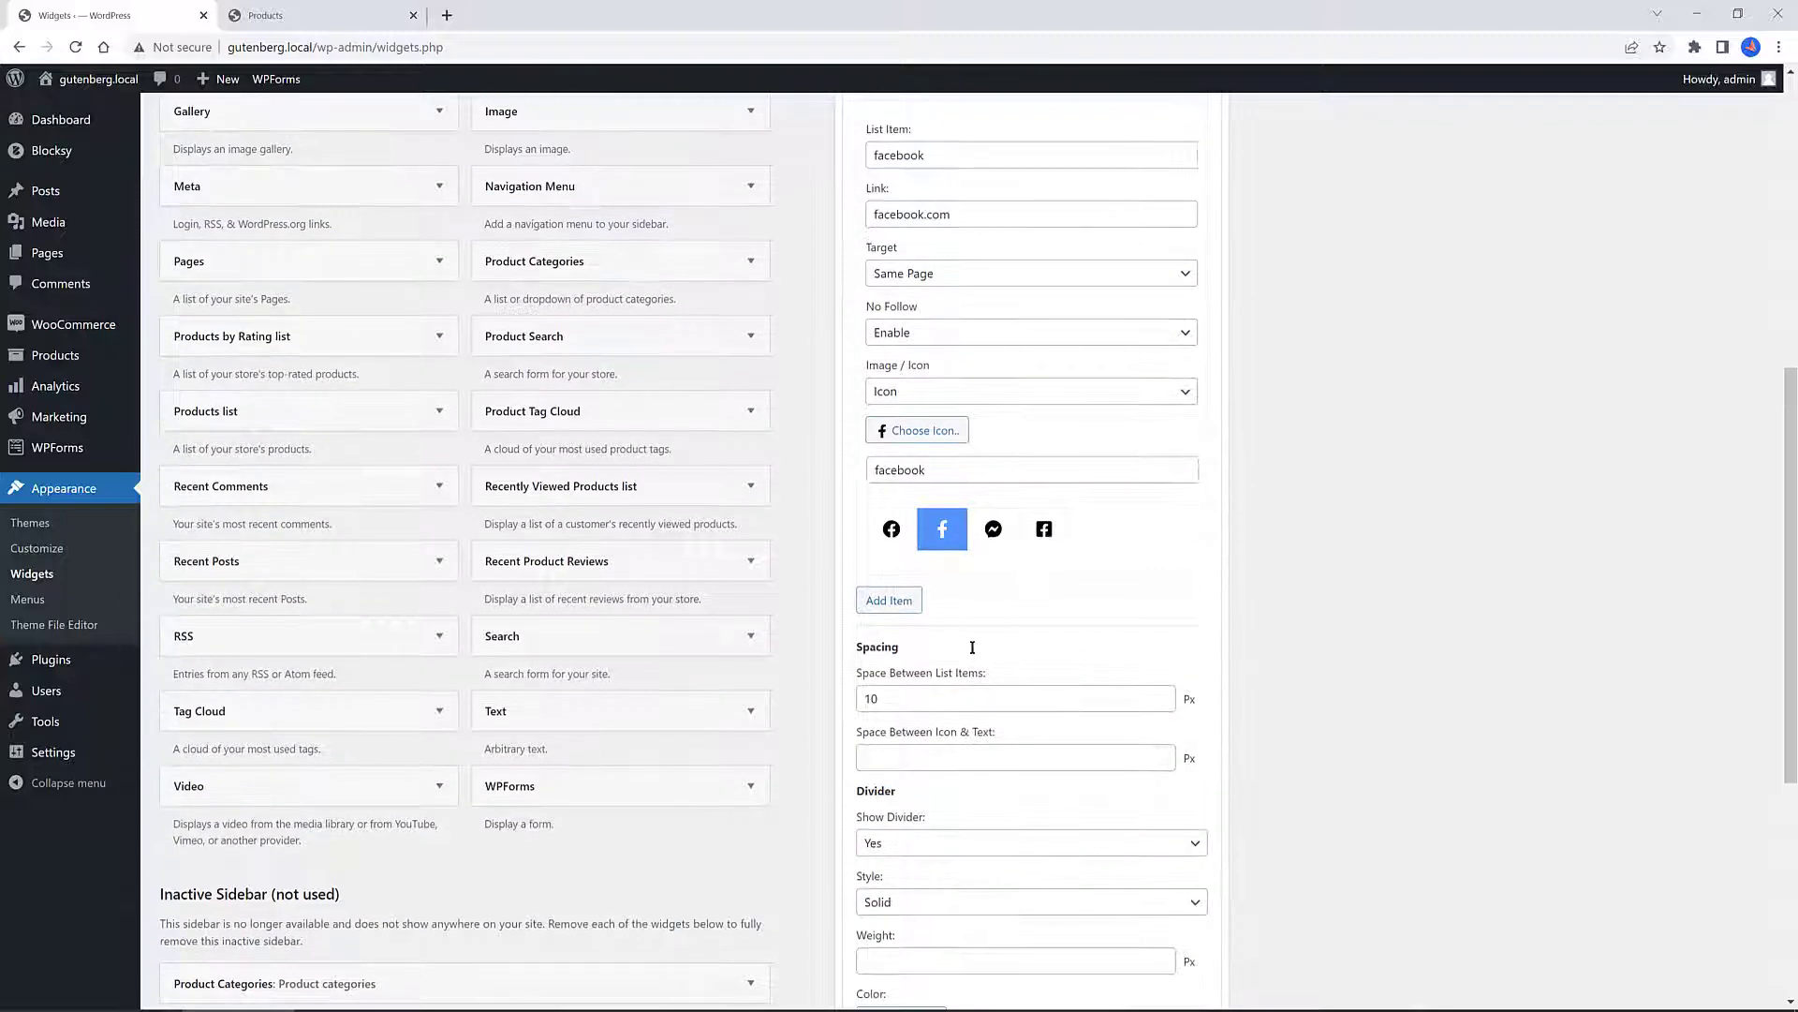
Duplicate the facebook item and rename the copy 'Twitter'
{"action": "scroll", "coordinate": [973, 610], "scroll_direction": "up", "scroll_amount": 2}
{"action": "left_click", "coordinate": [964, 195]}
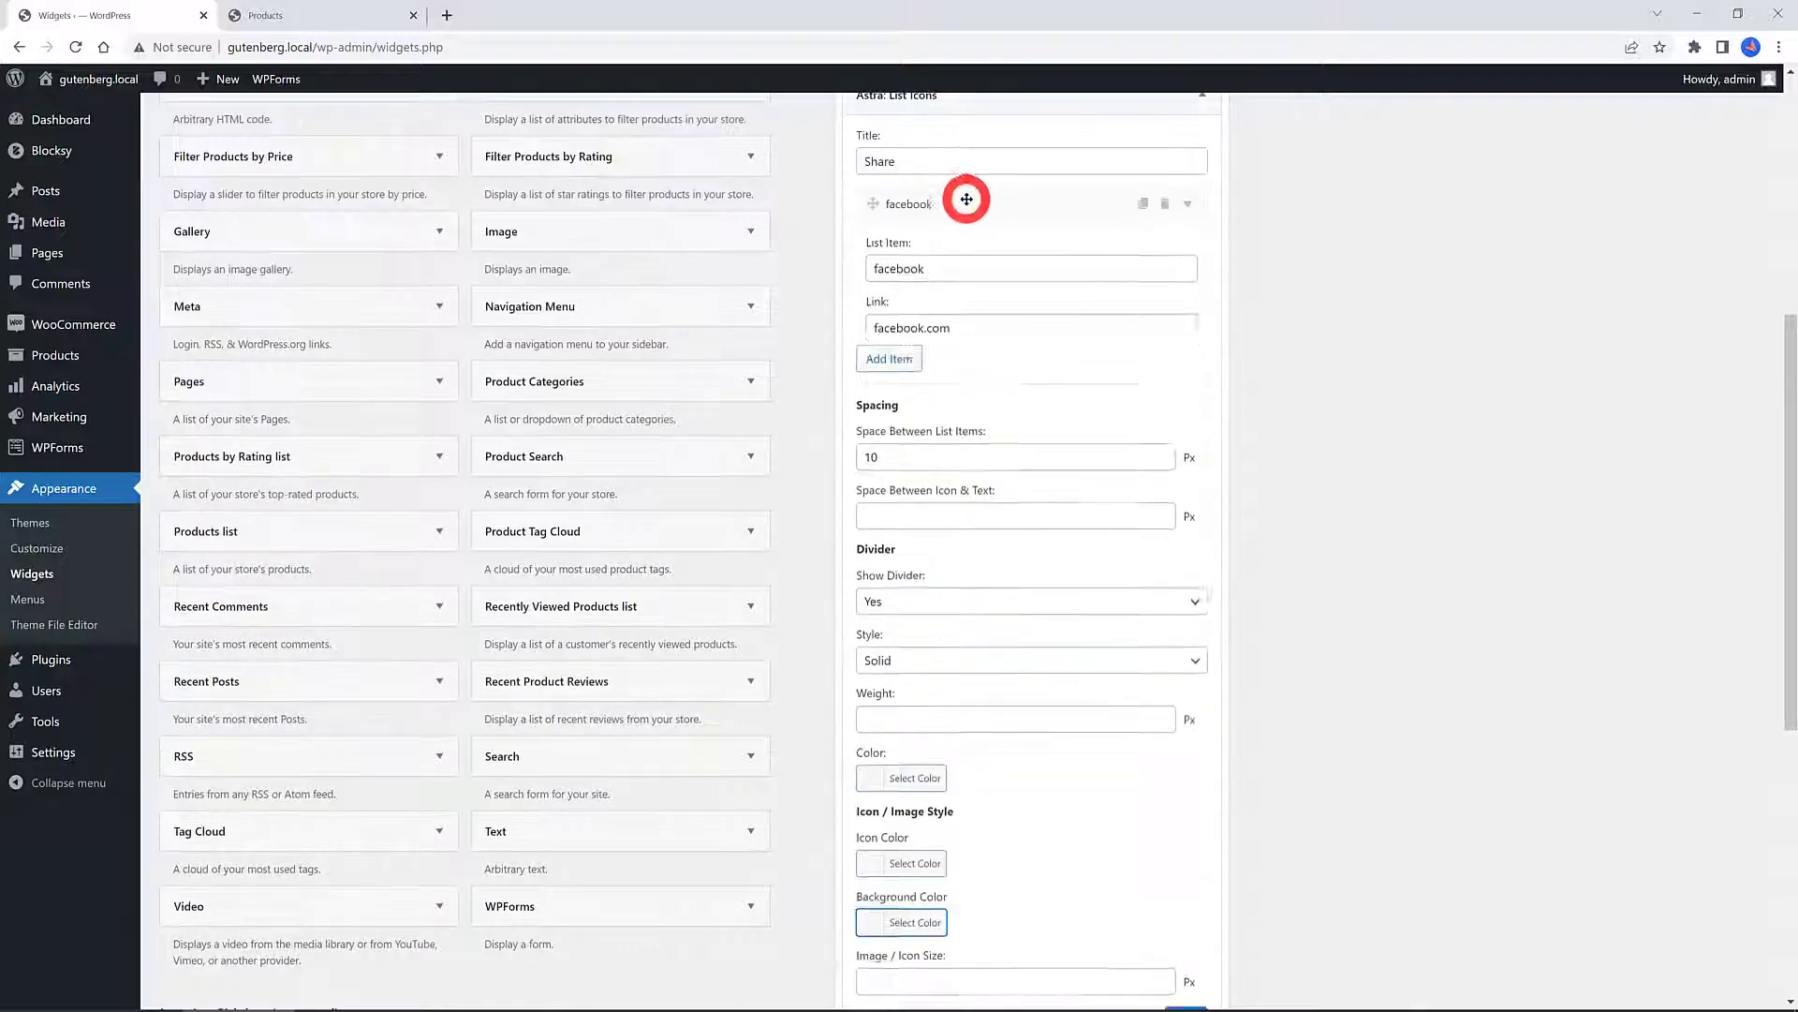
{"action": "left_click", "coordinate": [1144, 204]}
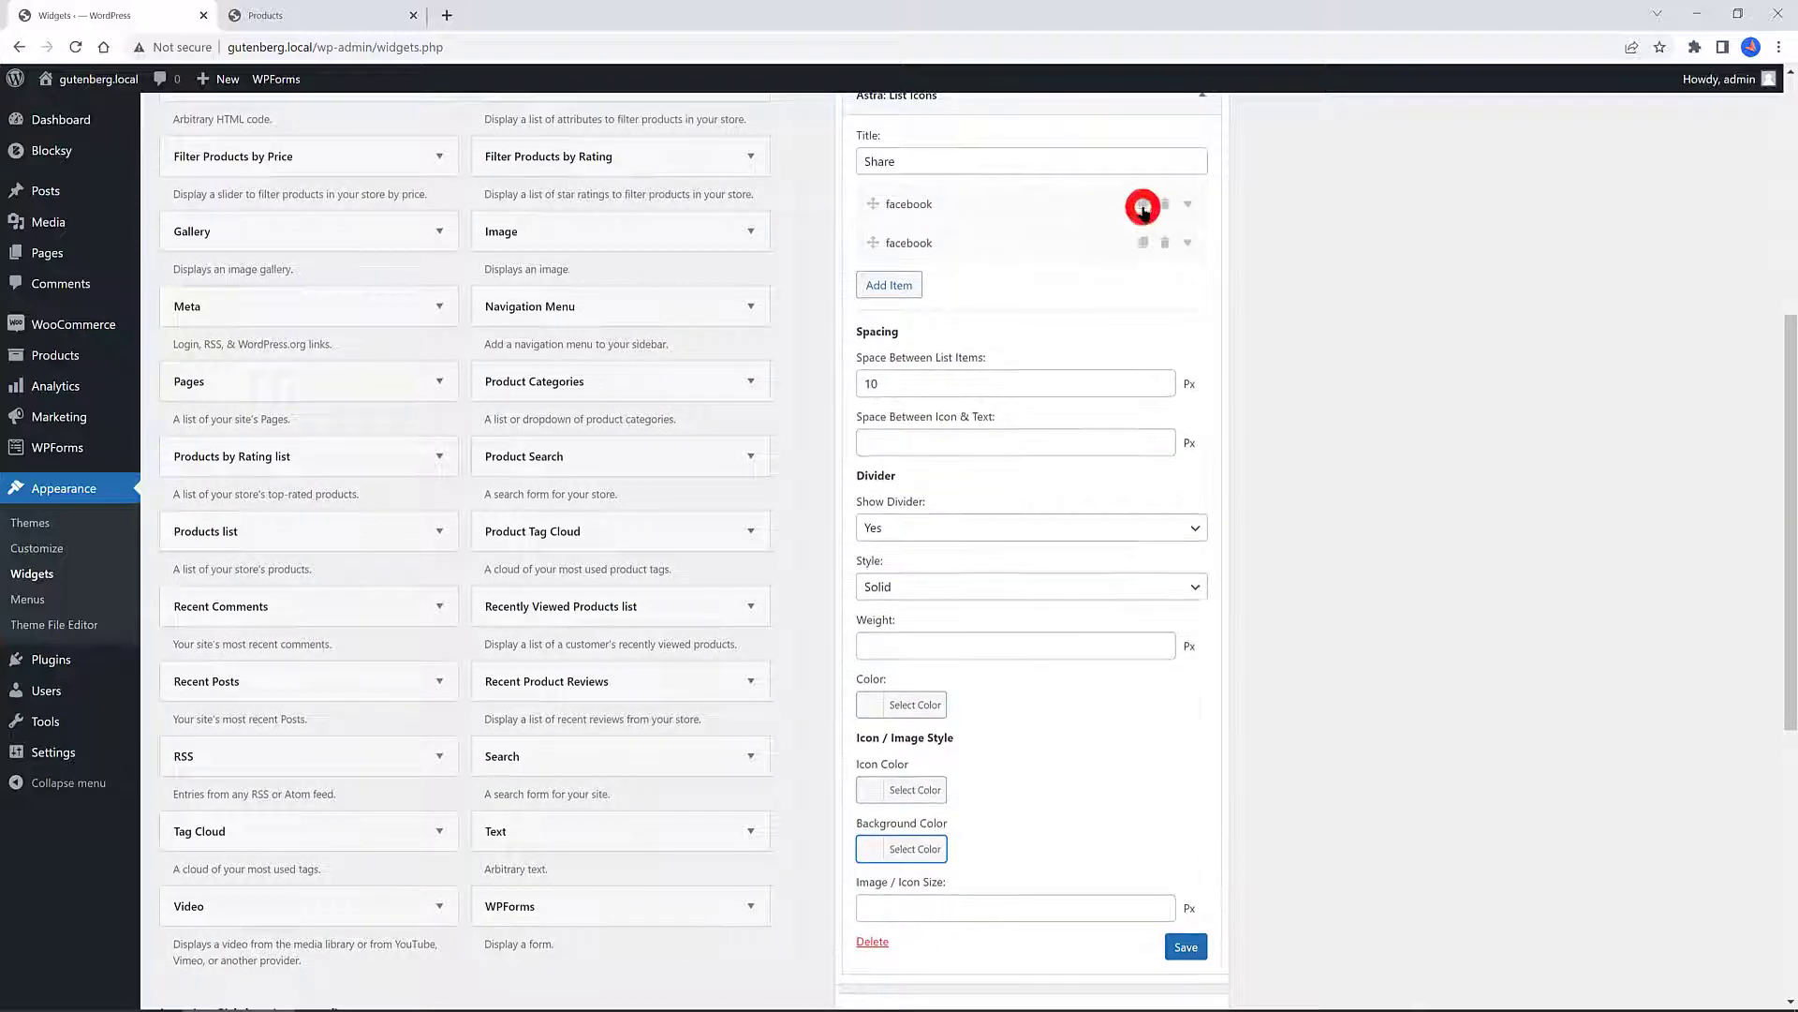
{"action": "left_click", "coordinate": [963, 243]}
{"action": "type", "text": "Twitter"}
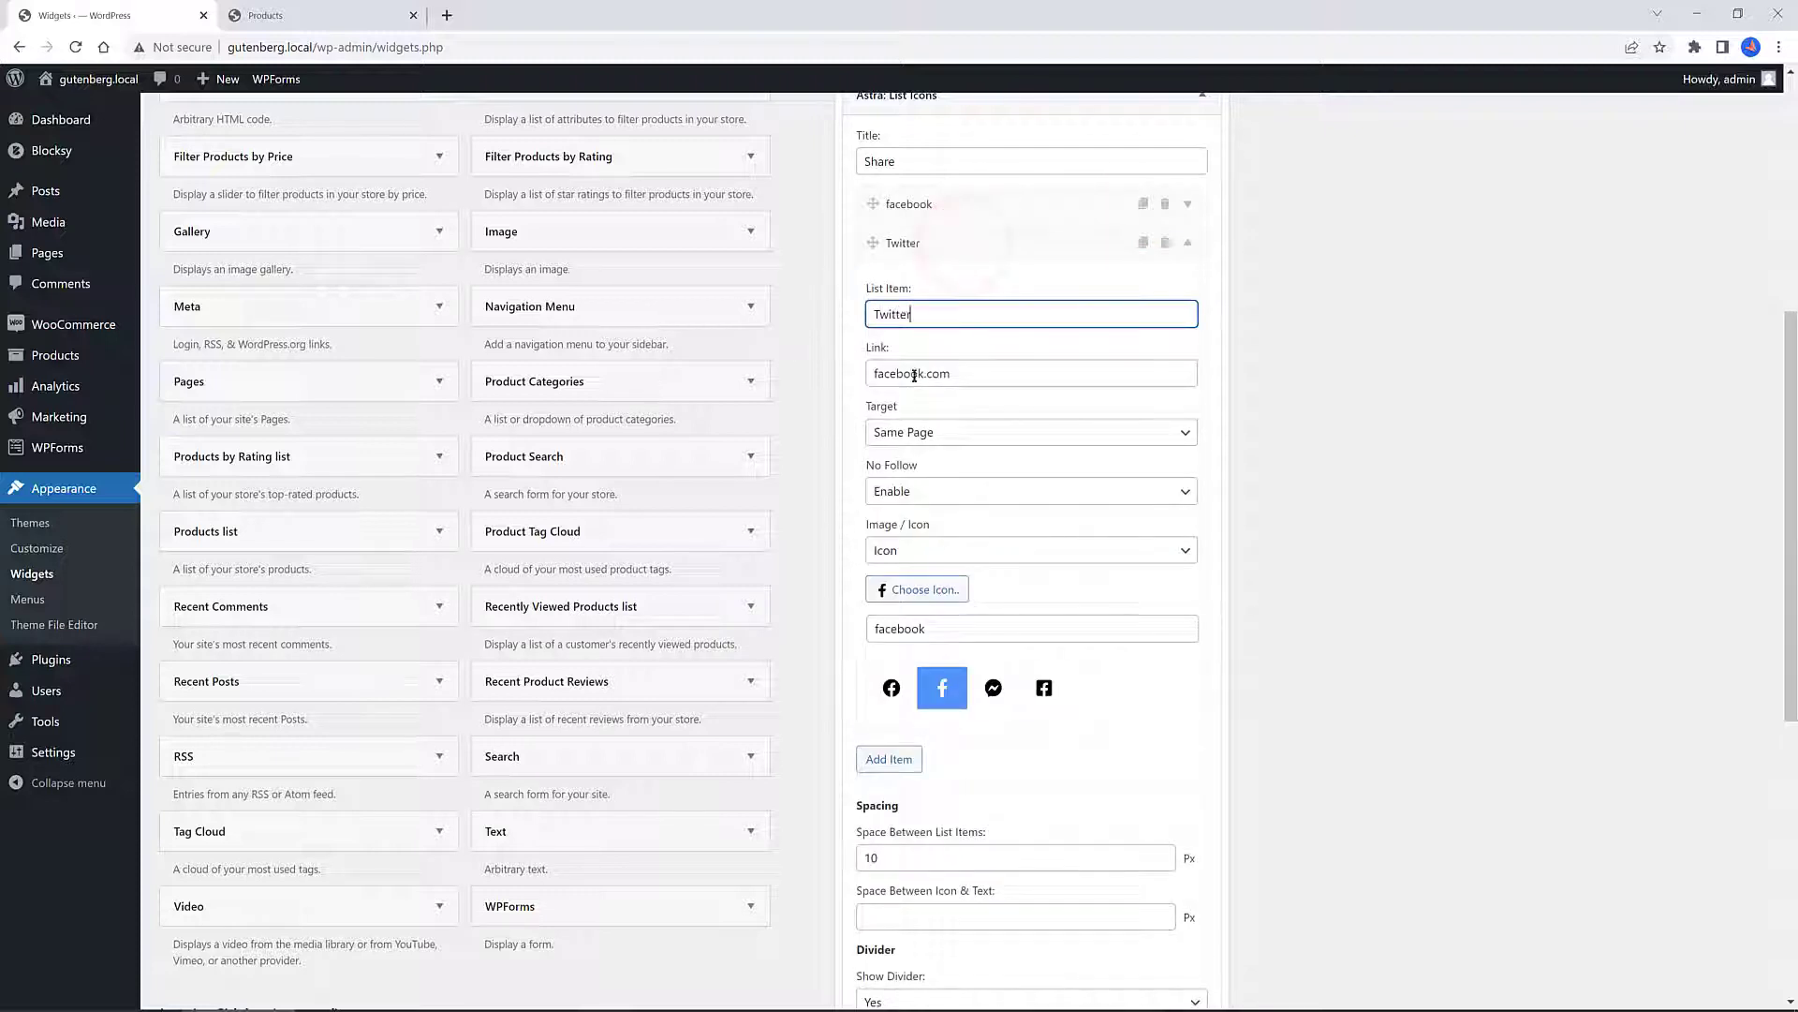
Change the Twitter item's link to twitter and search the icons for Twitter
{"action": "double_click", "coordinate": [879, 373]}
{"action": "type", "text": "twittercom"}
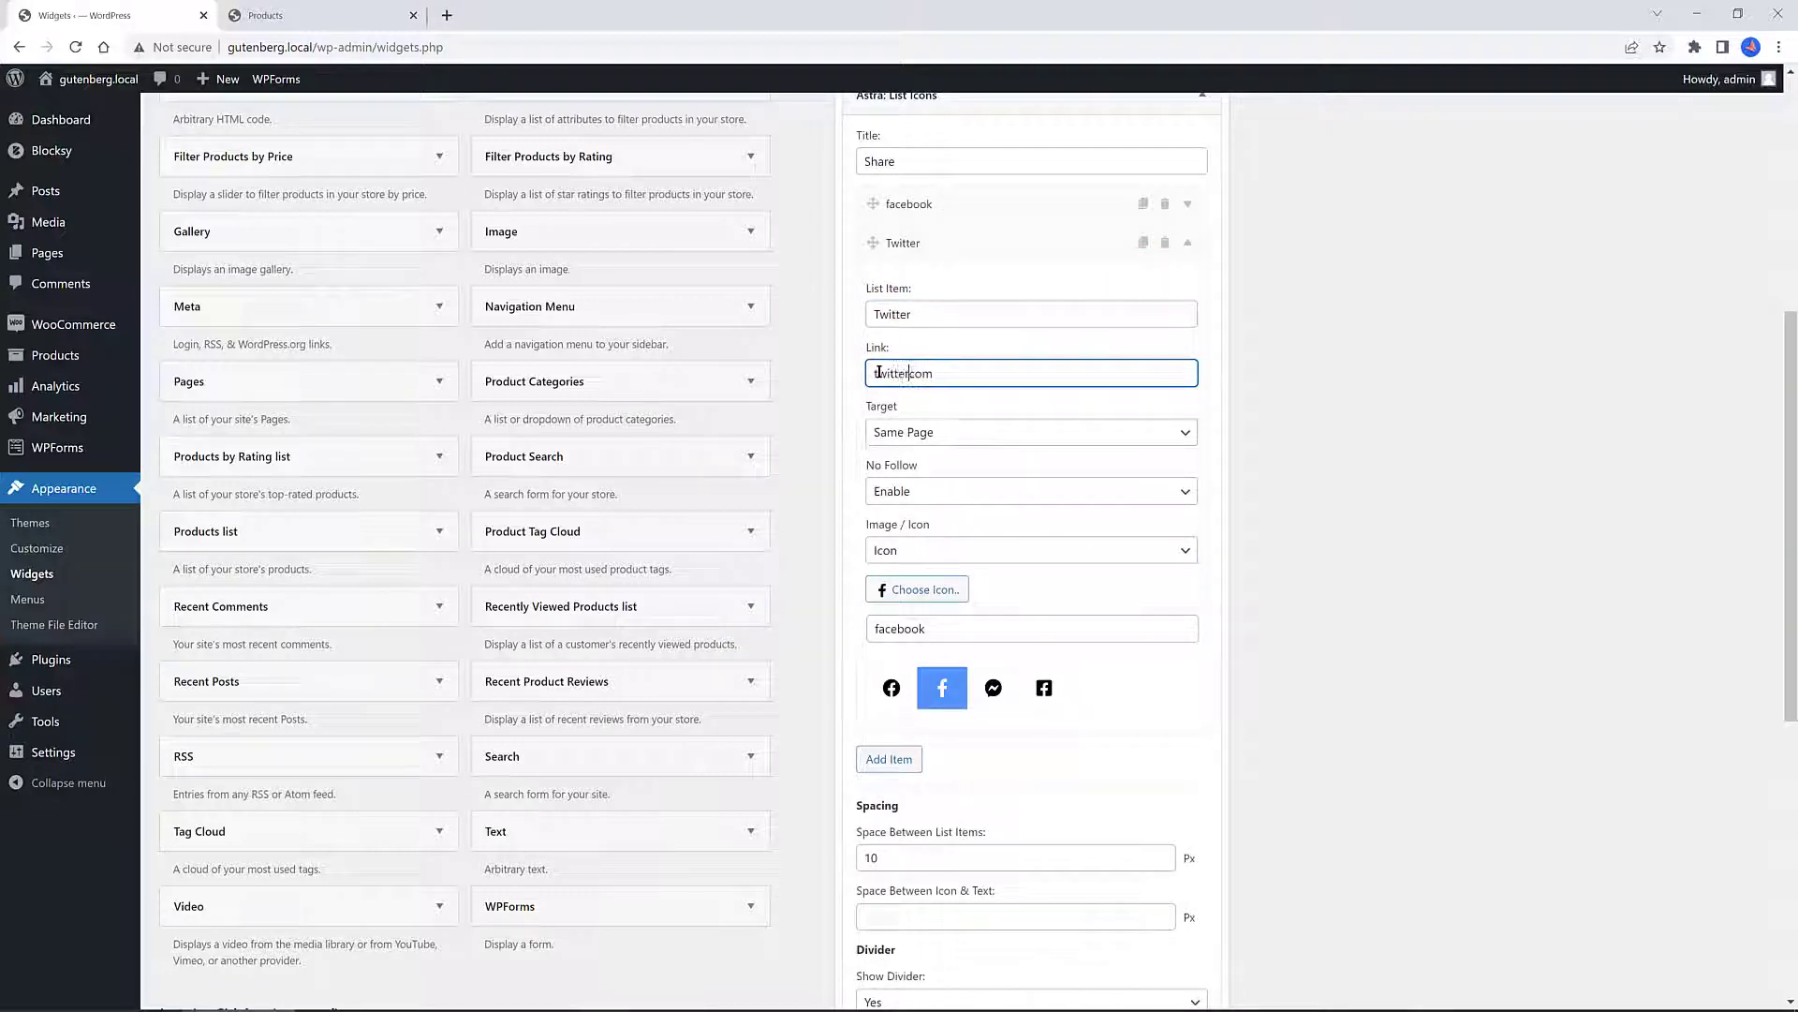
{"action": "left_click", "coordinate": [923, 590]}
{"action": "left_click", "coordinate": [922, 590]}
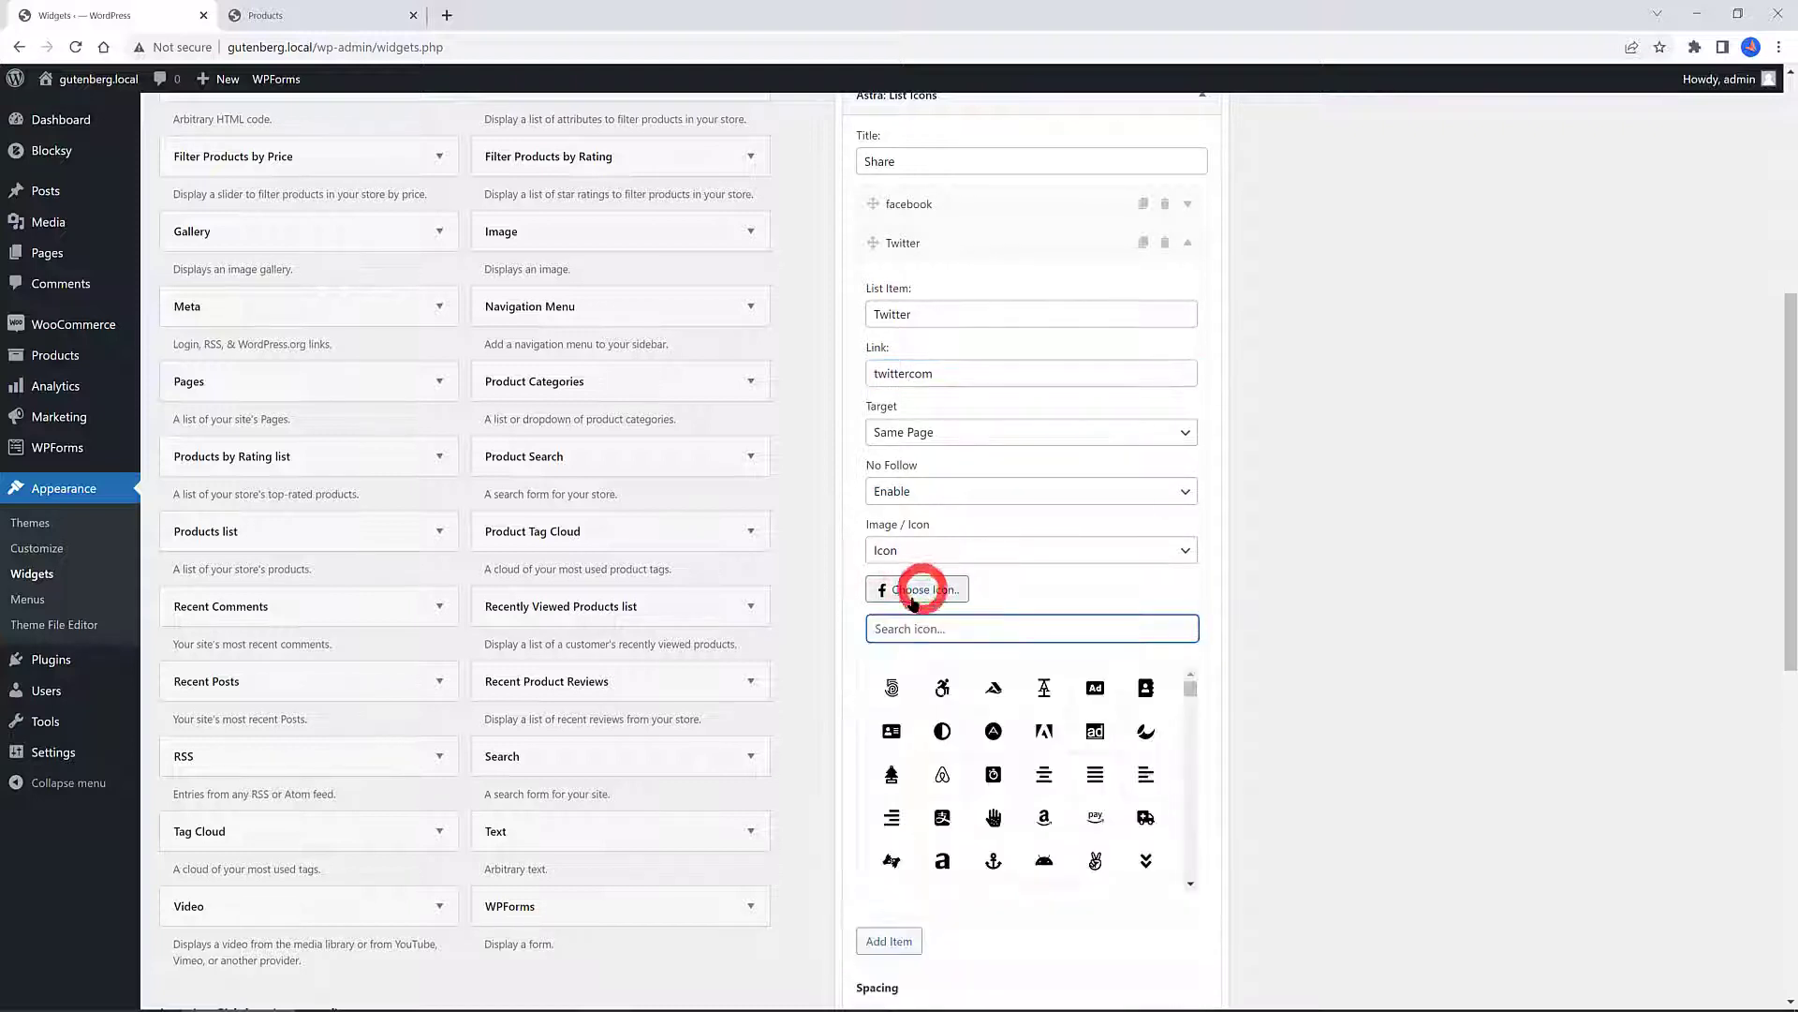
{"action": "type", "text": "Twitt"}
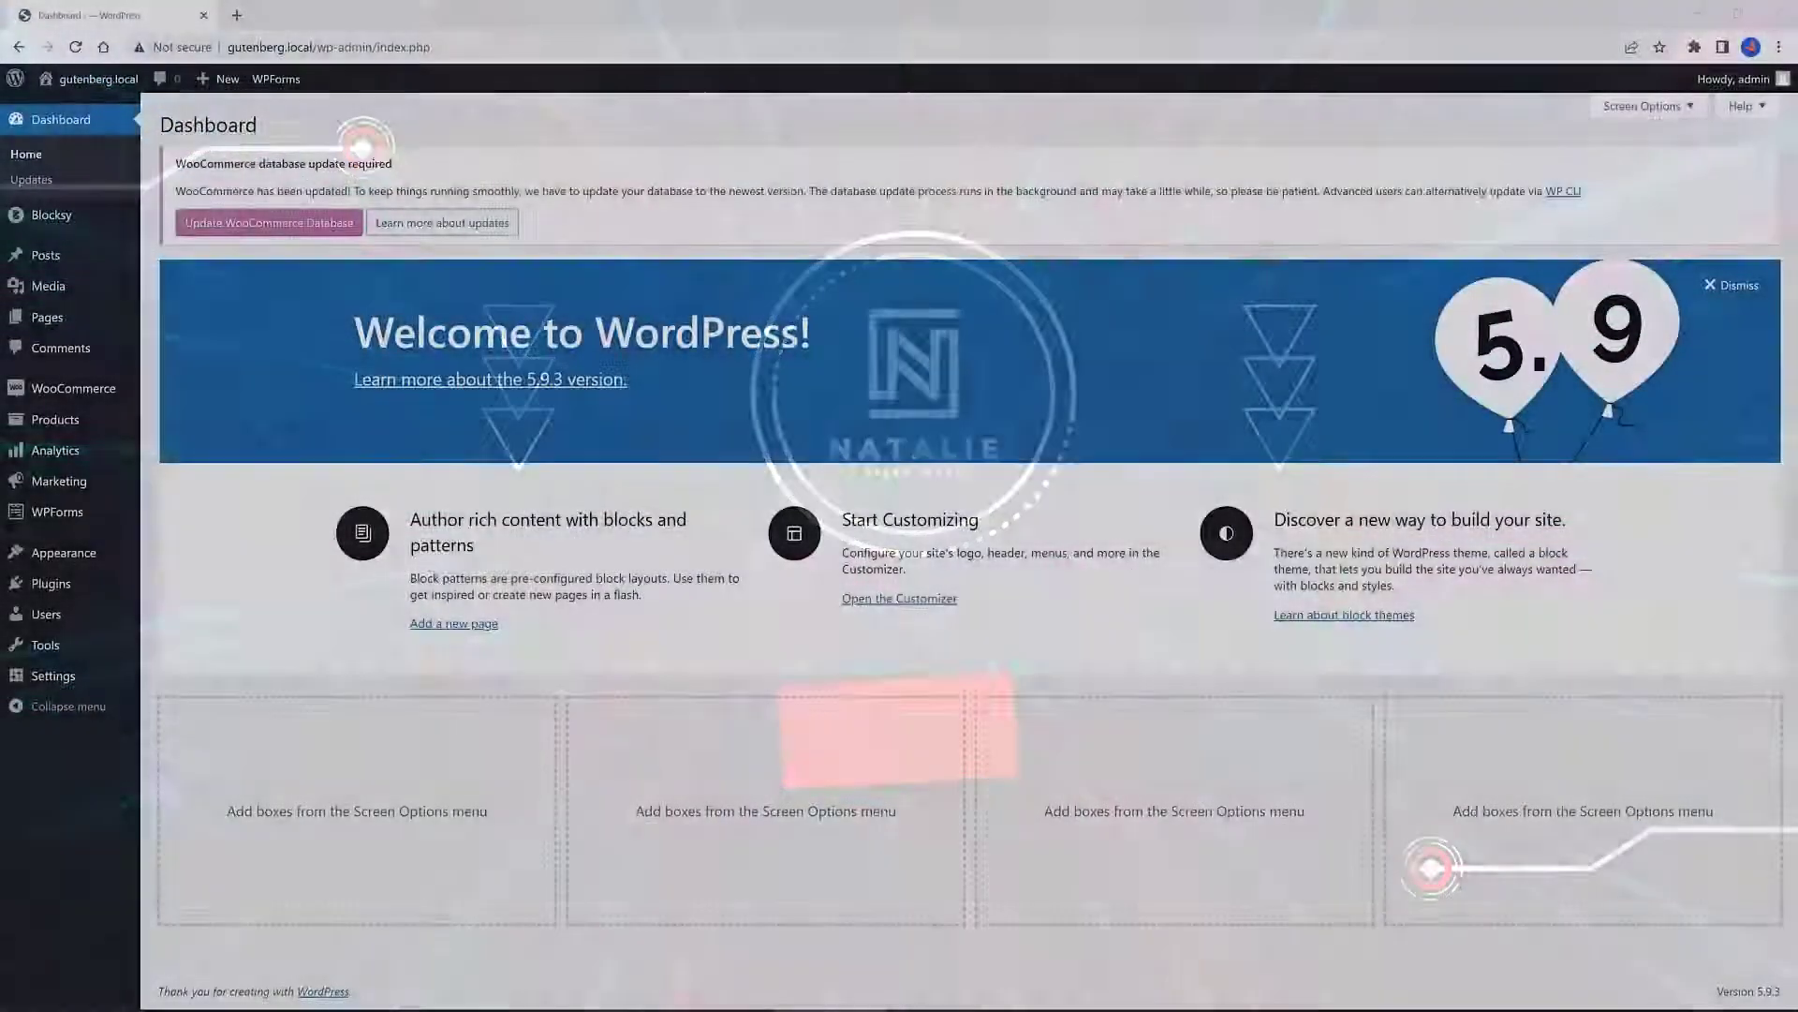
Search for 'Maps Widget for Google Maps', then install and activate WP Google Maps
{"action": "mouse_move", "coordinate": [107, 592]}
{"action": "left_click", "coordinate": [189, 613]}
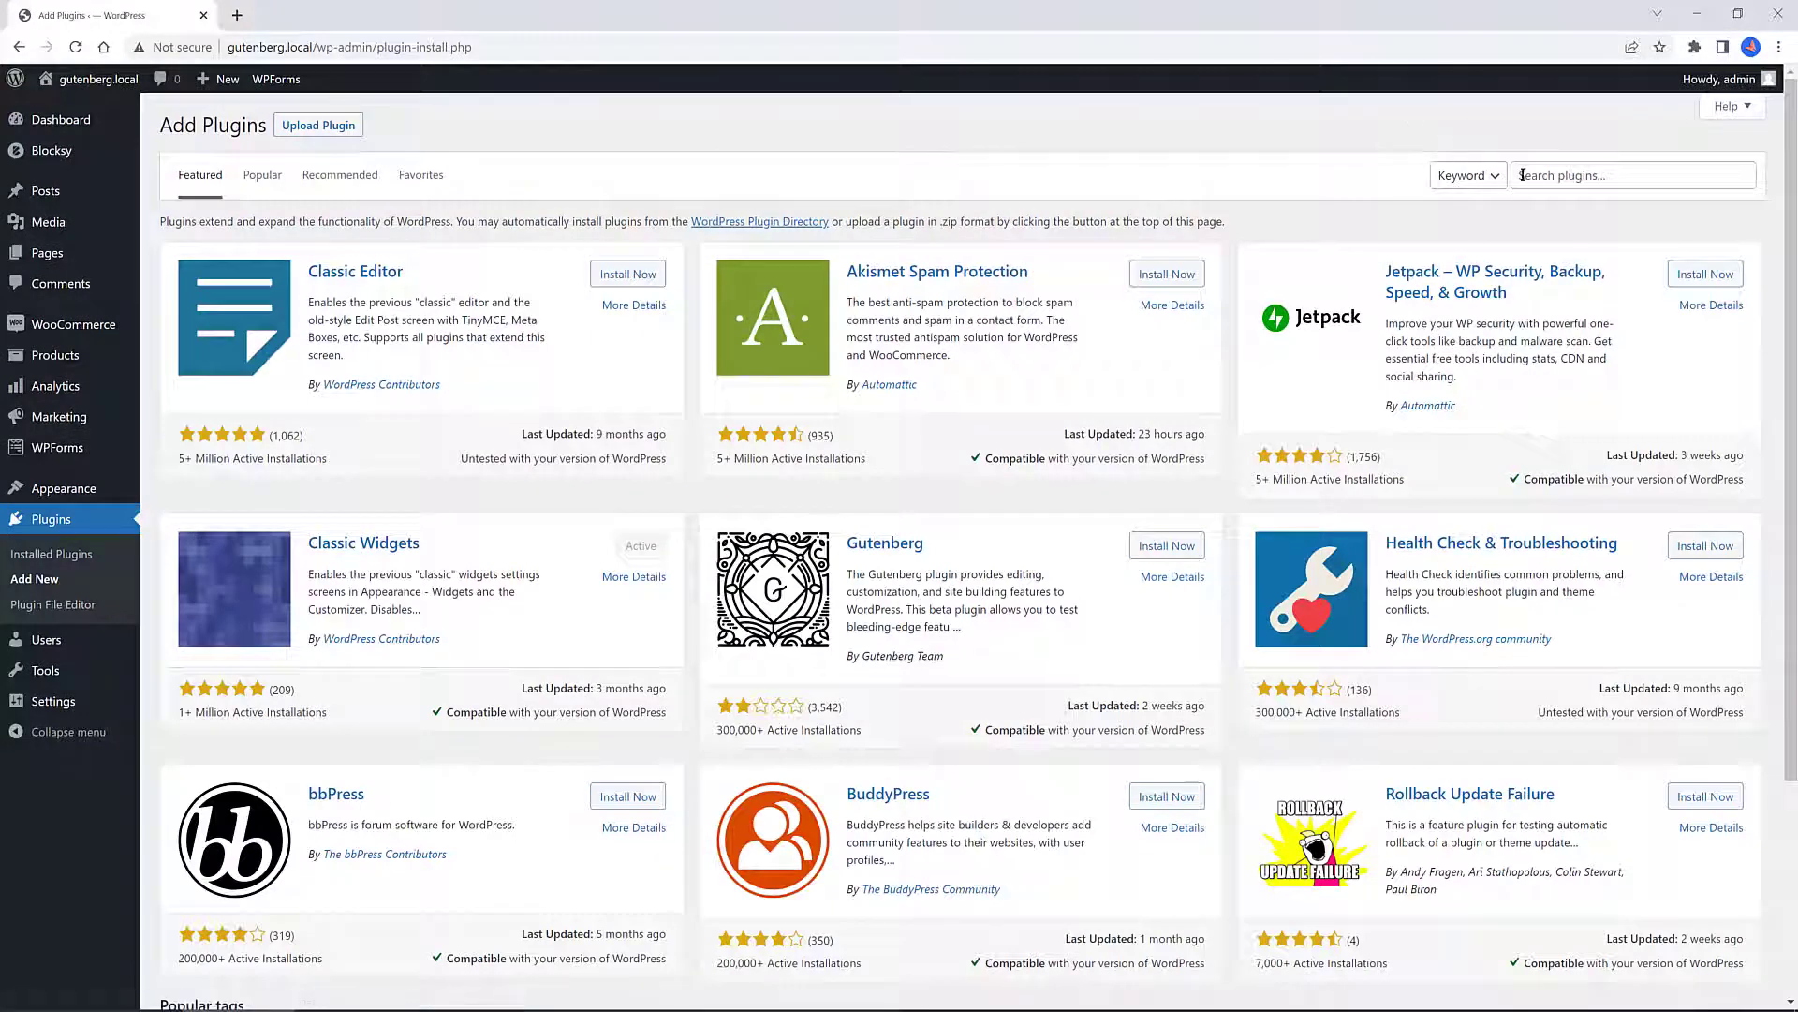
{"action": "left_click", "coordinate": [1528, 173]}
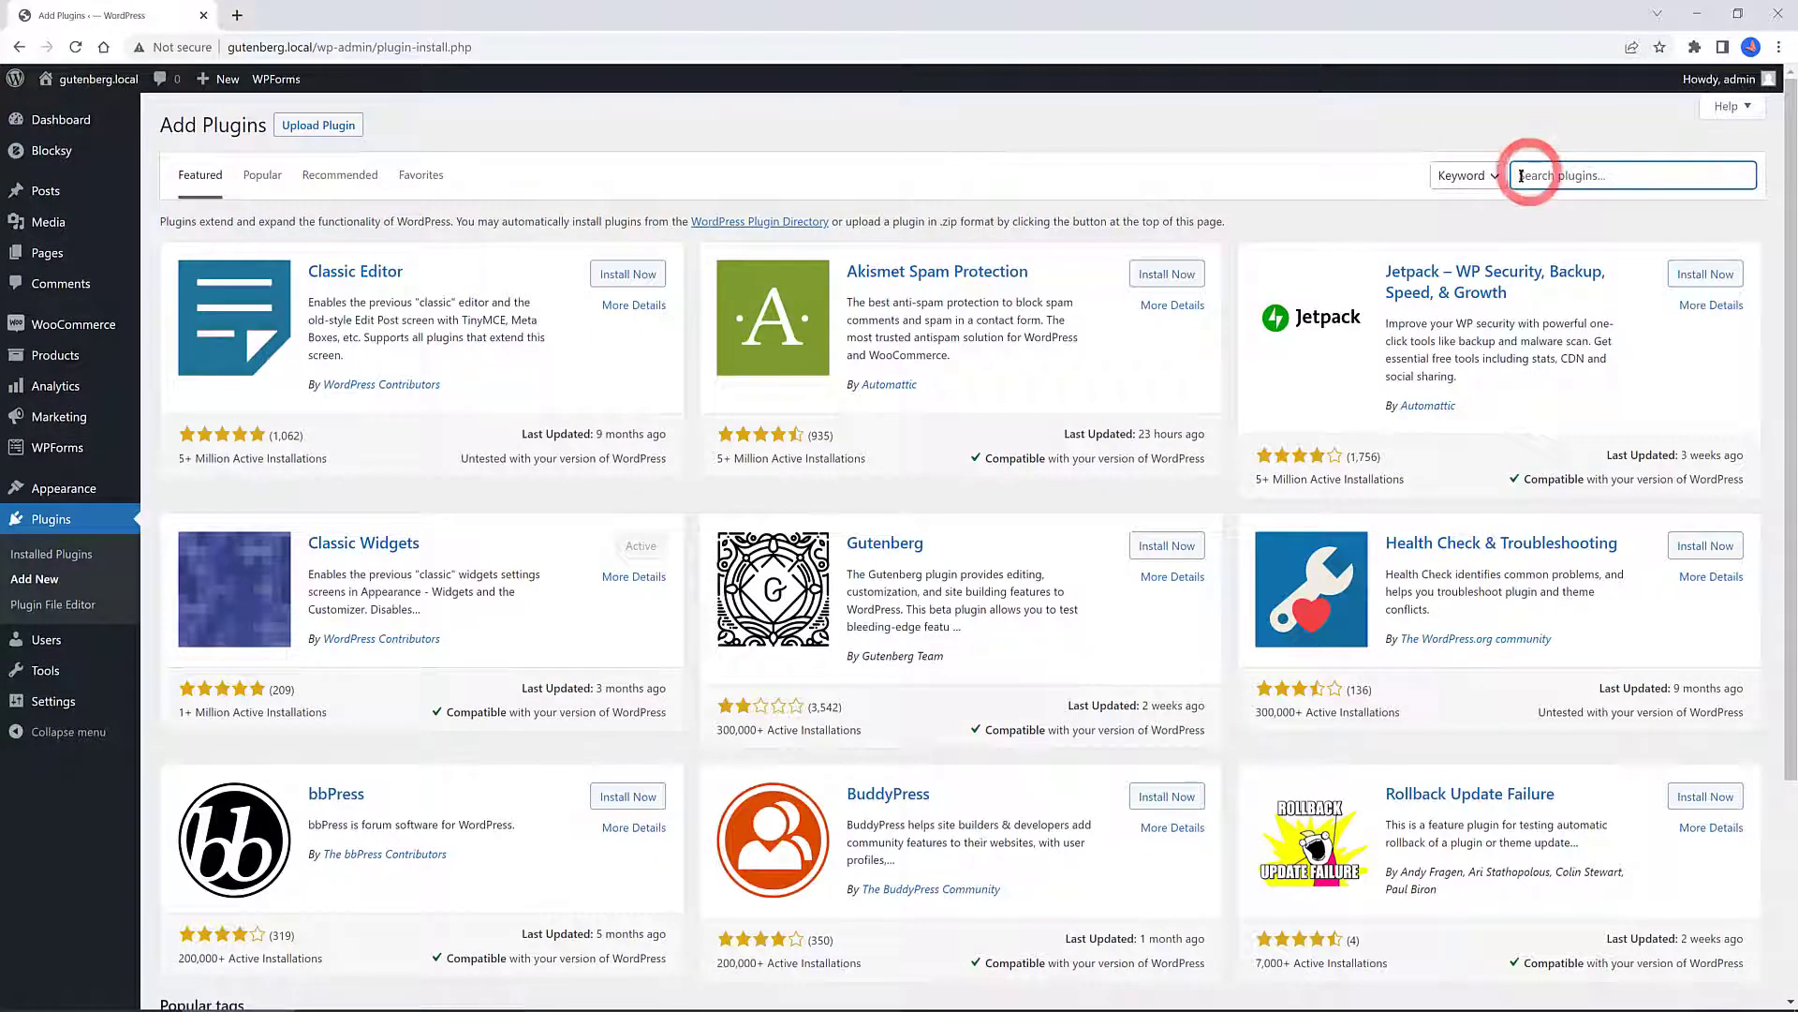
{"action": "type", "text": "Maps Widget for Google Maps"}
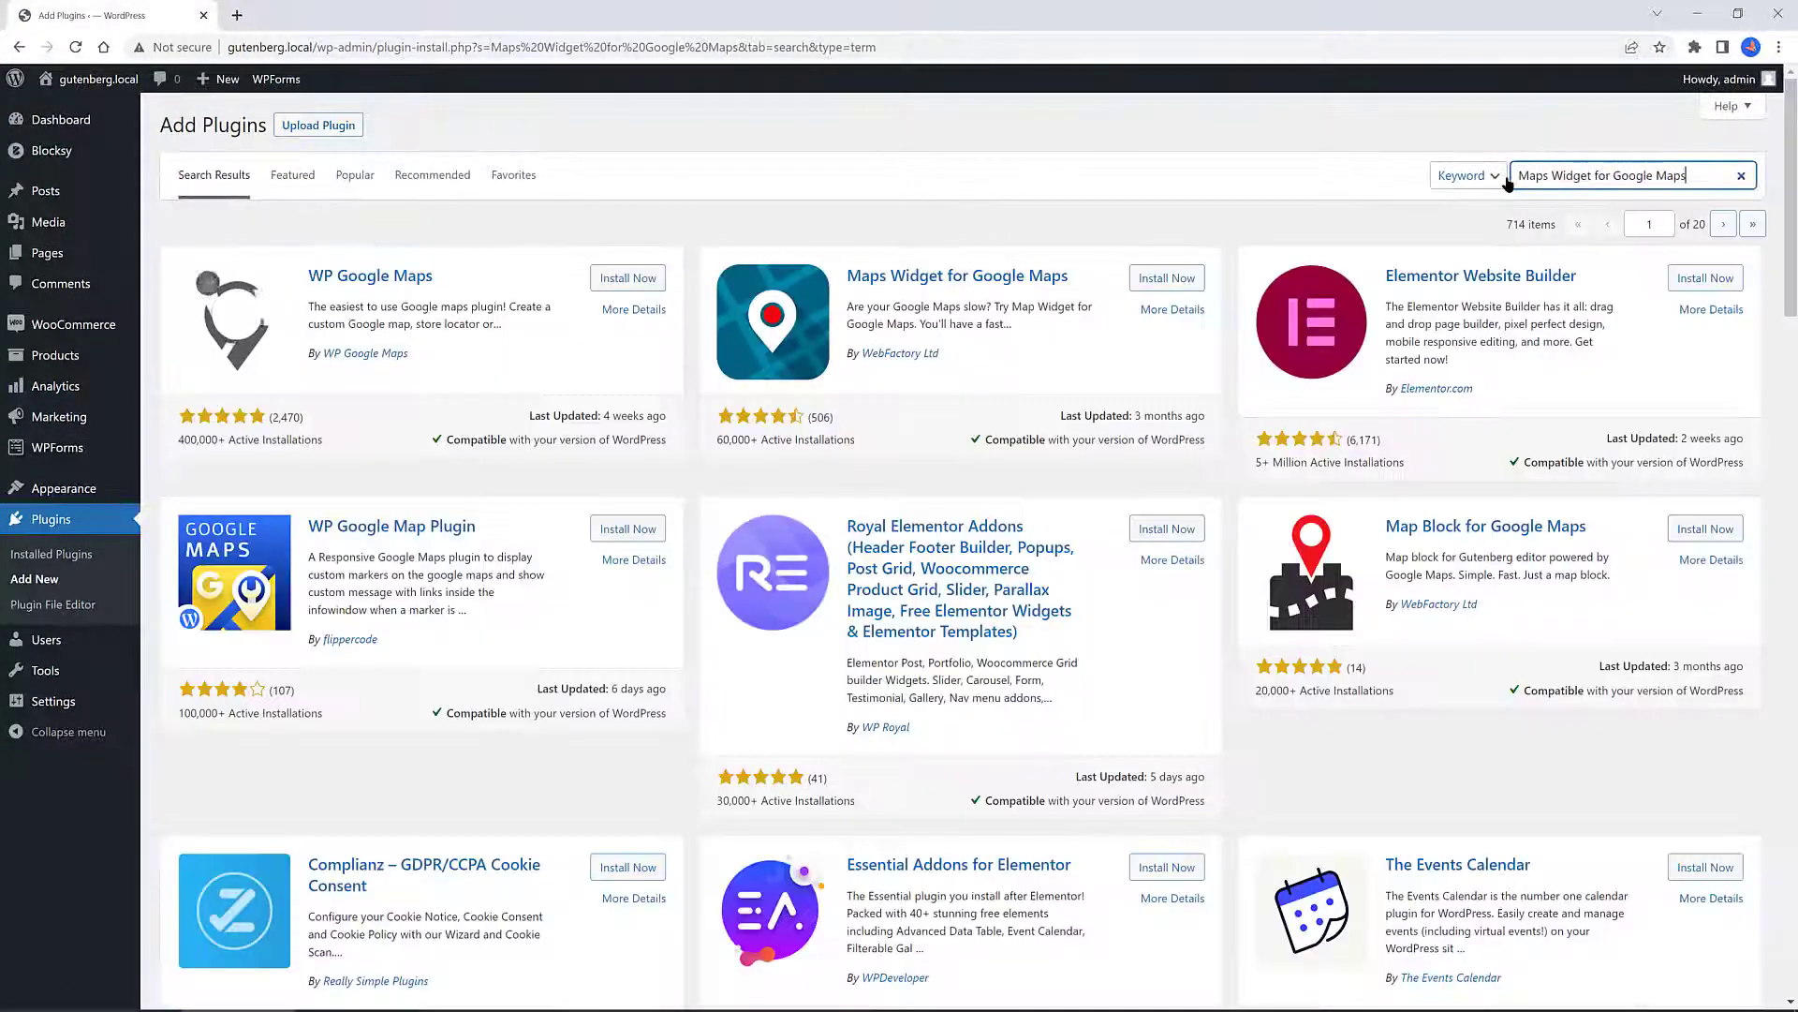
{"action": "left_click", "coordinate": [625, 279]}
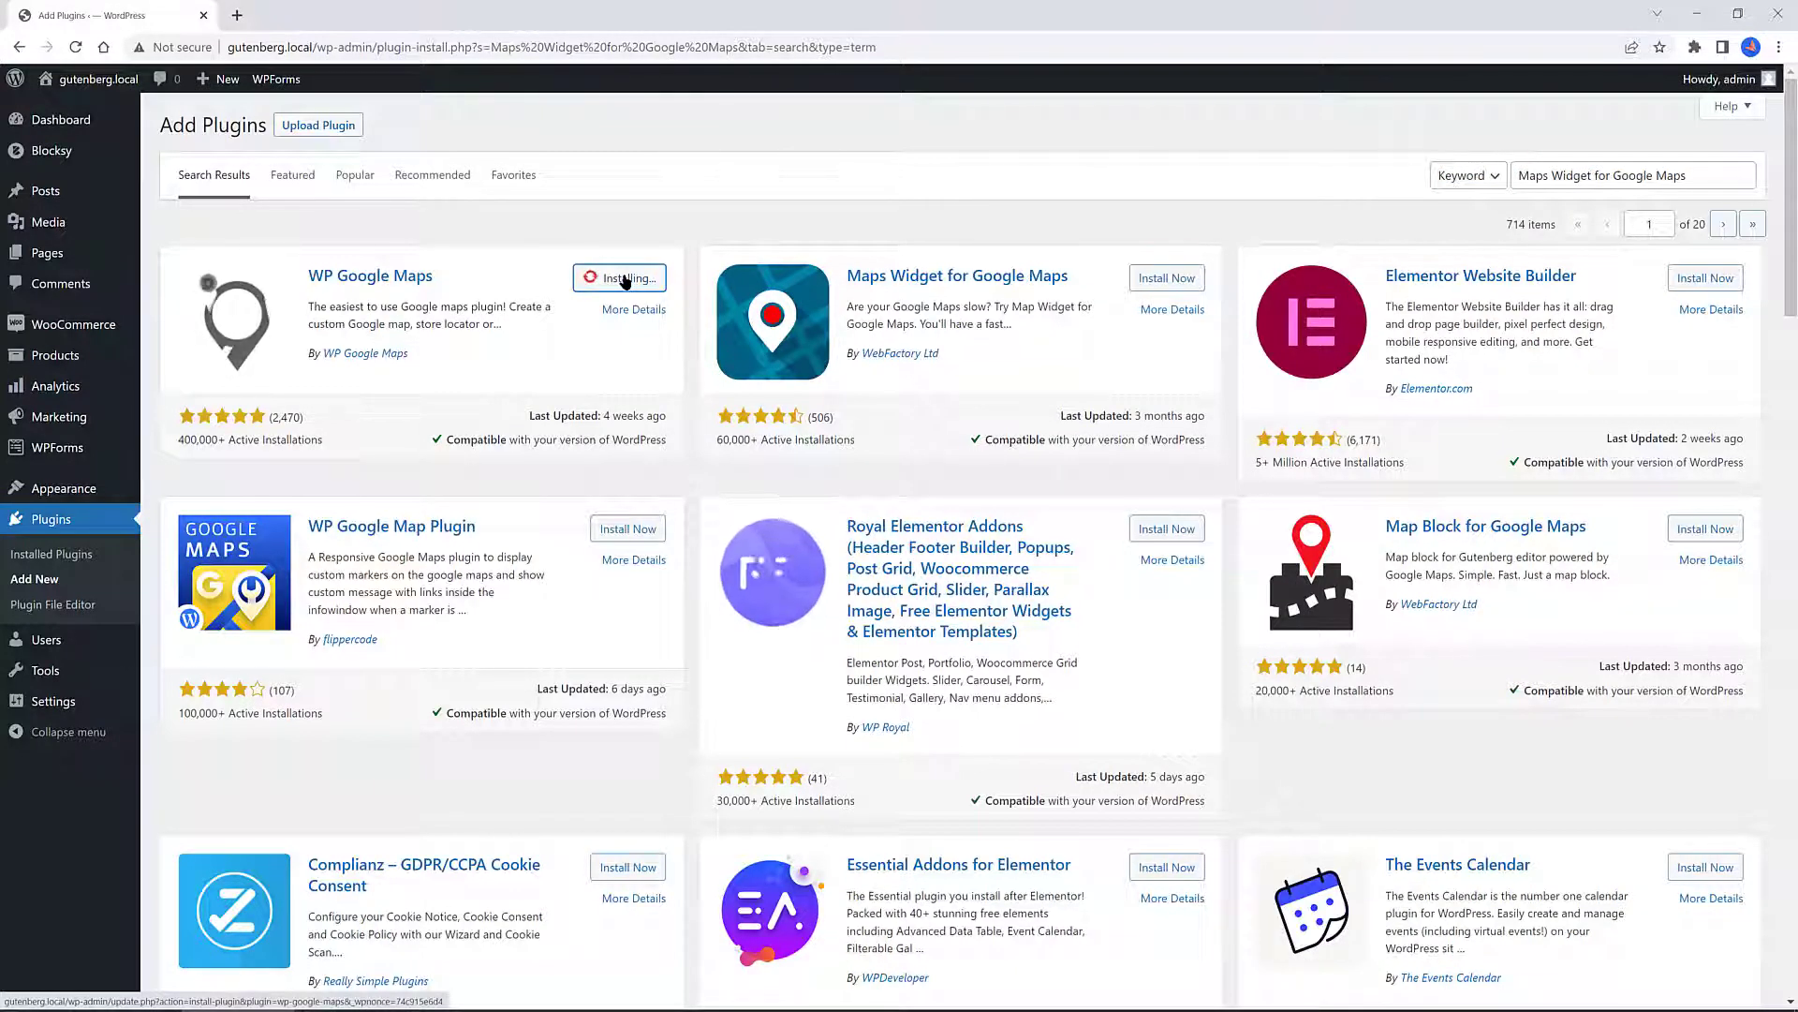
{"action": "left_click", "coordinate": [624, 279]}
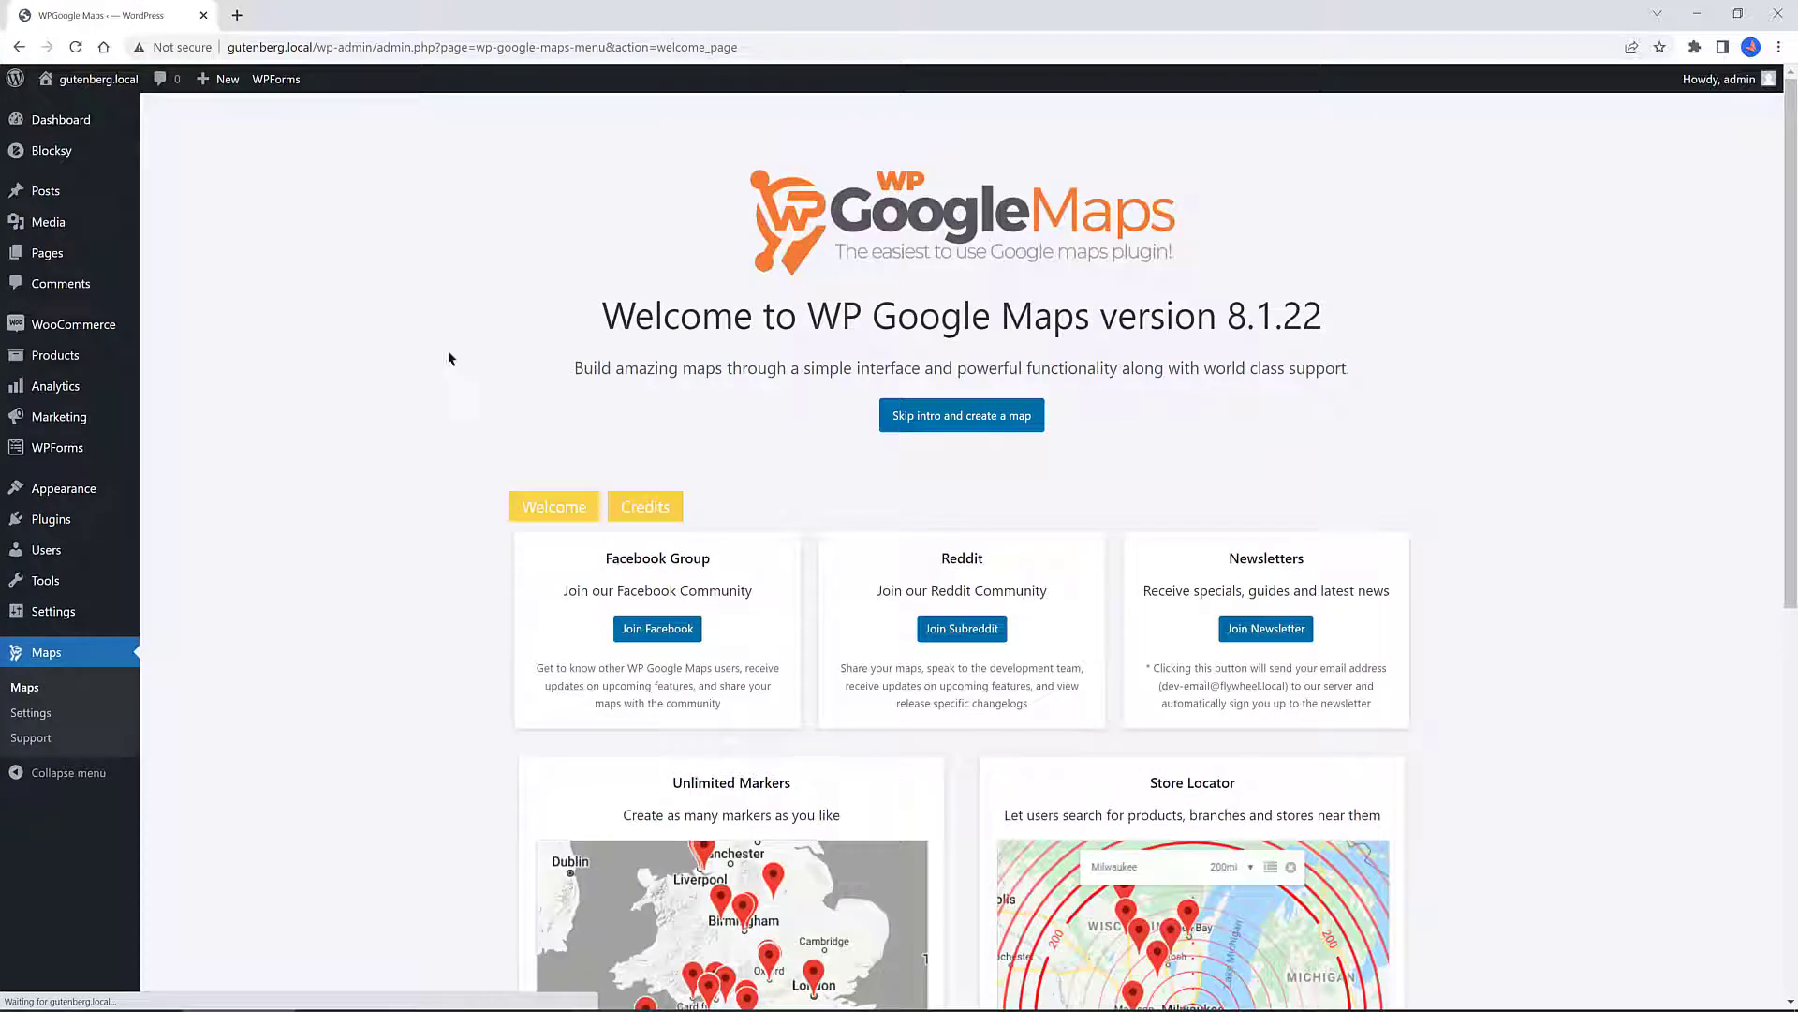
Scroll the welcome page and preview the default map example
{"action": "scroll", "coordinate": [463, 355], "scroll_direction": "down", "scroll_amount": 1}
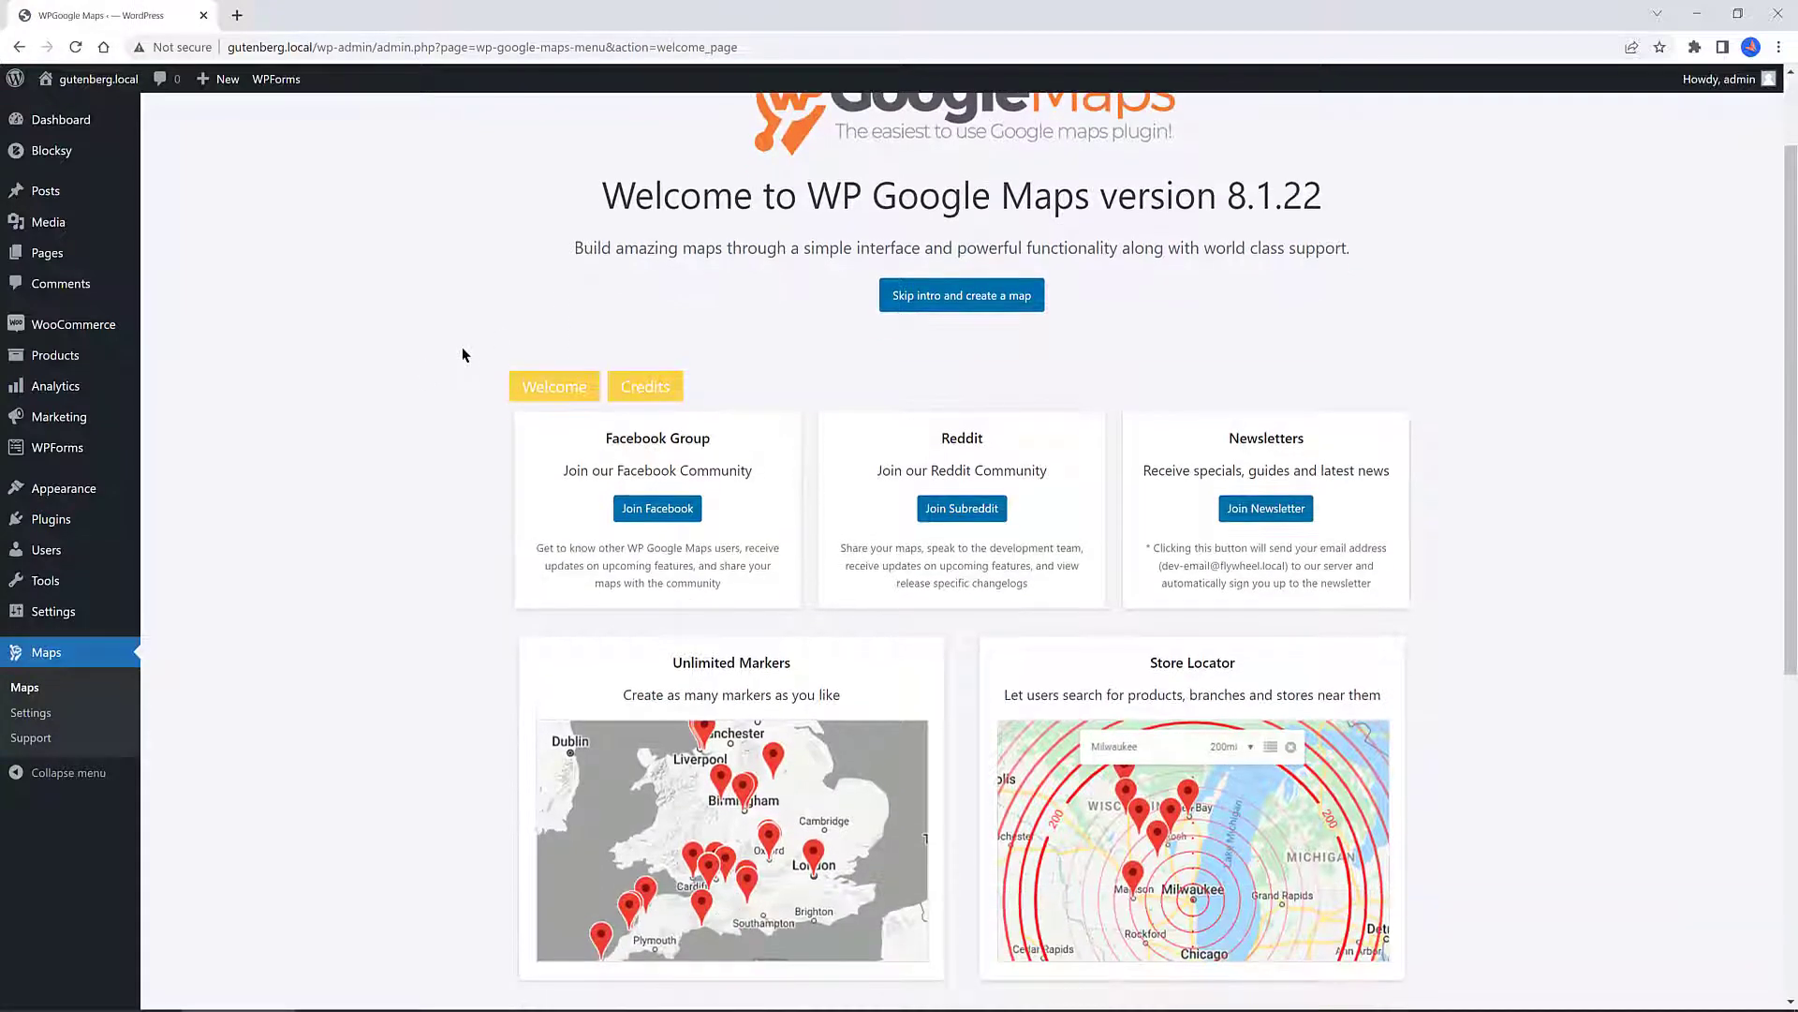
{"action": "scroll", "coordinate": [463, 355], "scroll_direction": "down", "scroll_amount": 5}
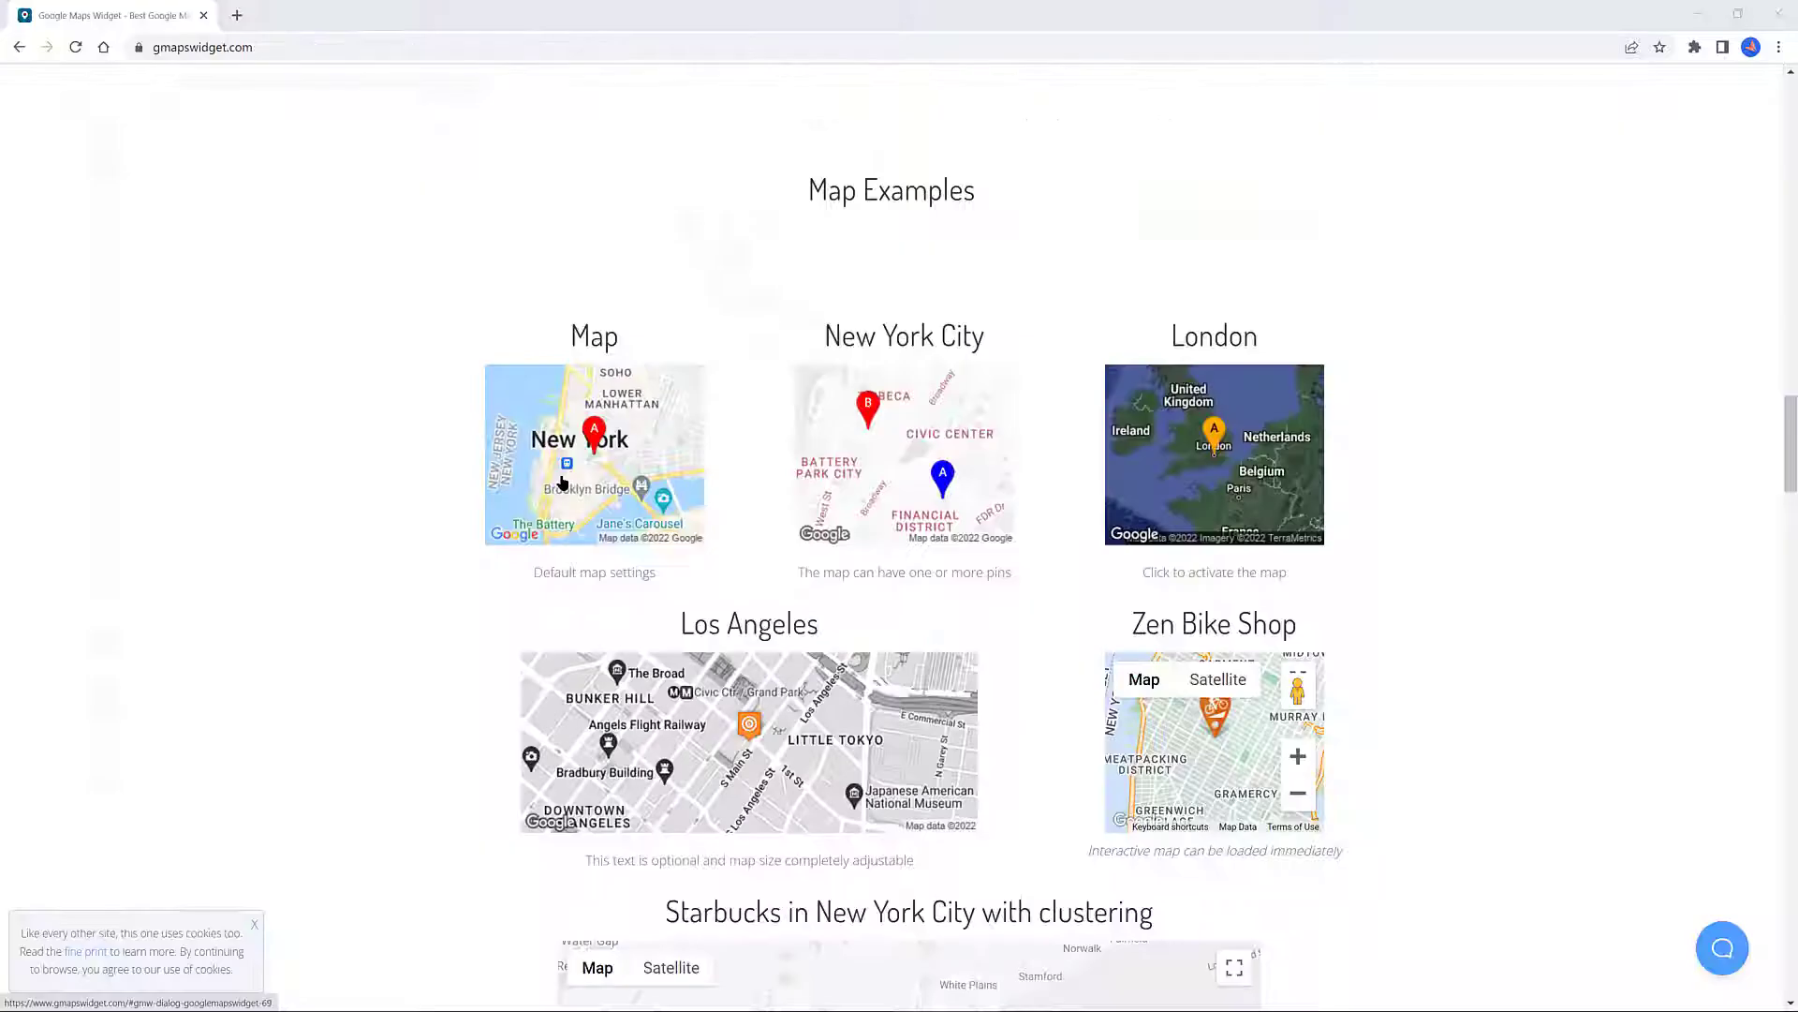
{"action": "left_click", "coordinate": [560, 476]}
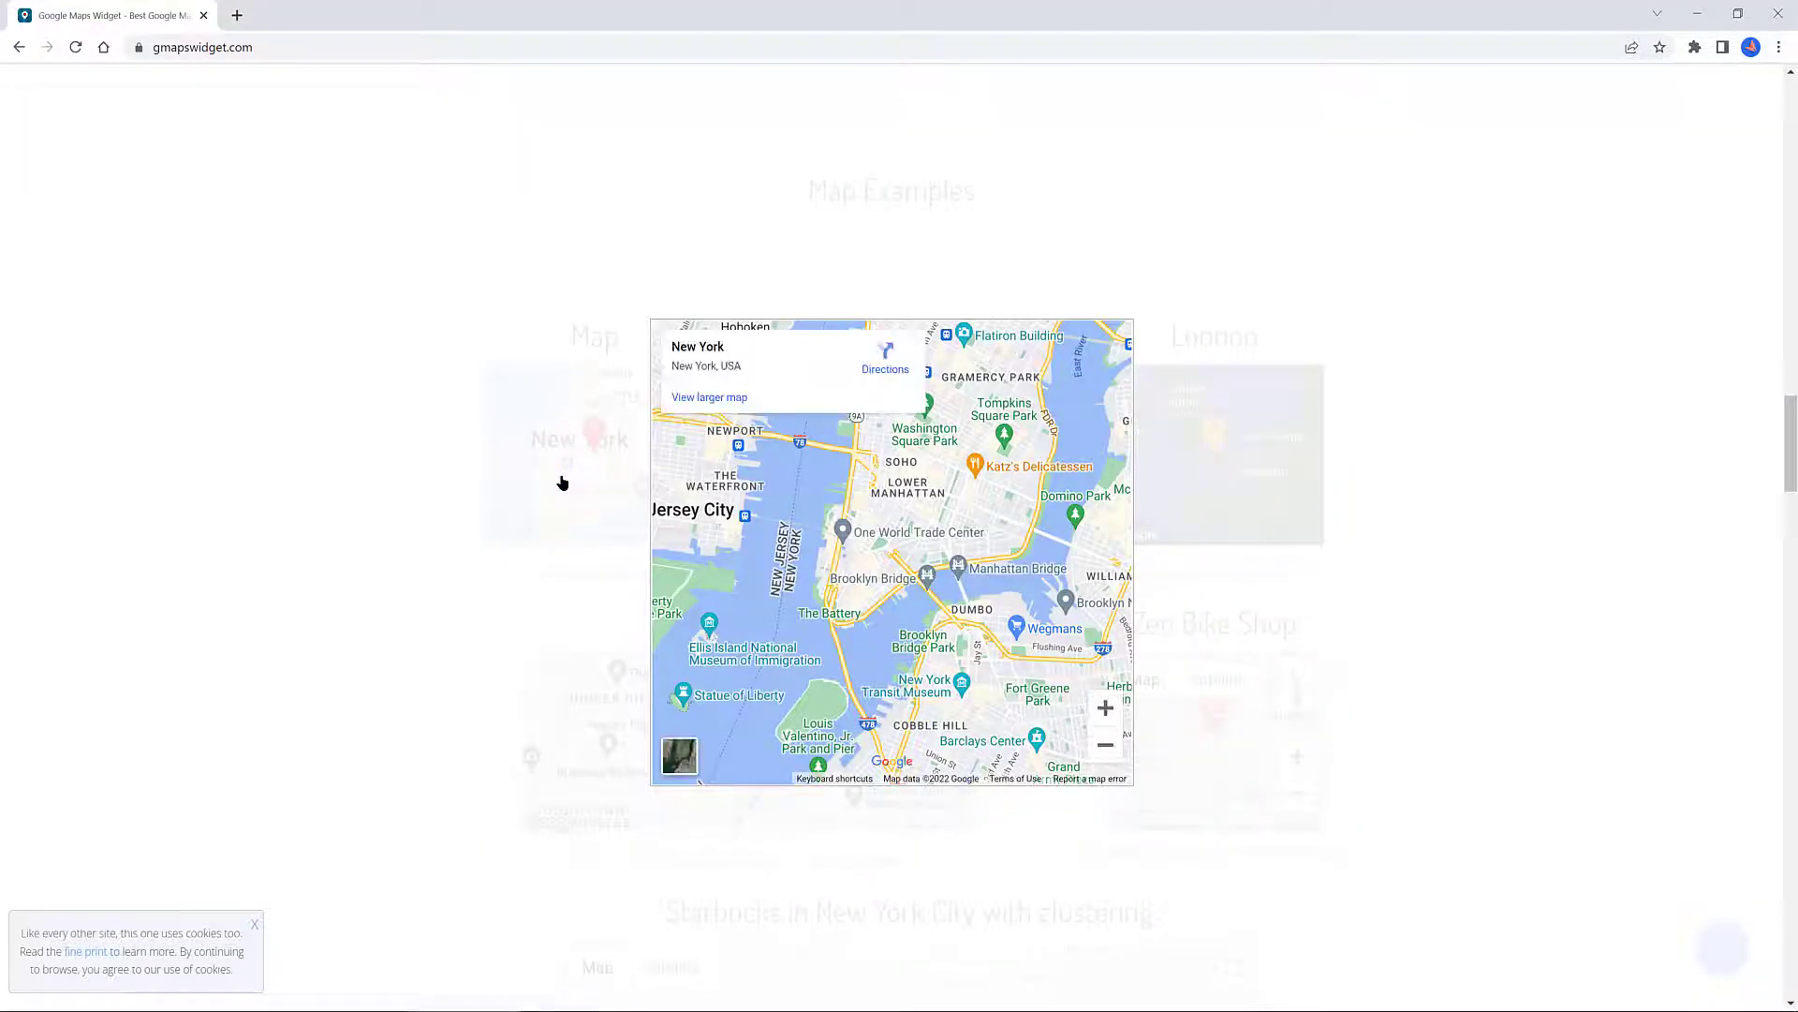
{"action": "left_click", "coordinate": [562, 483]}
{"action": "left_click", "coordinate": [907, 469]}
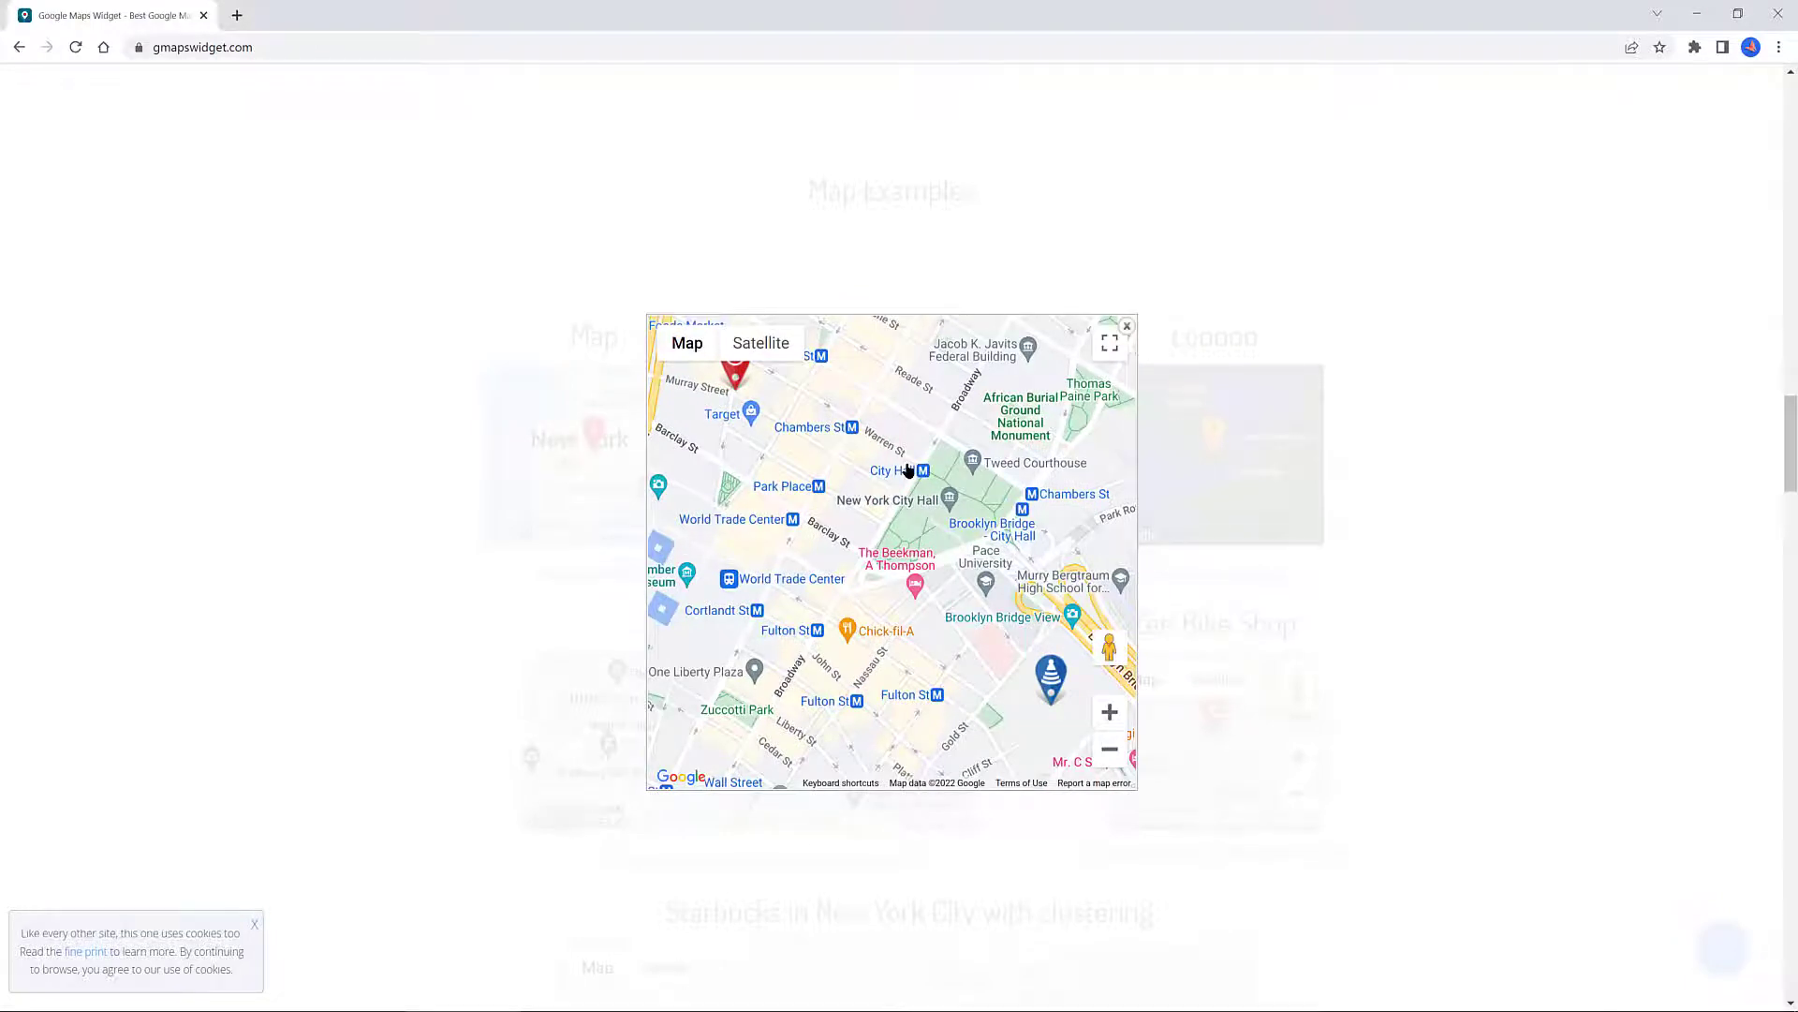
{"action": "left_click", "coordinate": [1208, 441]}
{"action": "left_click", "coordinate": [1218, 449]}
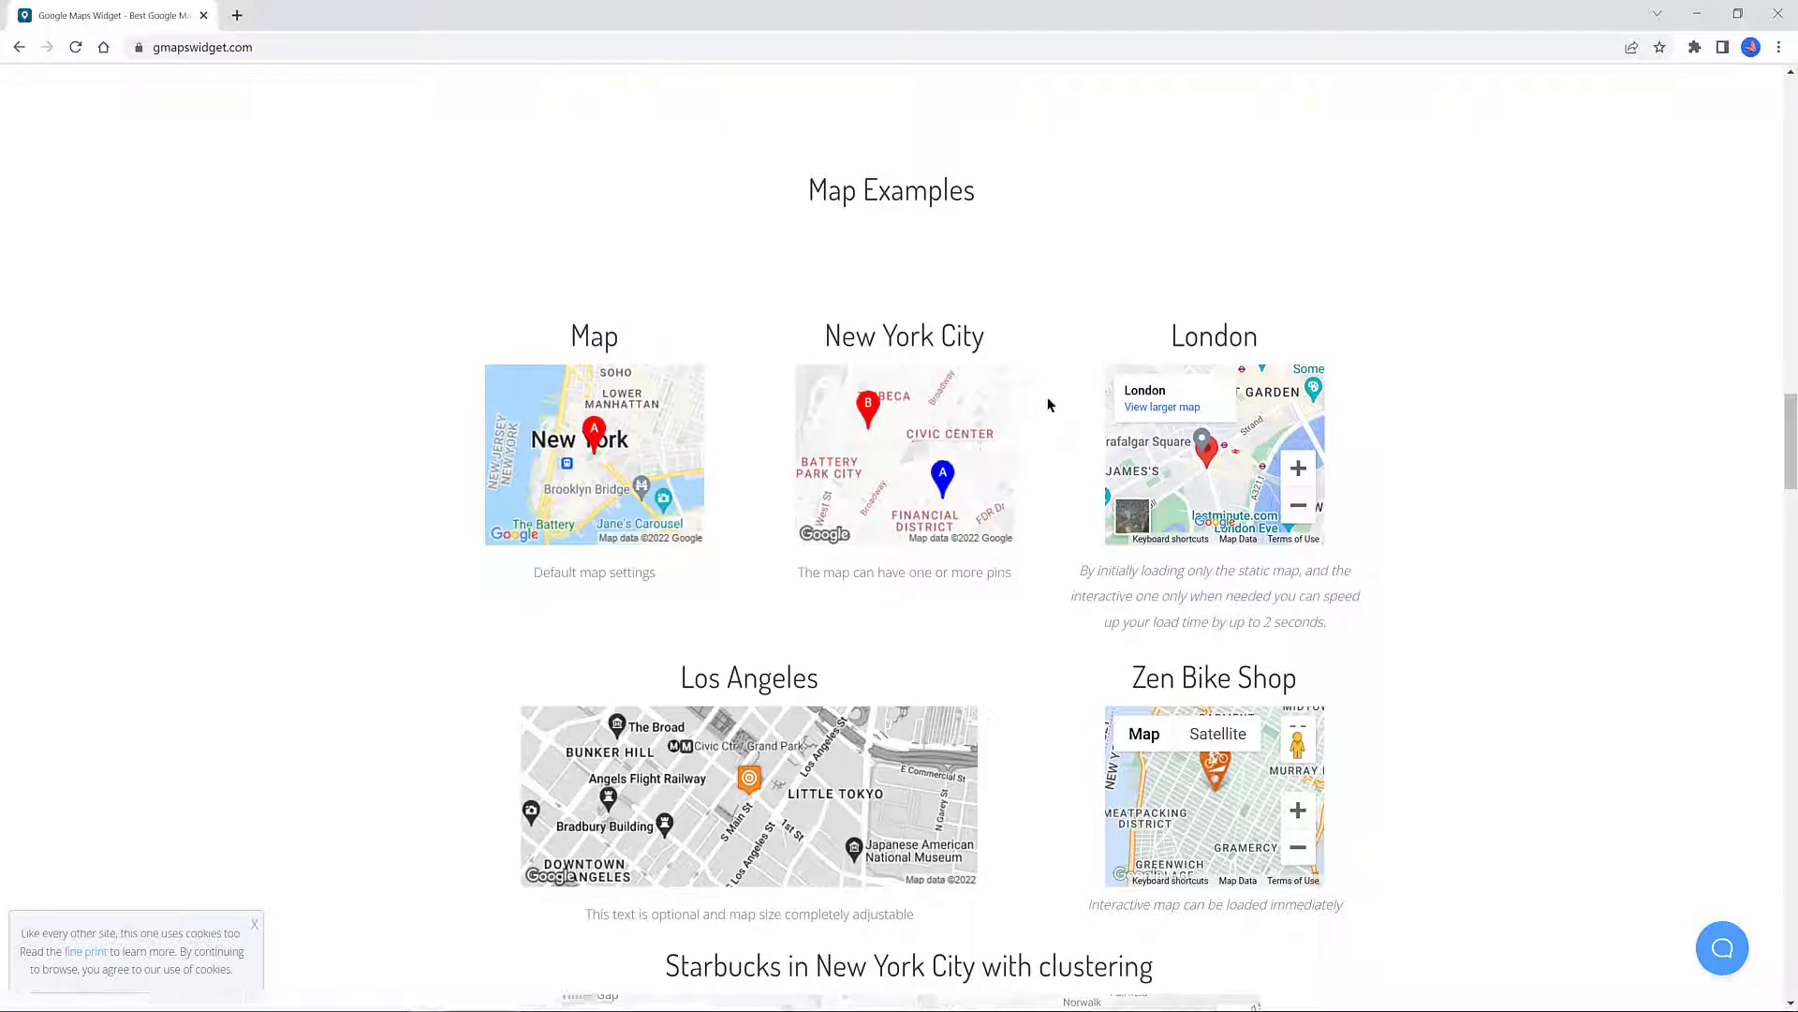
{"action": "scroll", "coordinate": [936, 450], "scroll_direction": "down", "scroll_amount": 3}
{"action": "left_click", "coordinate": [802, 514]}
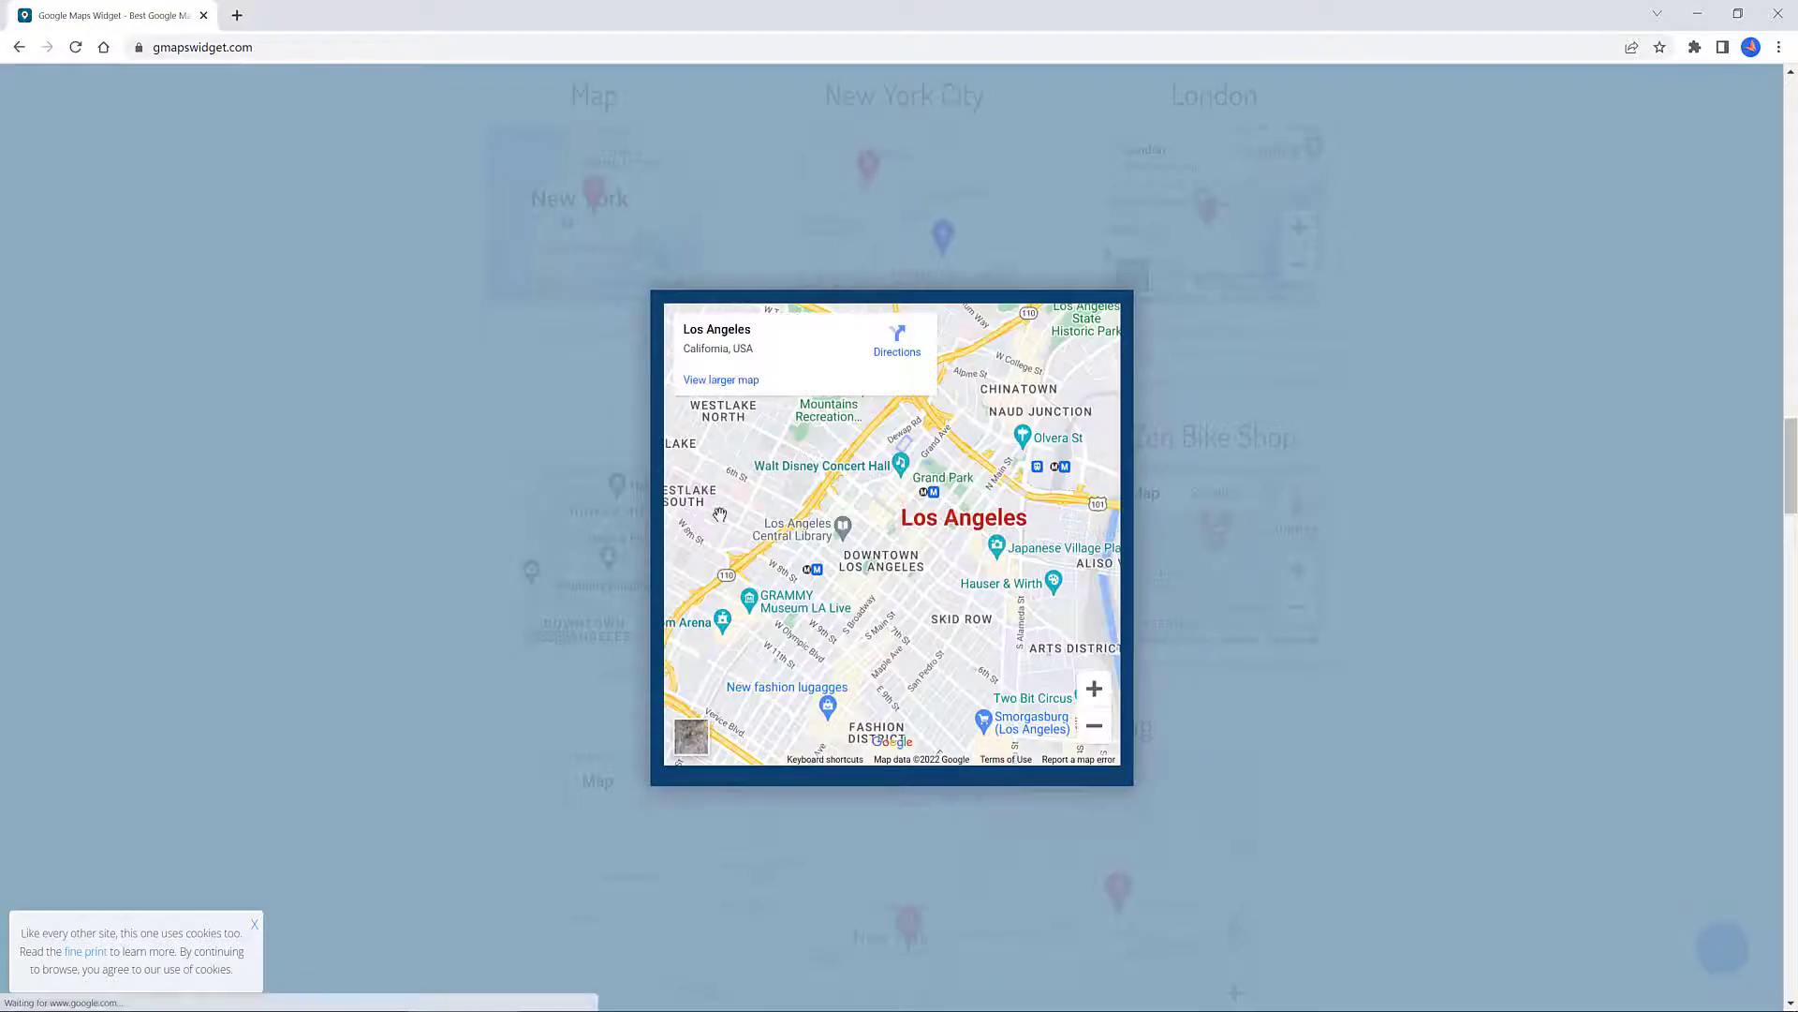
{"action": "left_click", "coordinate": [1405, 474]}
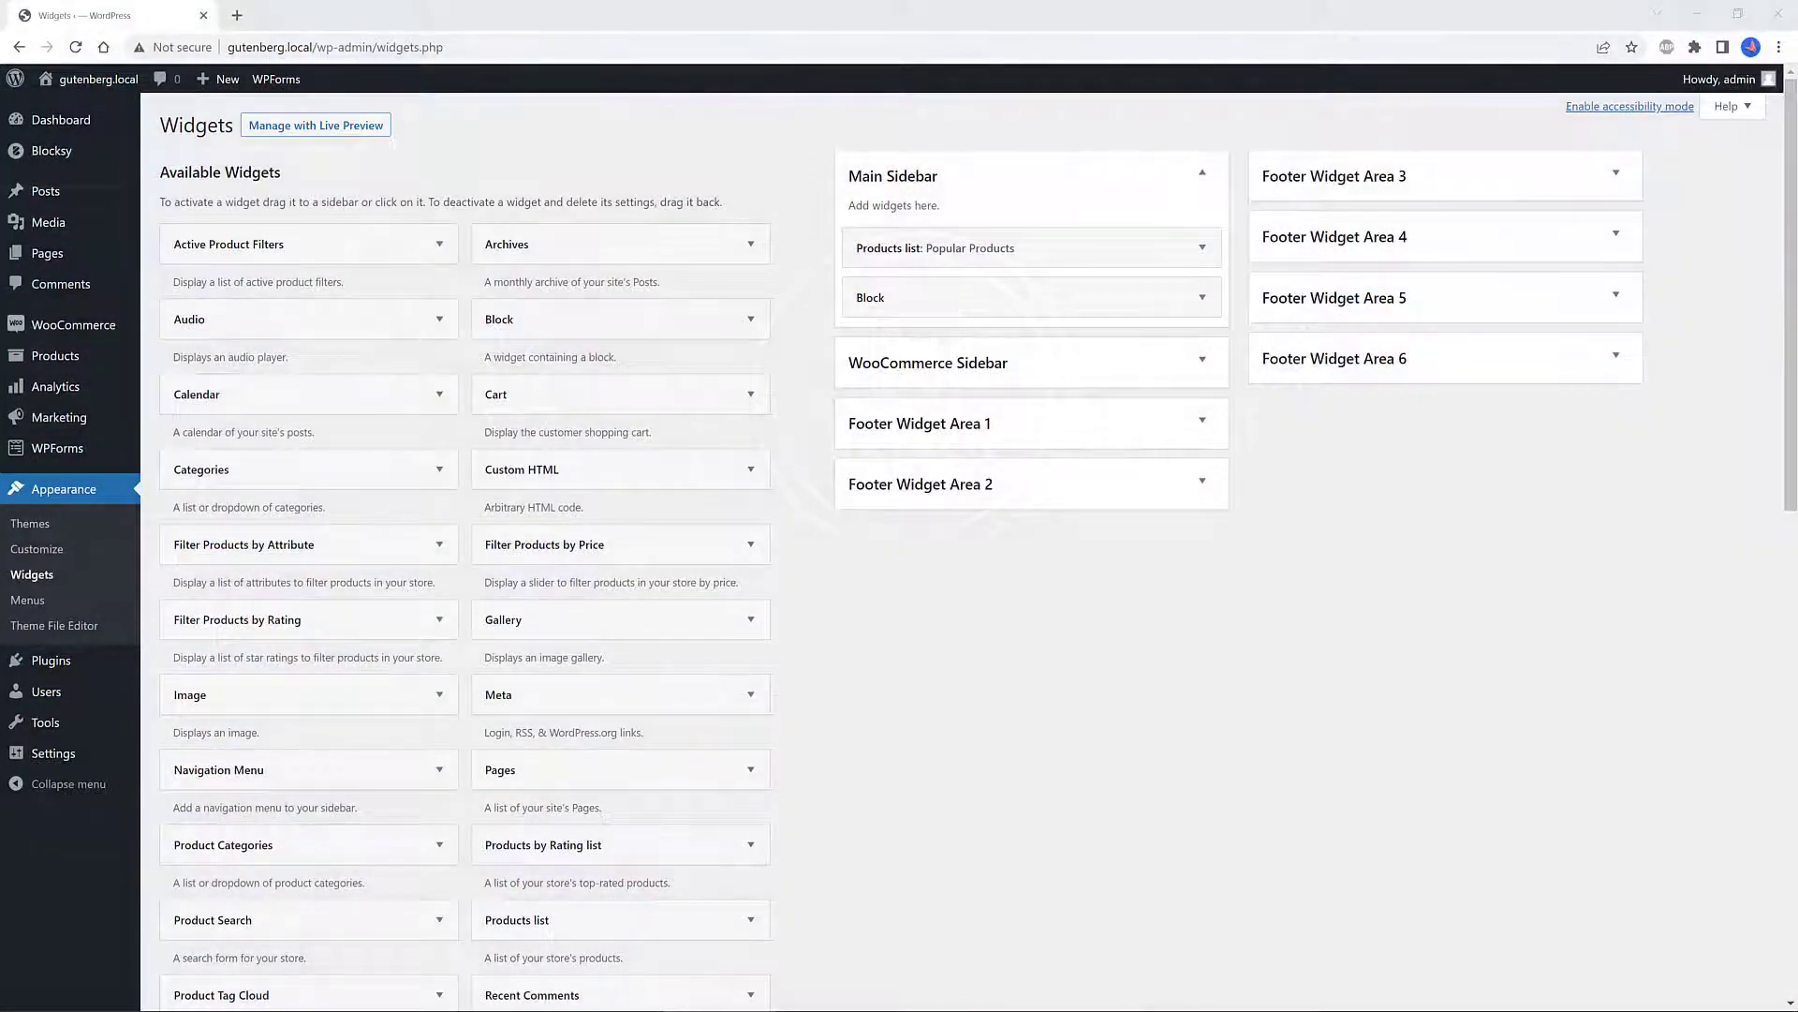
Expand and collapse the Recent Posts widget's sidebar options
{"action": "scroll", "coordinate": [665, 731], "scroll_direction": "down", "scroll_amount": 4}
{"action": "left_click", "coordinate": [665, 715]}
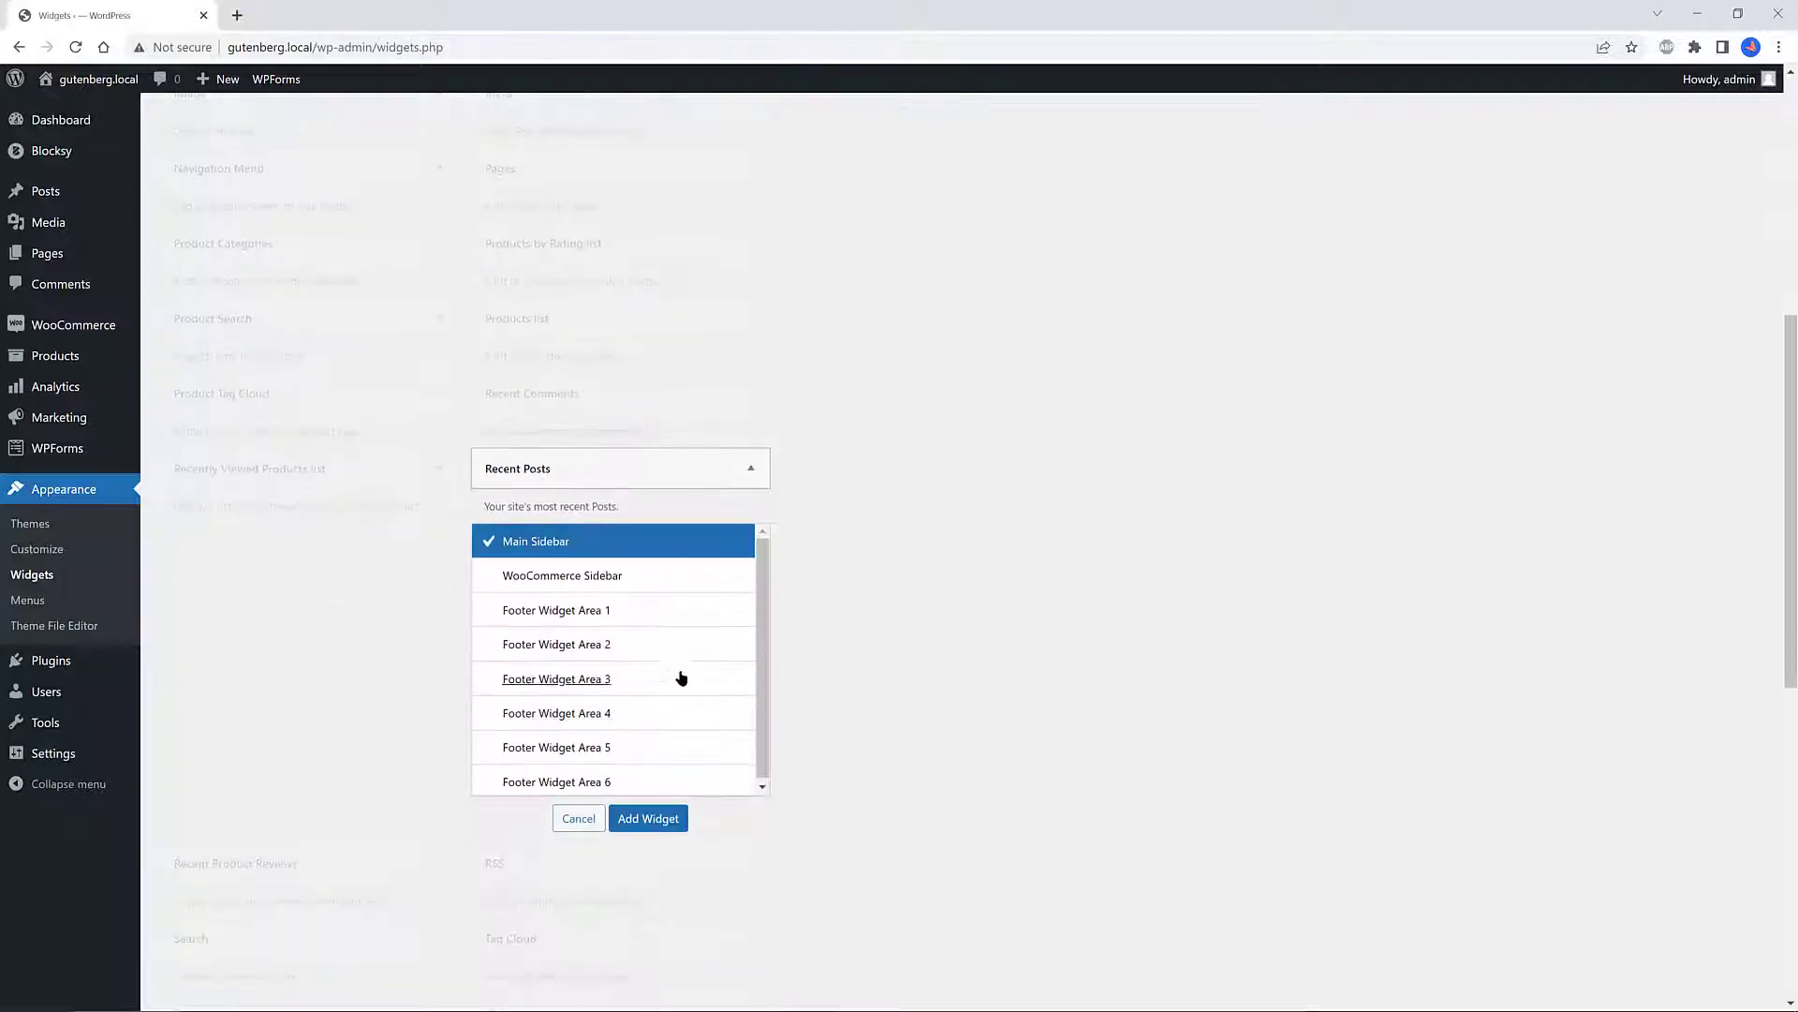
{"action": "left_click", "coordinate": [748, 470]}
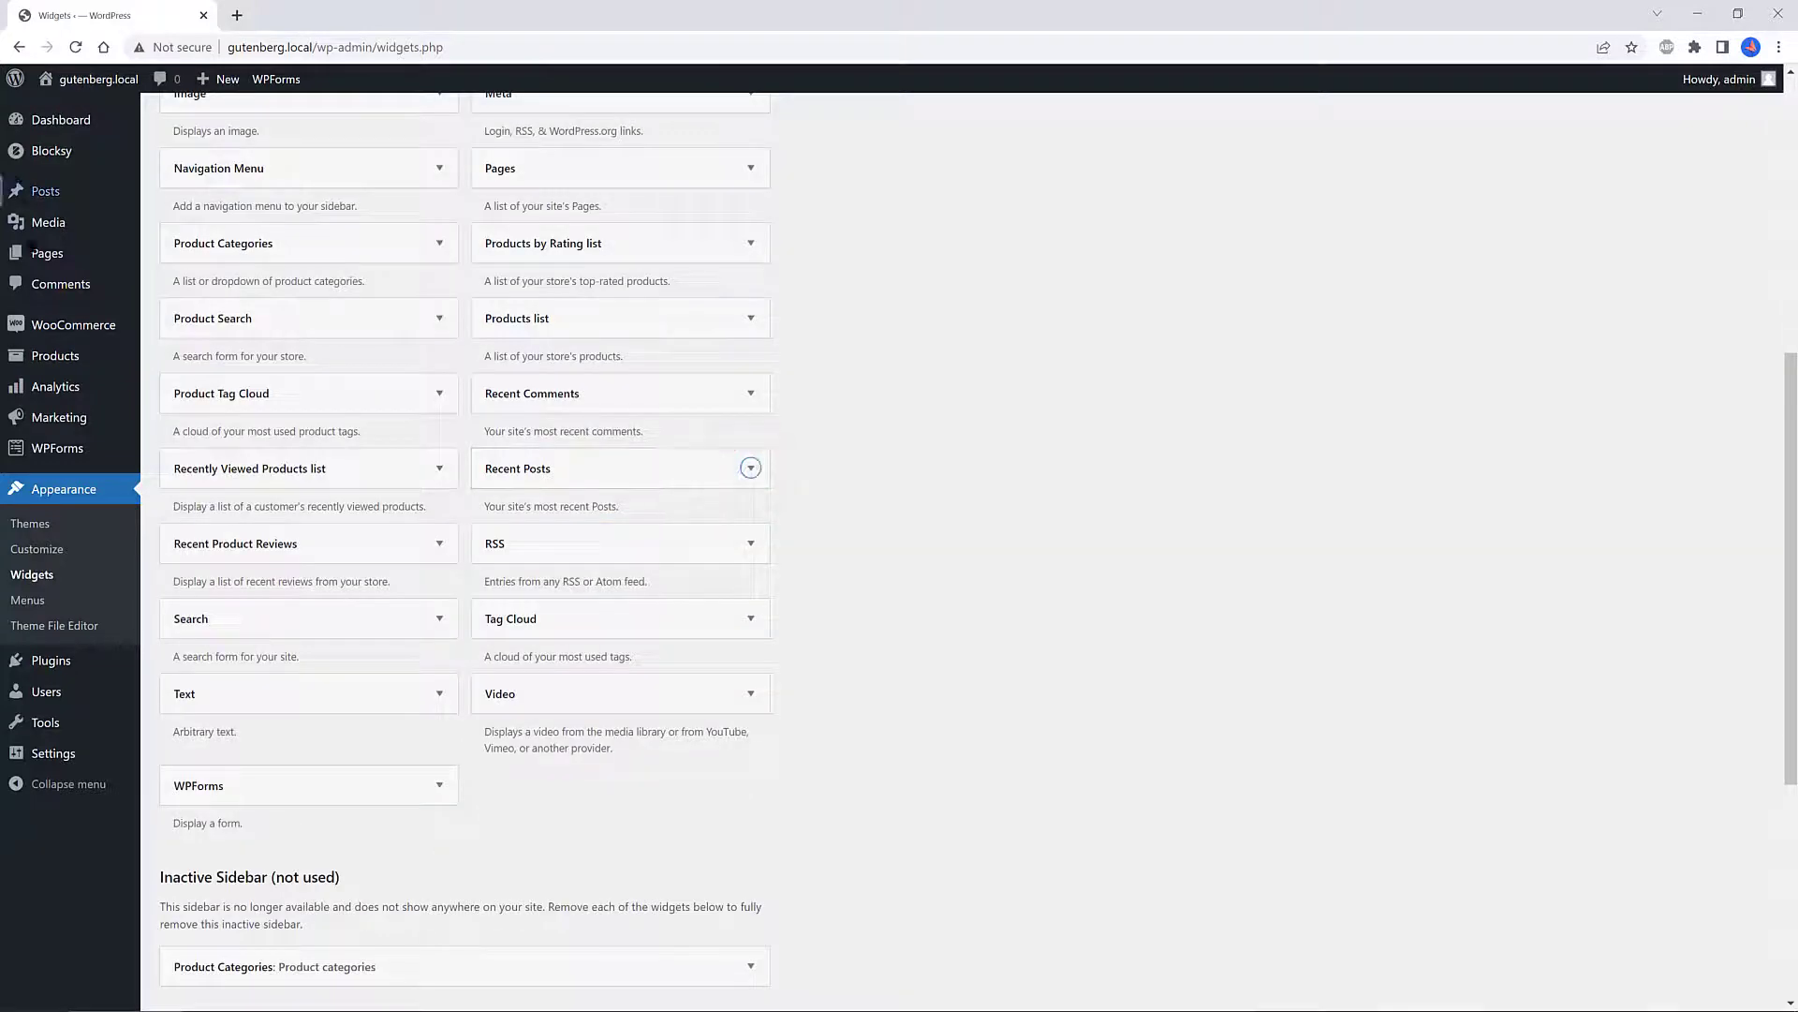
Search for Recent Posts Widget With Thumbnails and activate the plugin
{"action": "mouse_move", "coordinate": [50, 661]}
{"action": "left_click", "coordinate": [176, 693]}
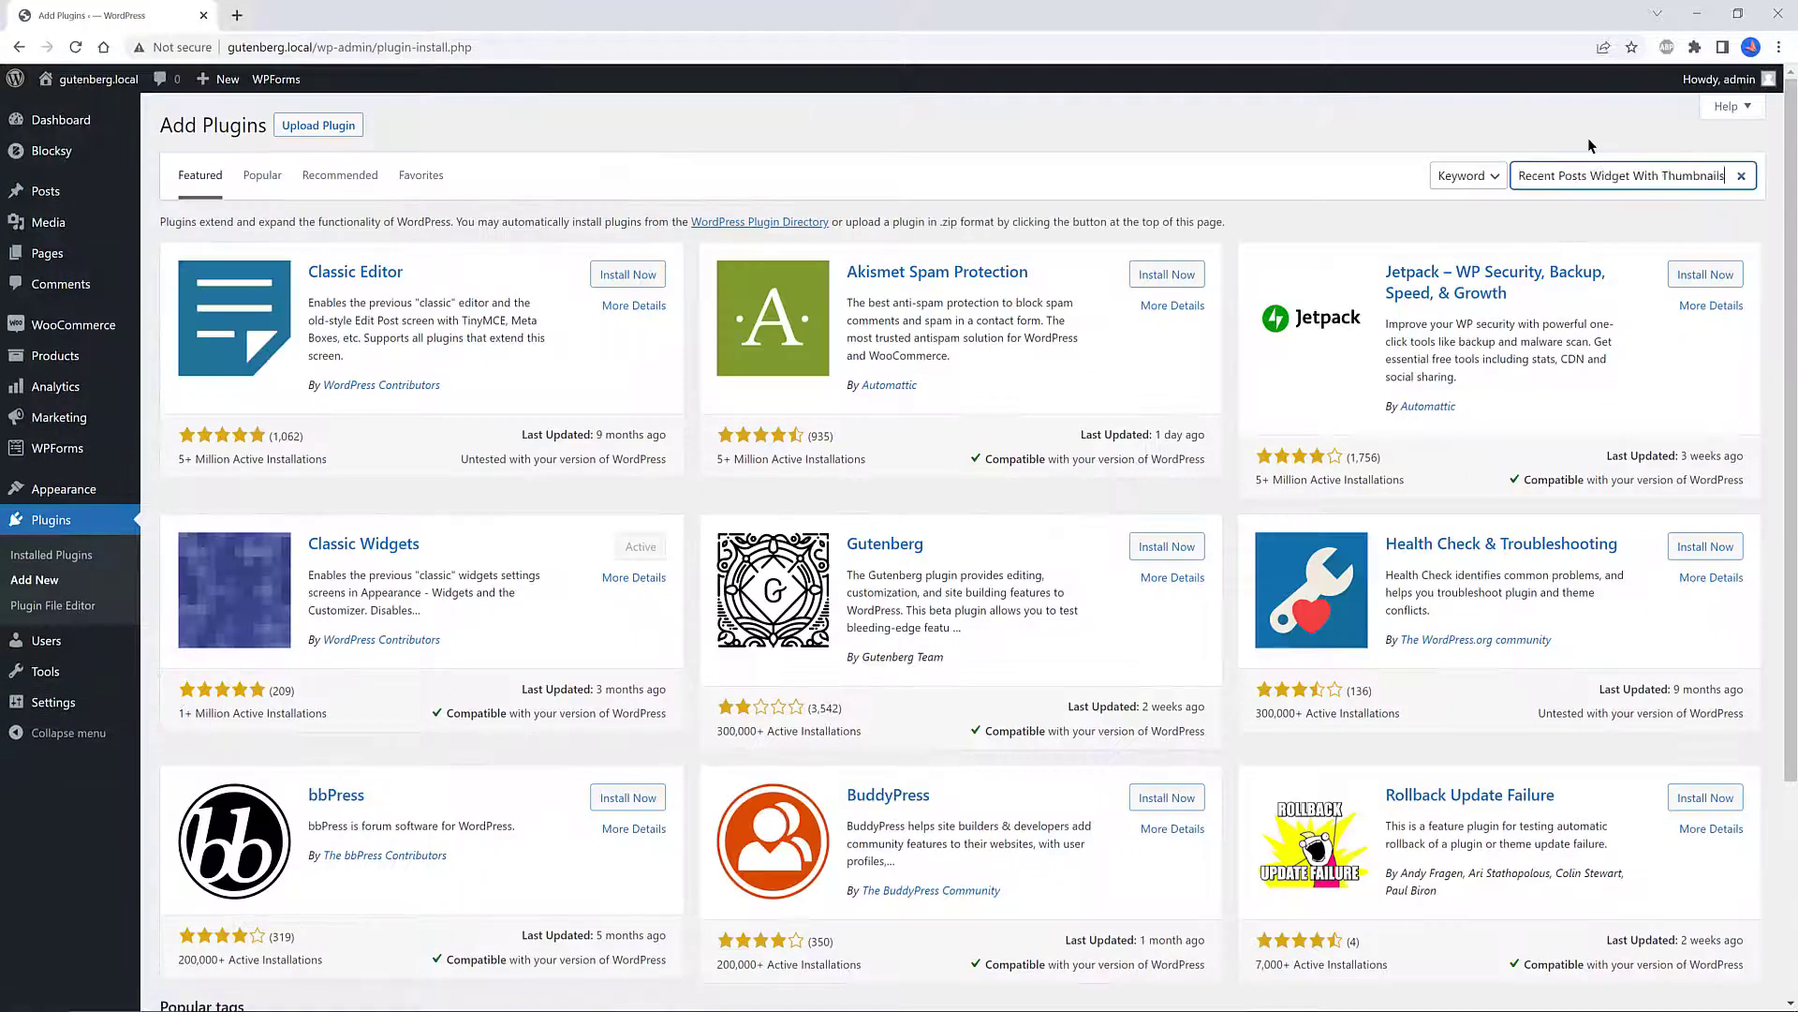
{"action": "key", "text": "Return"}
{"action": "left_click", "coordinate": [637, 278]}
Drag Recent Posts With Thumbnails from Available Widgets into the WooCommerce Sidebar
{"action": "left_click", "coordinate": [175, 537]}
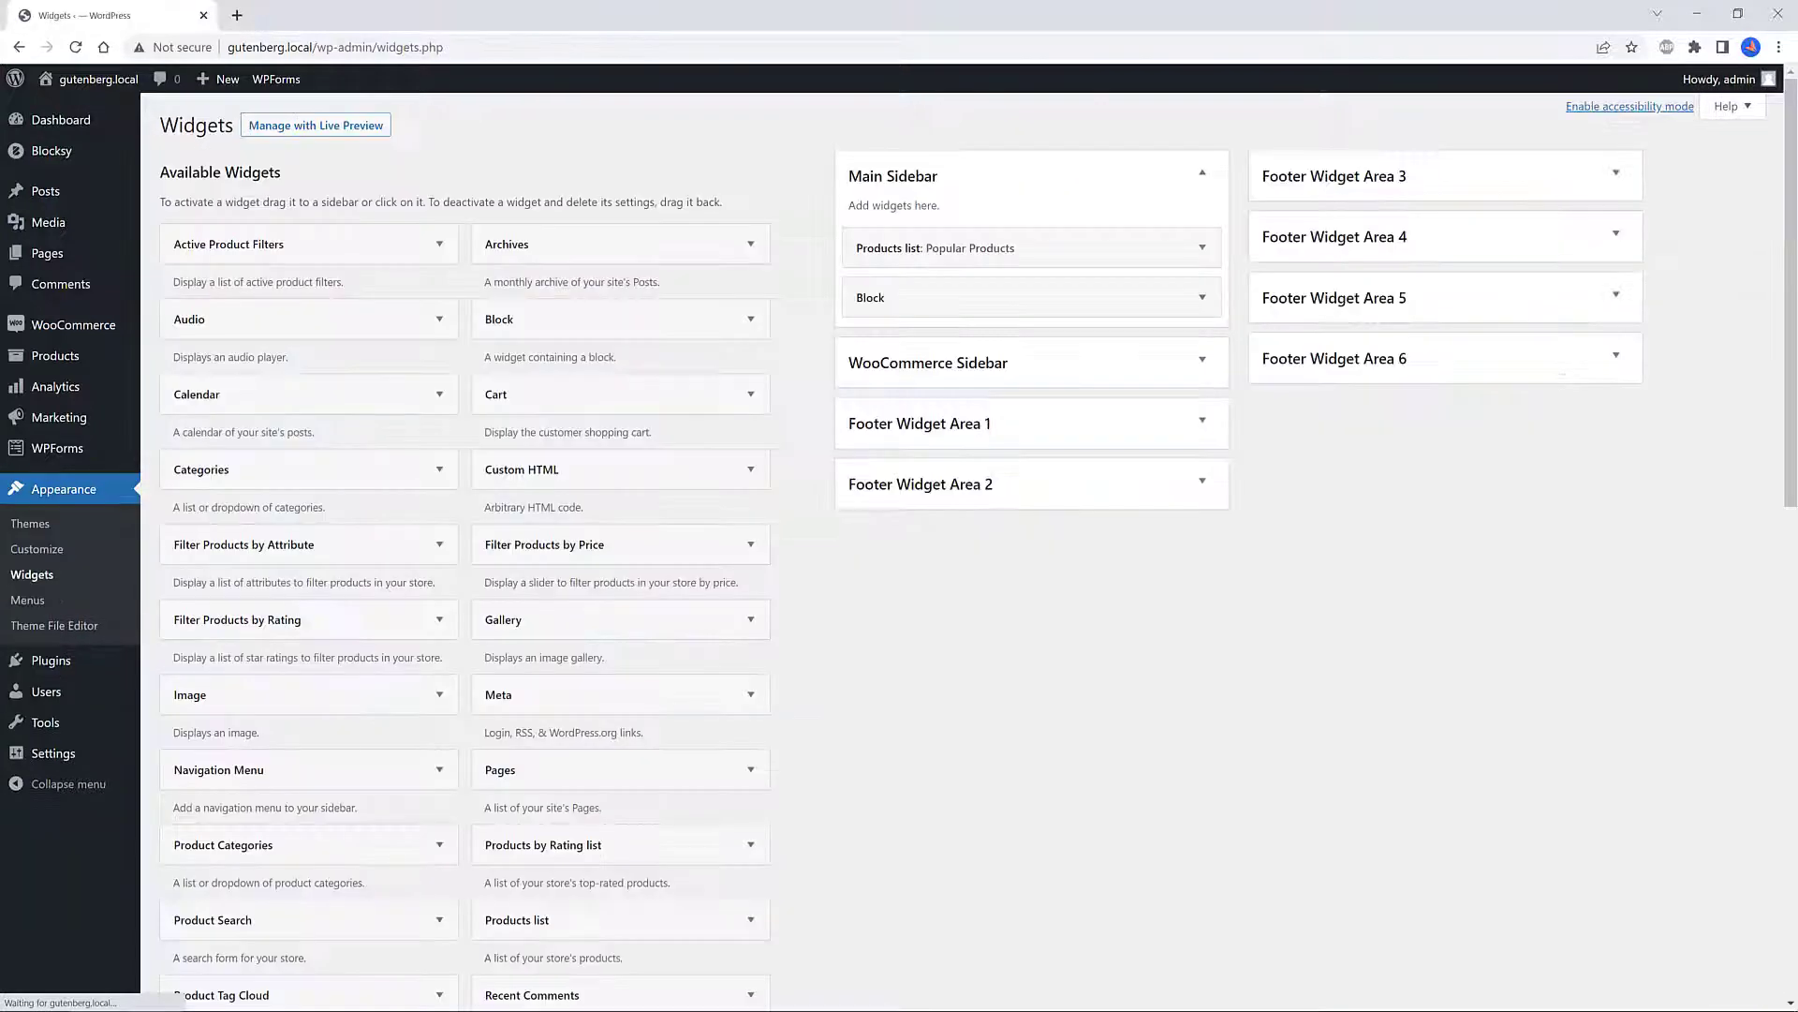
{"action": "scroll", "coordinate": [965, 552], "scroll_direction": "down", "scroll_amount": 3}
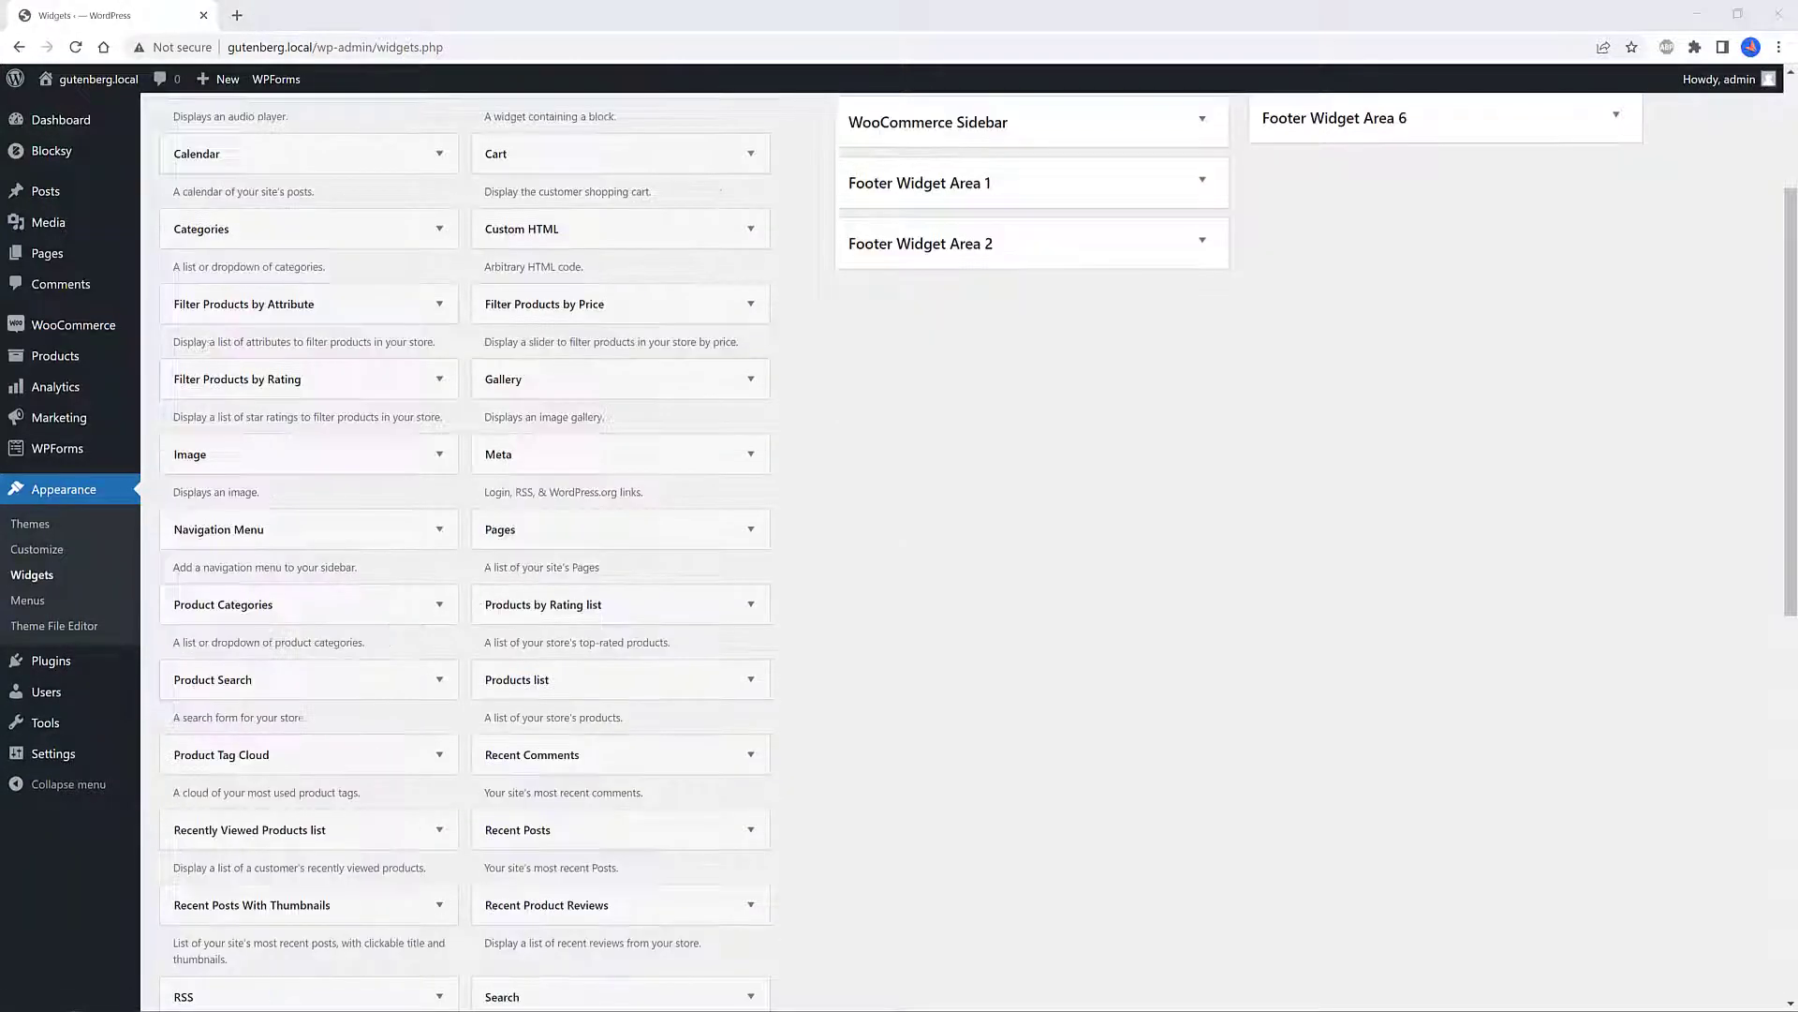
{"action": "scroll", "coordinate": [240, 711], "scroll_direction": "down", "scroll_amount": 3}
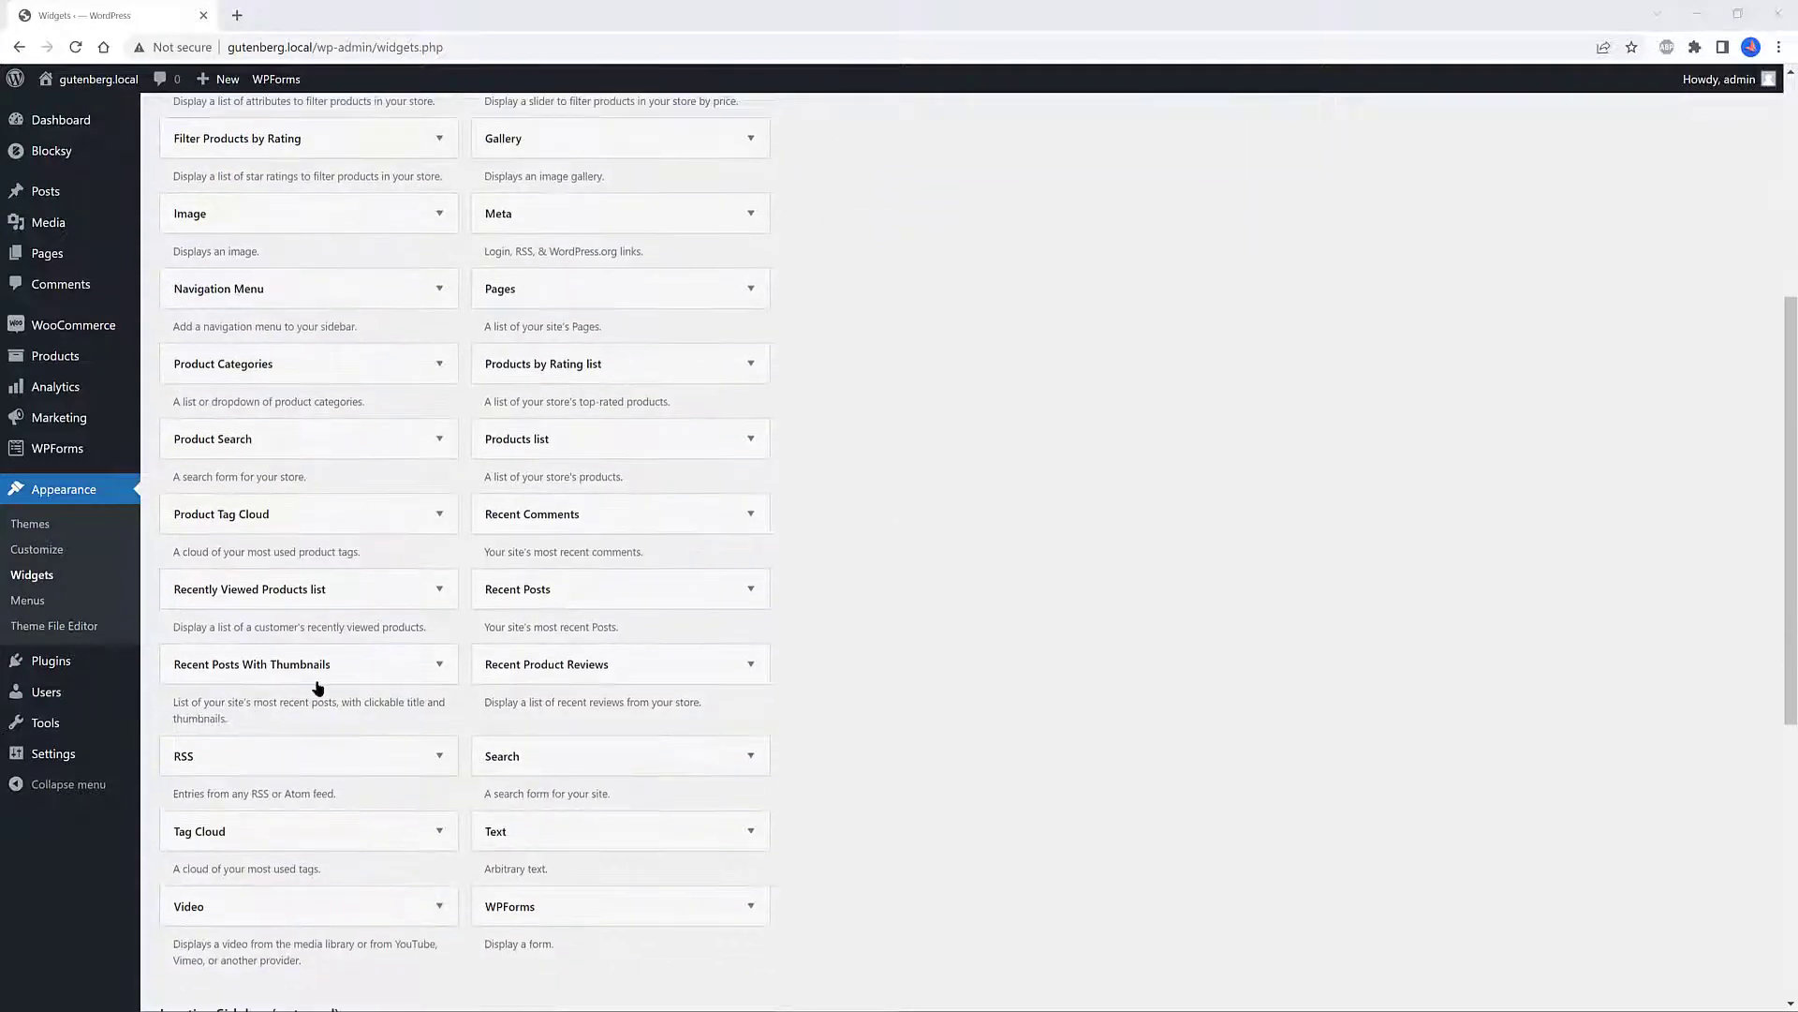
{"action": "left_click", "coordinate": [379, 667]}
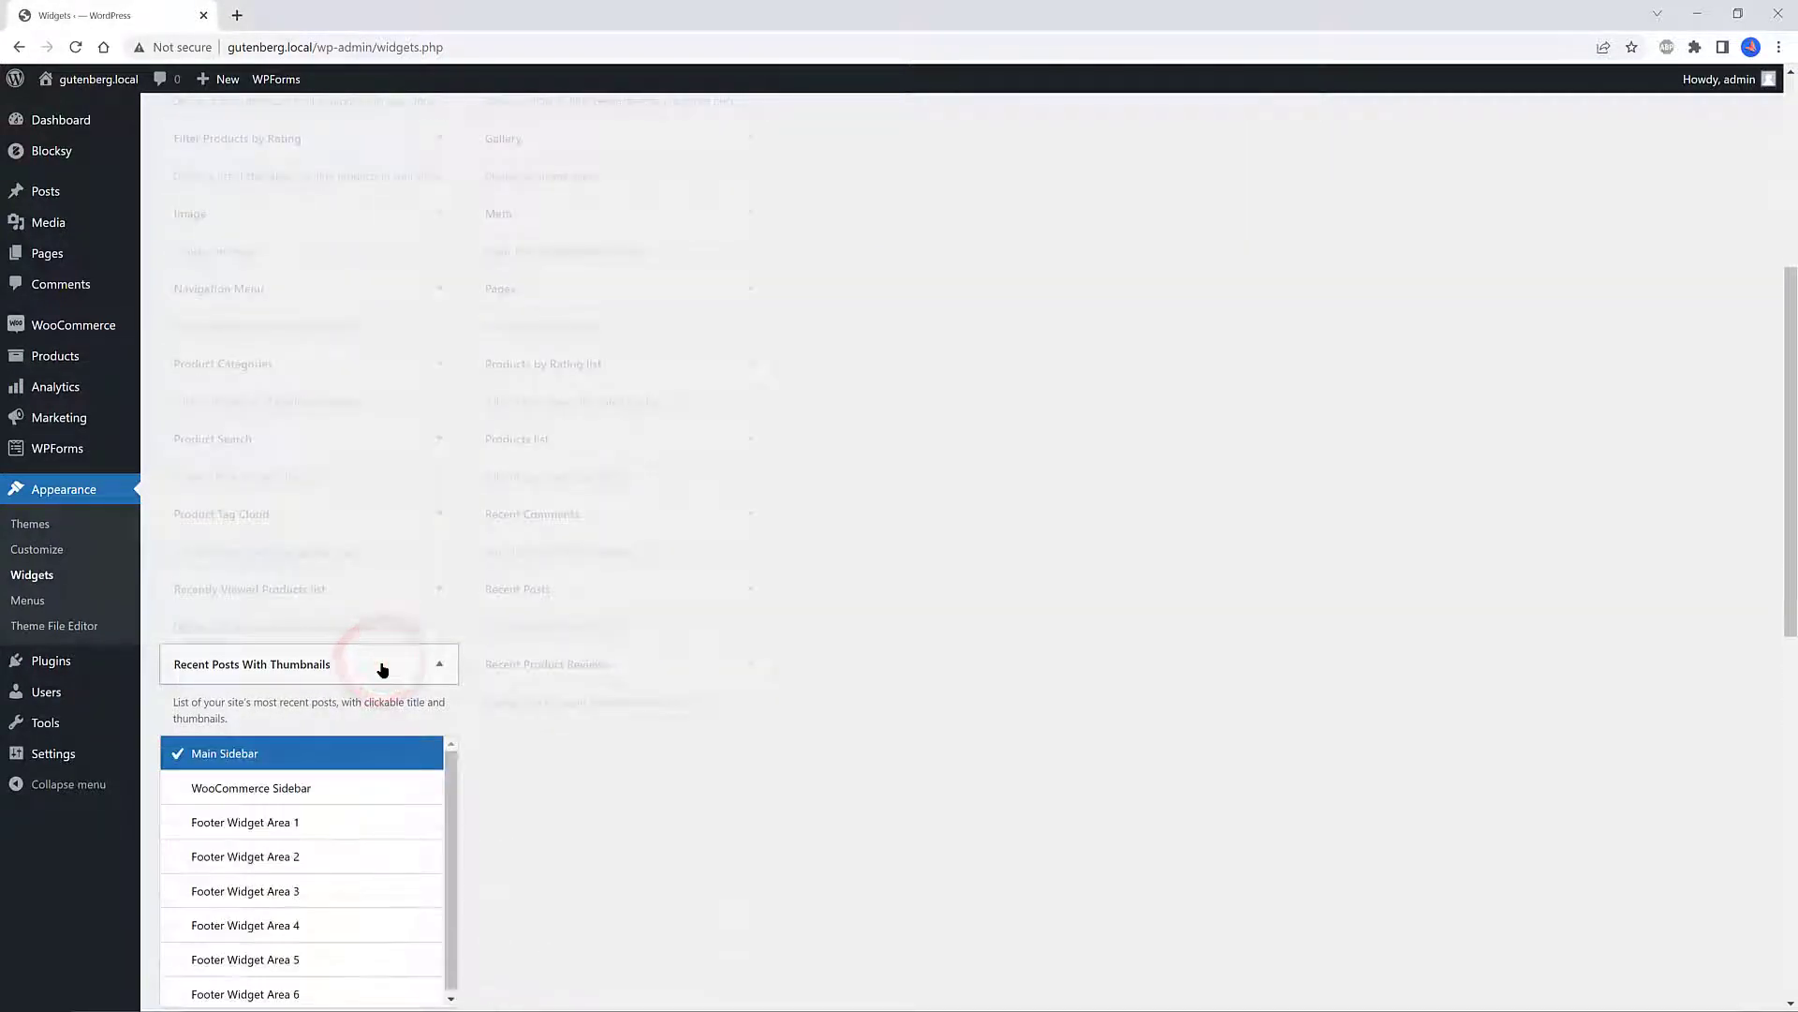
{"action": "left_click", "coordinate": [389, 665]}
{"action": "left_click_drag", "start_coordinate": [389, 665], "coordinate": [1076, 506]}
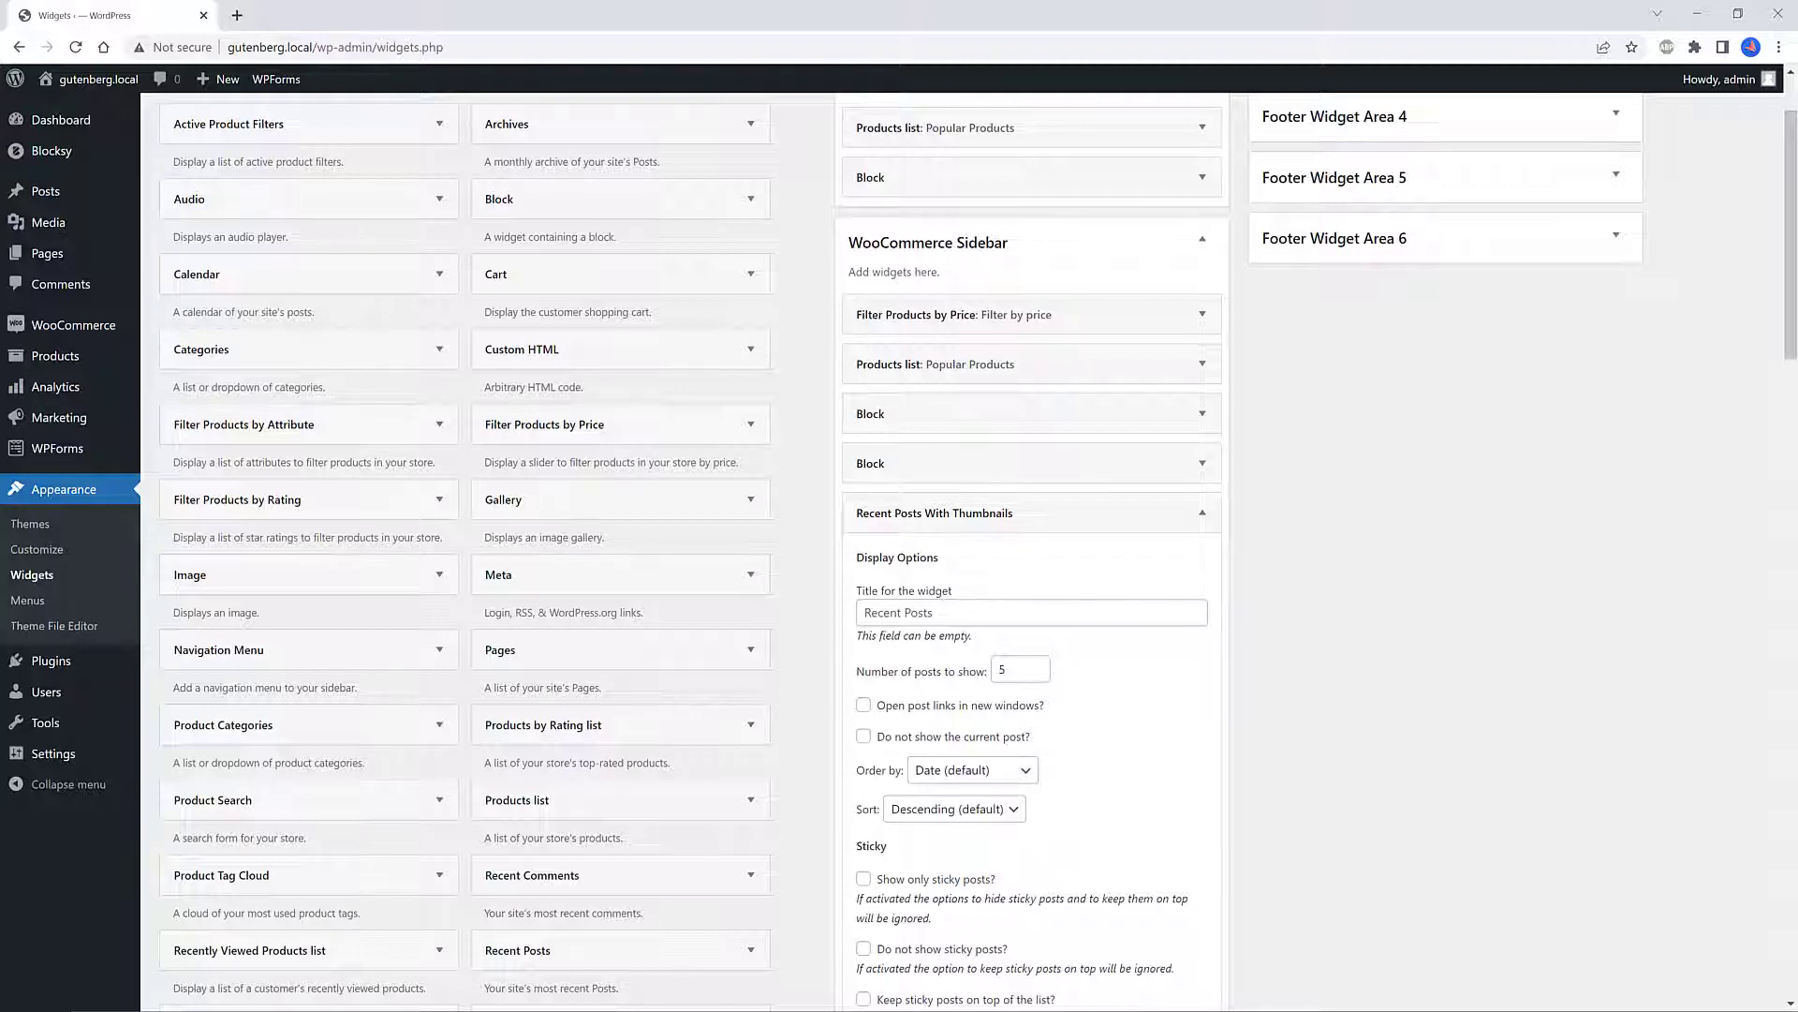
Set the widget to list 3 posts ordered by title, leaving new-window links off
{"action": "left_click", "coordinate": [1015, 666]}
{"action": "type", "text": "3"}
{"action": "left_click", "coordinate": [864, 705]}
{"action": "left_click", "coordinate": [864, 706]}
{"action": "left_click", "coordinate": [972, 770]}
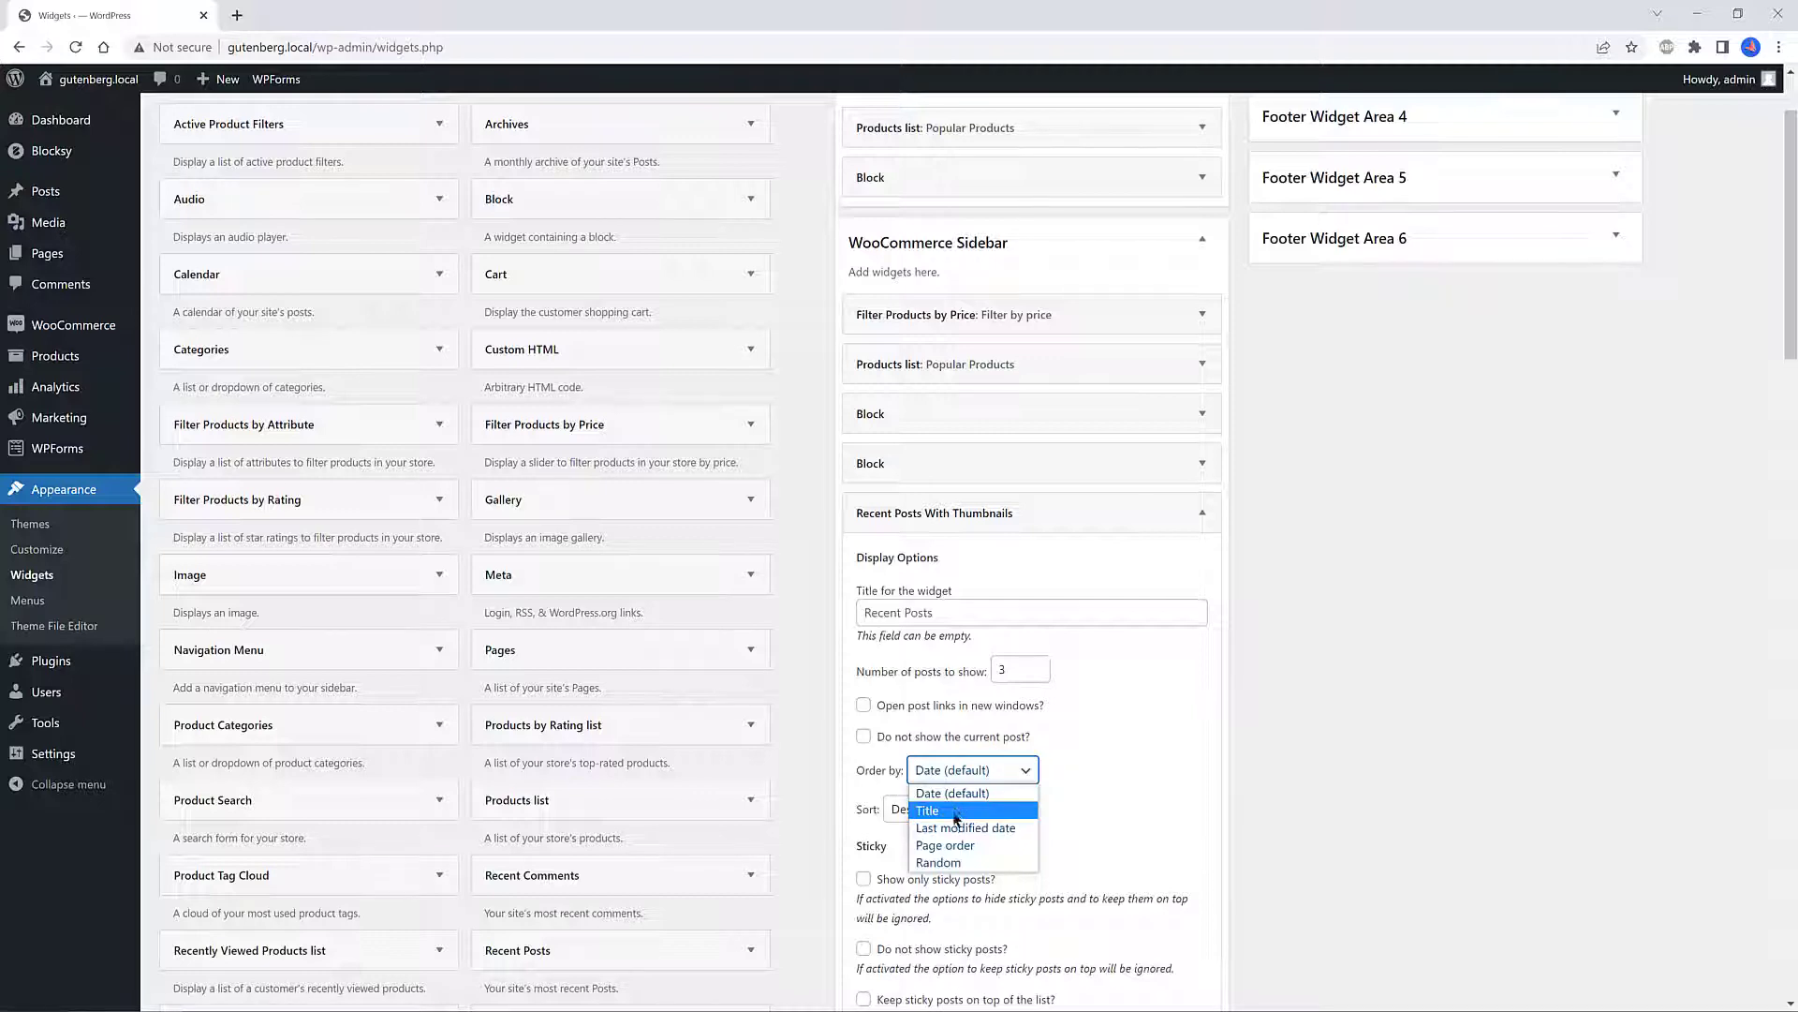
{"action": "left_click", "coordinate": [946, 811]}
{"action": "scroll", "coordinate": [1059, 756], "scroll_direction": "down", "scroll_amount": 3}
{"action": "key", "text": "Tab"}
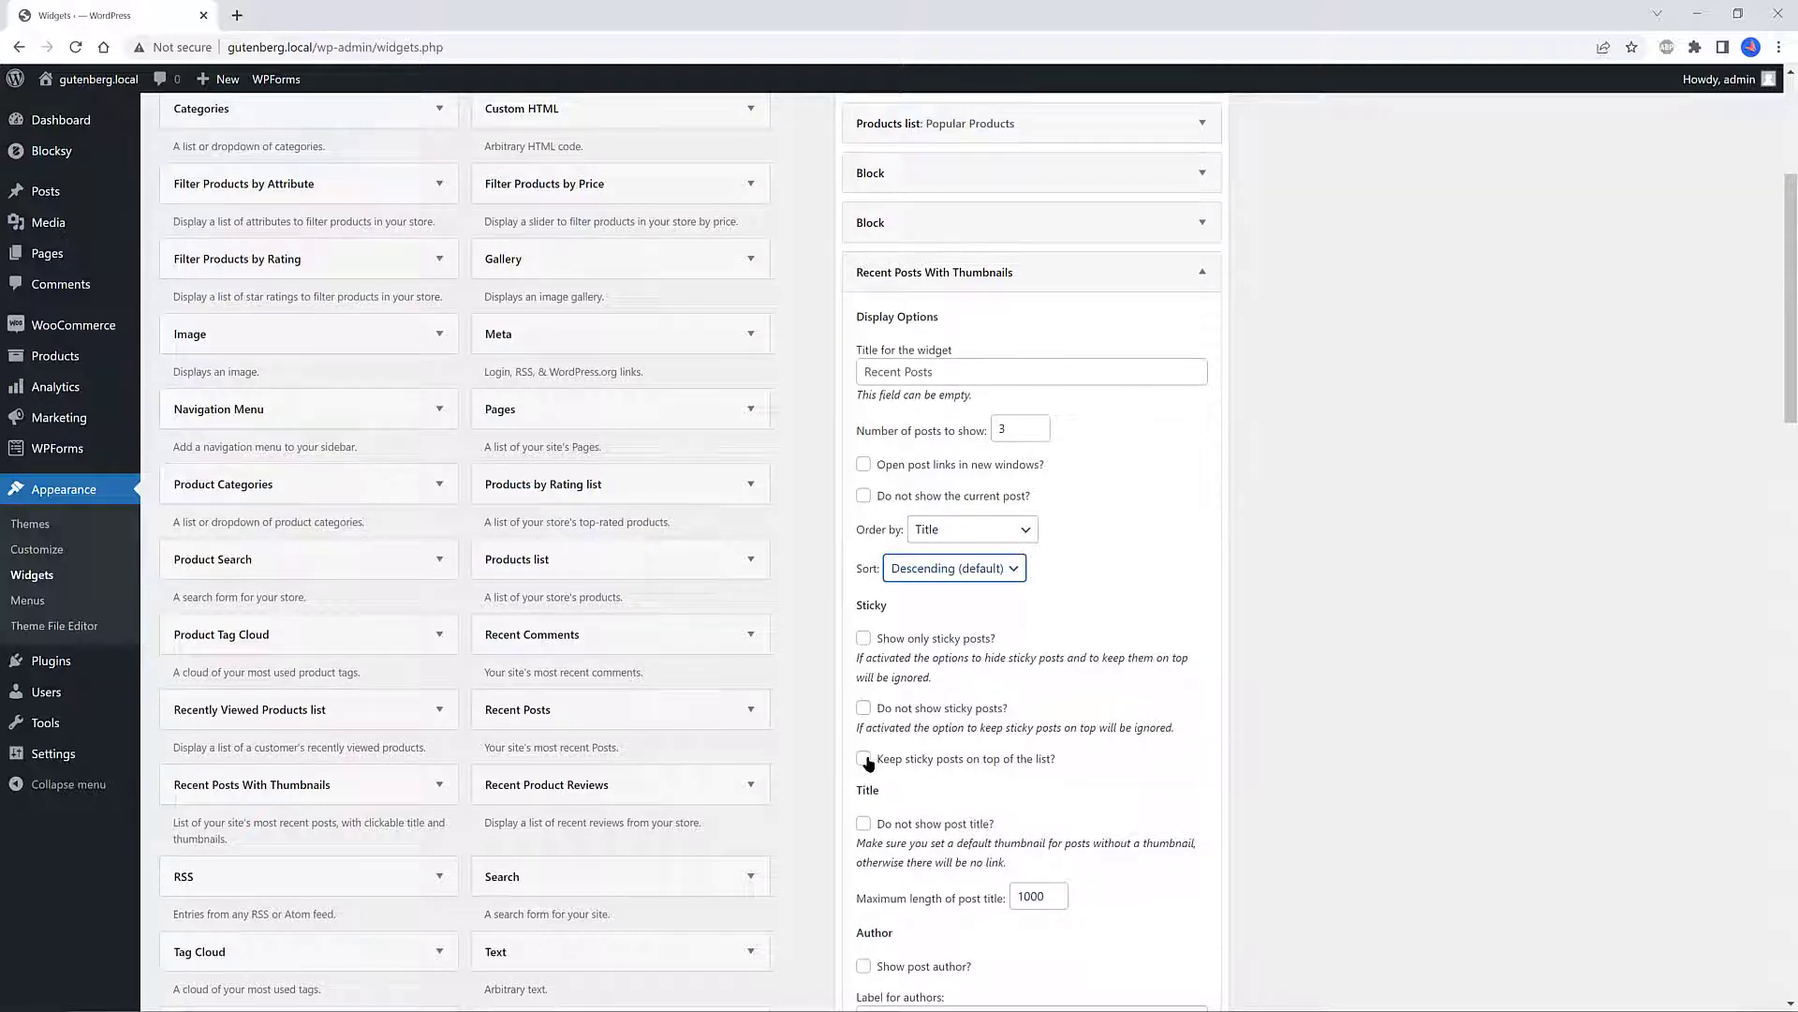
Check Do not show post title and Show post author
{"action": "left_click", "coordinate": [934, 823]}
{"action": "scroll", "coordinate": [165, 686], "scroll_direction": "down", "scroll_amount": 3}
{"action": "key", "text": "Tab"}
{"action": "left_click", "coordinate": [864, 725]}
{"action": "scroll", "coordinate": [867, 527], "scroll_direction": "down", "scroll_amount": 4}
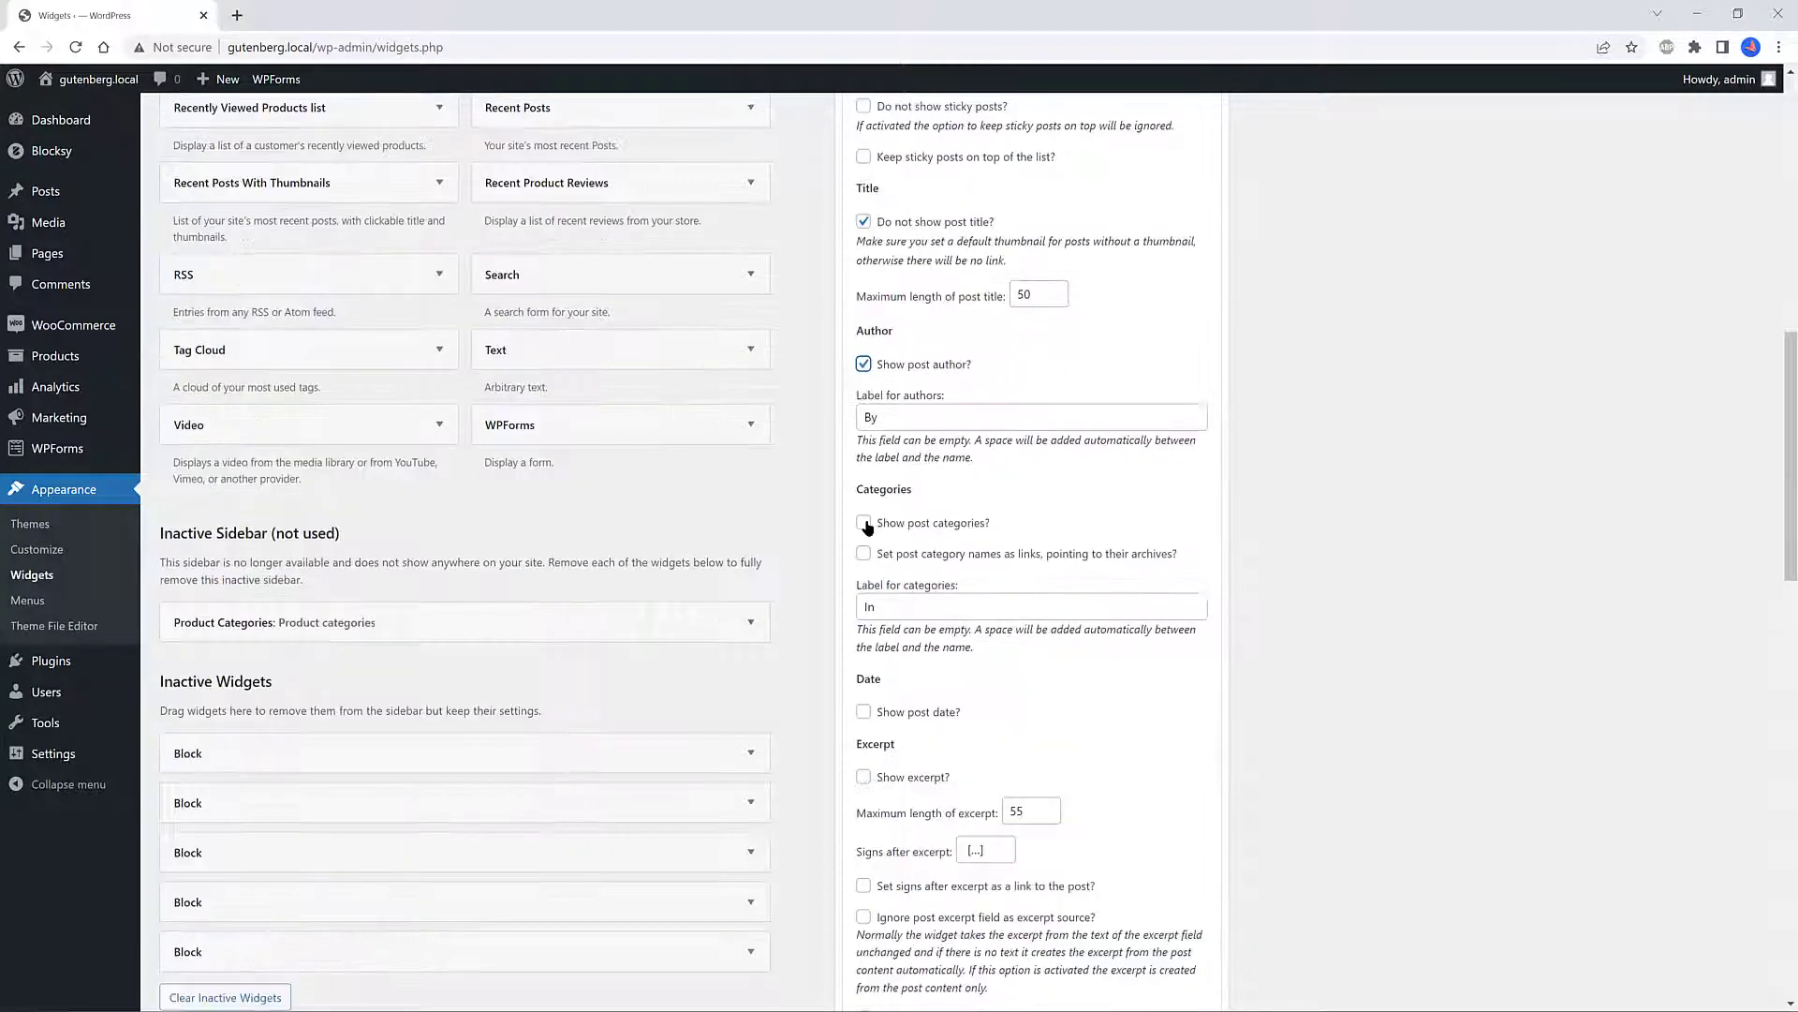
{"action": "scroll", "coordinate": [868, 527], "scroll_direction": "down", "scroll_amount": 8}
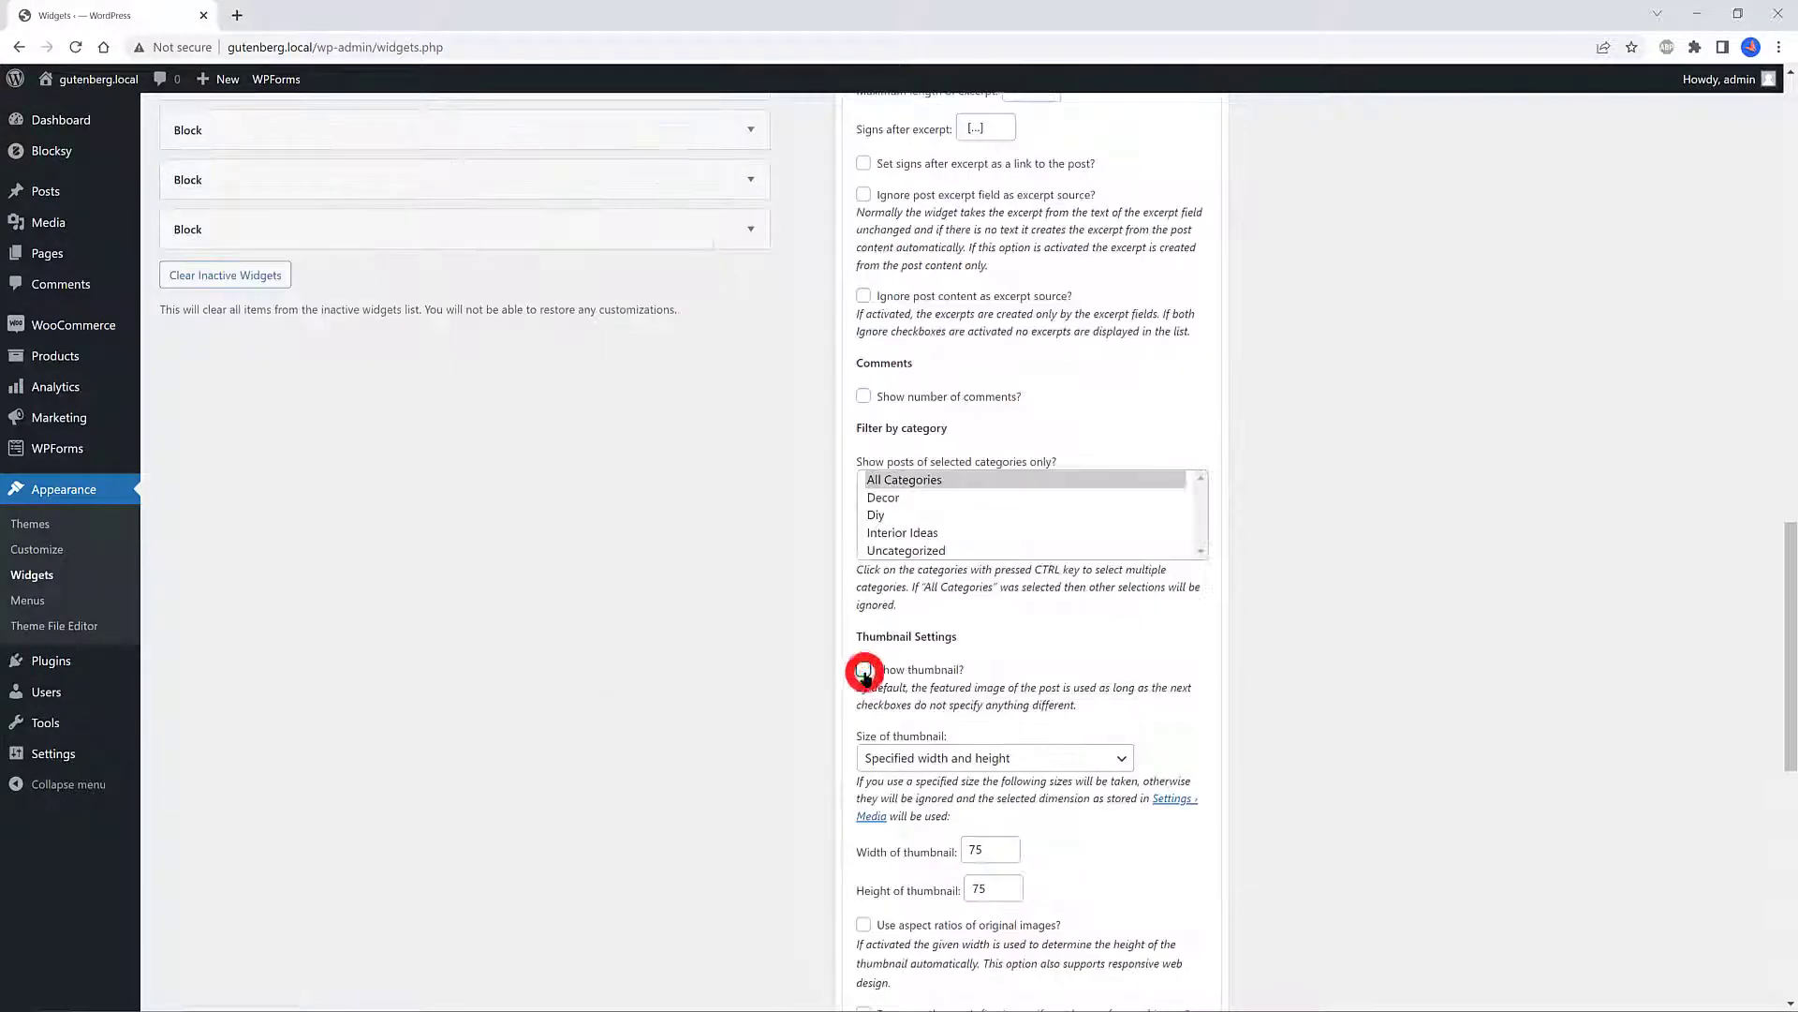
Keep thumbnails shown at the specified width and height size
{"action": "left_click", "coordinate": [1014, 759]}
{"action": "left_click", "coordinate": [1015, 759]}
{"action": "left_click", "coordinate": [1014, 759]}
{"action": "scroll", "coordinate": [1012, 755], "scroll_direction": "down", "scroll_amount": 3}
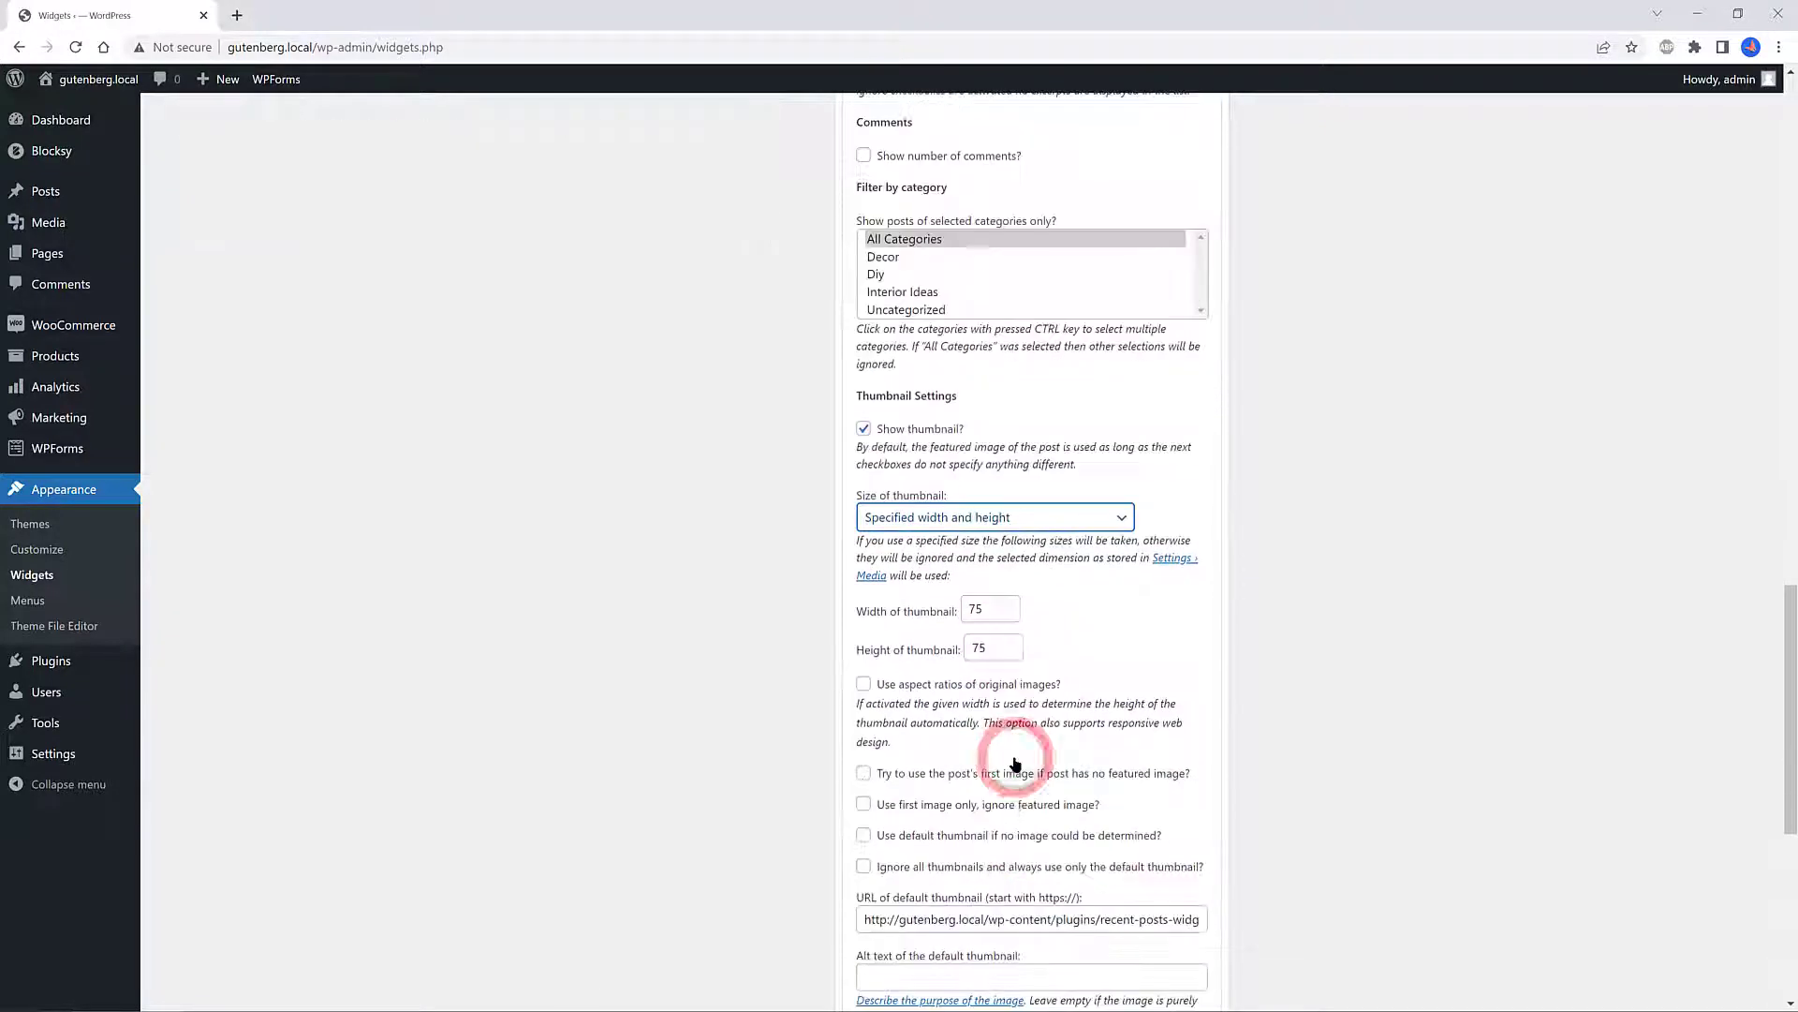
{"action": "left_click", "coordinate": [1039, 514]}
{"action": "left_click", "coordinate": [1034, 512]}
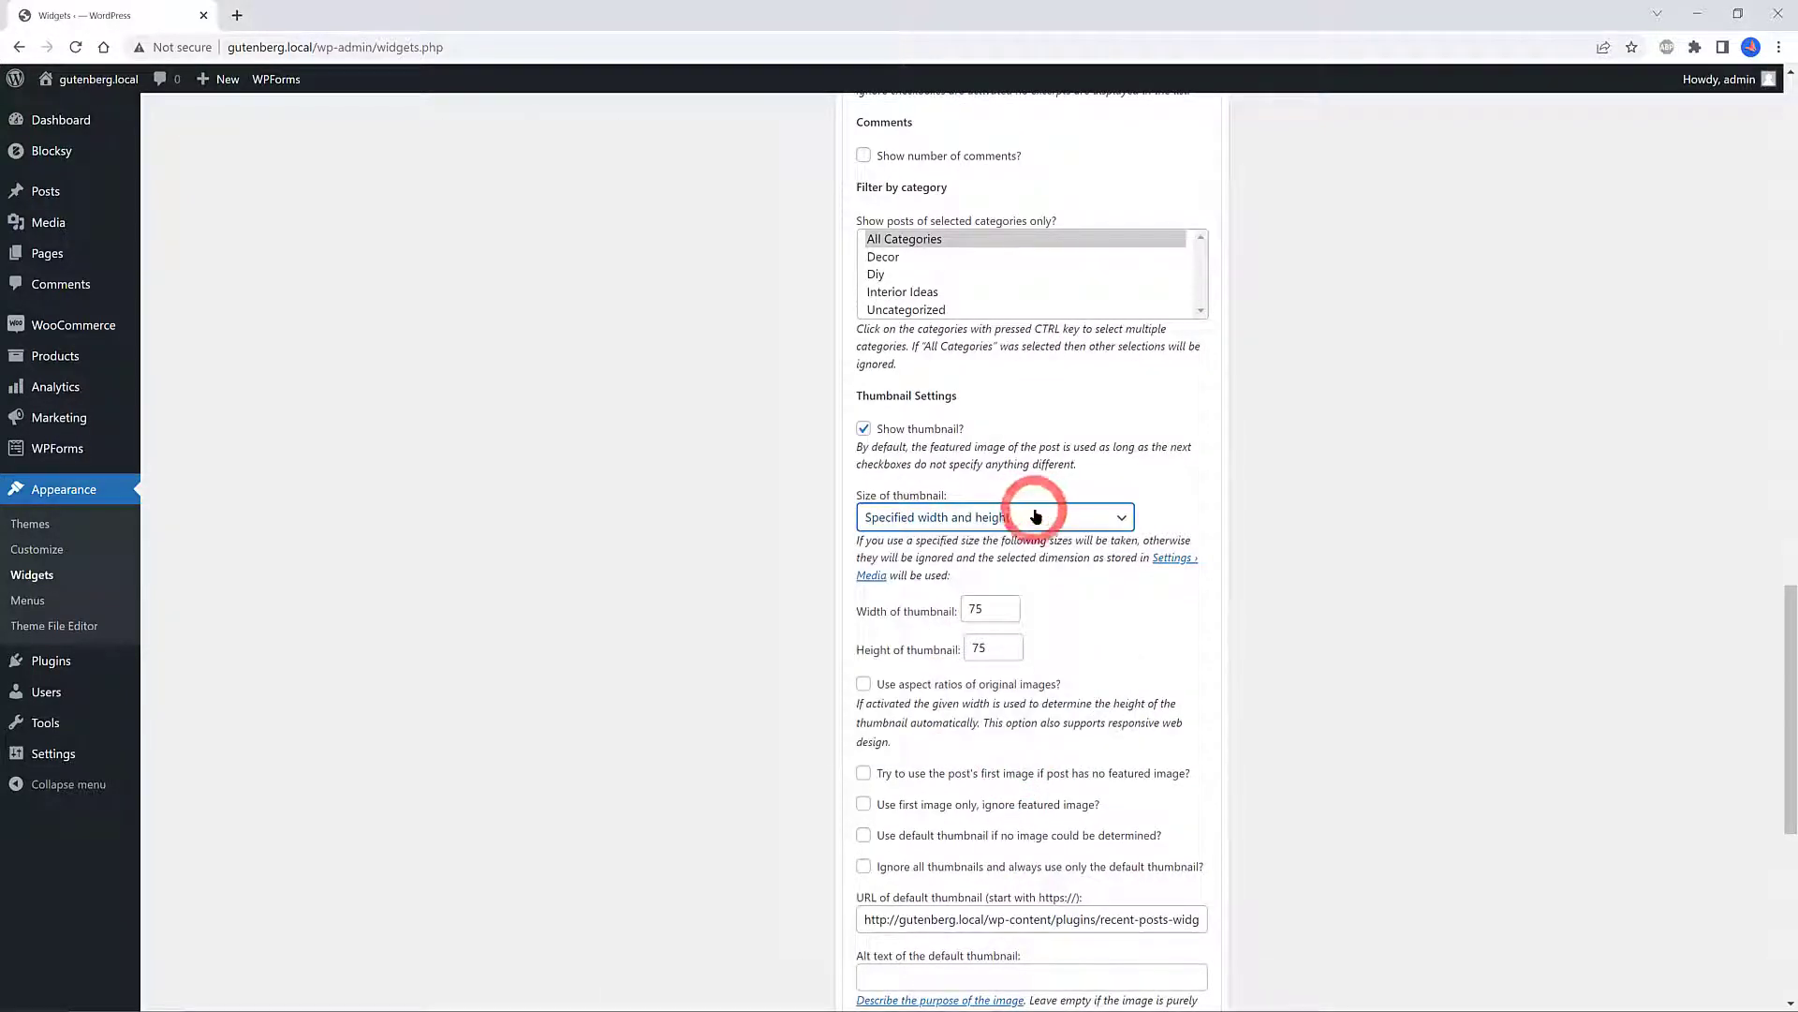
{"action": "left_click", "coordinate": [991, 610]}
{"action": "scroll", "coordinate": [997, 644], "scroll_direction": "down", "scroll_amount": 7}
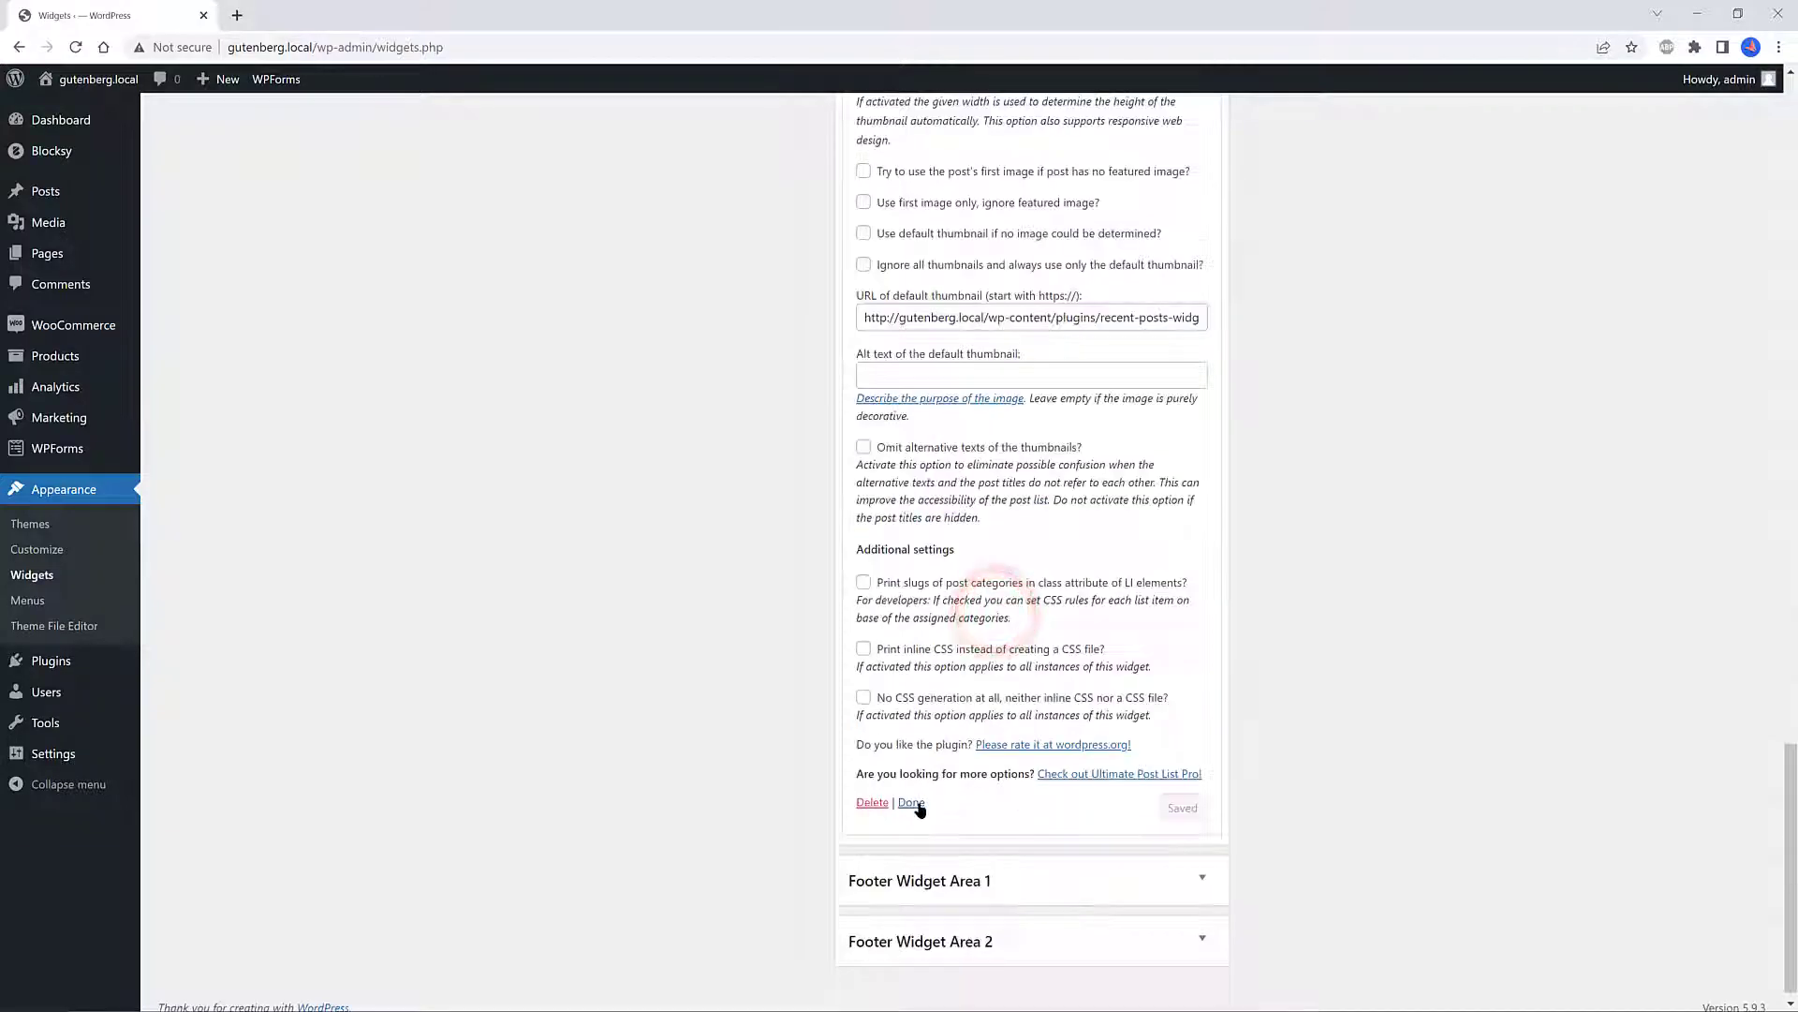
Finish the widget with Done and open 'Viverra adipiscing integer feugiat' from the shop sidebar thumbnails
{"action": "left_click", "coordinate": [915, 803]}
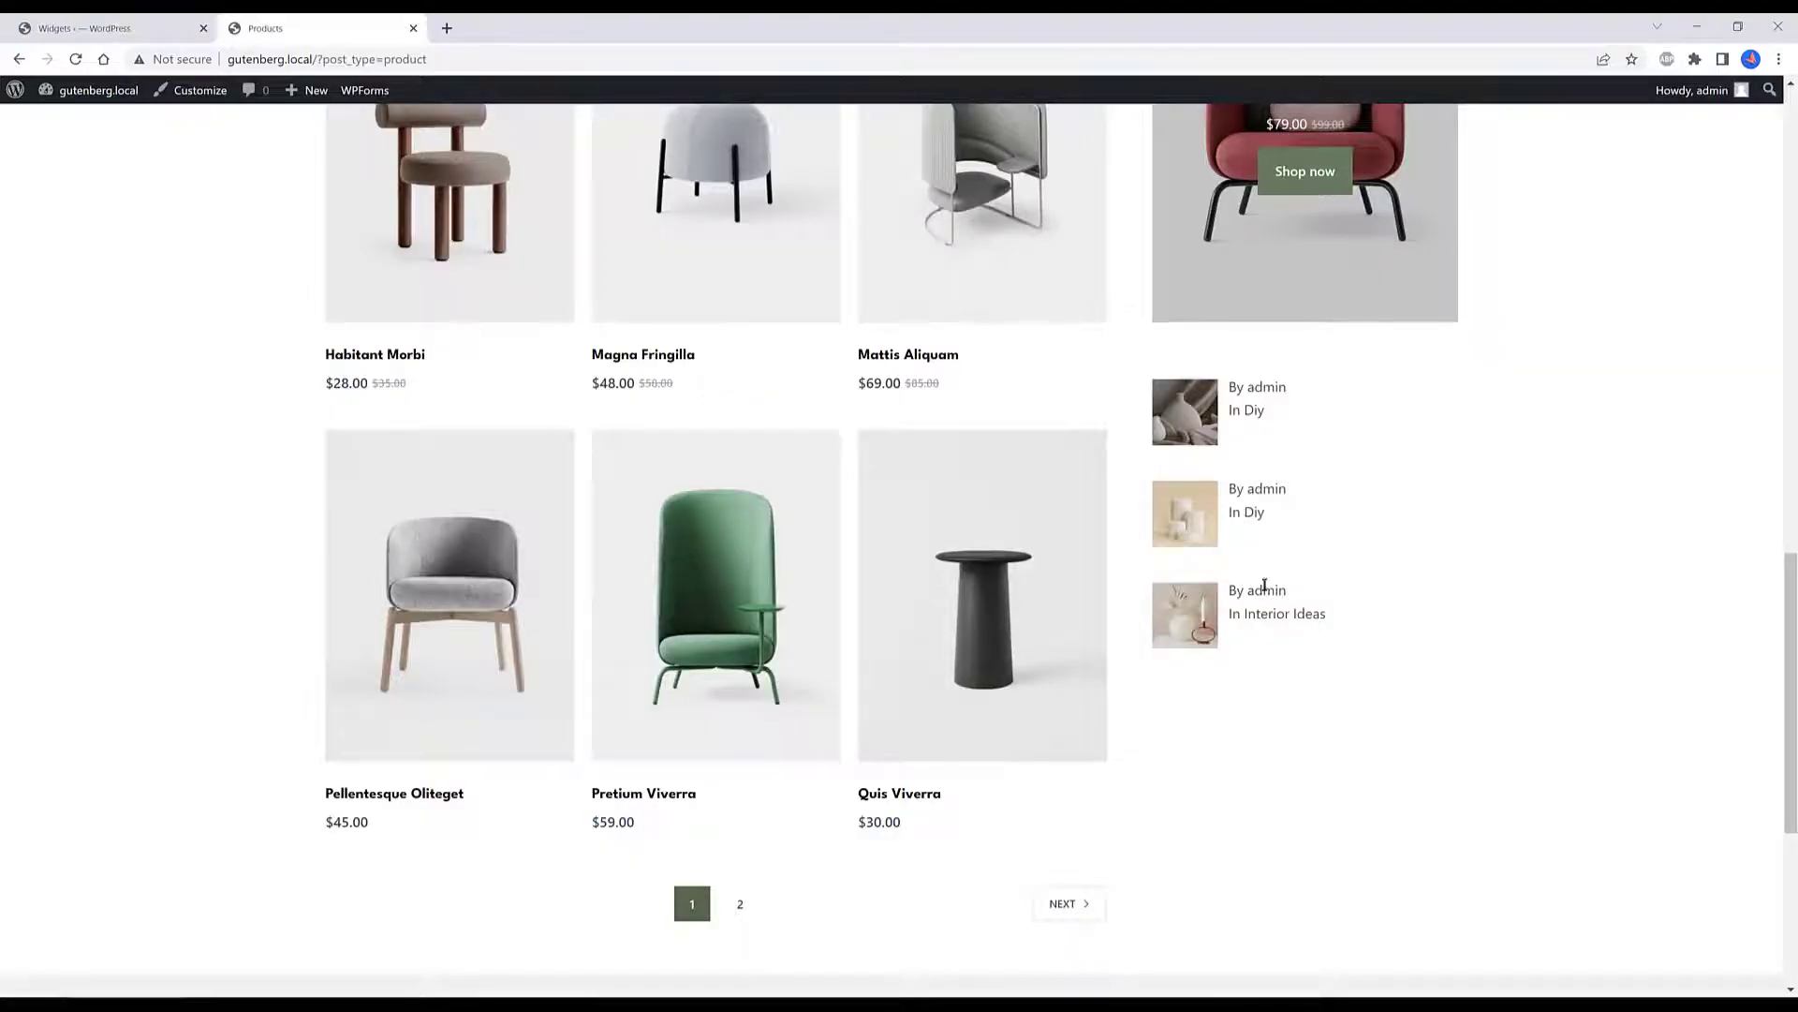
{"action": "scroll", "coordinate": [1281, 534], "scroll_direction": "up", "scroll_amount": 1}
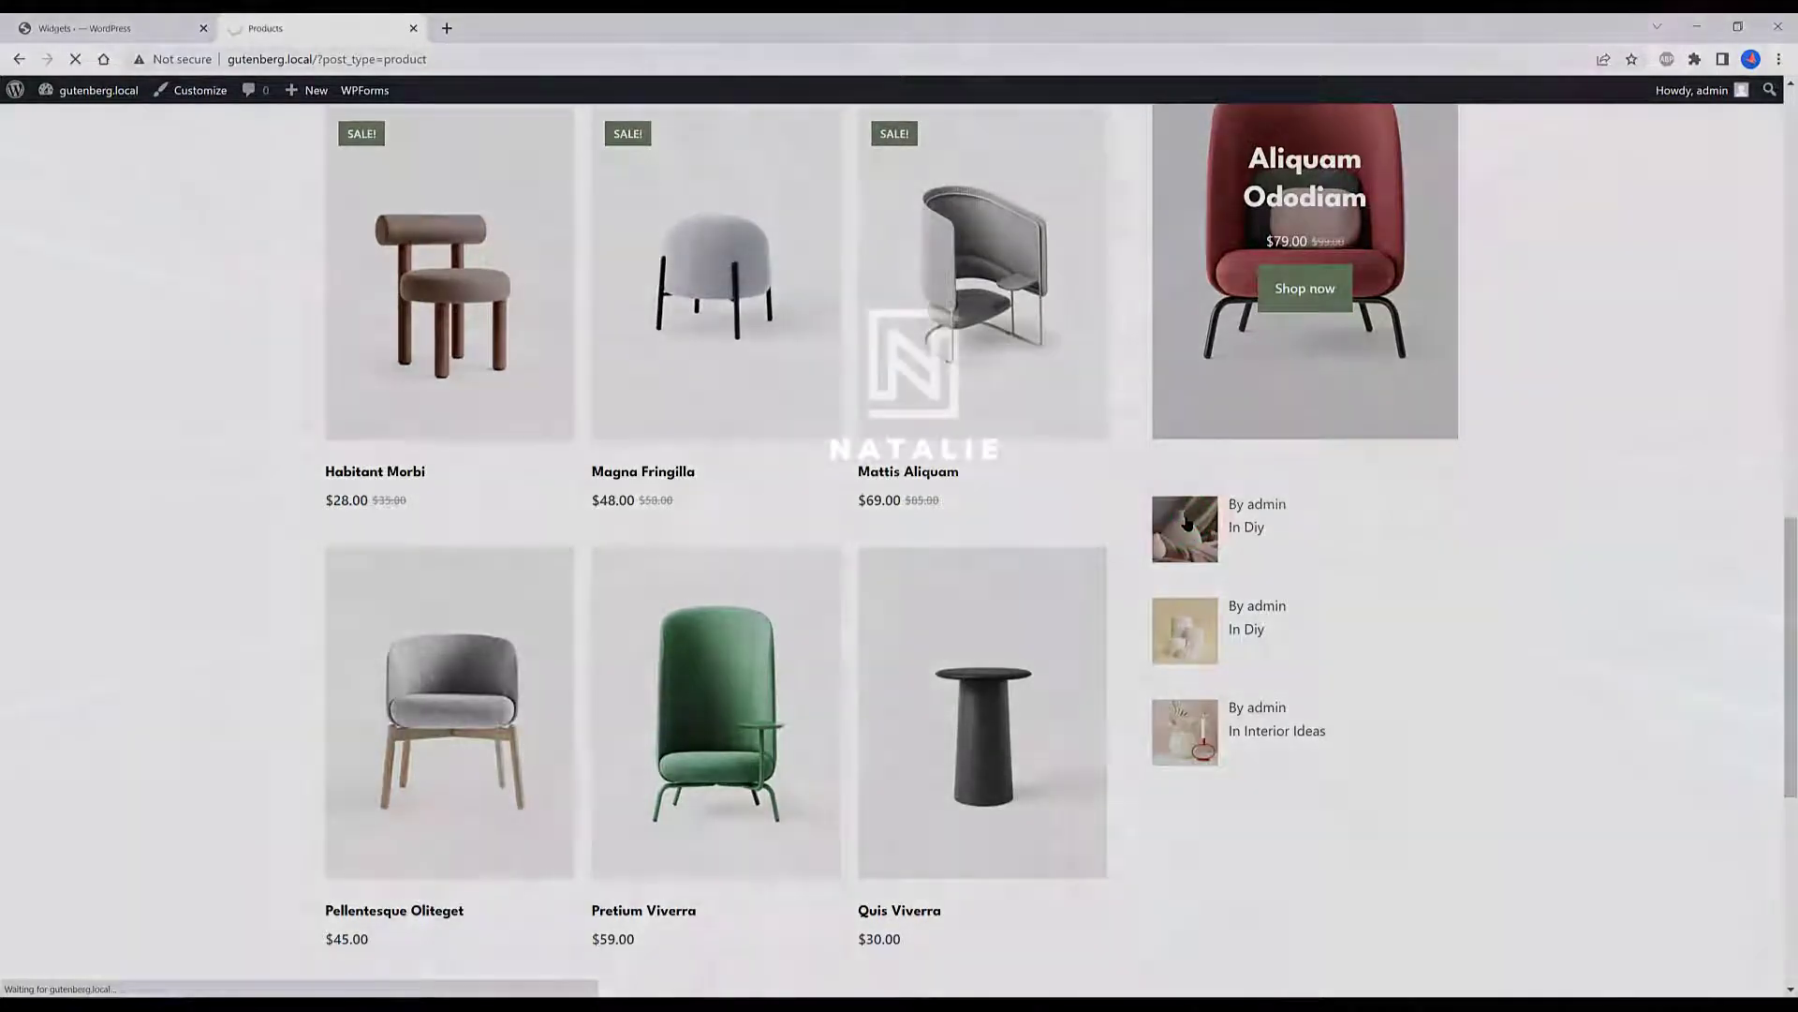
{"action": "left_click", "coordinate": [1187, 523]}
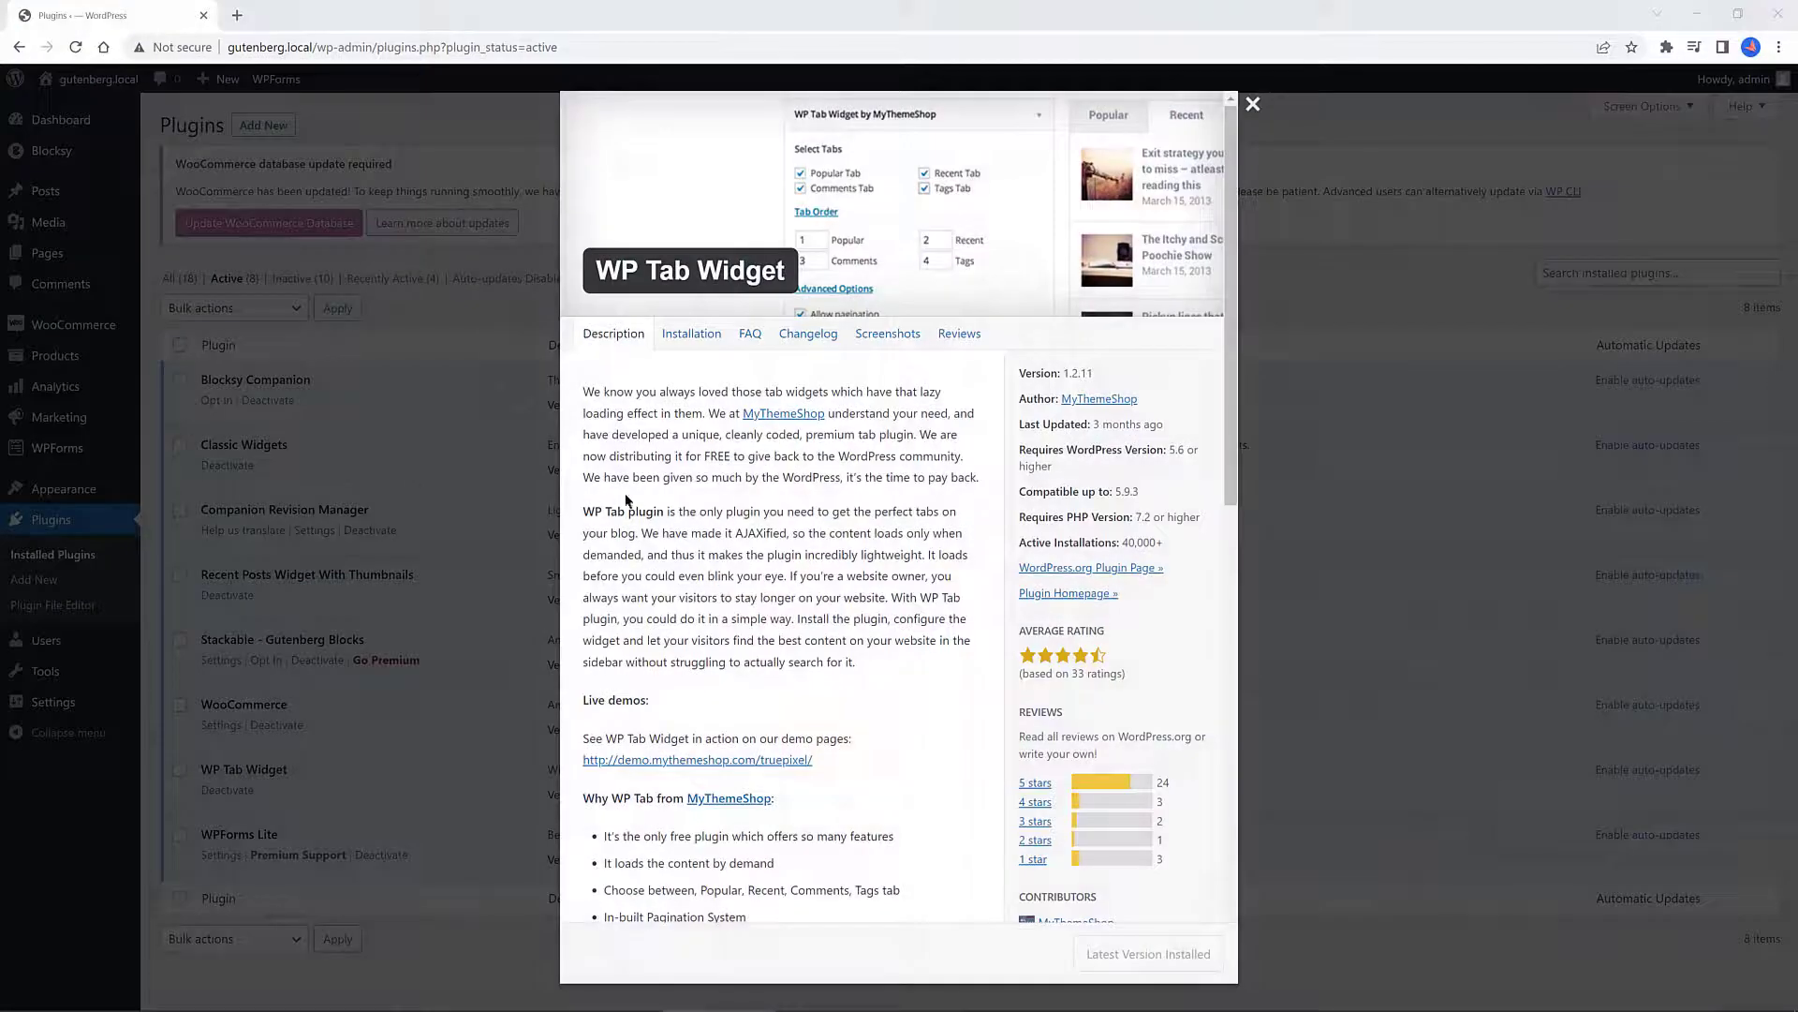
Close the WP Tab Widget plugin details and return to Appearance > Widgets
{"action": "scroll", "coordinate": [766, 467], "scroll_direction": "down", "scroll_amount": 4}
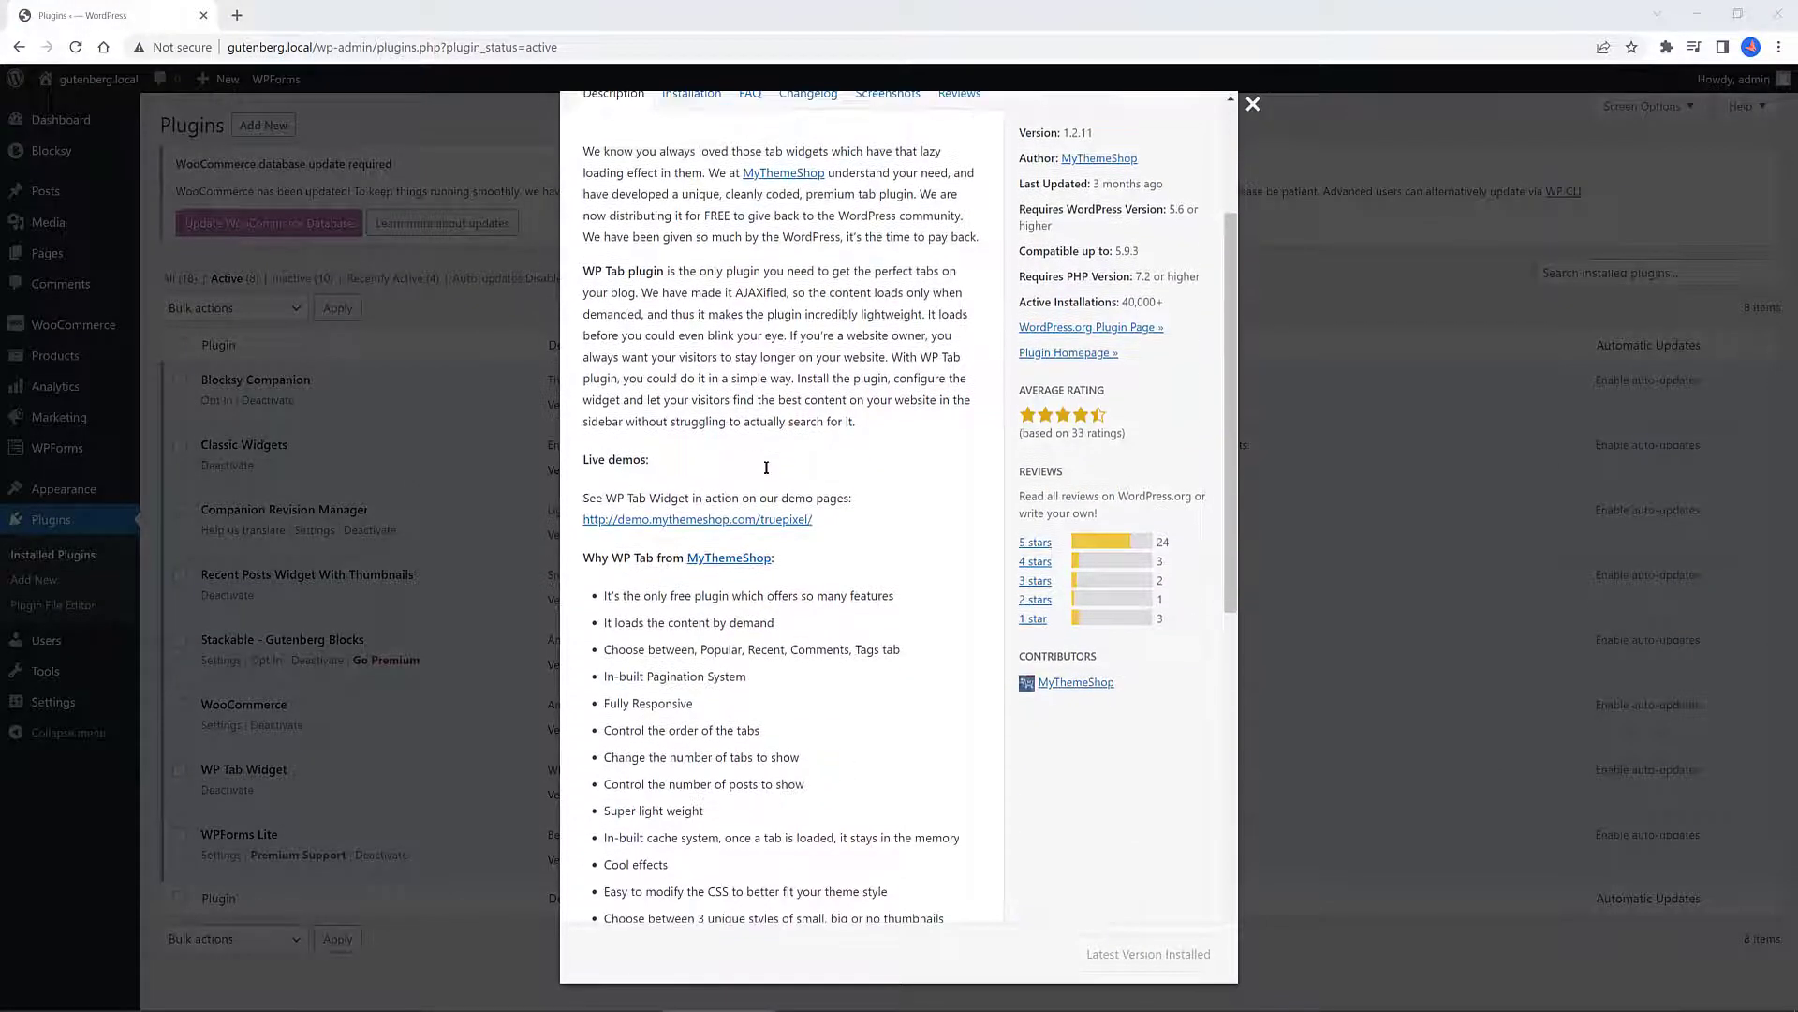
{"action": "scroll", "coordinate": [767, 468], "scroll_direction": "up", "scroll_amount": 4}
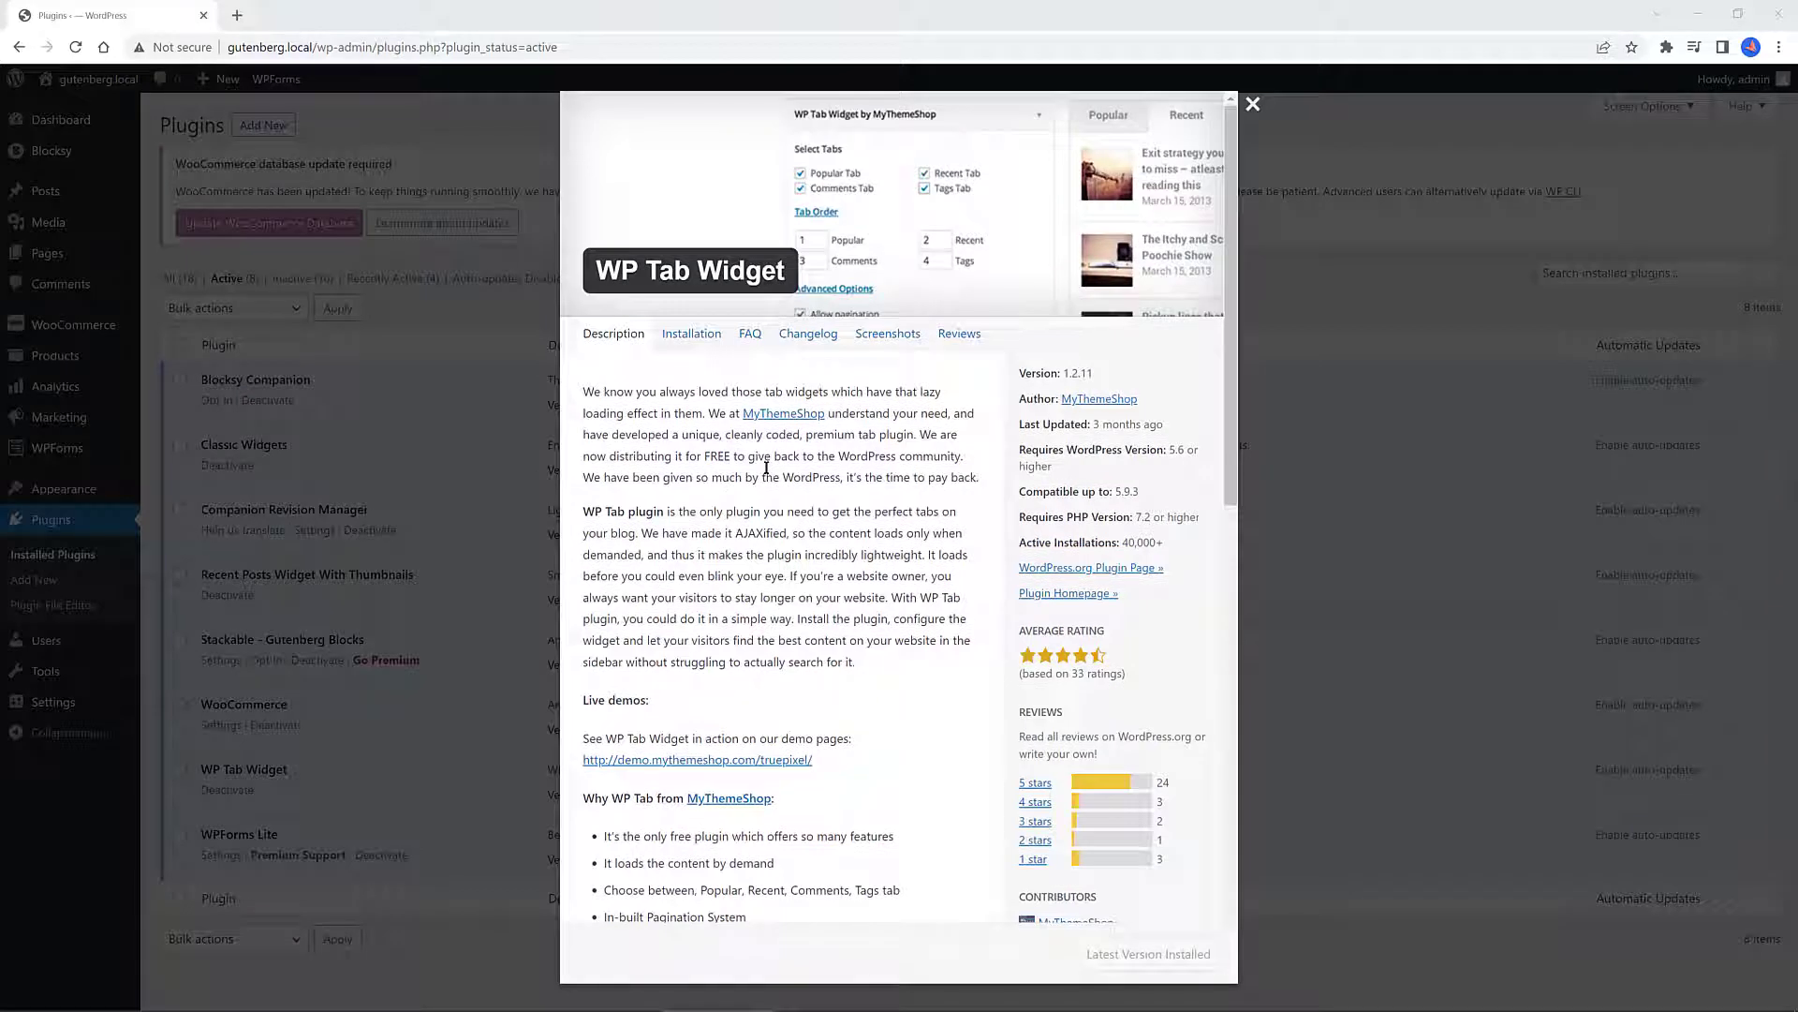
{"action": "left_click", "coordinate": [1255, 99]}
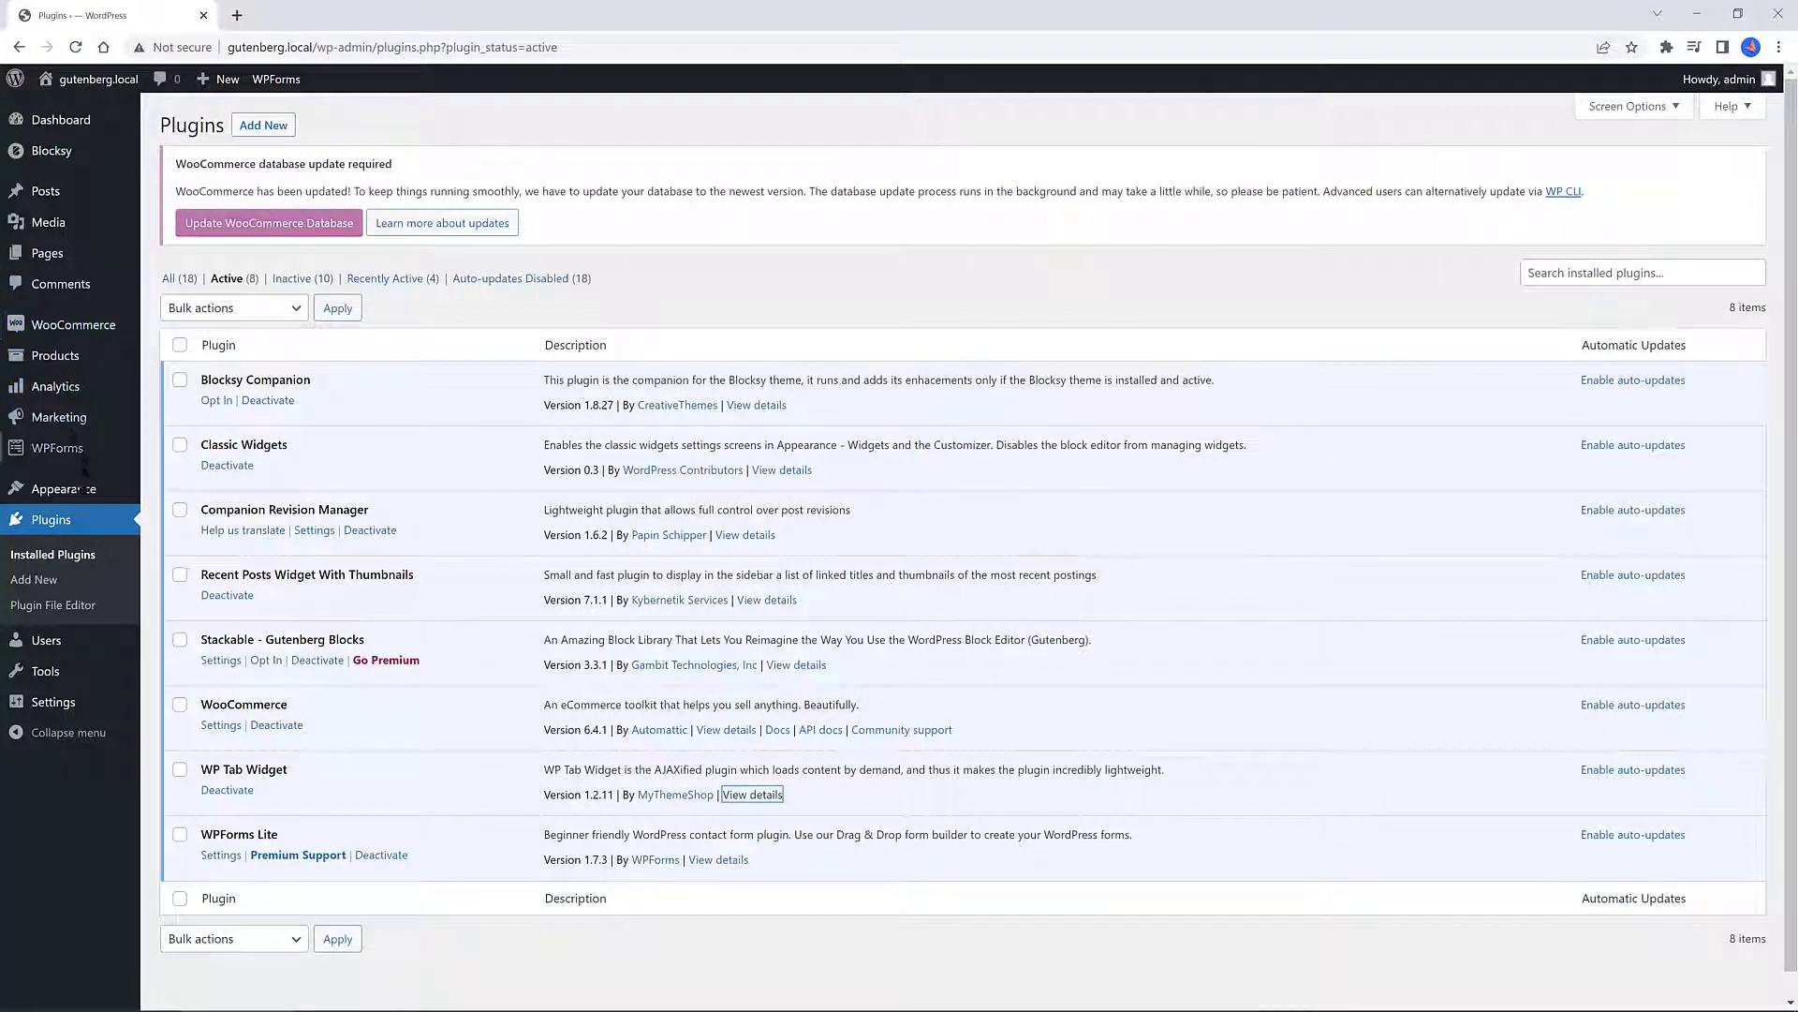
{"action": "mouse_move", "coordinate": [63, 488]}
{"action": "left_click", "coordinate": [171, 543]}
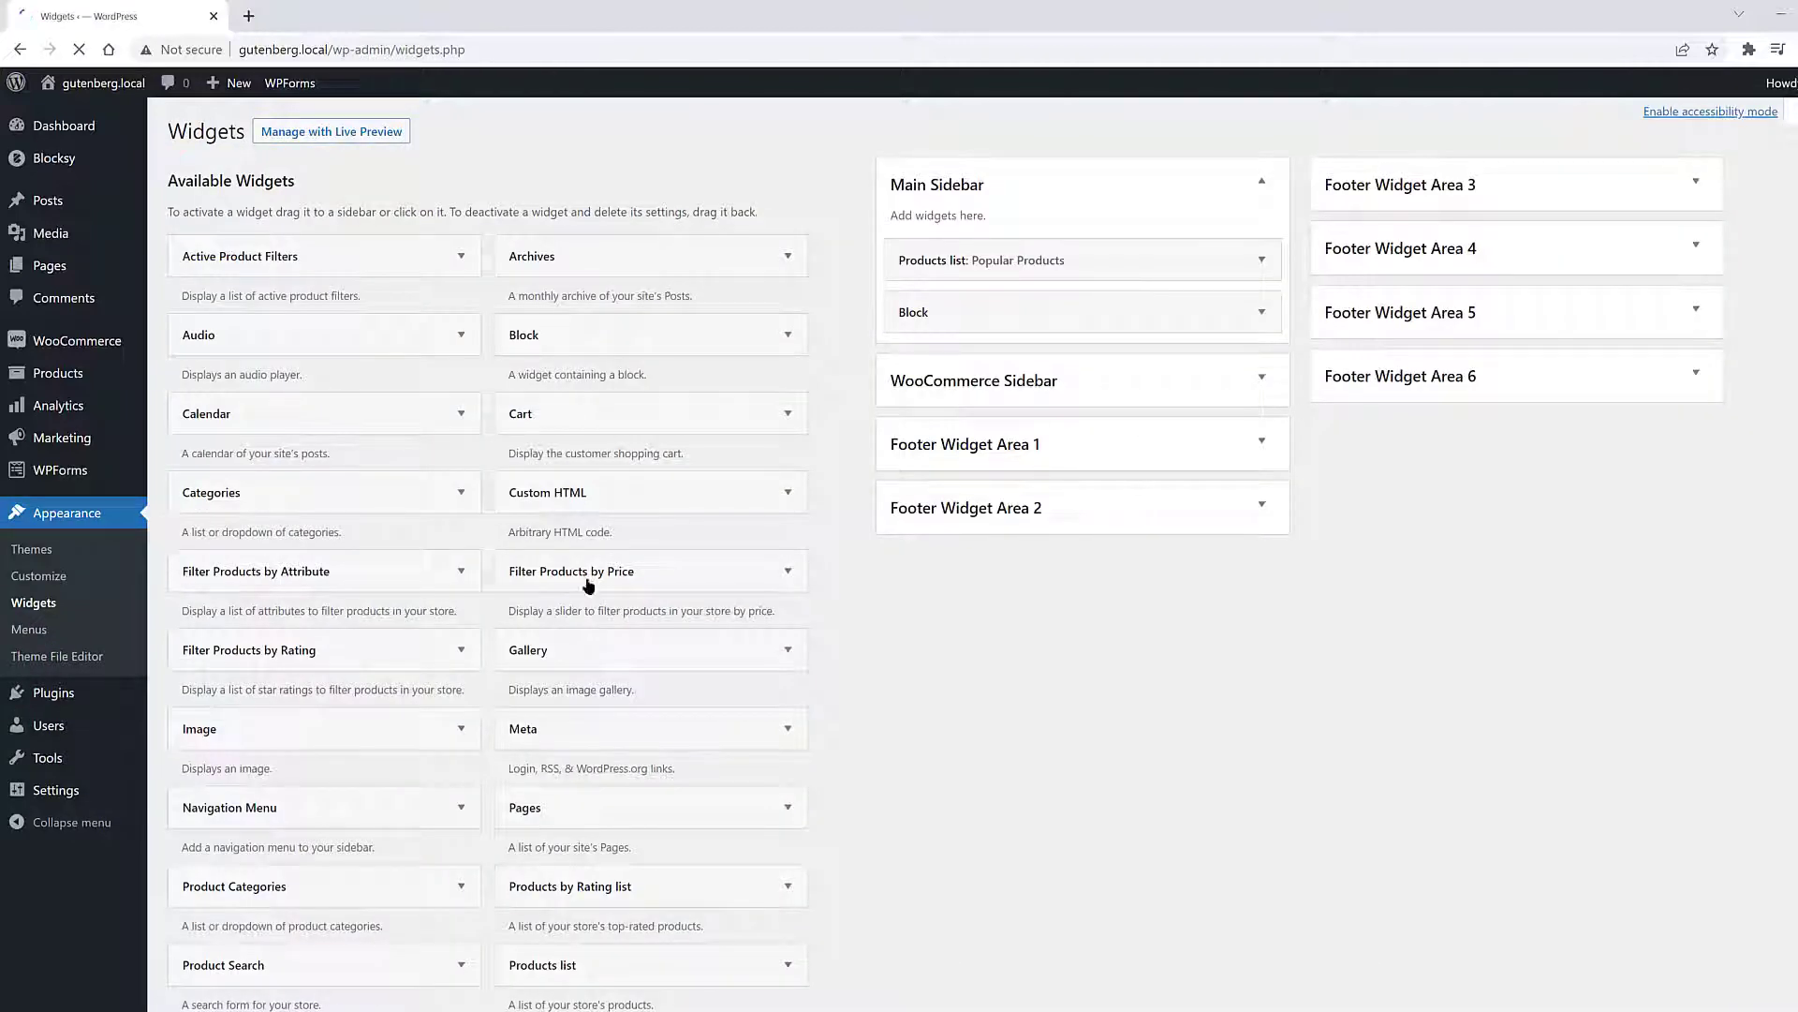
Drag WP Tab Widget into the WooCommerce Sidebar
{"action": "scroll", "coordinate": [961, 645], "scroll_direction": "down", "scroll_amount": 8}
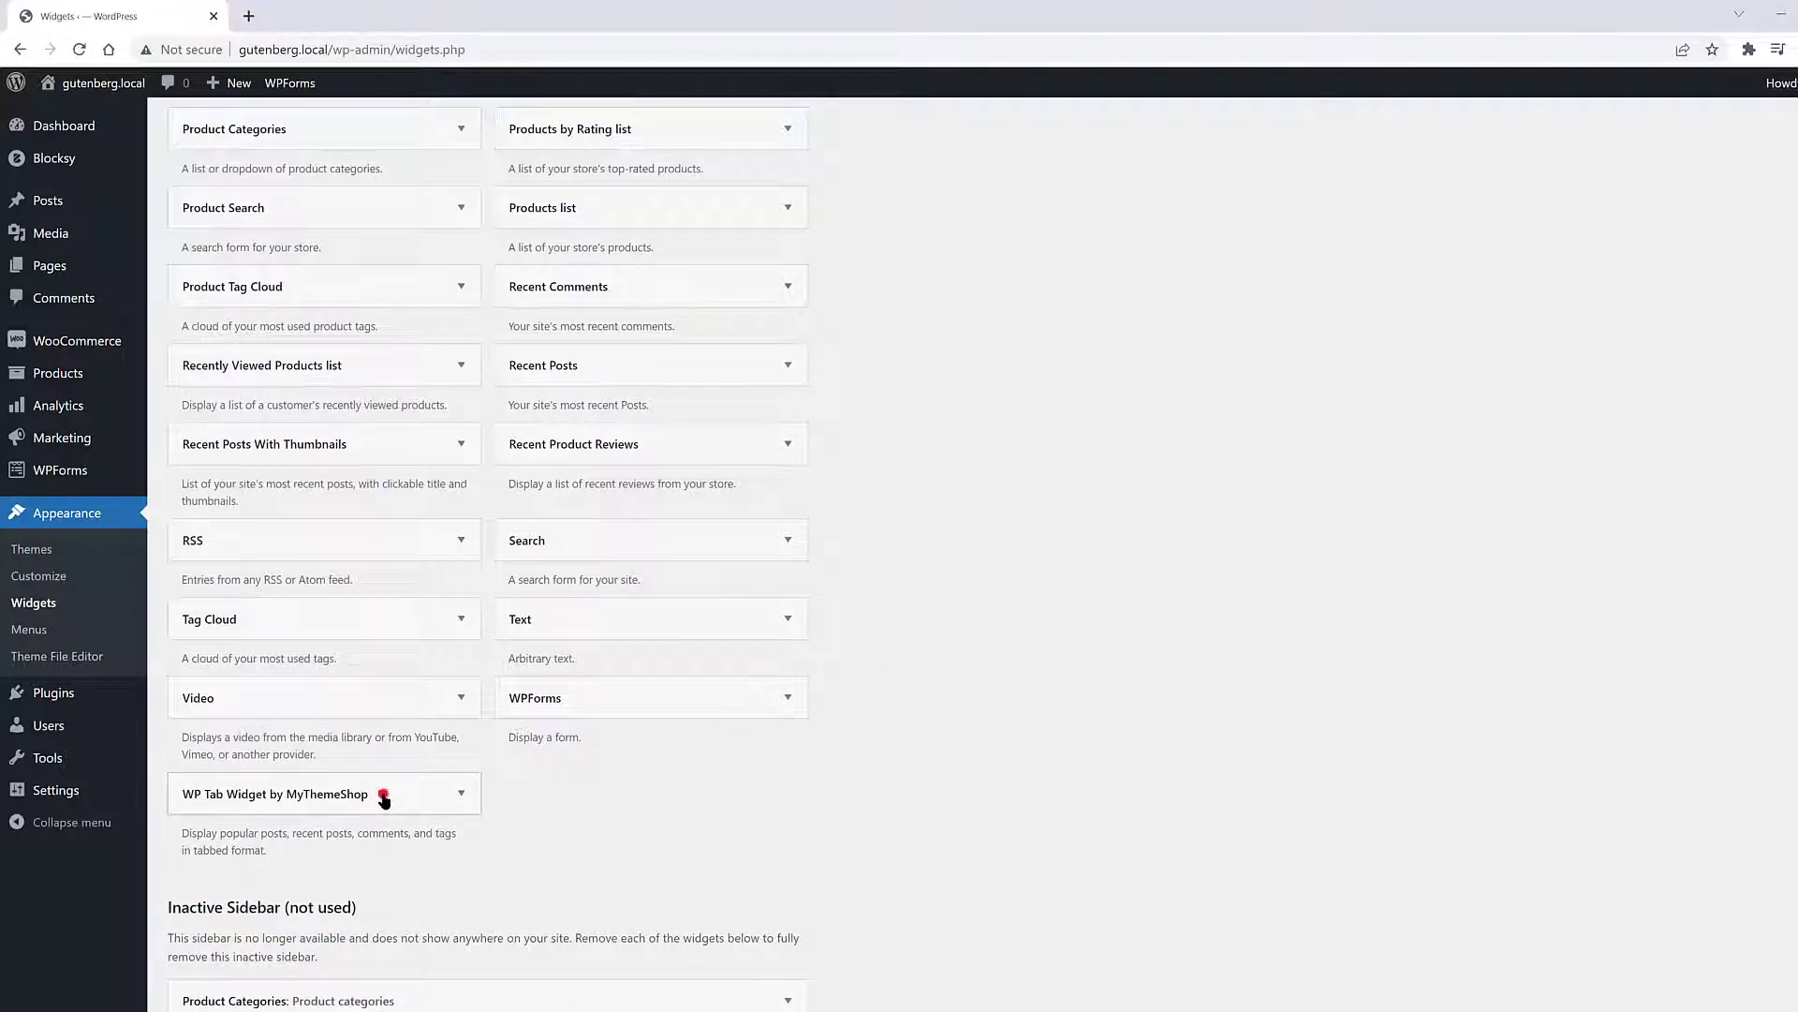
{"action": "left_click", "coordinate": [383, 794]}
{"action": "left_click", "coordinate": [384, 793]}
{"action": "left_click_drag", "start_coordinate": [385, 792], "coordinate": [1171, 187]}
{"action": "scroll", "coordinate": [1177, 365], "scroll_direction": "up", "scroll_amount": 6}
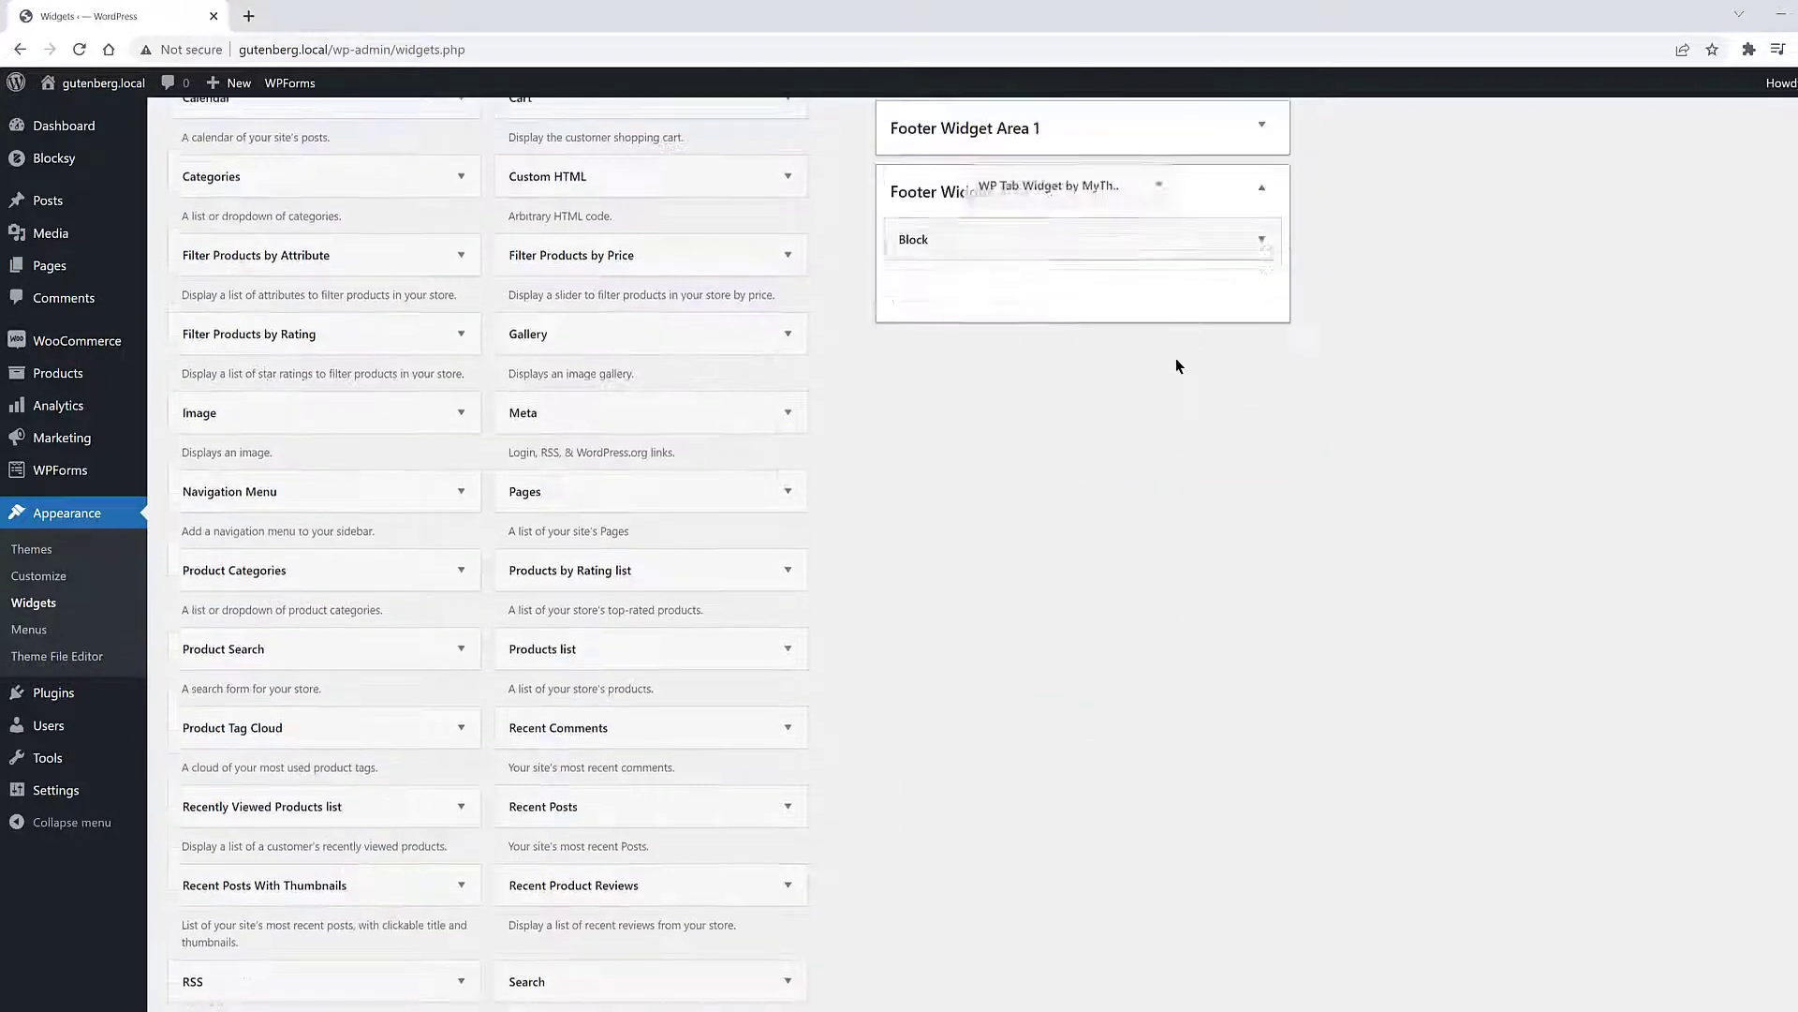
{"action": "left_click_drag", "start_coordinate": [1176, 365], "coordinate": [1098, 555]}
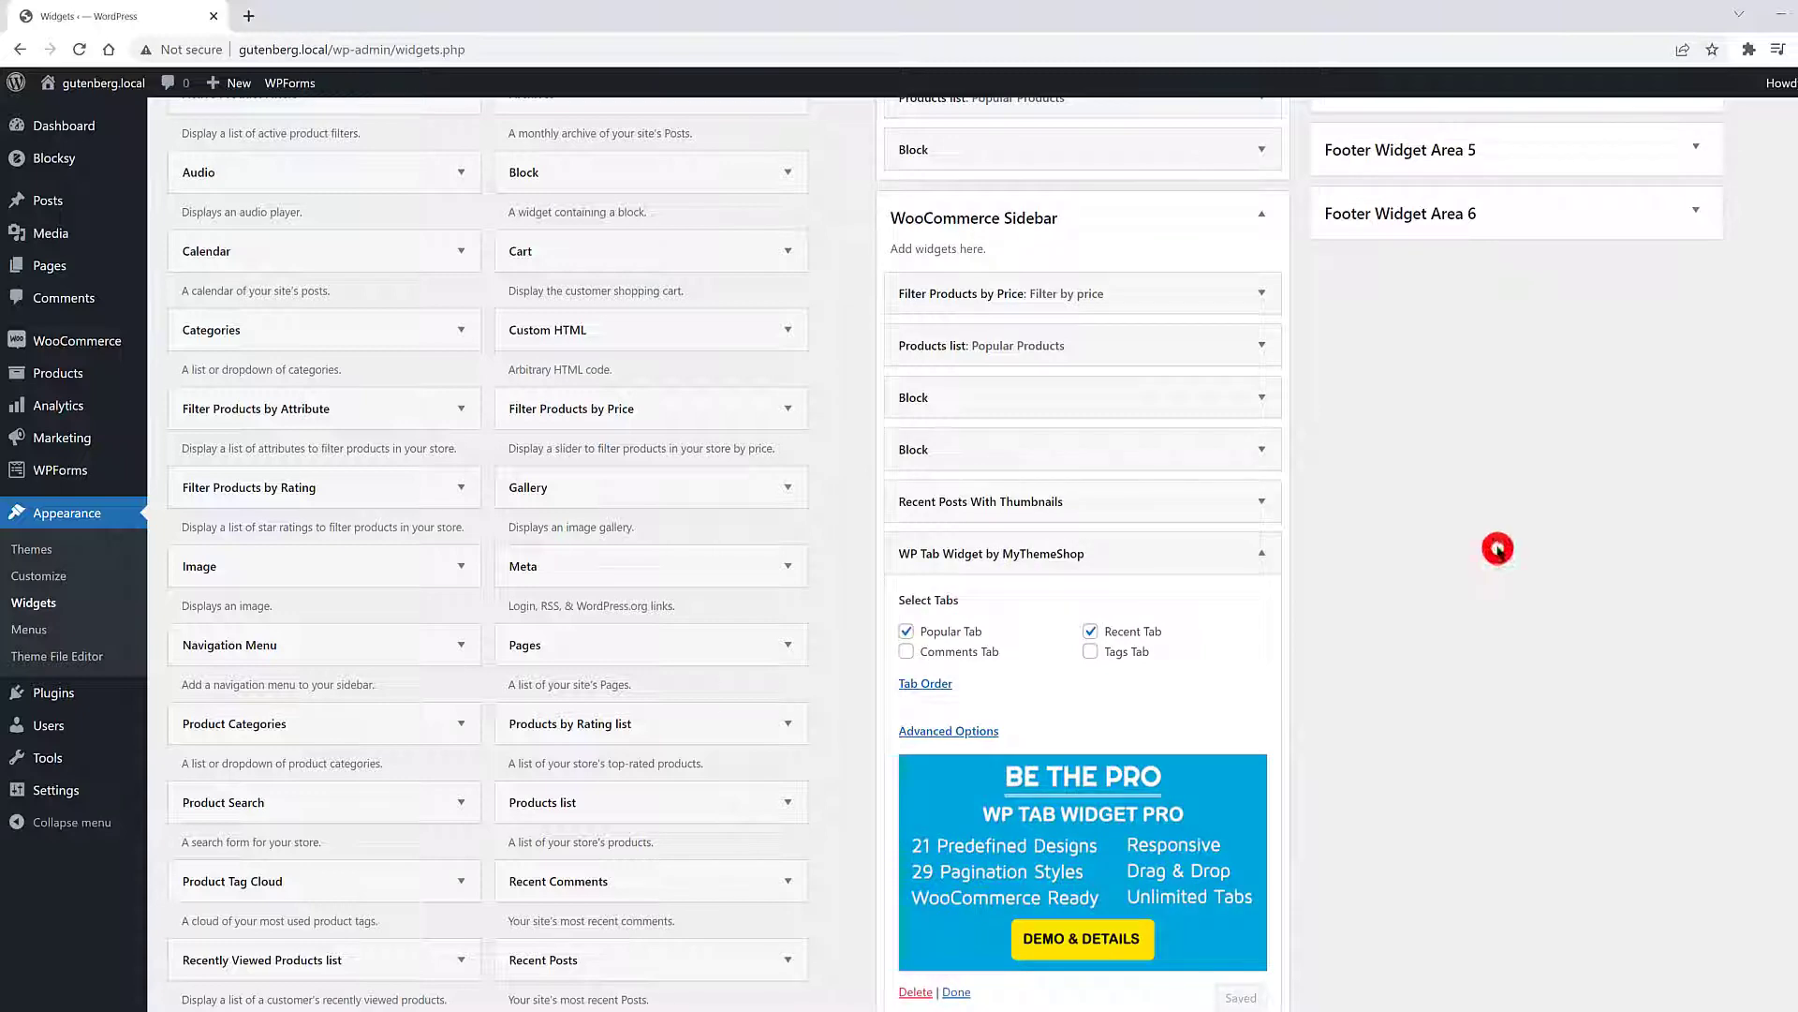
Expand Tab Order and Advanced Options, setting 3 posts and 15-word title length
{"action": "scroll", "coordinate": [1489, 534], "scroll_direction": "down", "scroll_amount": 1}
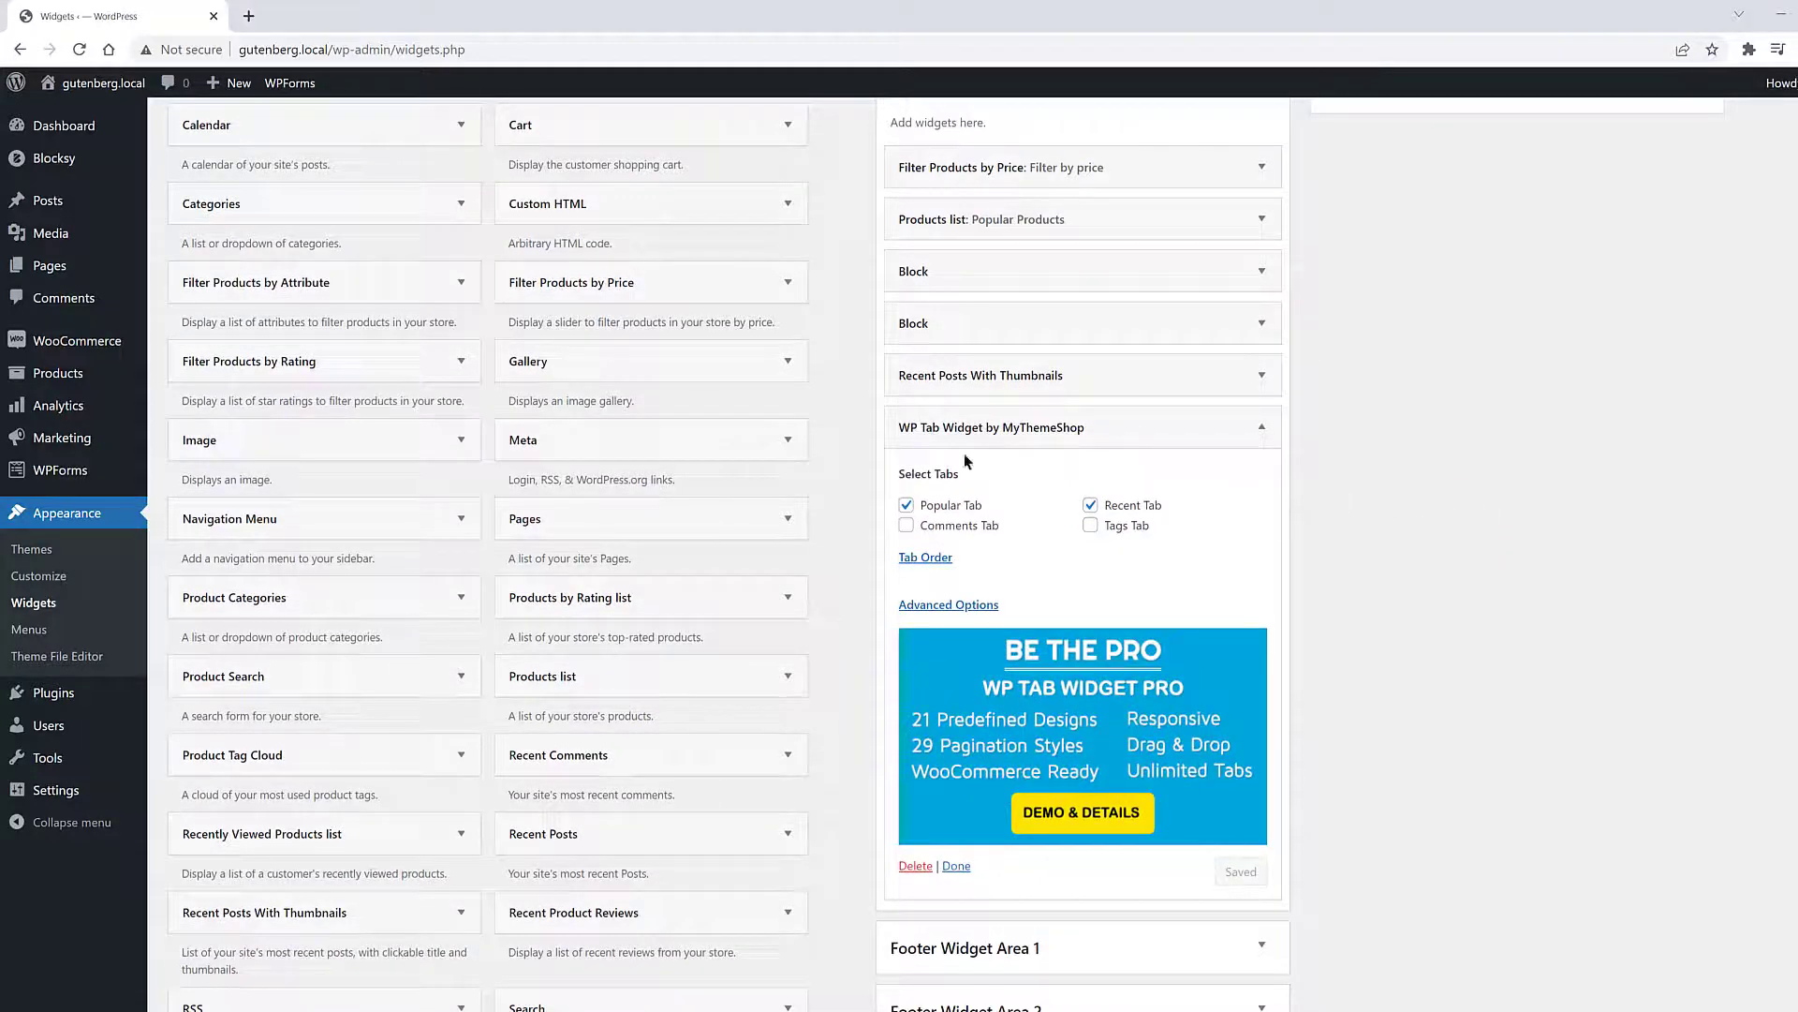
{"action": "left_click", "coordinate": [936, 558]}
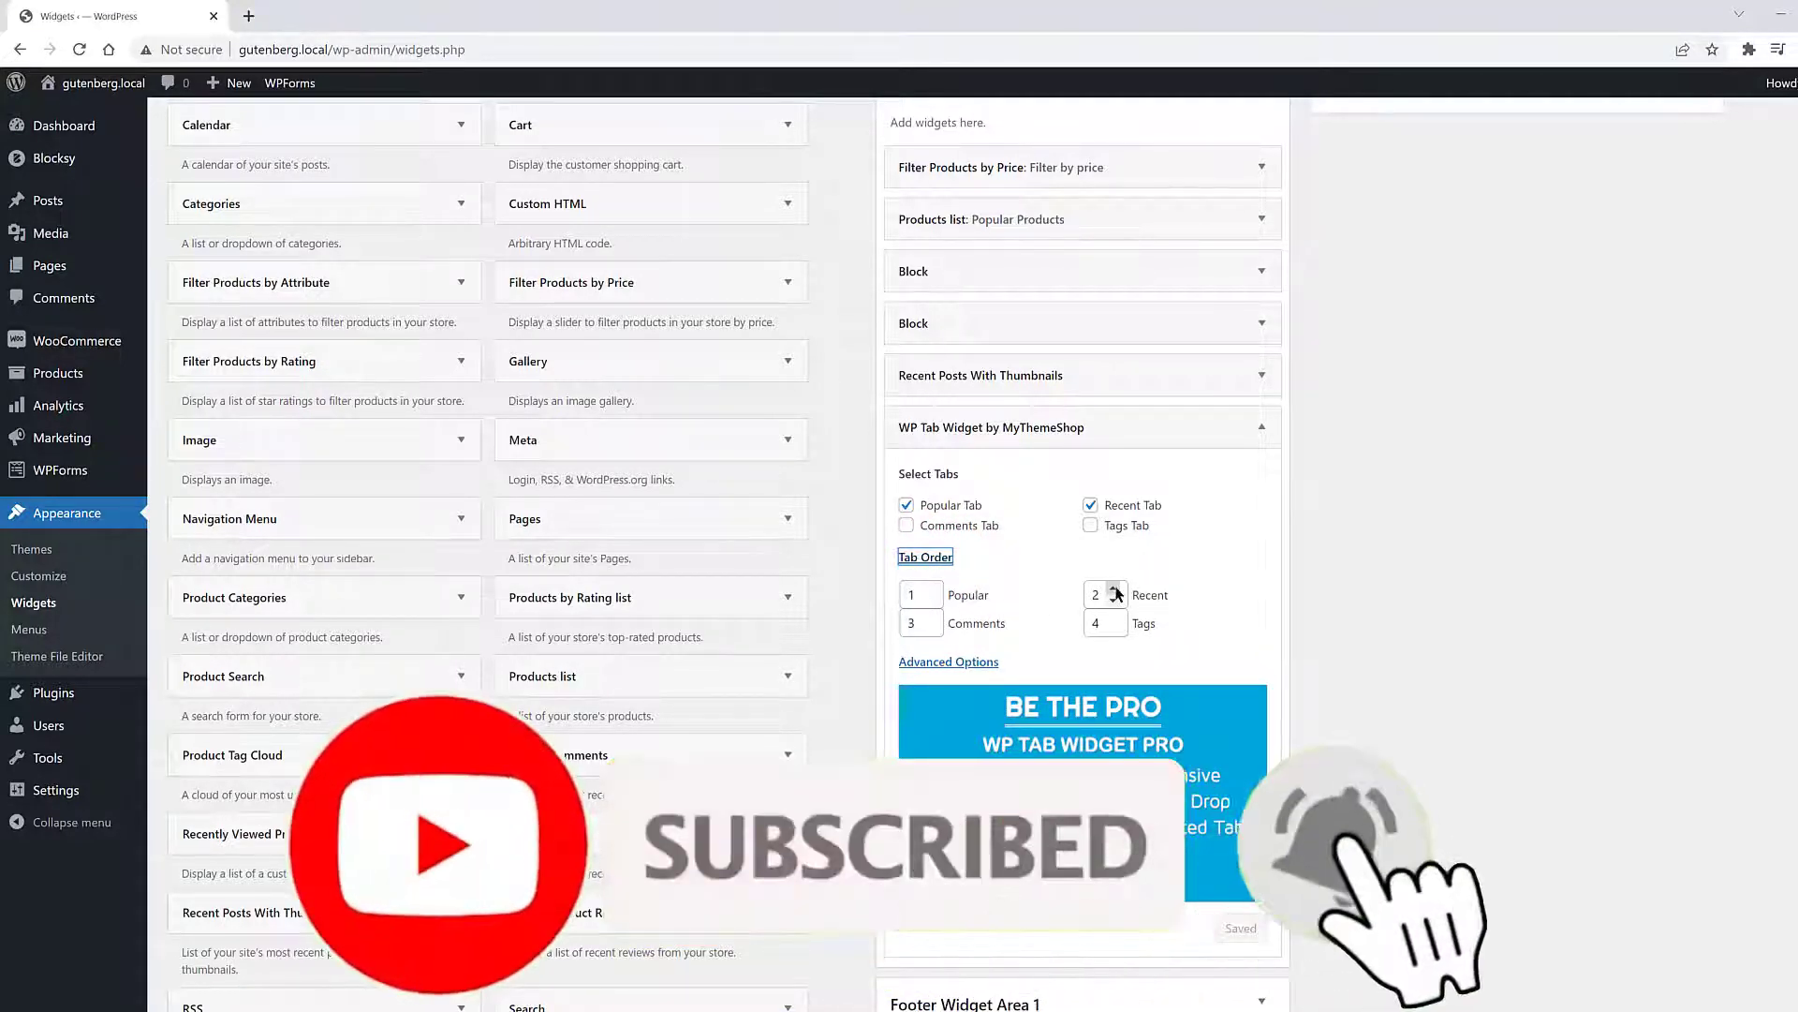
{"action": "left_click", "coordinate": [979, 663]}
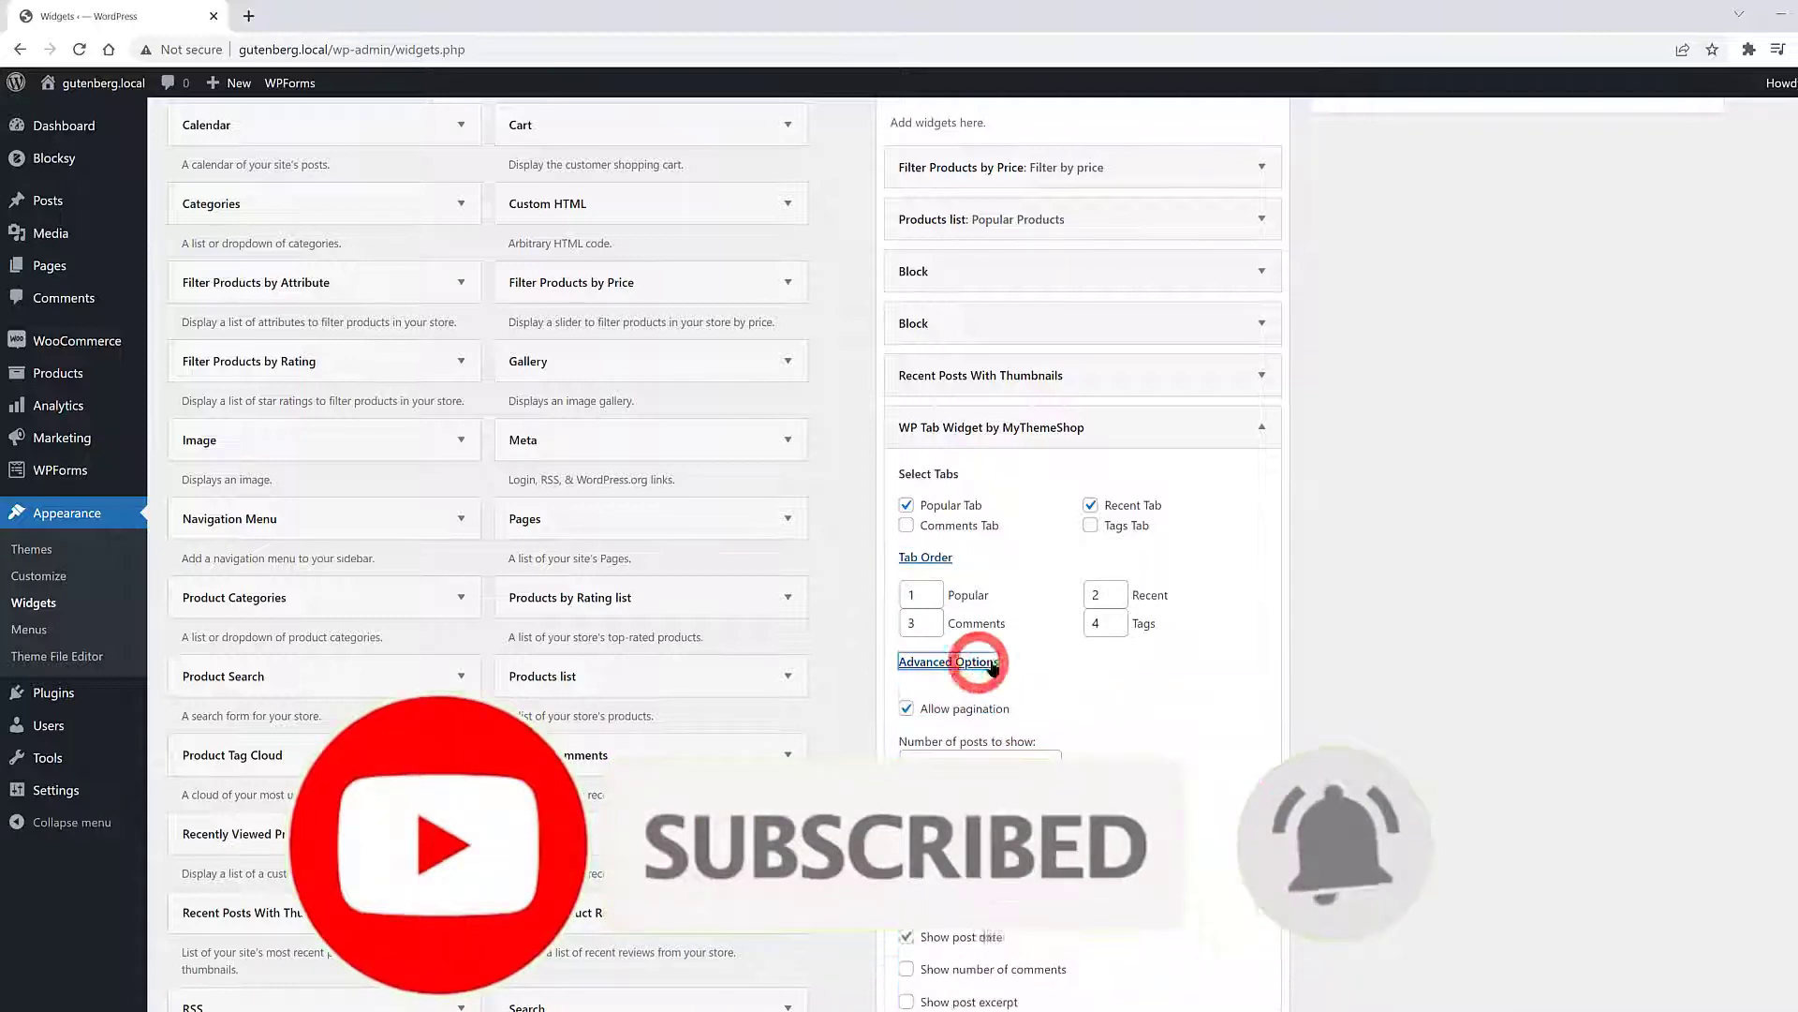
{"action": "scroll", "coordinate": [1056, 597], "scroll_direction": "down", "scroll_amount": 3}
{"action": "double_click", "coordinate": [1054, 505]}
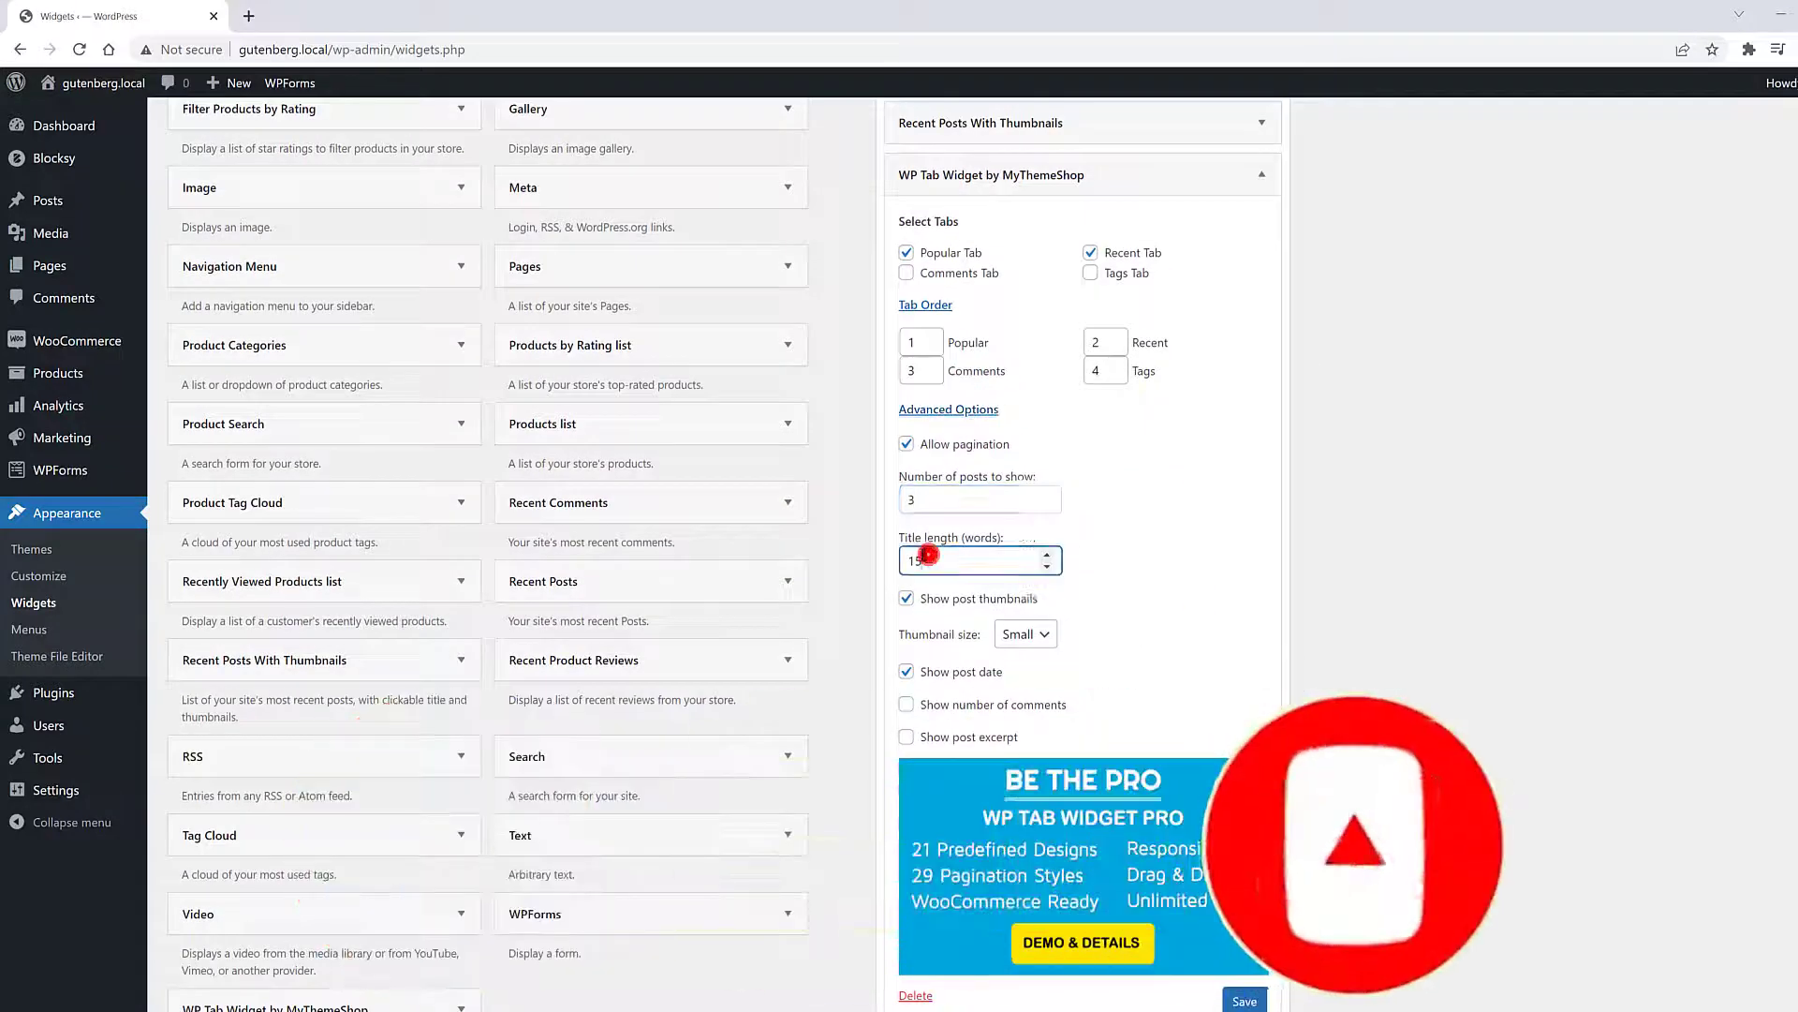
{"action": "scroll", "coordinate": [1122, 592], "scroll_direction": "down", "scroll_amount": 3}
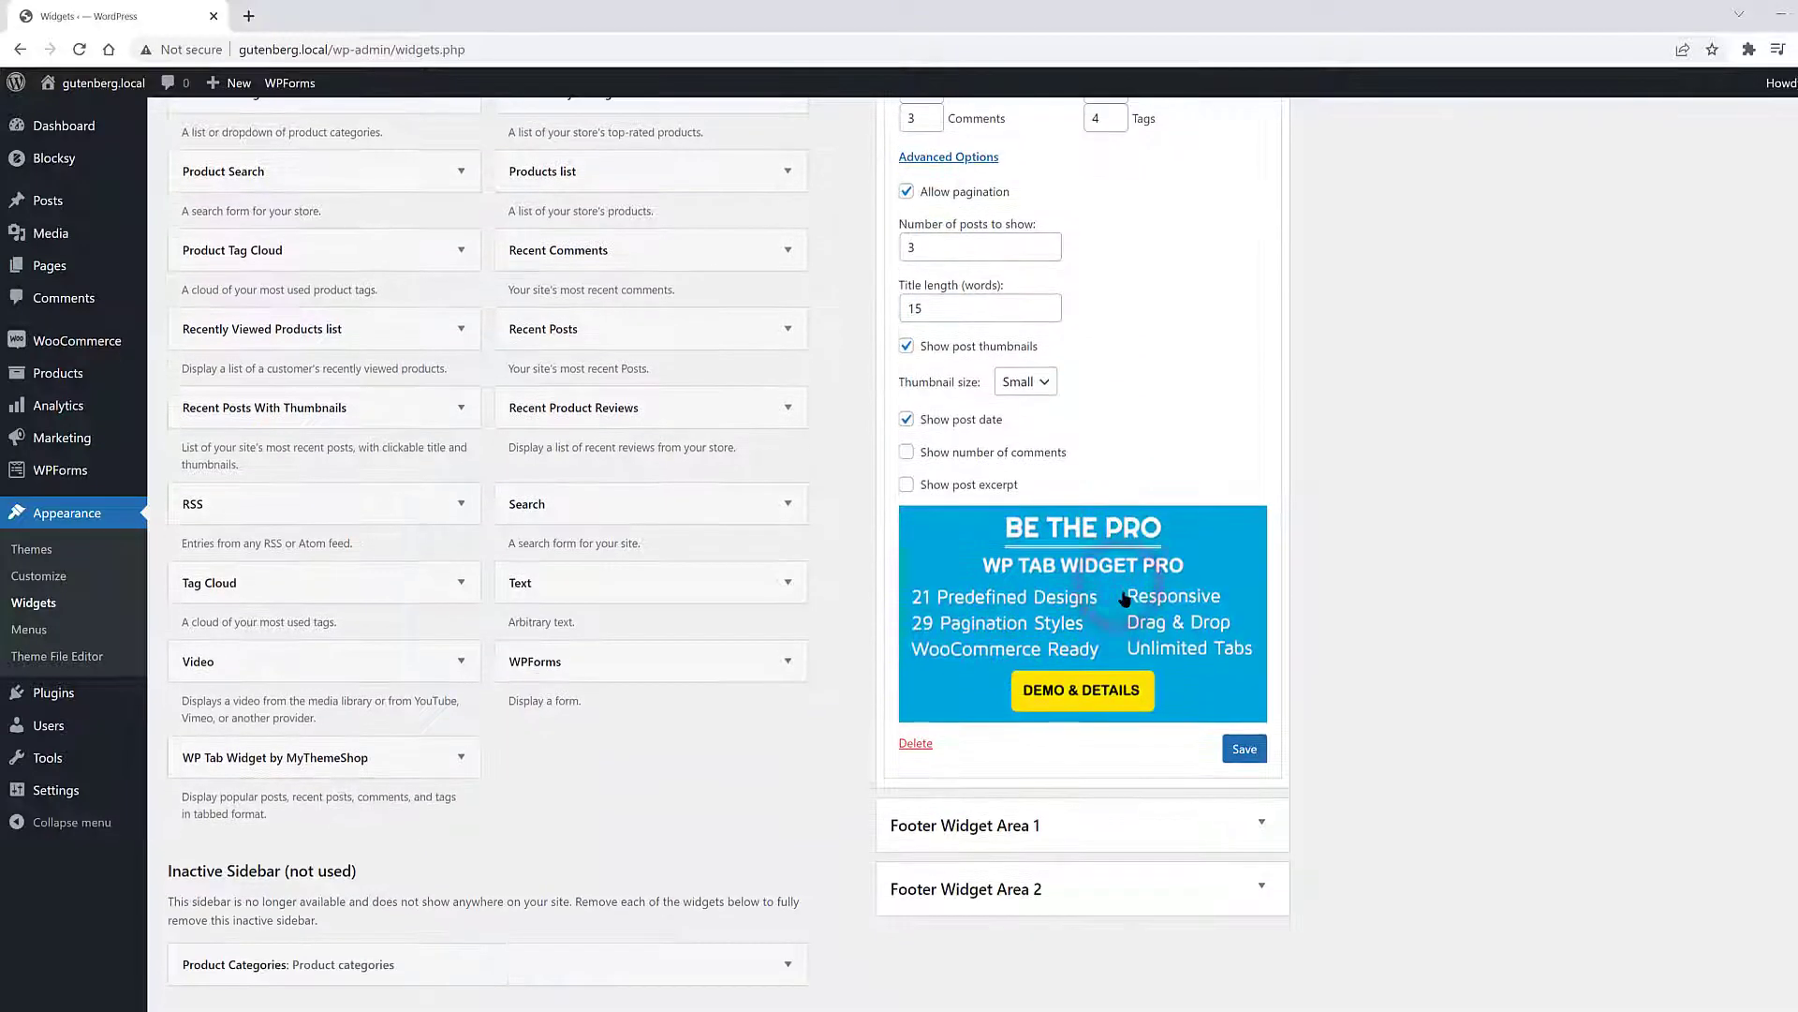
Save the tab widget, then on the shop sidebar try Recent, Popular, and Popular's Next page
{"action": "left_click", "coordinate": [1245, 753]}
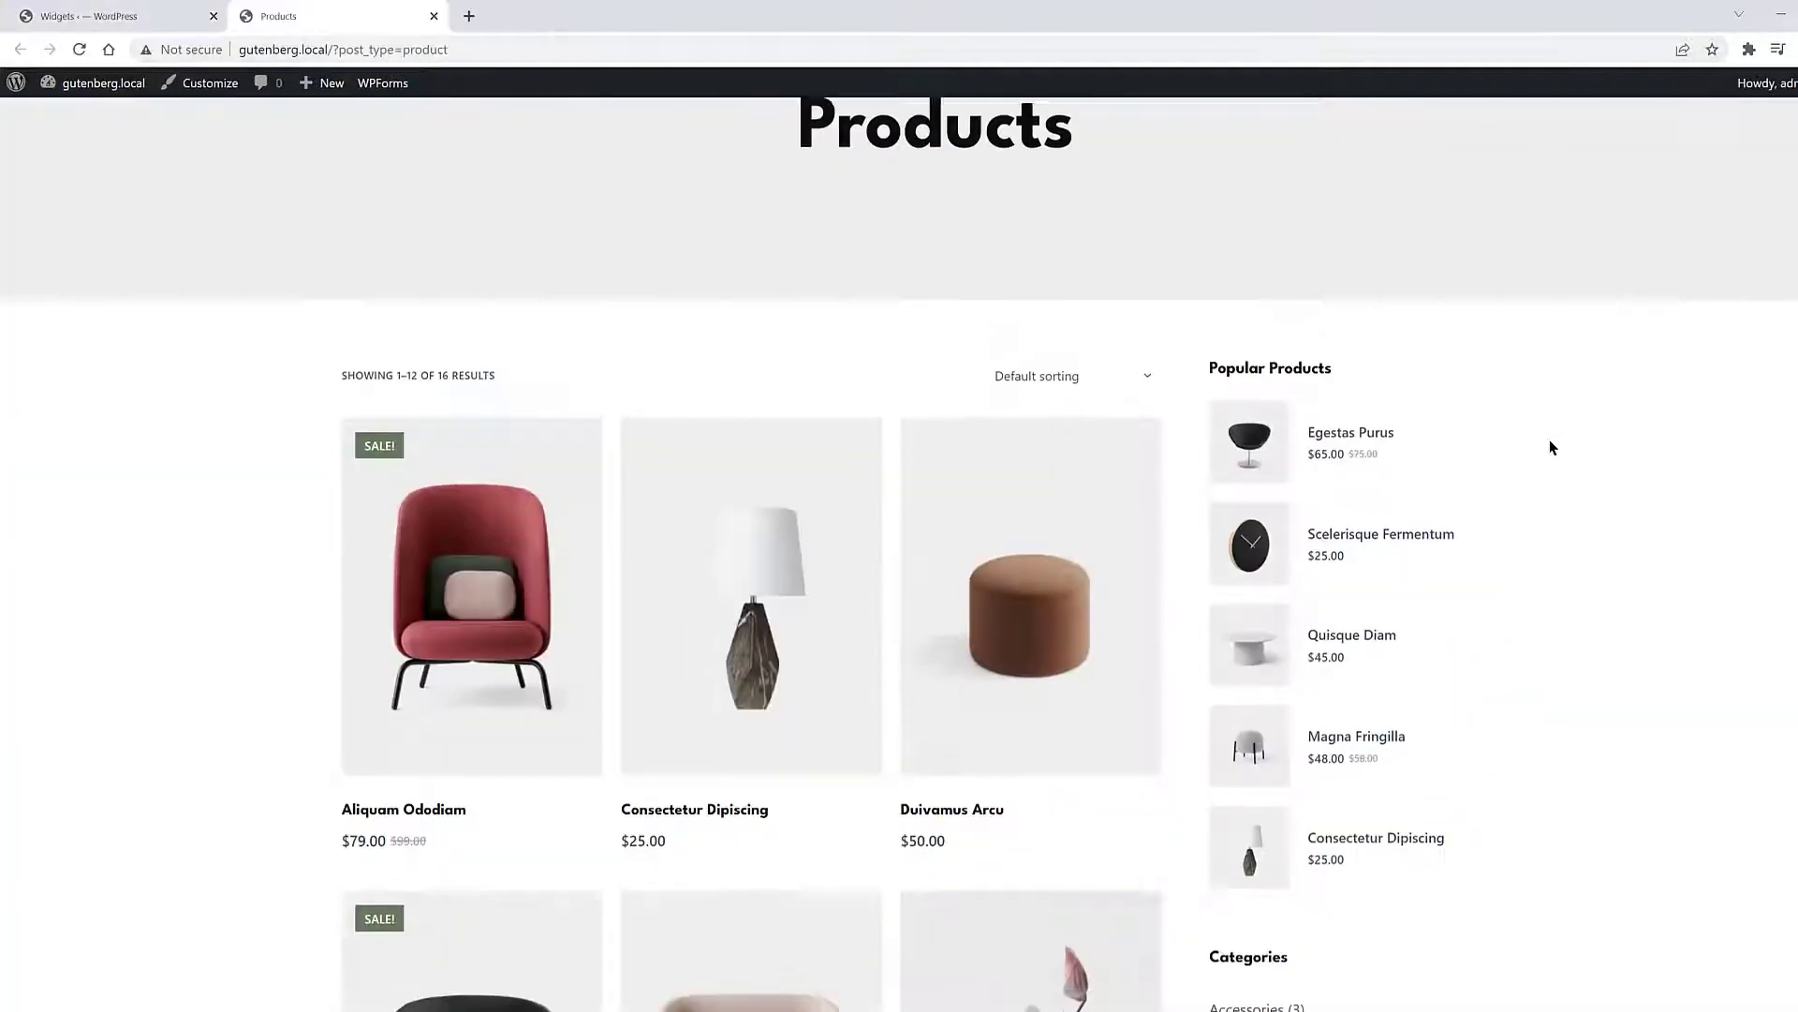
{"action": "scroll", "coordinate": [1549, 440], "scroll_direction": "down", "scroll_amount": 9}
{"action": "scroll", "coordinate": [1545, 450], "scroll_direction": "down", "scroll_amount": 7}
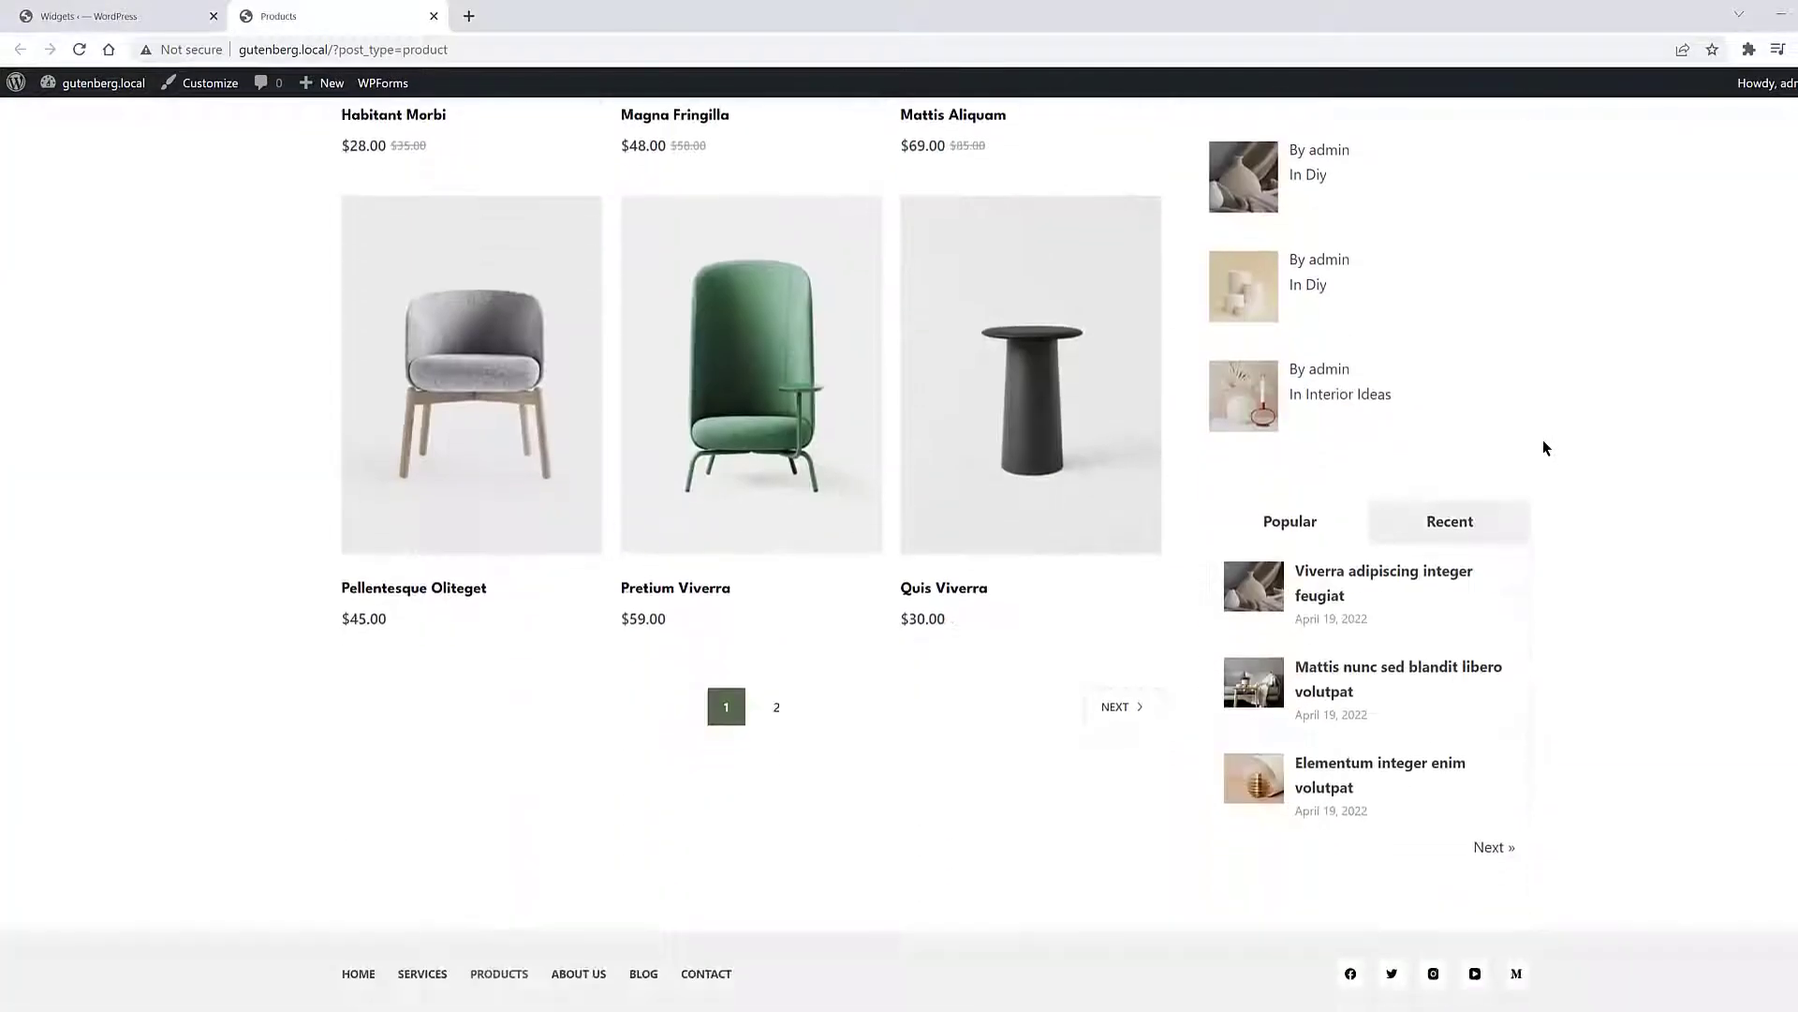
{"action": "left_click", "coordinate": [1445, 525]}
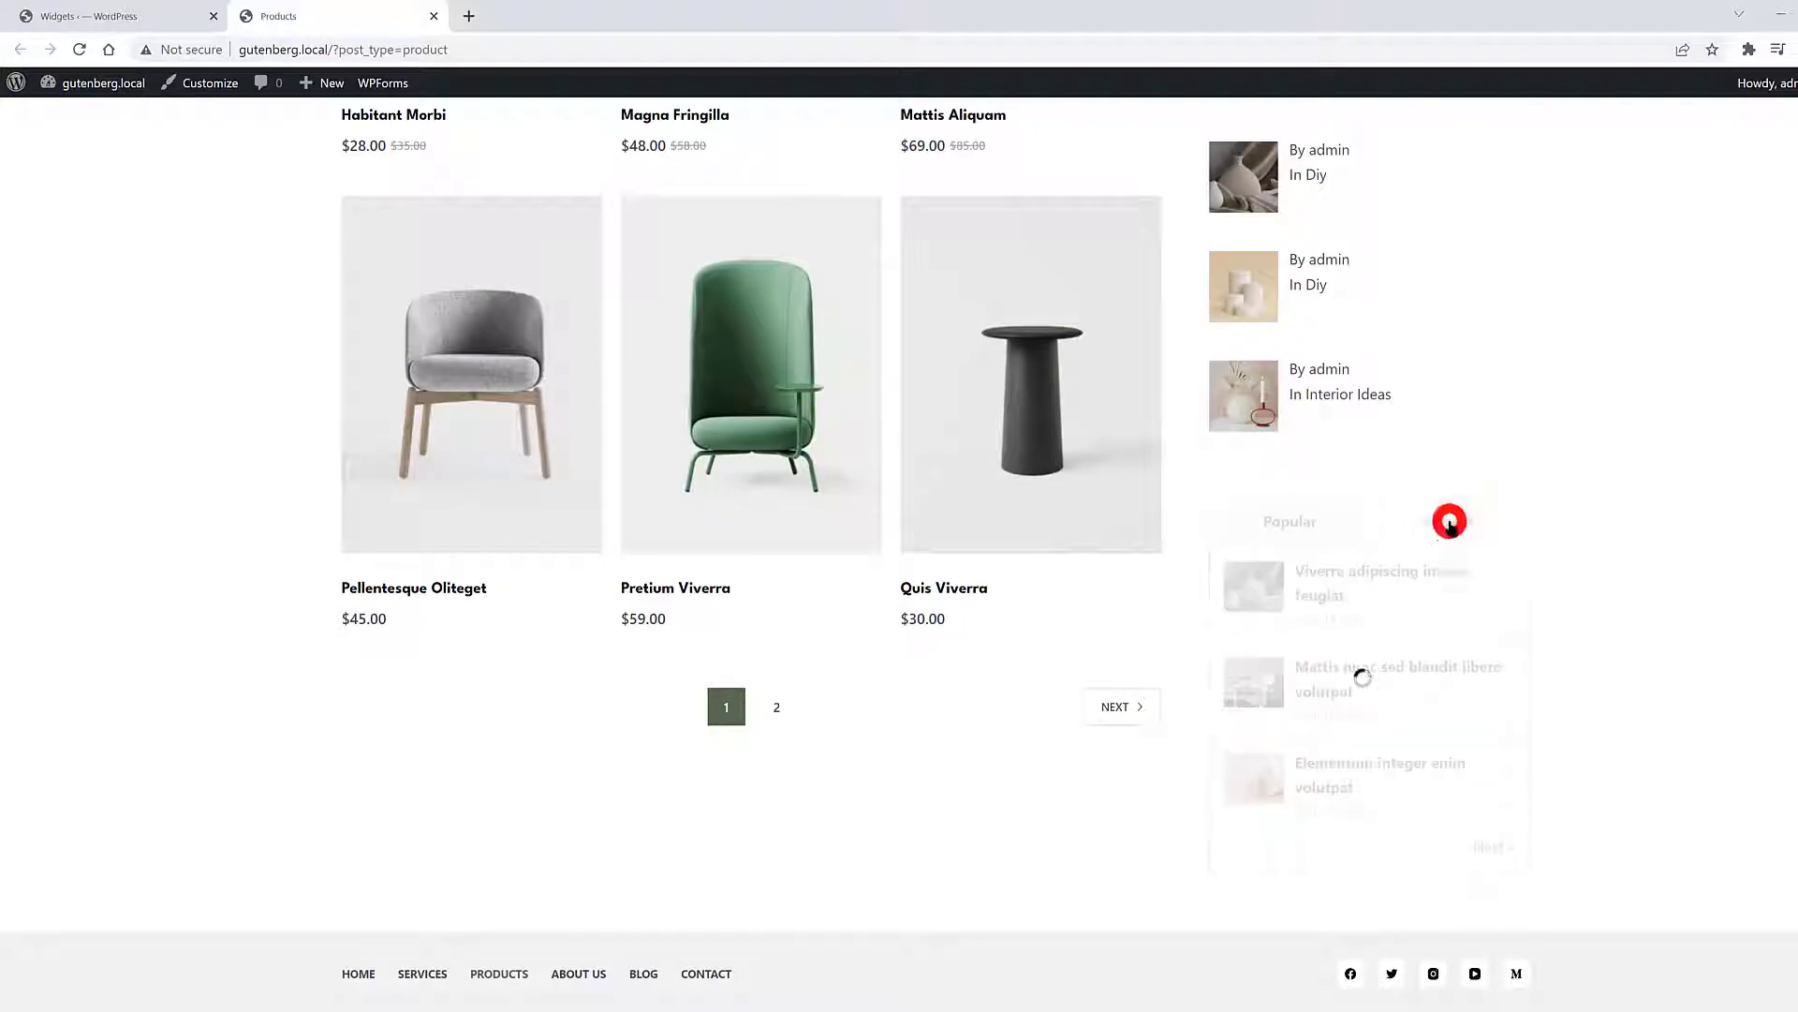
{"action": "left_click", "coordinate": [1292, 511]}
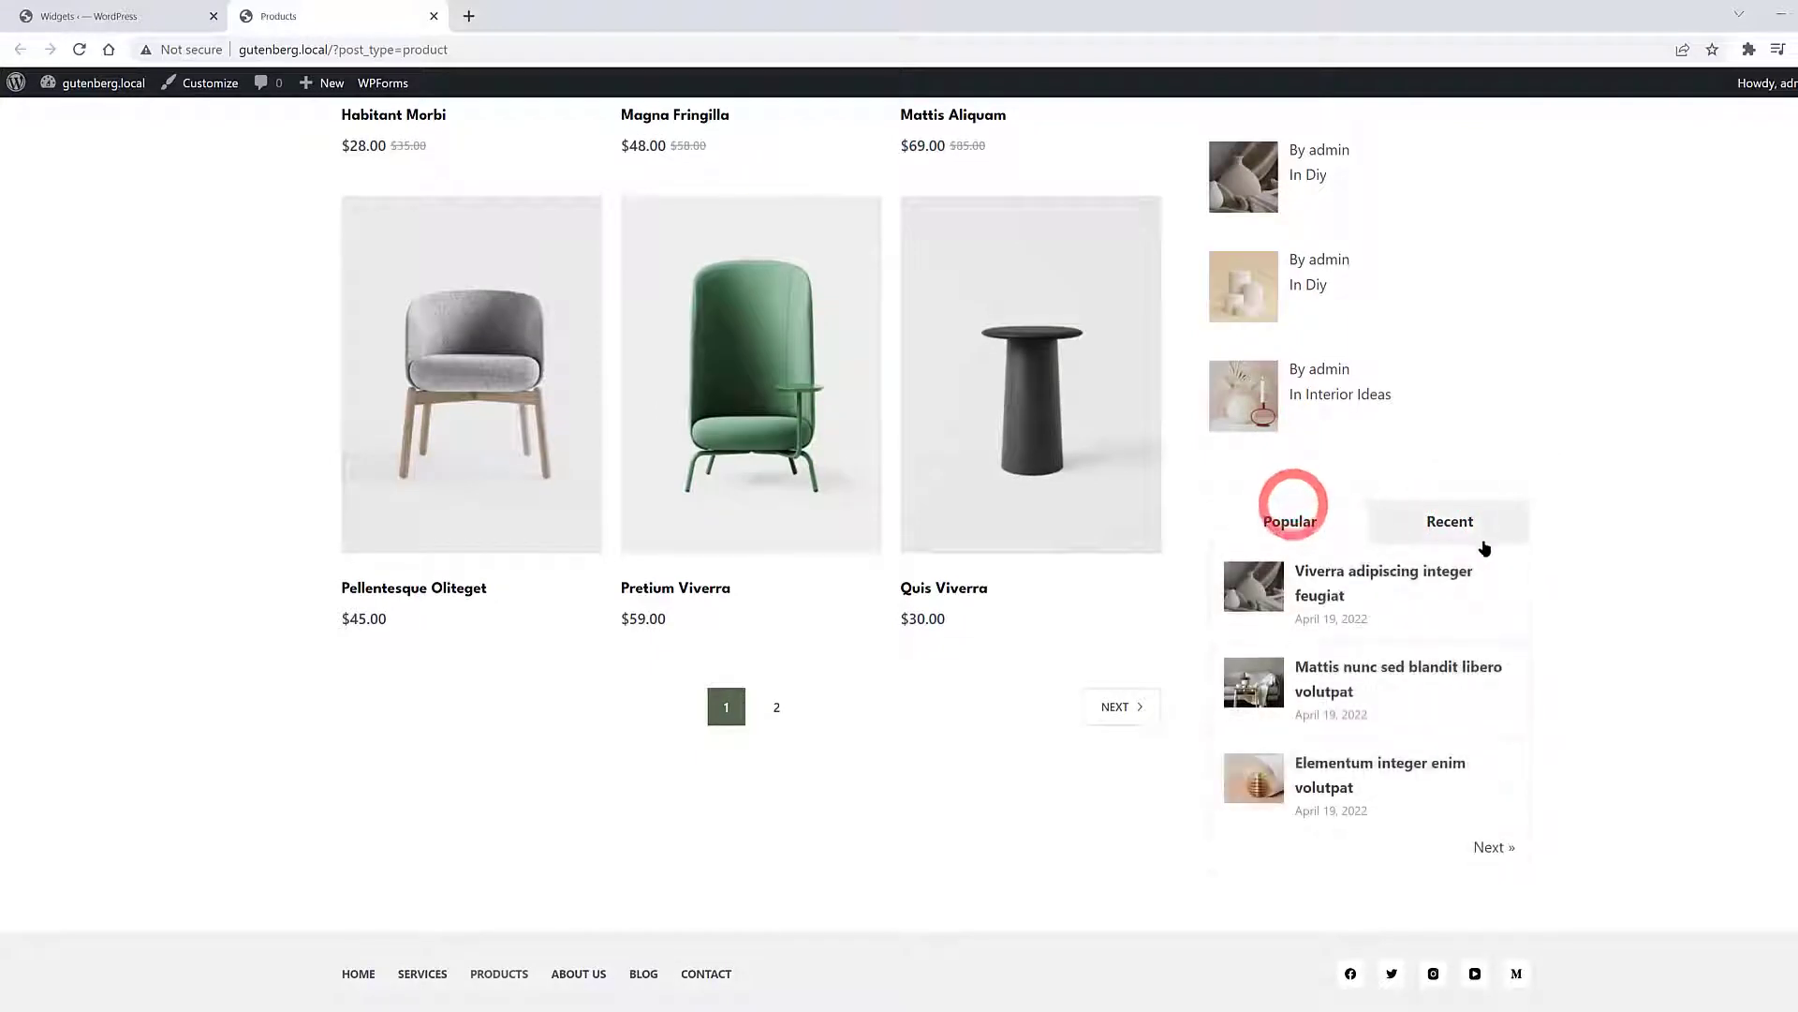
{"action": "left_click", "coordinate": [1491, 851]}
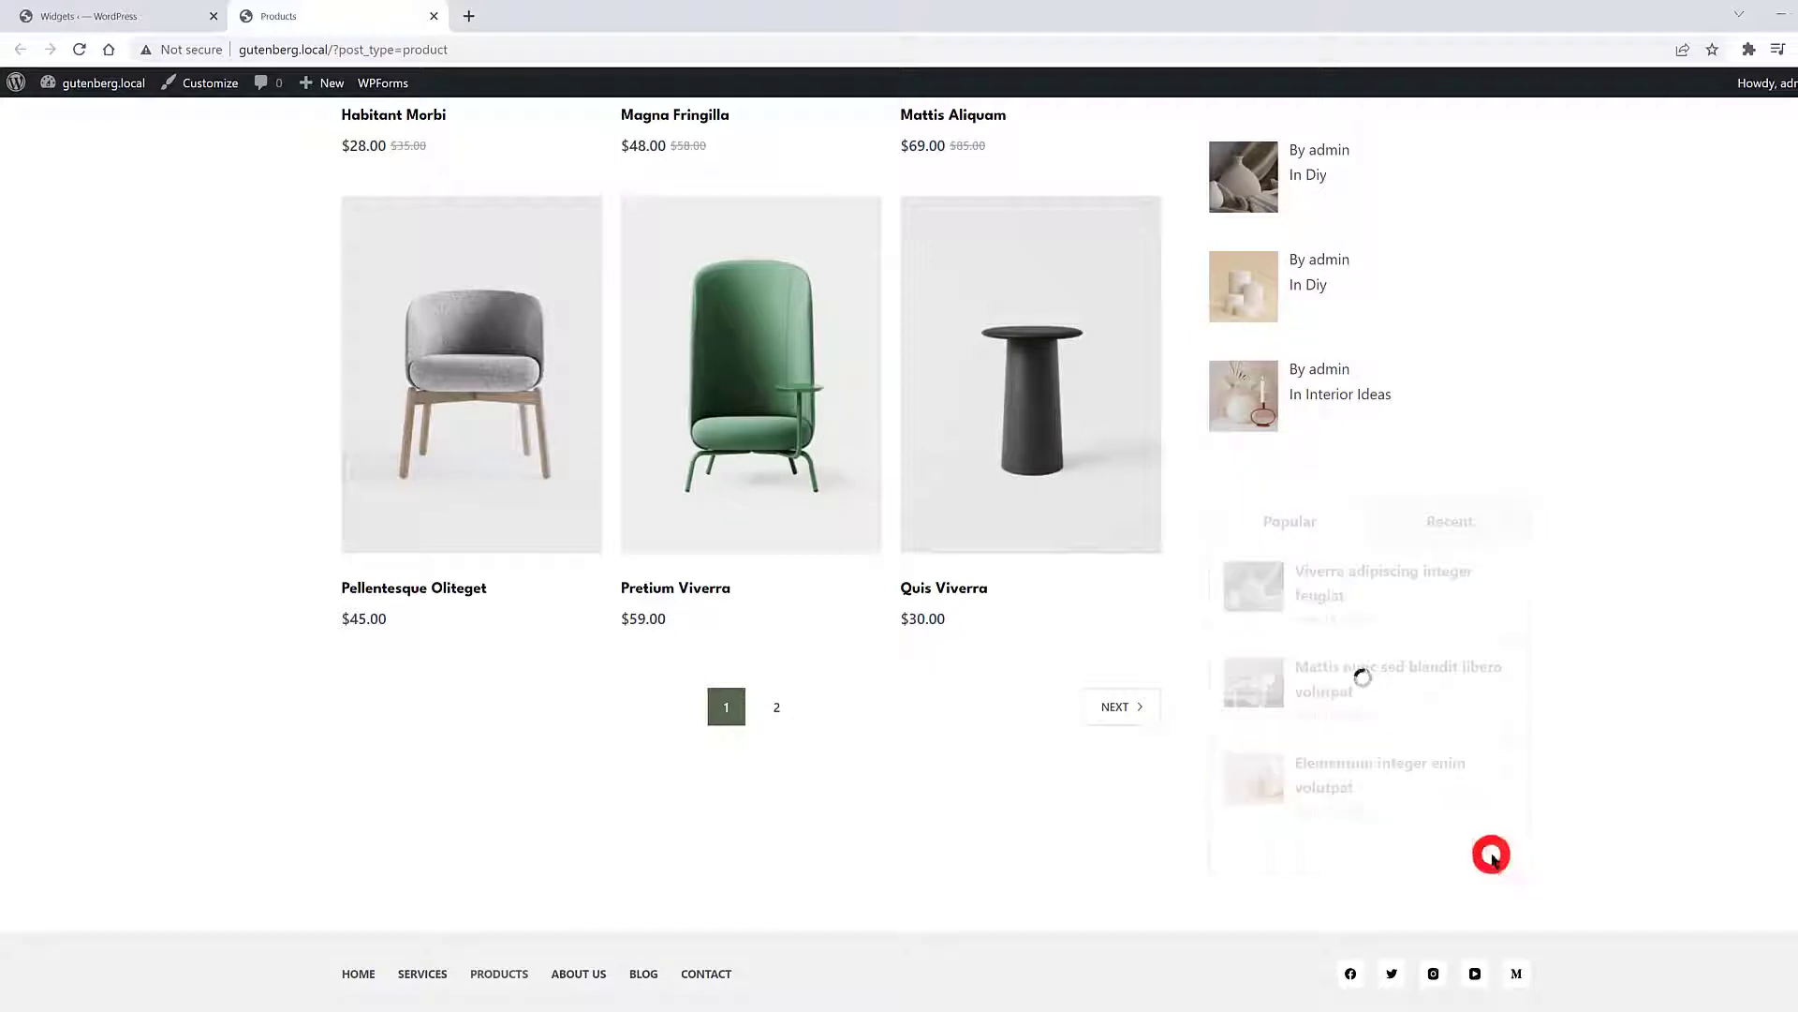